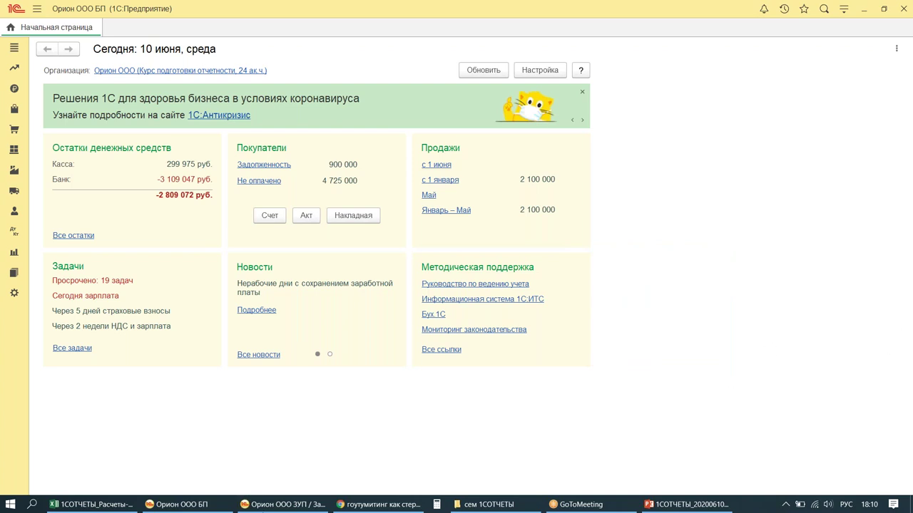
Step: Bring up seminar slide 21 on the maternity sick-leave case (refund 209 302,44 руб.)
left_click(676, 505)
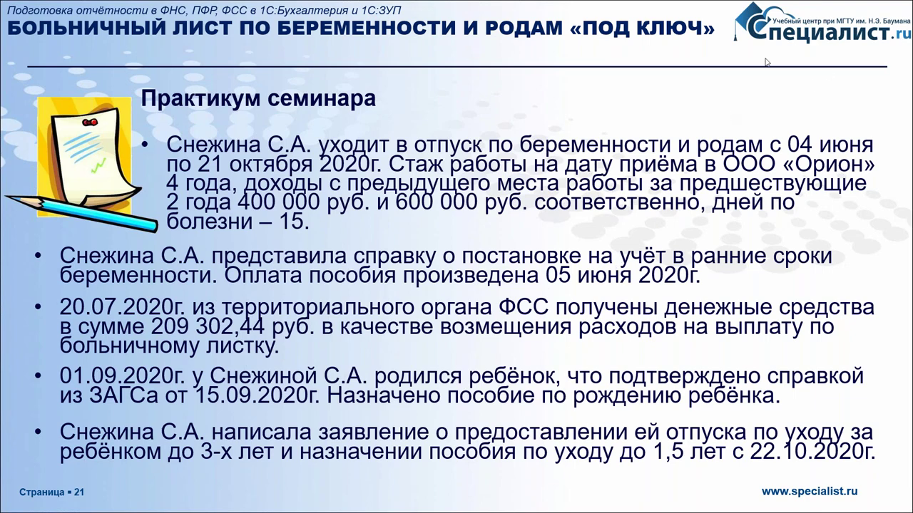
Step: Dismiss ZUP's legitimacy and internet-support prompts, view May 2020 payroll, then return to the slides
key("Escape")
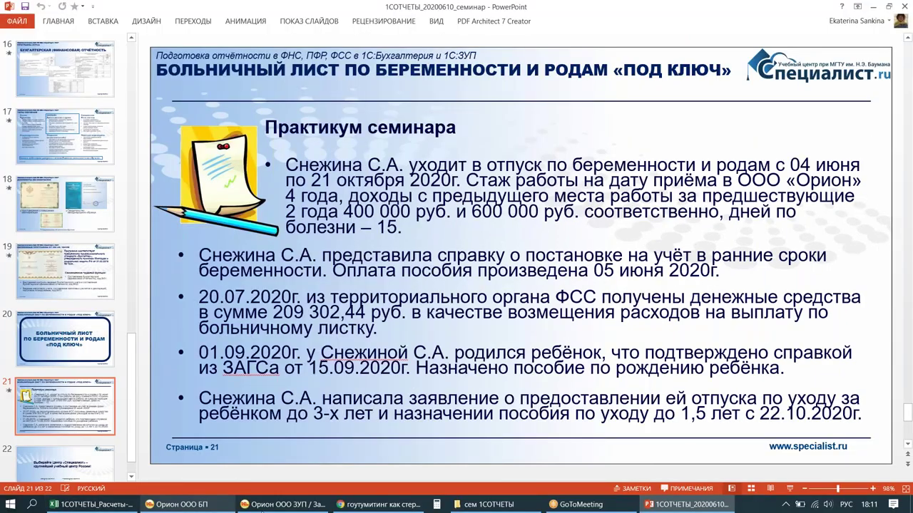
left_click(281, 505)
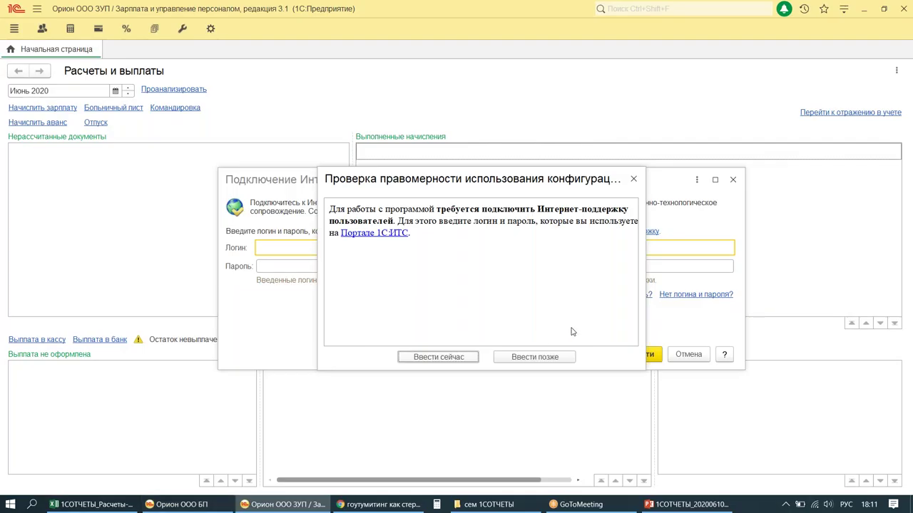
left_click(634, 180)
left_click(733, 179)
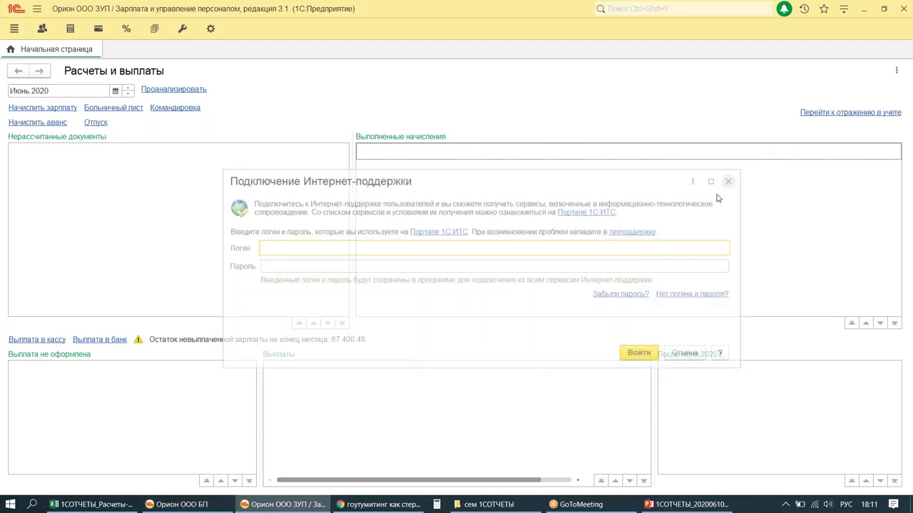
left_click(128, 94)
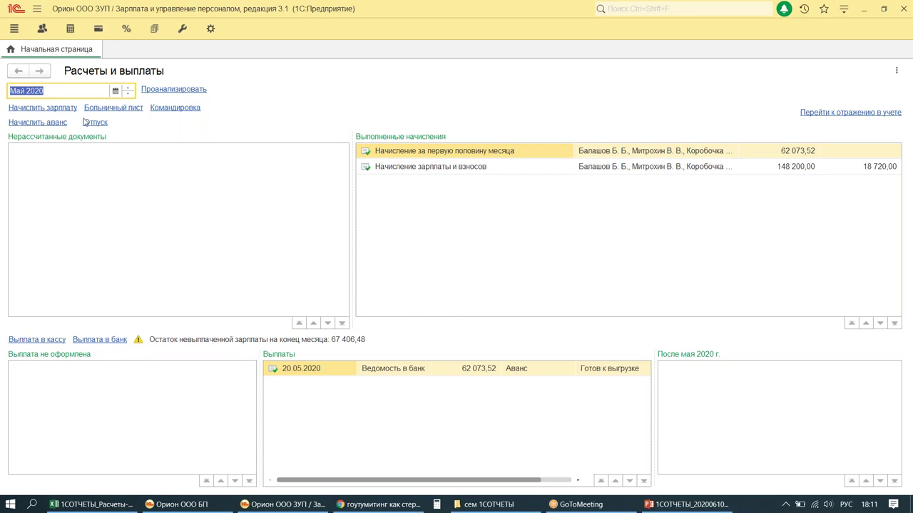
left_click(687, 505)
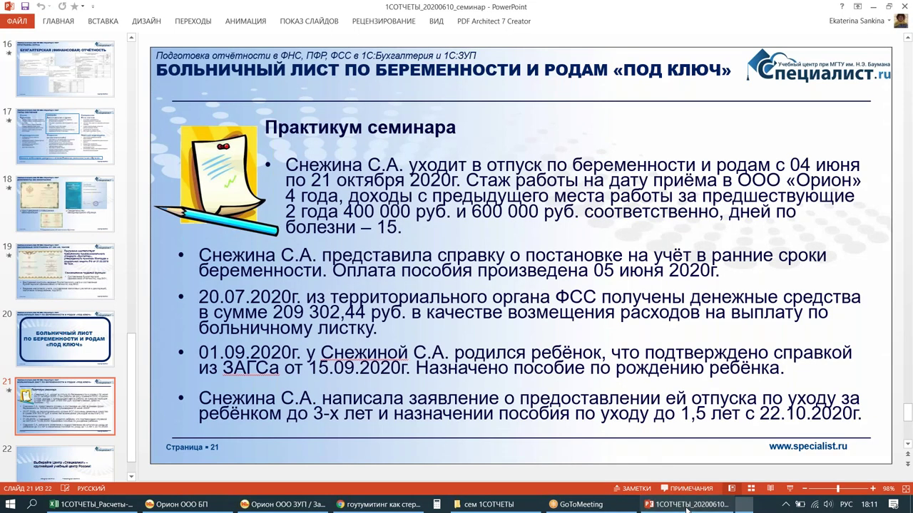
key("shift+F5")
key("space")
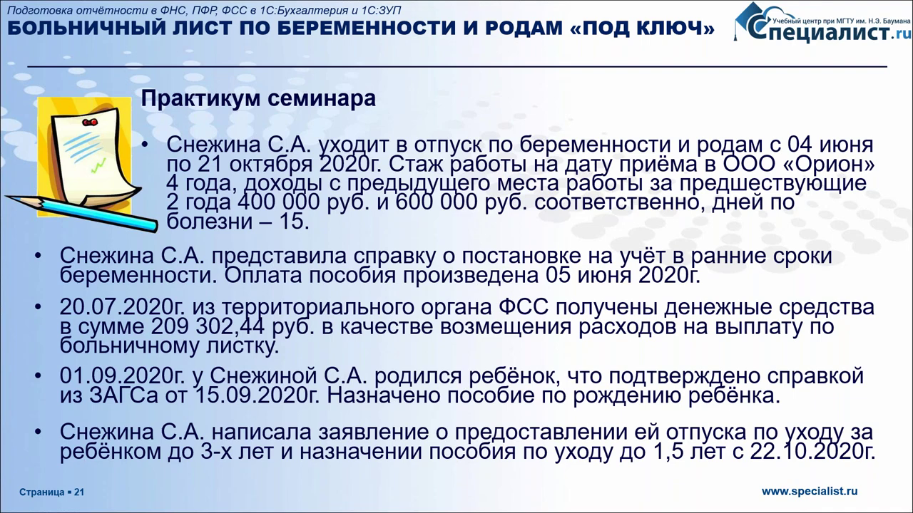
key("Escape")
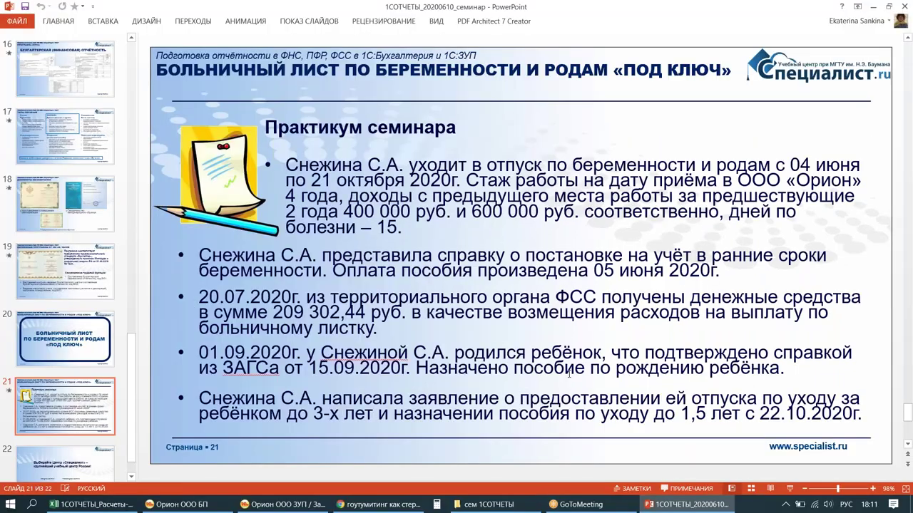
left_click(282, 504)
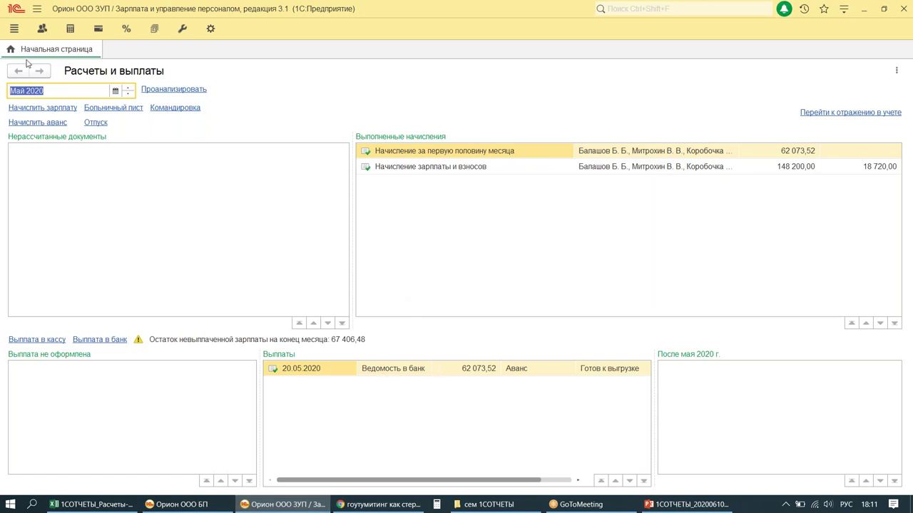
Step: Move the payroll period forward to June 2020 and create a new sick-leave document
left_click(128, 90)
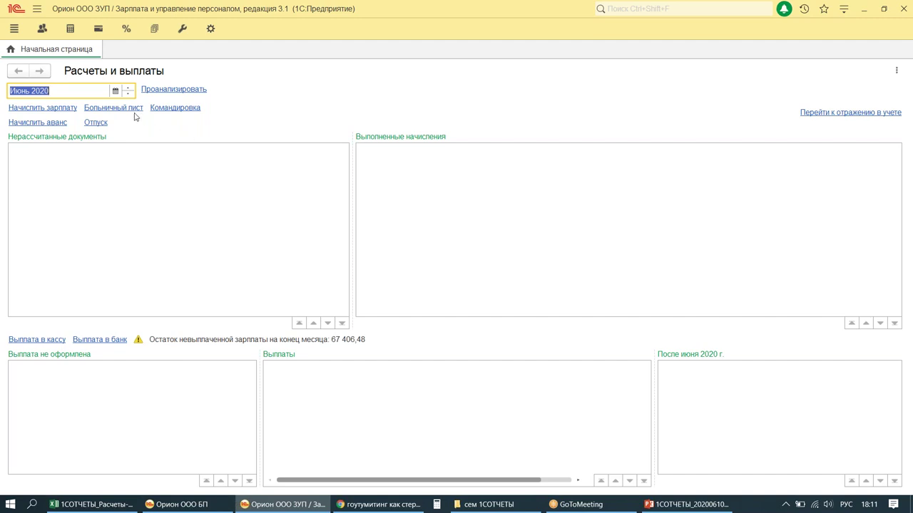
left_click_drag(77, 98, 151, 119)
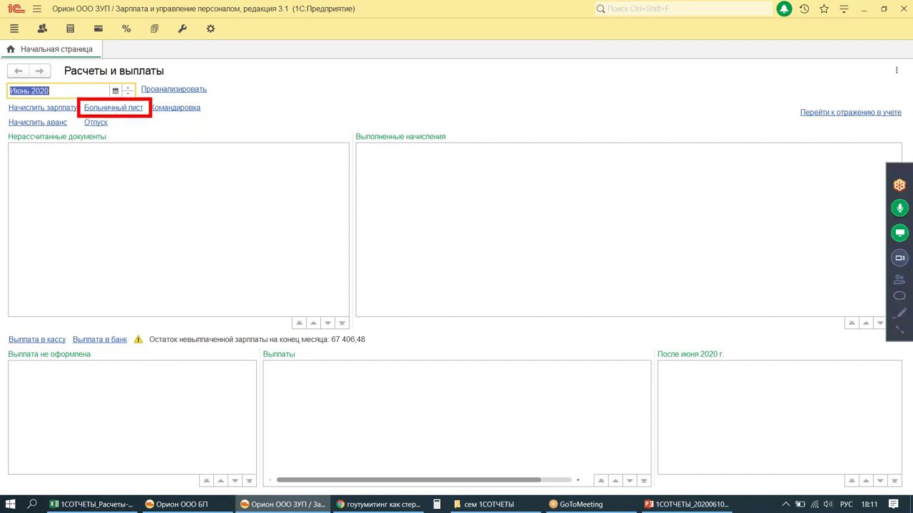
left_click(114, 108)
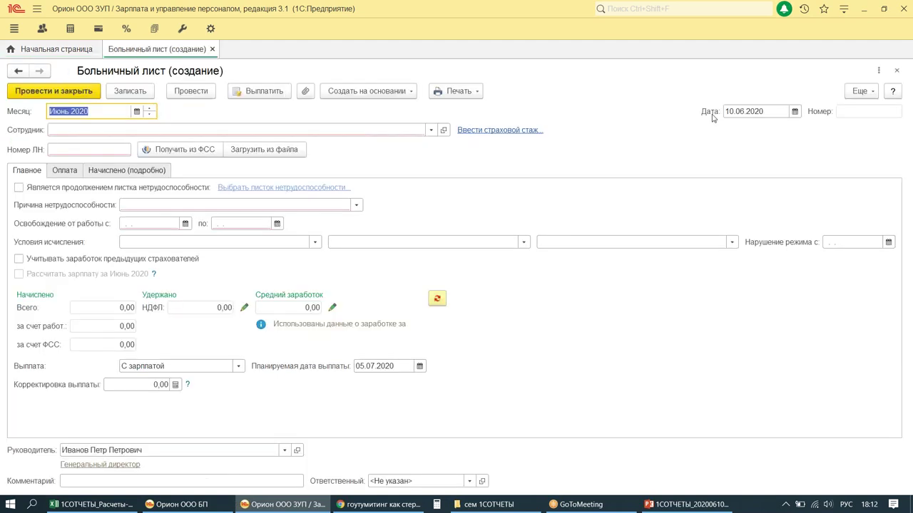
left_click(757, 114)
Step: Date the new sick-leave document 04.06.2020
type("05.06.")
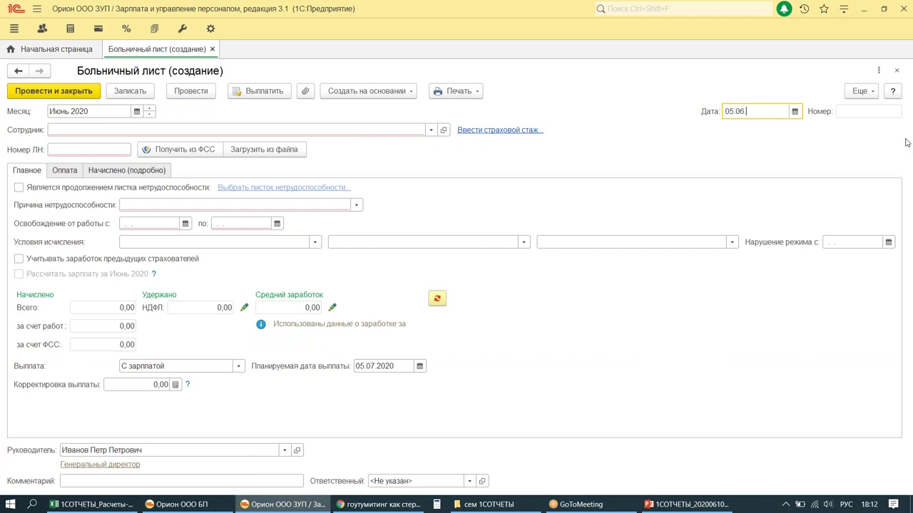
key("BackSpace")
key("BackSpace")
key("BackSpace")
key("BackSpace")
key("BackSpace")
key("BackSpace")
type("04")
key("Tab")
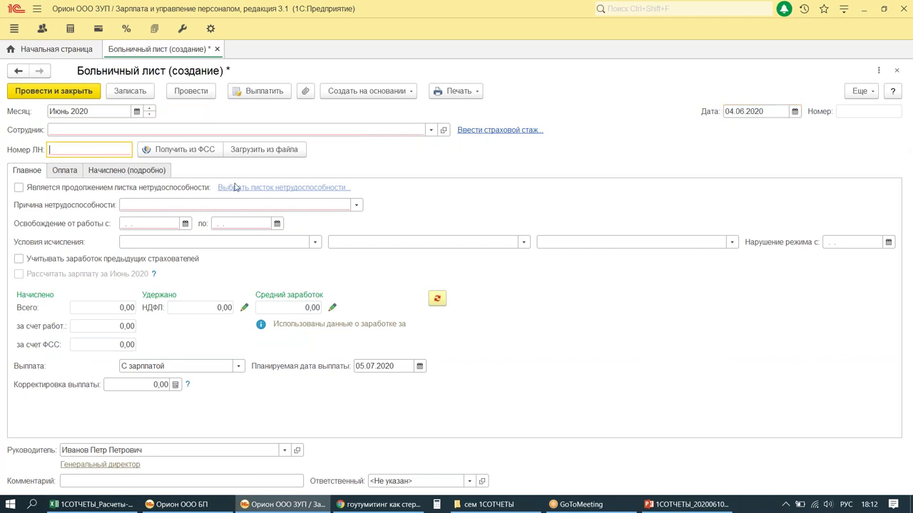
Step: Pick the case employee from the quick-search list and enter sheet number 1
left_click(385, 130)
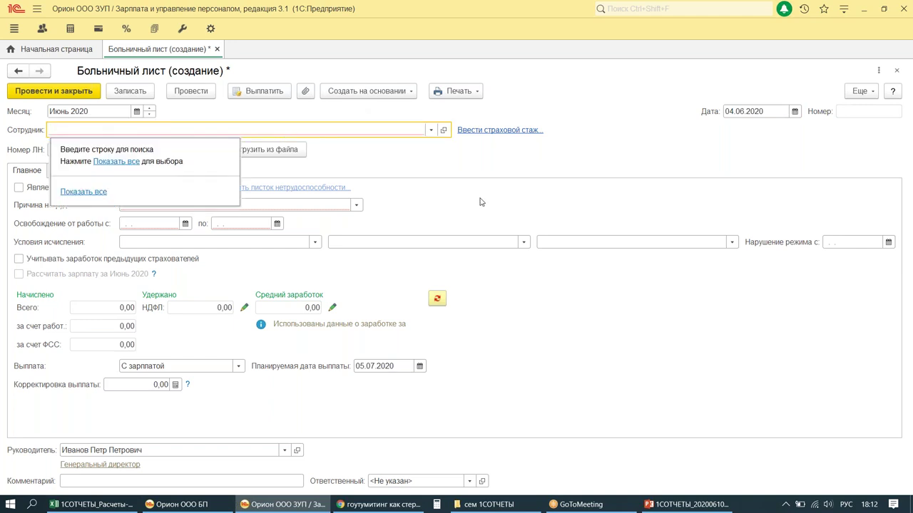
type("сне")
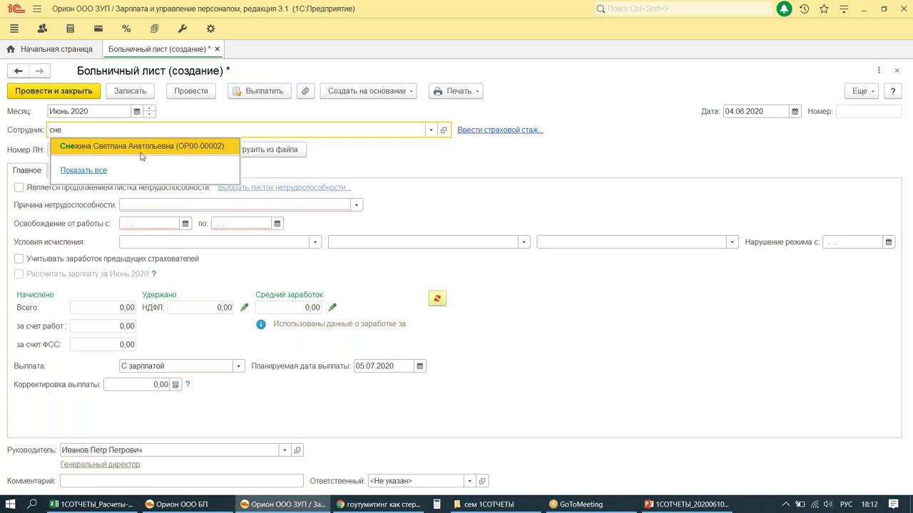
left_click(135, 149)
type("1")
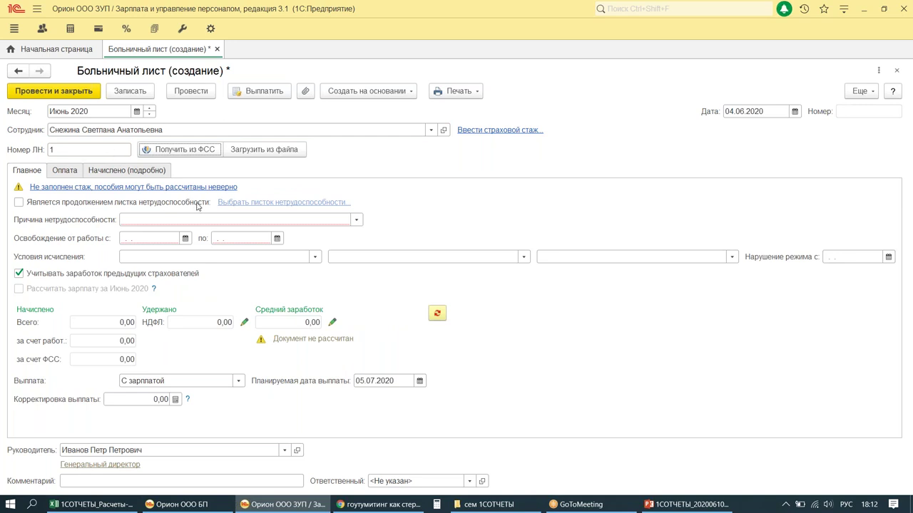
left_click(95, 188)
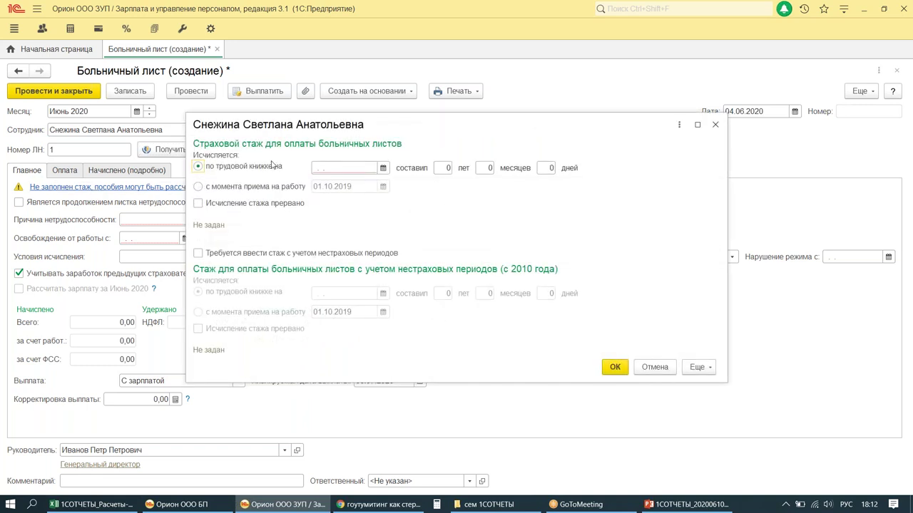
Step: Set the work-book seniority date to 01.10.2019
key("Tab")
type("01.10.19")
key("Tab")
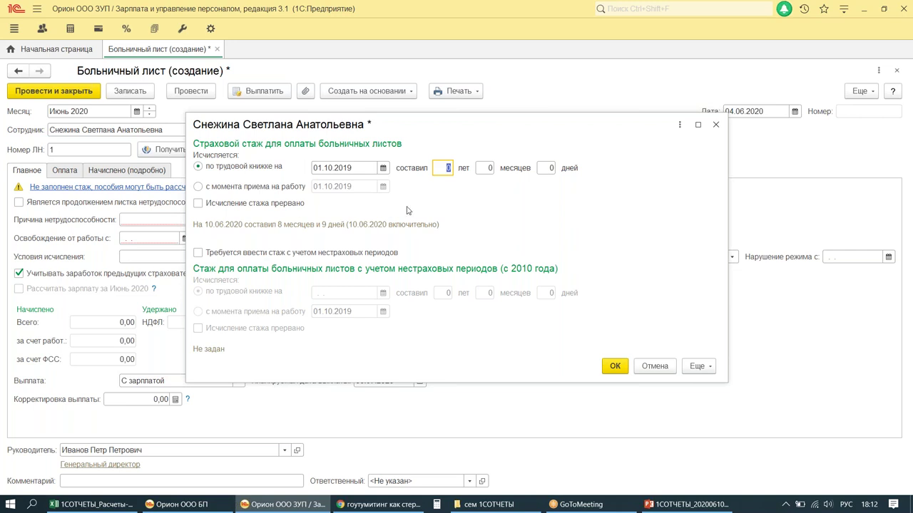
left_click_drag(187, 211, 527, 243)
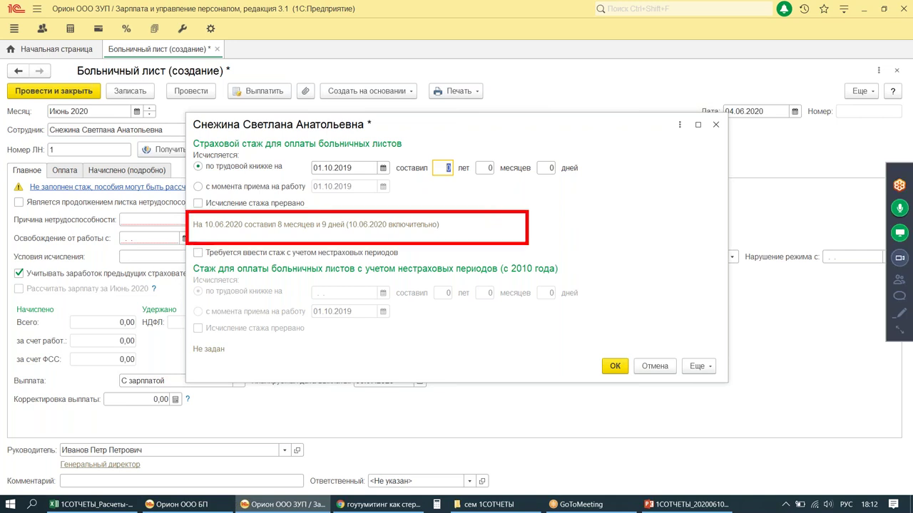
left_click_drag(202, 238, 323, 239)
mouse_move(763, 92)
left_mouse_down()
mouse_move(746, 133)
mouse_move(709, 72)
left_mouse_up()
key("Escape")
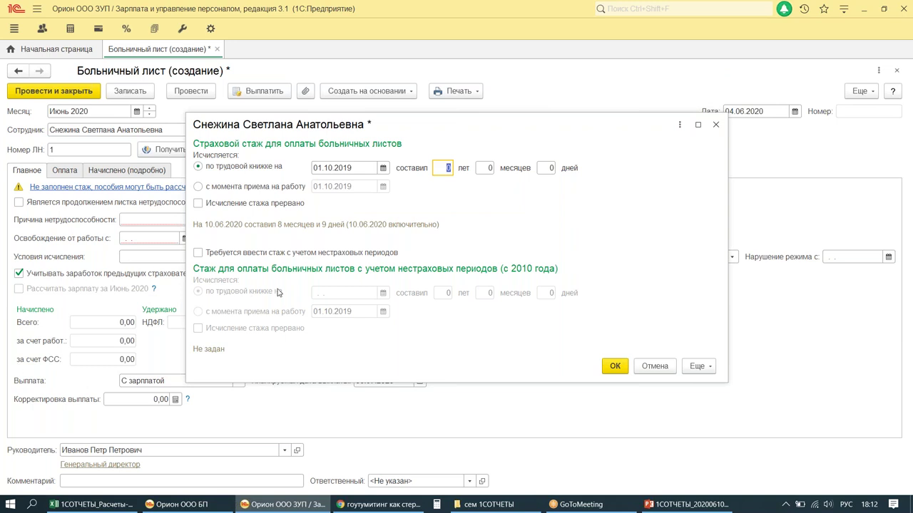
Step: Enter seniority of 3 years, 3 months, 21 days and confirm it
type("3")
key("Tab")
type("3")
key("Tab")
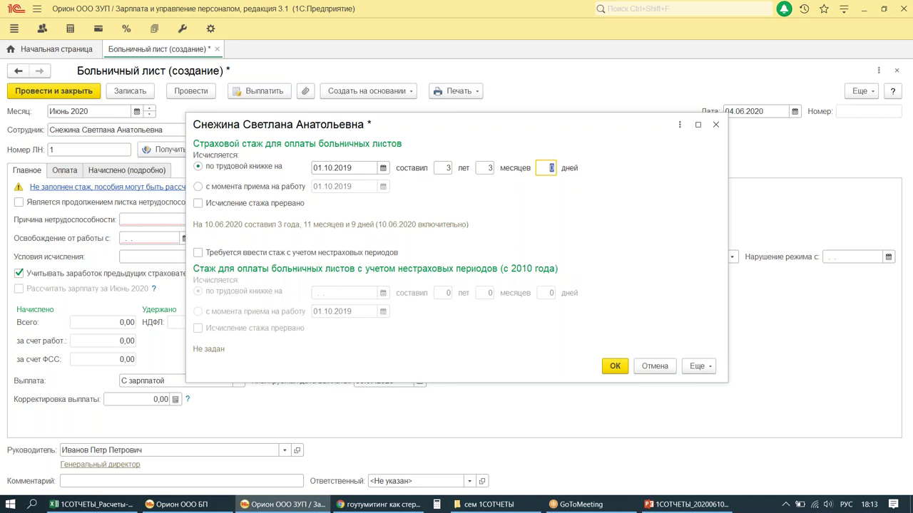
type("21")
key("Tab")
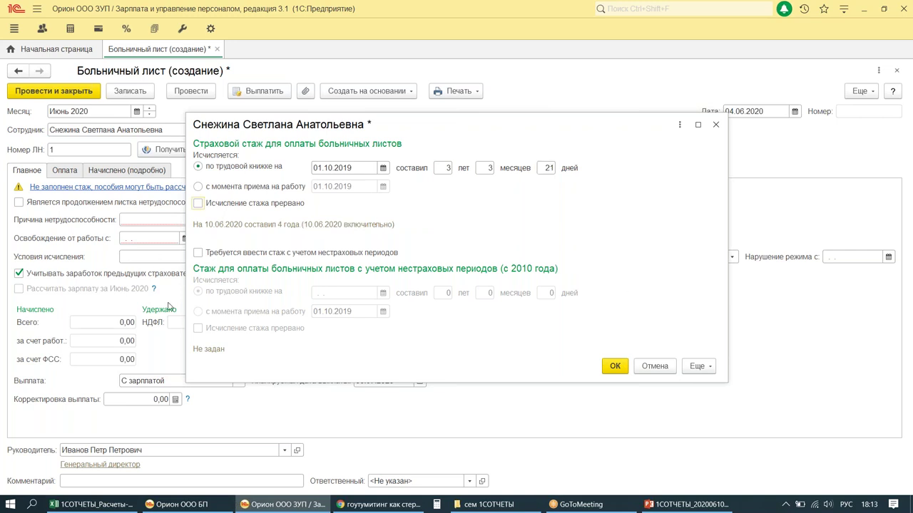
left_click_drag(560, 139, 541, 196)
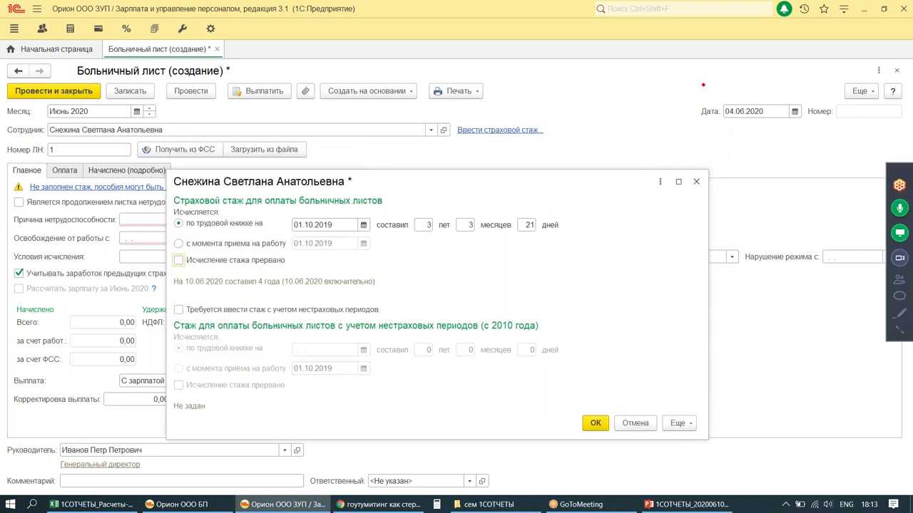
left_click_drag(702, 85, 828, 134)
left_click_drag(86, 101, 179, 107)
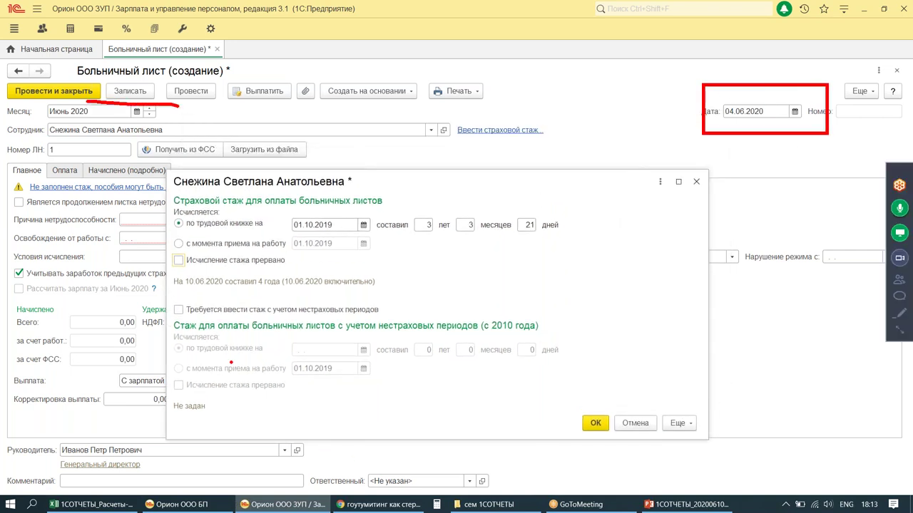
left_click_drag(176, 294, 311, 297)
left_click_drag(658, 147, 284, 318)
key("Escape")
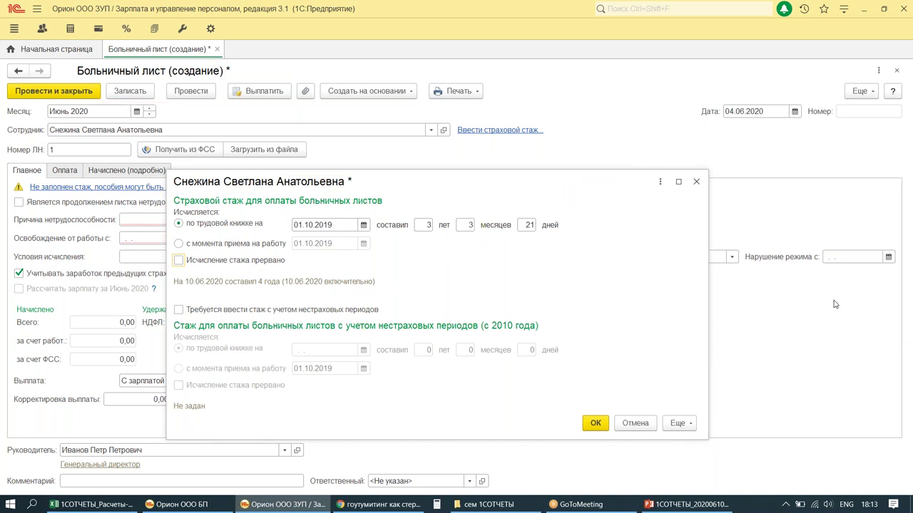
left_click(596, 423)
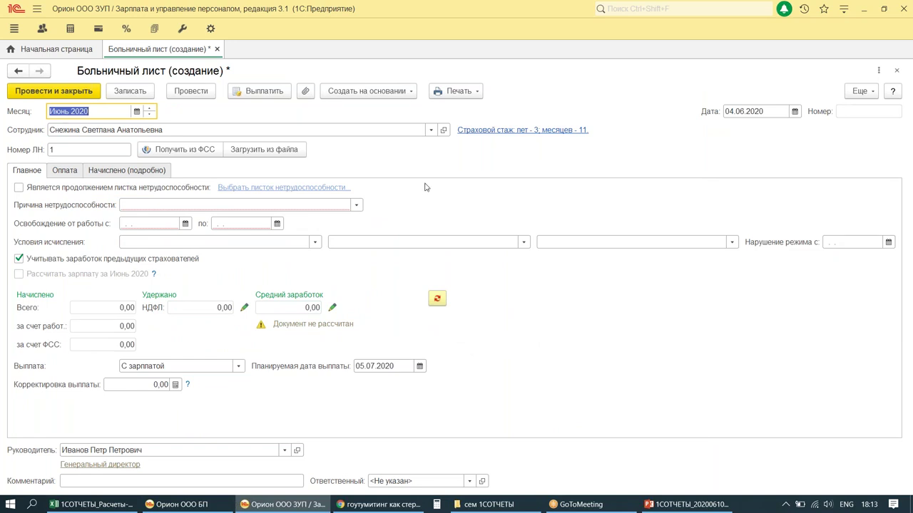
Step: Keep maternity leave as the reason and set the leave 04.06.2020–21.10.2020
left_click(356, 205)
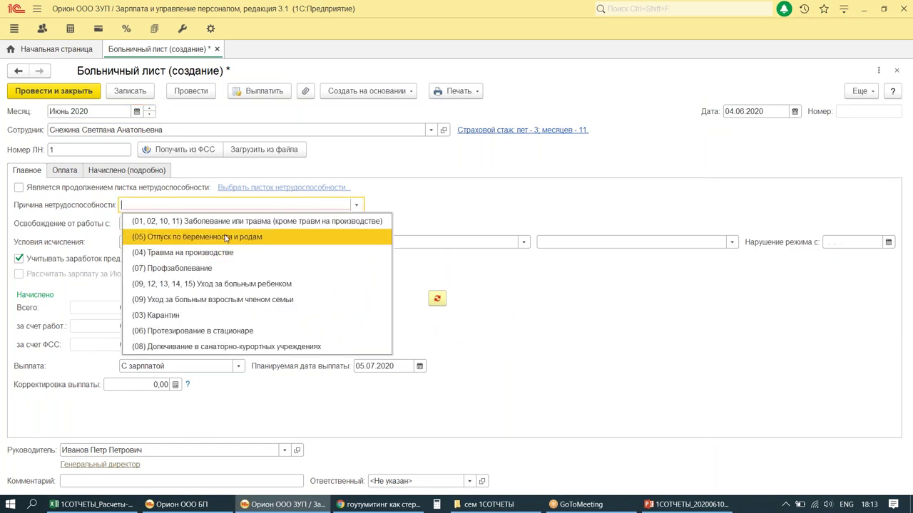
key("Escape")
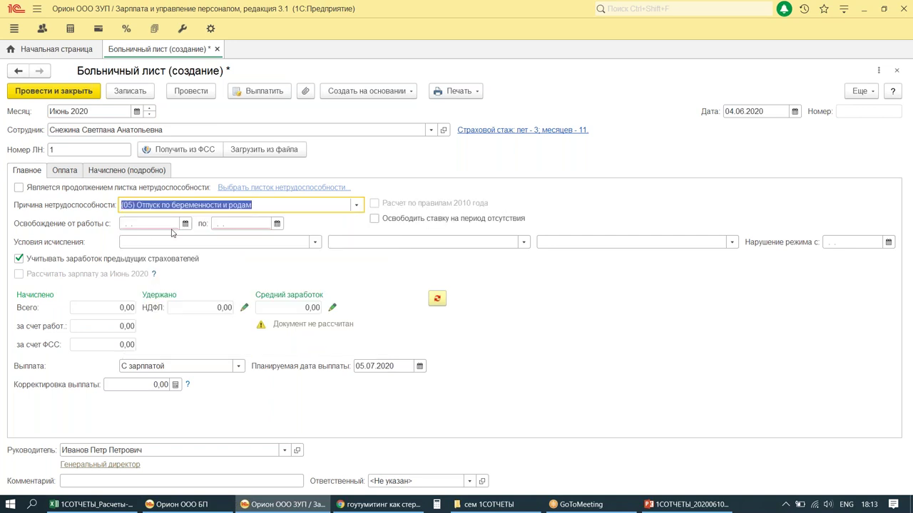
left_click(165, 224)
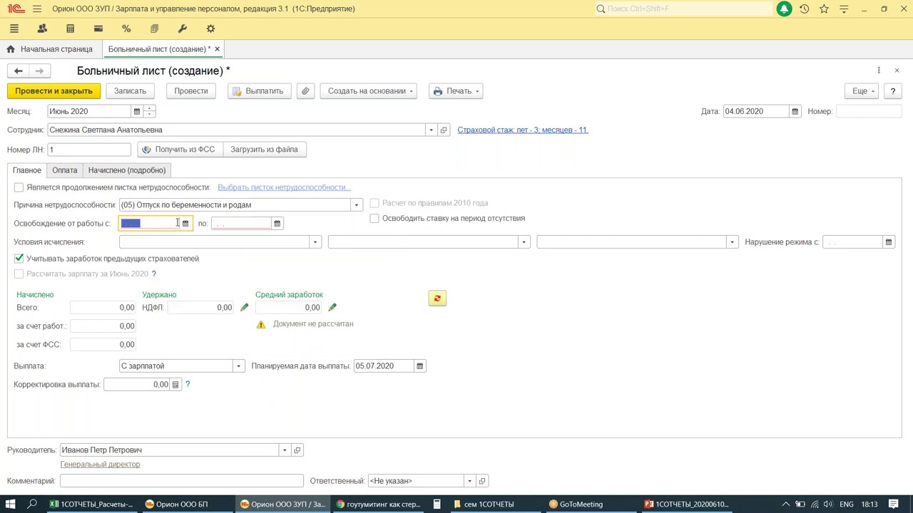
type("04.06.")
key("Tab")
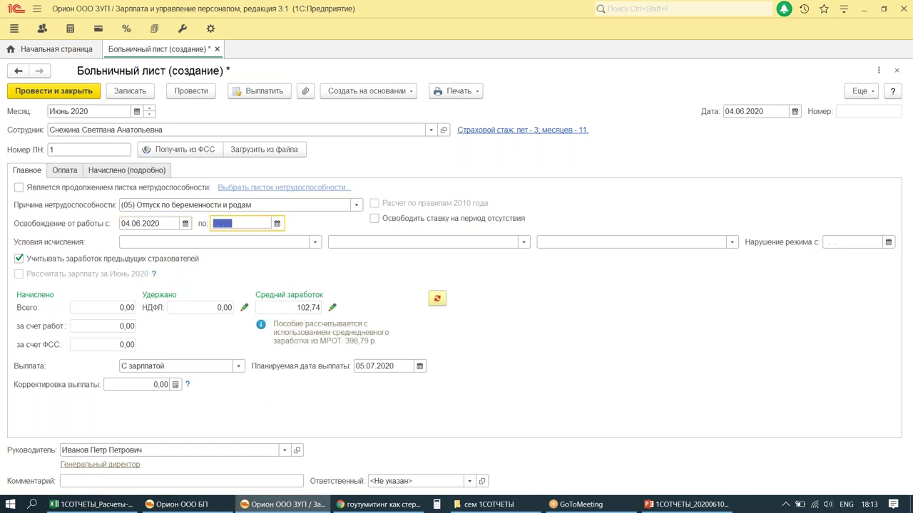
type("21.10.")
key("Tab")
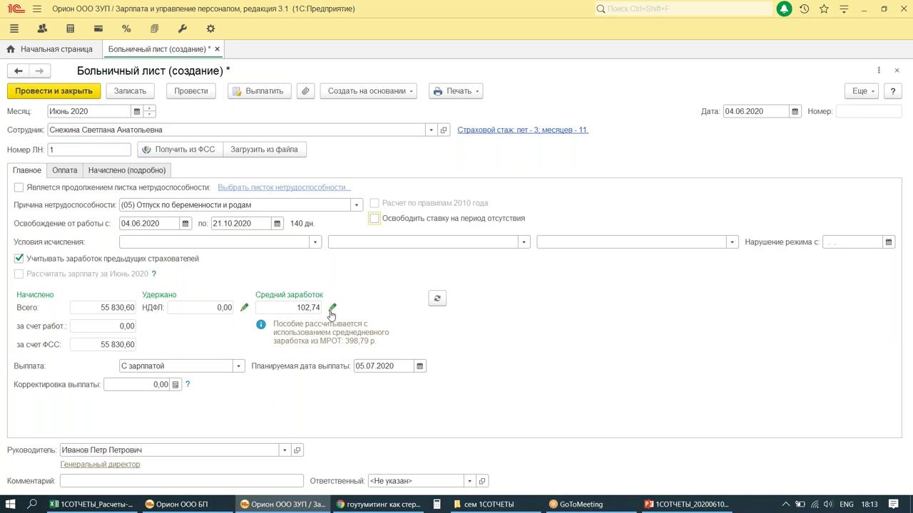
Step: Review the 140-day, 55 830,60 accrual and open the average earnings data
left_click_drag(321, 296, 354, 324)
mouse_move(351, 244)
left_mouse_down()
mouse_move(332, 290)
mouse_move(342, 281)
mouse_move(383, 280)
left_mouse_up()
left_click(355, 282)
left_click(385, 289)
left_click_drag(380, 314, 382, 315)
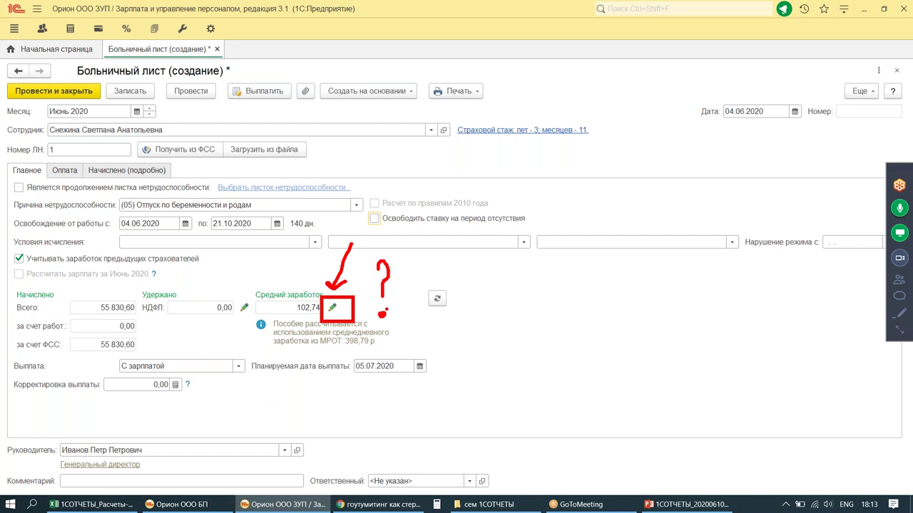
key("Escape")
left_click(333, 308)
Step: Maximize the average earnings input data and start a previous-employer benefits certificate
left_click(631, 120)
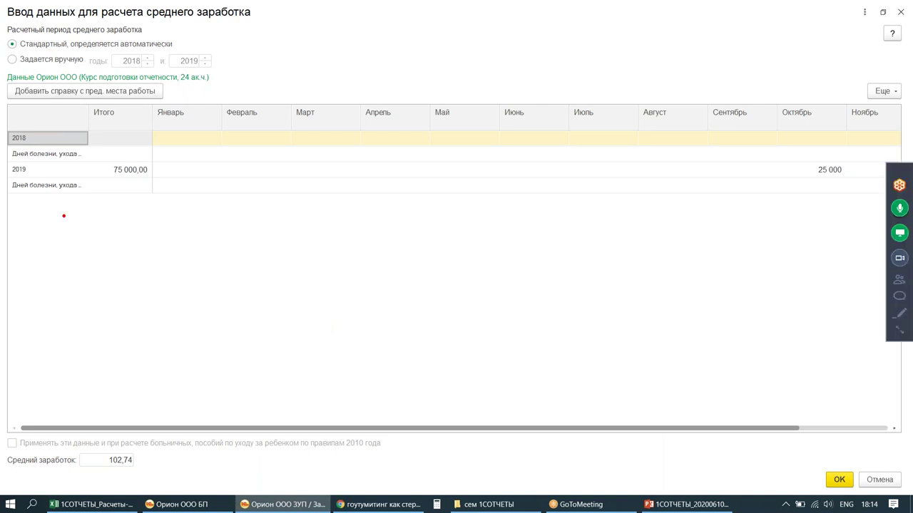
left_click_drag(8, 162, 155, 178)
mouse_move(148, 270)
left_mouse_down()
mouse_move(170, 271)
mouse_move(172, 287)
left_mouse_up()
left_click(182, 283)
left_click(193, 268)
mouse_move(206, 251)
left_mouse_down()
mouse_move(206, 282)
mouse_move(233, 257)
left_mouse_up()
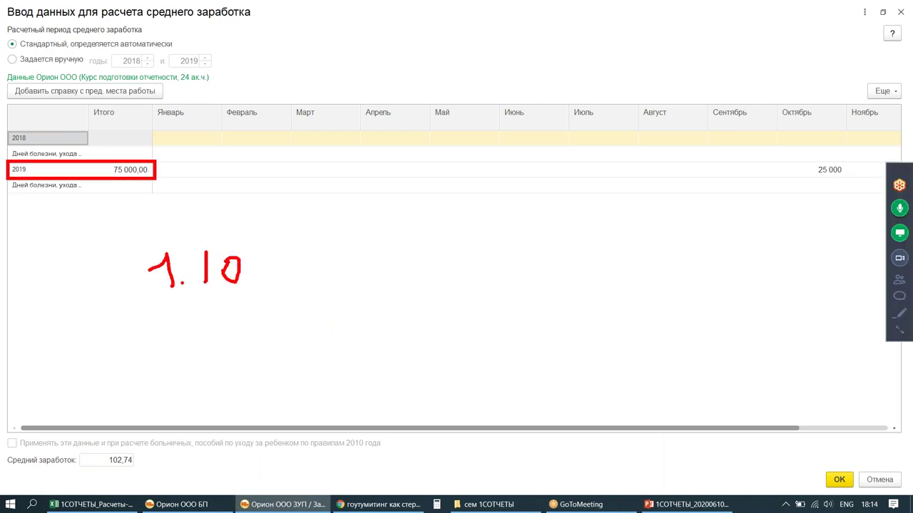
mouse_move(130, 183)
left_mouse_down()
mouse_move(129, 225)
mouse_move(147, 186)
left_mouse_up()
left_click_drag(831, 149, 903, 143)
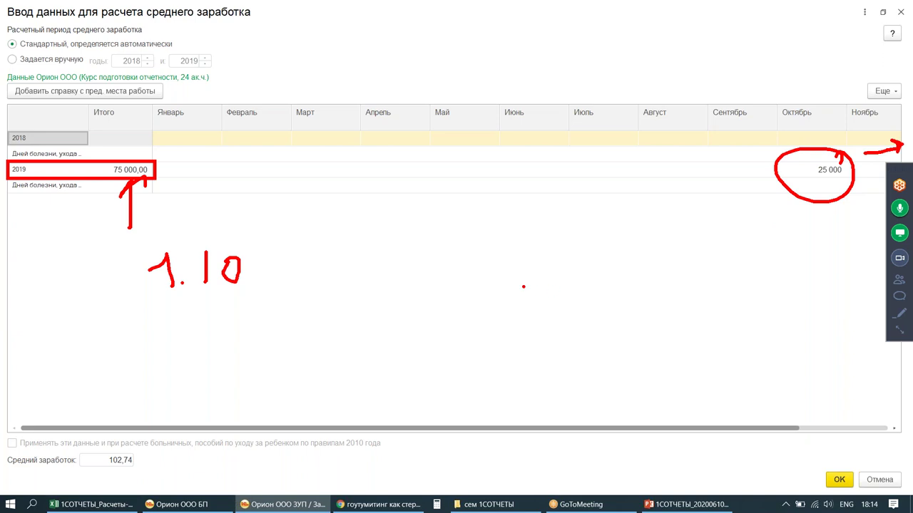
key("Escape")
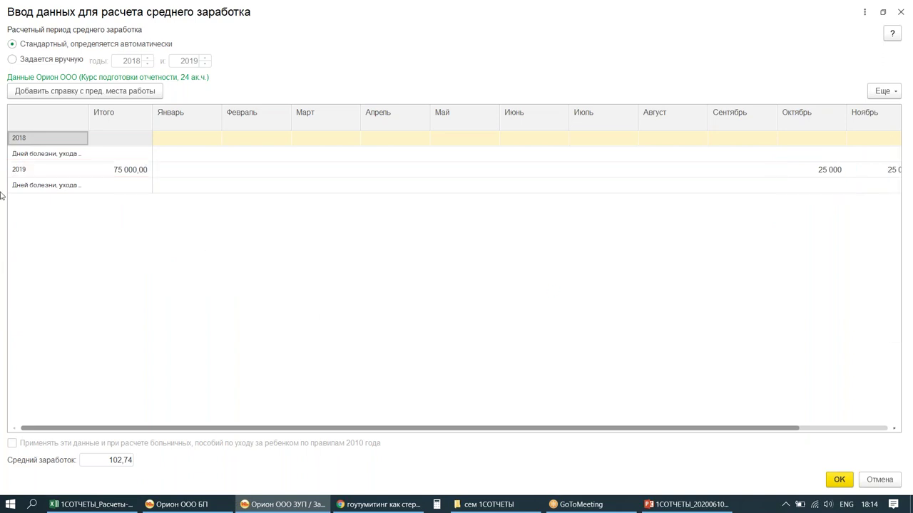
key("ctrl+alt+d")
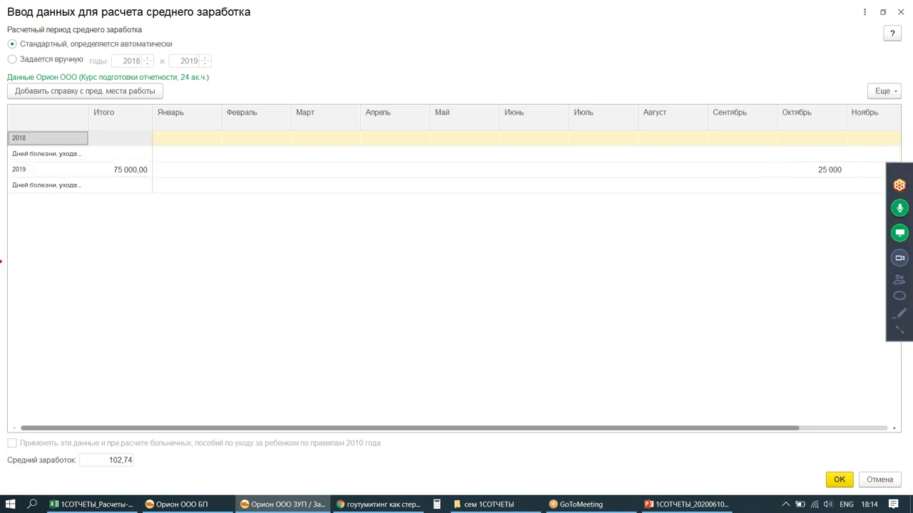
mouse_move(3, 82)
left_mouse_down()
mouse_move(75, 99)
mouse_move(193, 102)
left_mouse_up()
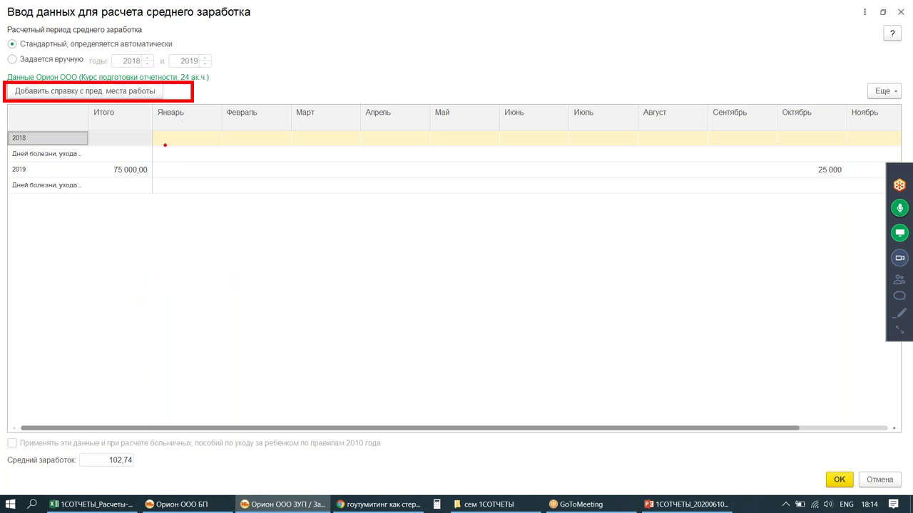
key("Escape")
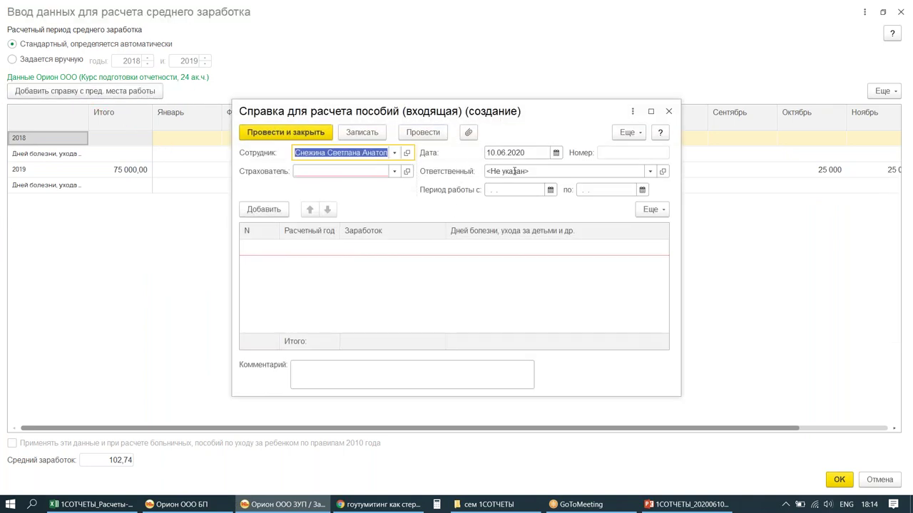
Step: Fill the certificate header: date 04.06.2020, insurer Универсам ООО, period 01.01.2015–30.09.2019
left_click(524, 153)
type("0406")
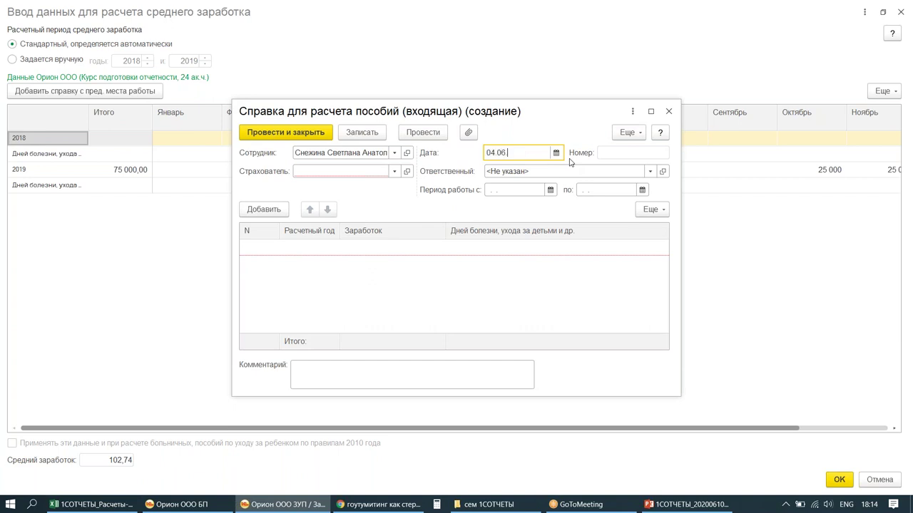
key("Tab")
left_click(366, 172)
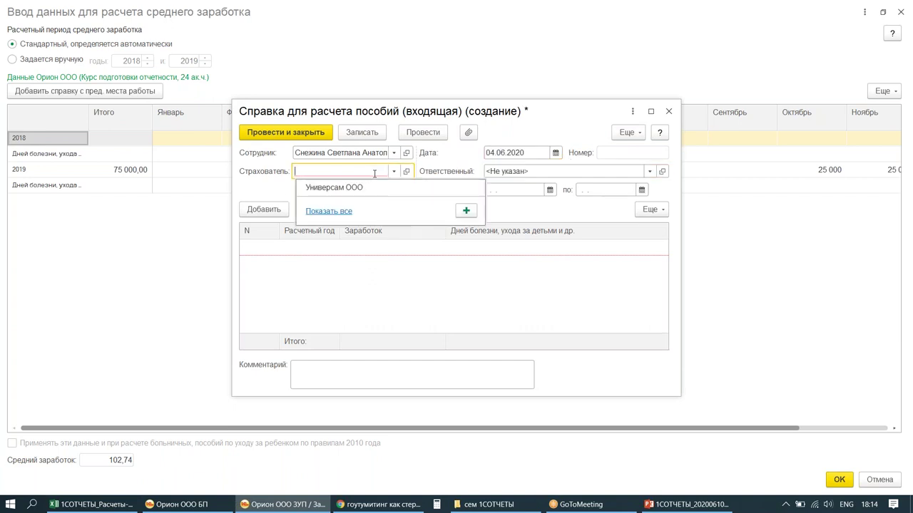
left_click(343, 188)
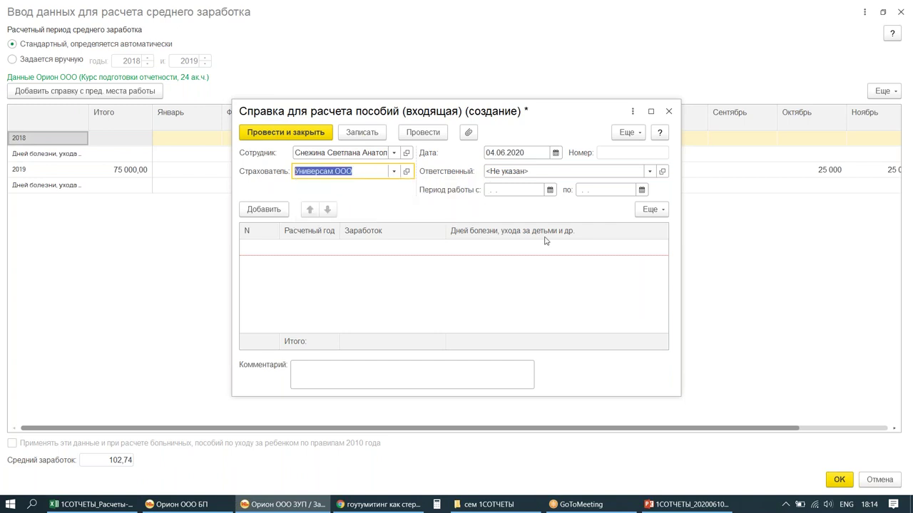
left_click(511, 190)
type("011")
type("01155")
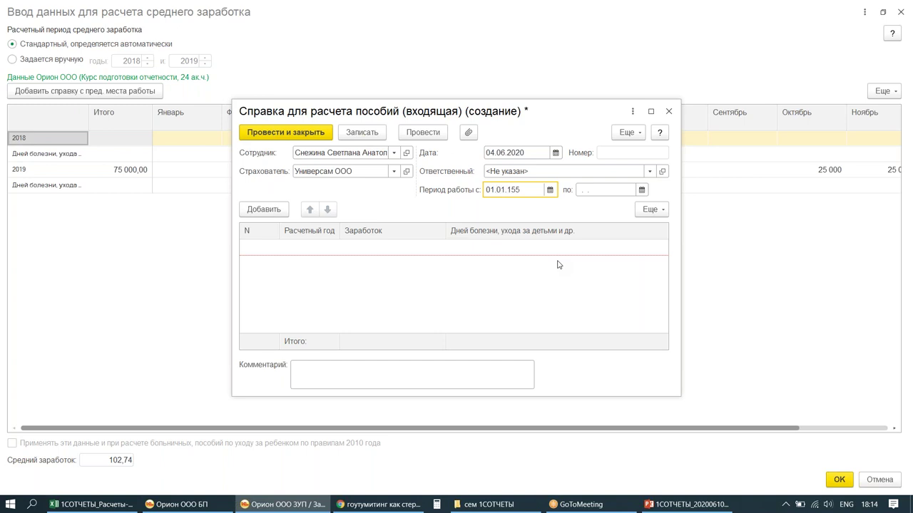
key("Tab")
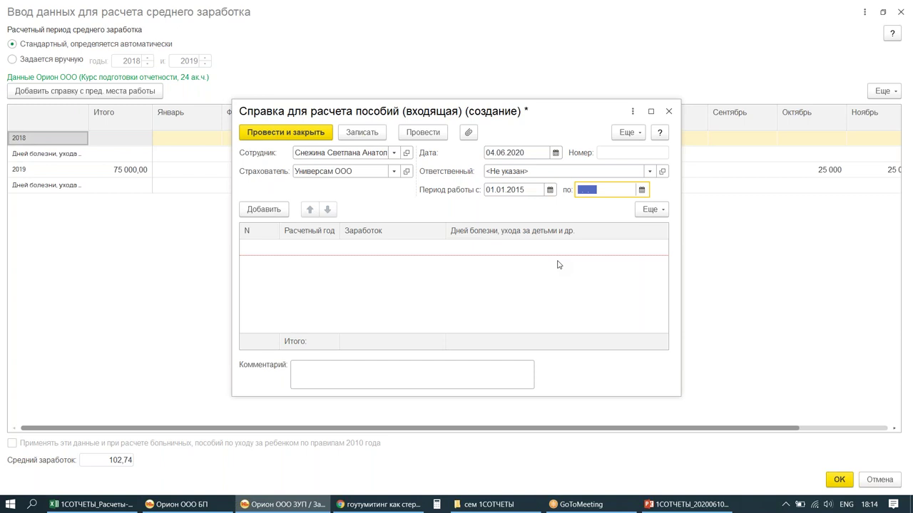
type("3009")
type("19")
key("Return")
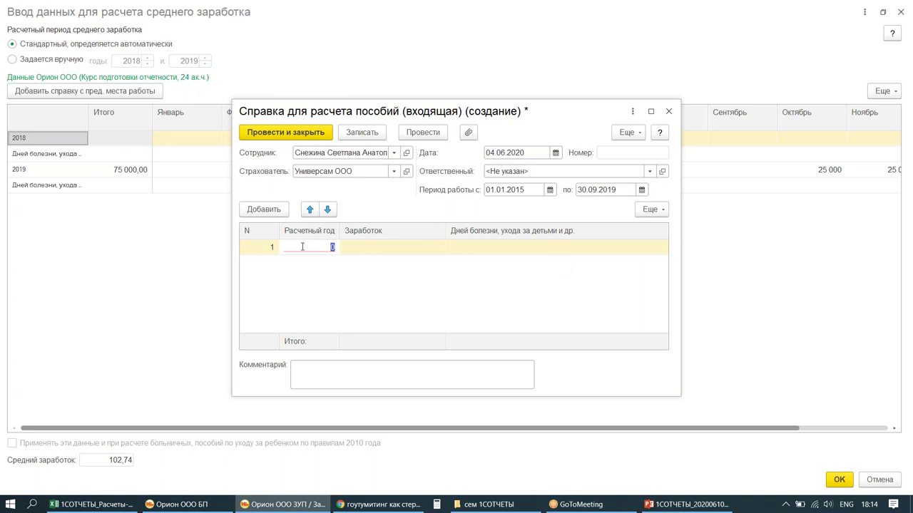
Step: Add a 2018 earnings row of 400000 and remove the surplus empty row
mouse_move(230, 159)
left_mouse_down()
mouse_move(239, 172)
mouse_move(413, 186)
left_mouse_up()
mouse_move(174, 220)
left_mouse_down()
mouse_move(225, 194)
mouse_move(236, 213)
left_mouse_up()
key("Escape")
type("2018")
key("Tab")
type("400000")
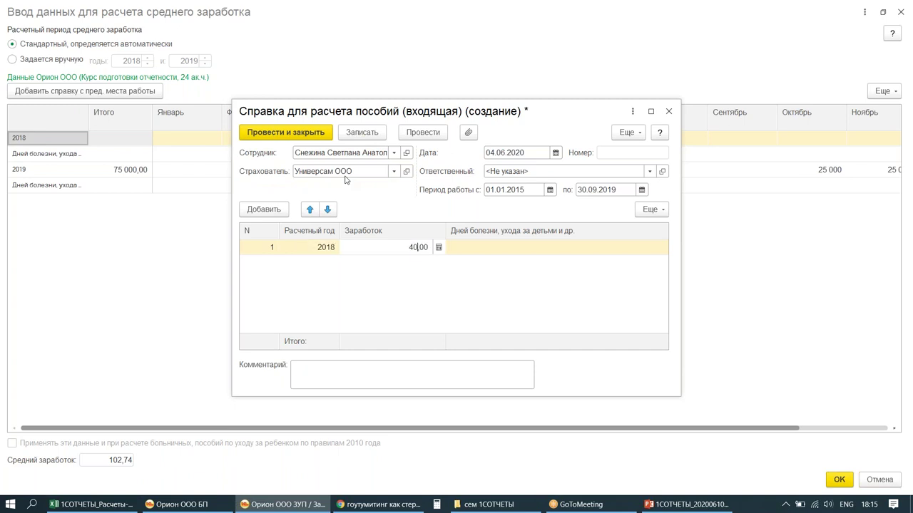
left_click(277, 209)
left_click(277, 209)
left_click(370, 266)
left_click(339, 283)
key("Delete")
Step: Add 2019 earnings of 600 000 with 15 sick days, then post and close
left_click(326, 268)
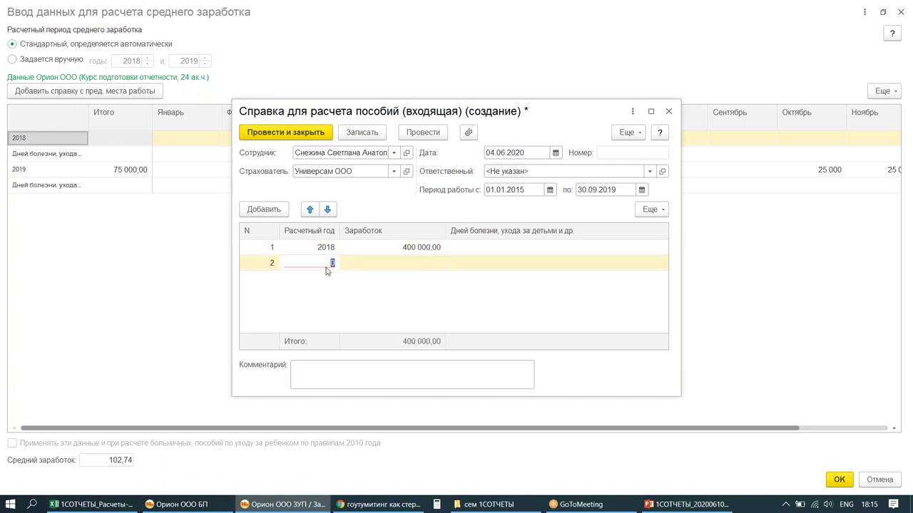
type("2019")
key("Return")
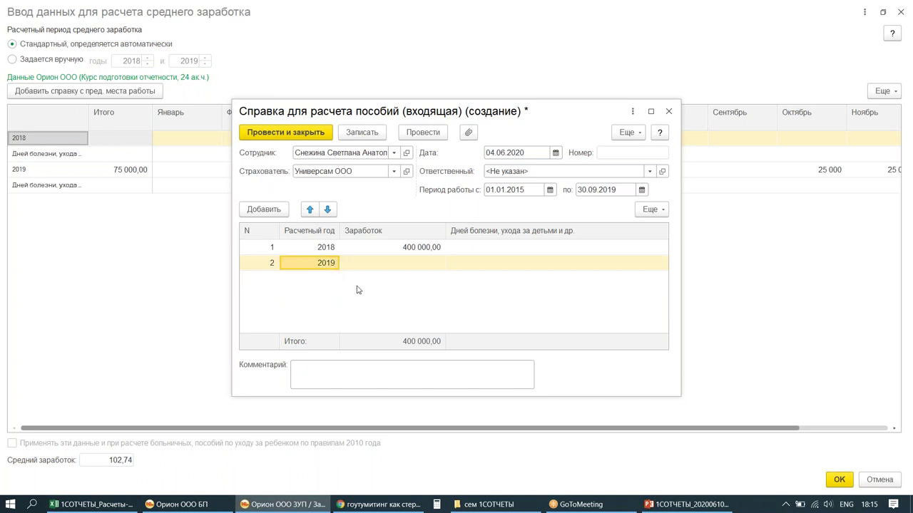
left_click(417, 259)
type("600 00")
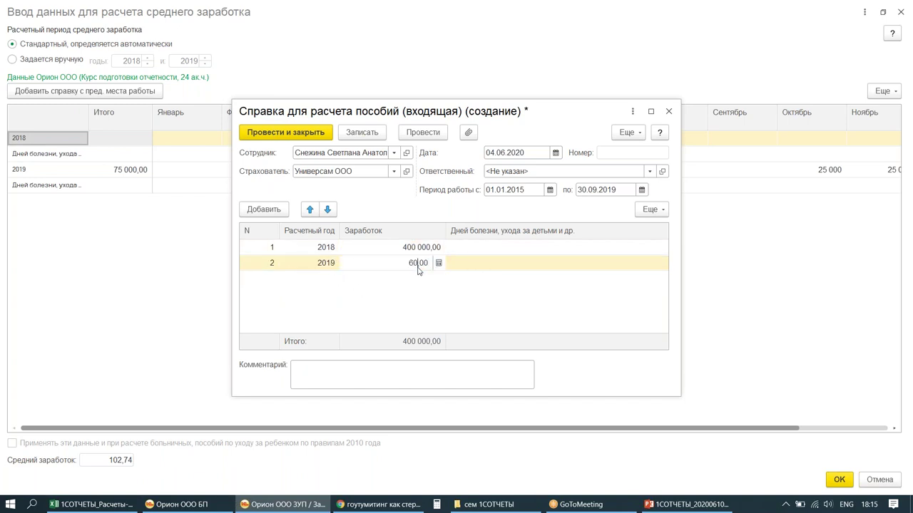
type("0")
key("Return")
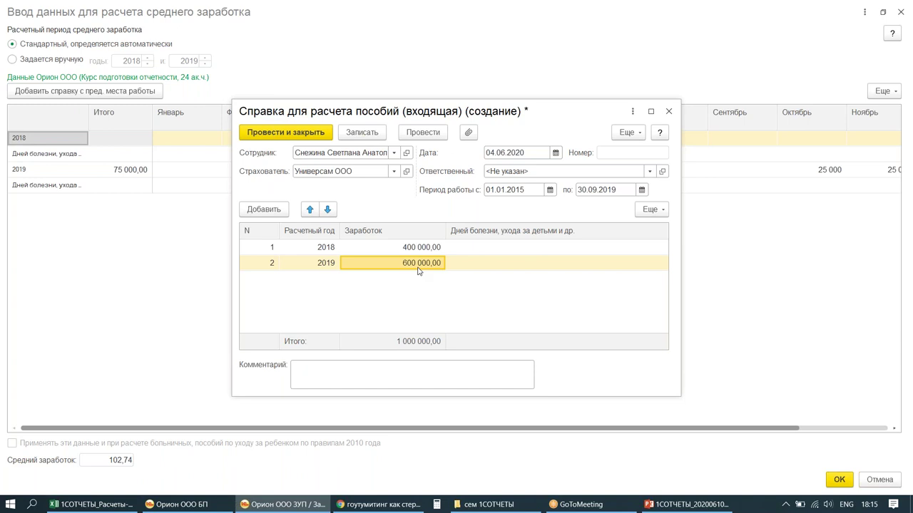
left_click(513, 264)
type("15")
key("Return")
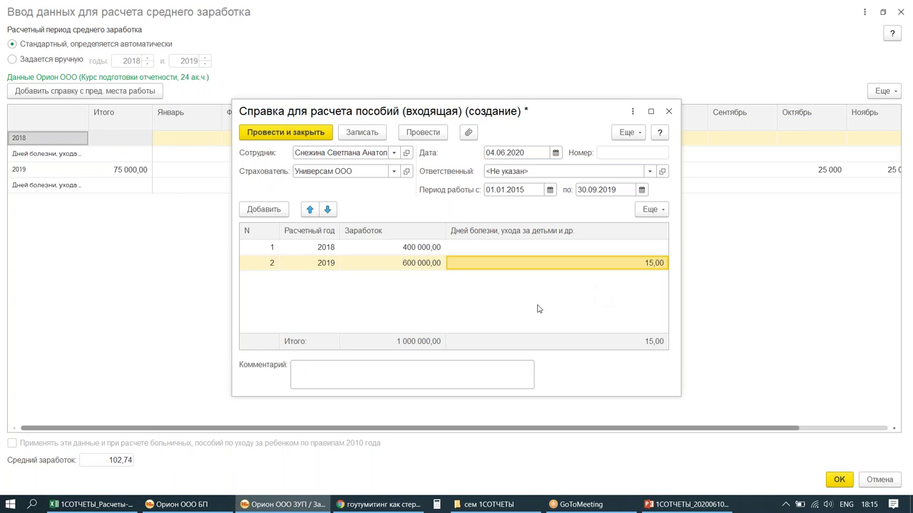
mouse_move(465, 249)
left_mouse_down()
mouse_move(683, 278)
mouse_move(743, 266)
left_mouse_up()
mouse_move(659, 268)
left_mouse_down()
mouse_move(666, 253)
mouse_move(668, 272)
left_mouse_up()
left_click(260, 135)
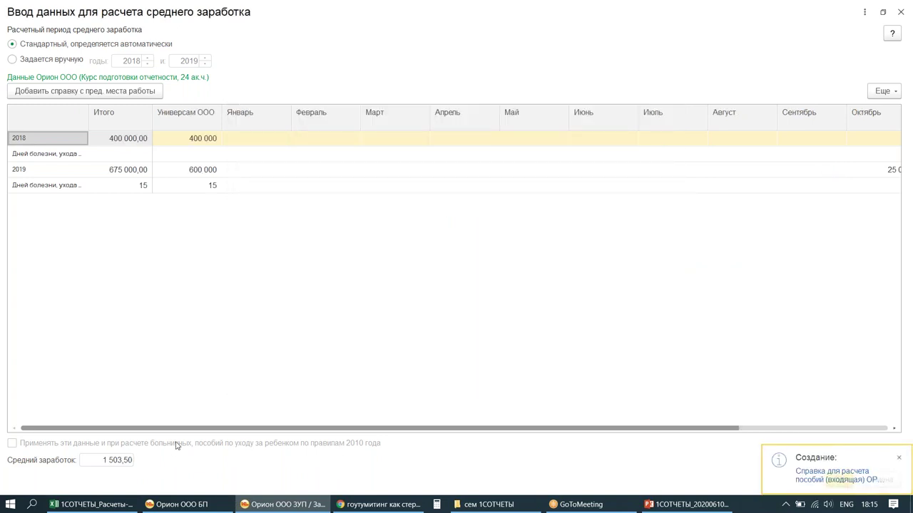
mouse_move(1, 442)
left_mouse_down()
mouse_move(107, 441)
mouse_move(3, 442)
left_mouse_up()
mouse_move(157, 372)
left_mouse_down()
mouse_move(142, 427)
mouse_move(180, 418)
left_mouse_up()
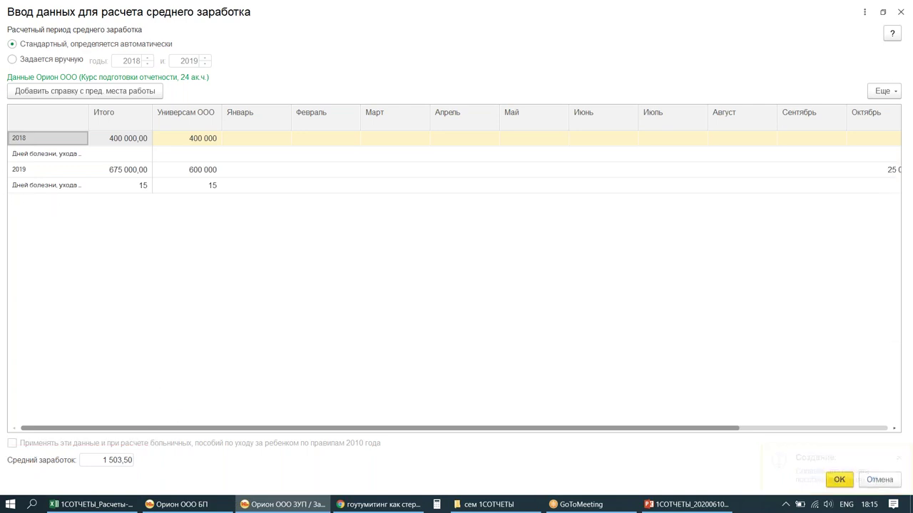
Step: Accept the recalculated average earnings of 1 503,50
left_click(837, 475)
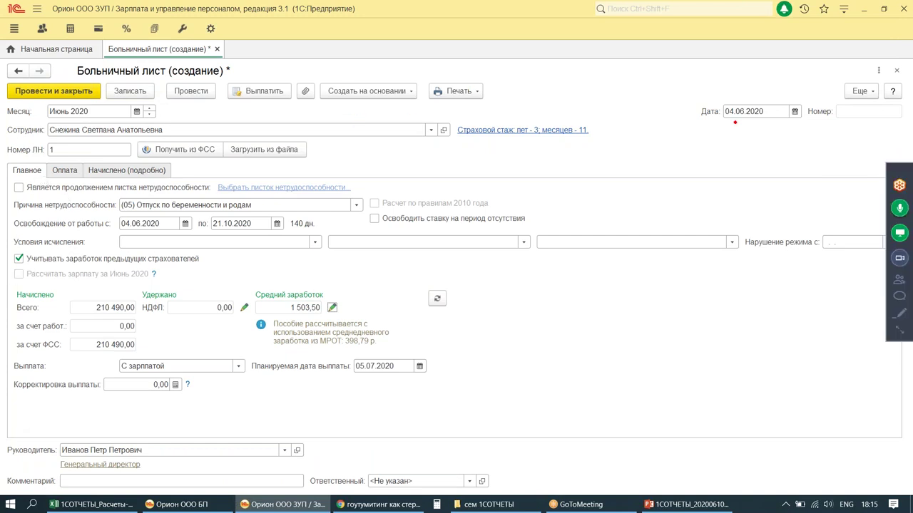
left_click_drag(659, 83, 842, 128)
left_click_drag(644, 84, 644, 116)
left_click(645, 130)
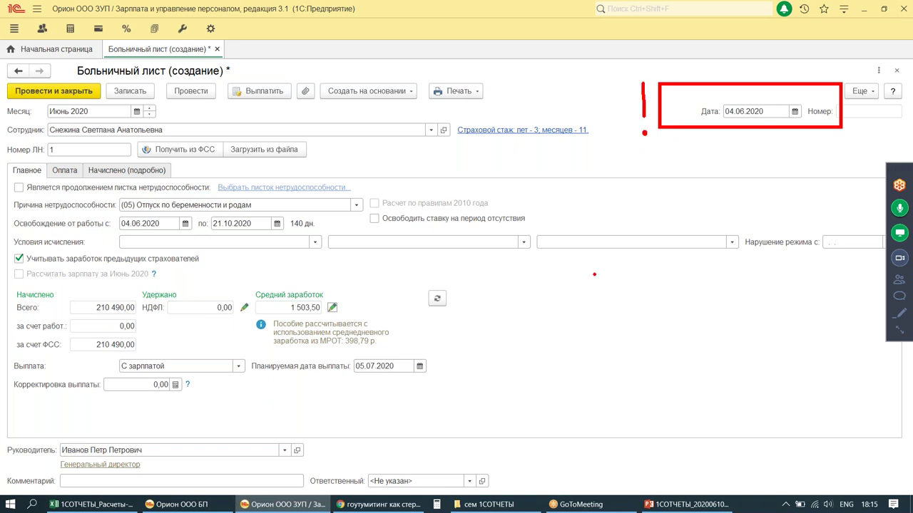
mouse_move(9, 268)
left_mouse_down()
mouse_move(14, 278)
mouse_move(23, 266)
left_mouse_up()
mouse_move(94, 362)
left_mouse_down()
mouse_move(258, 351)
mouse_move(86, 354)
left_mouse_up()
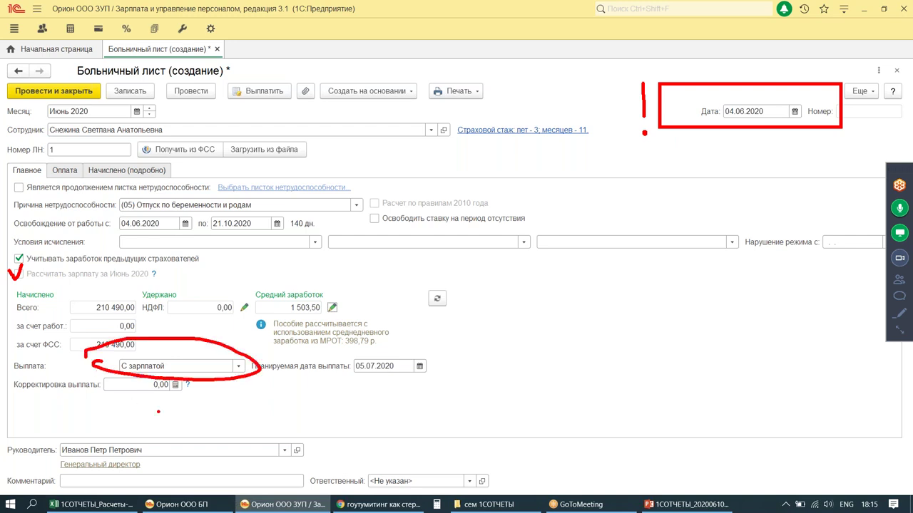
key("Escape")
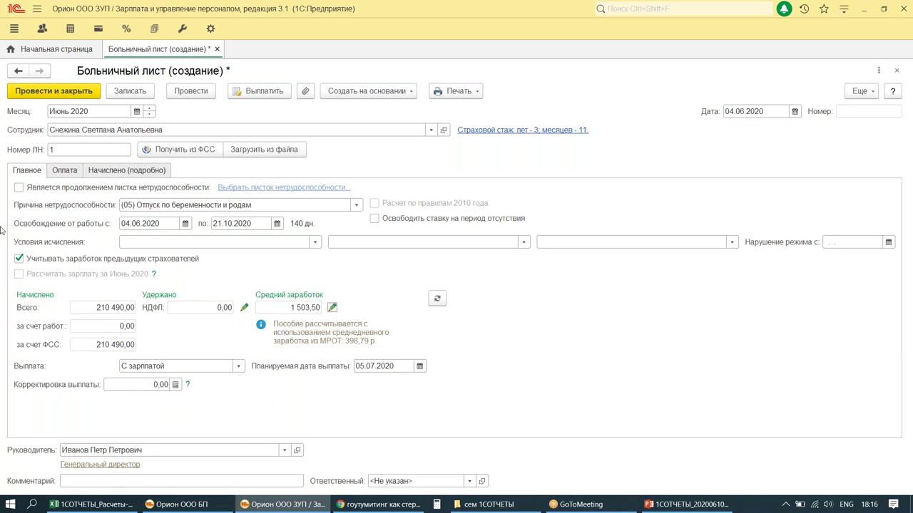
Step: Pay the benefit between settlements on 05.06.2020 and include June 2020 salary
left_click(239, 366)
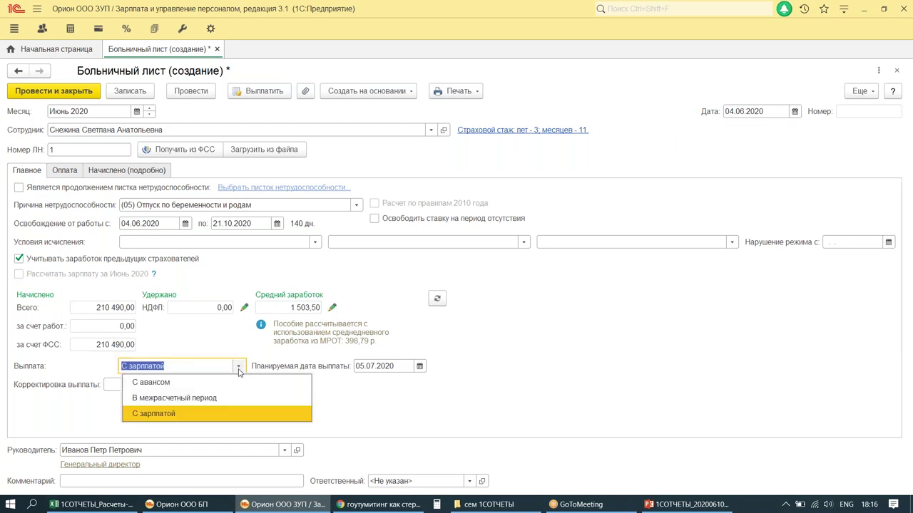
left_click(217, 397)
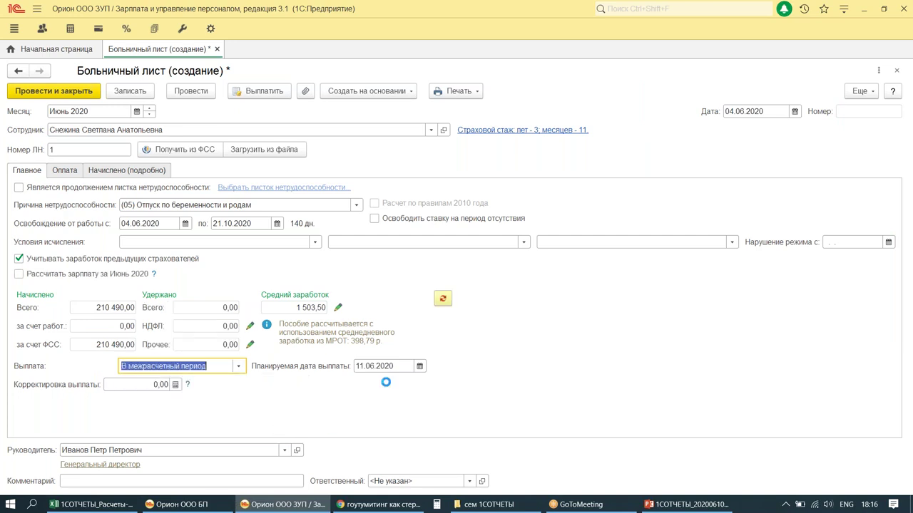
key("Tab")
type("05062020")
key("Tab")
left_click(419, 366)
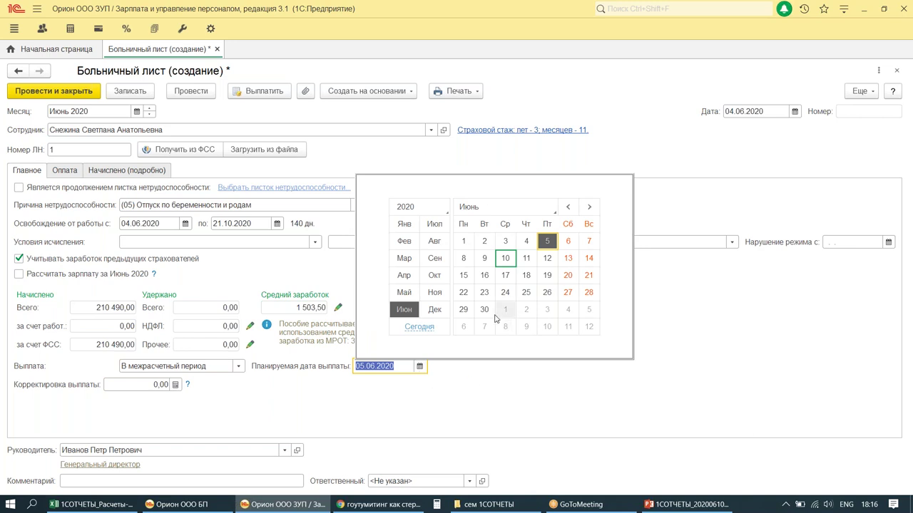
left_click(546, 243)
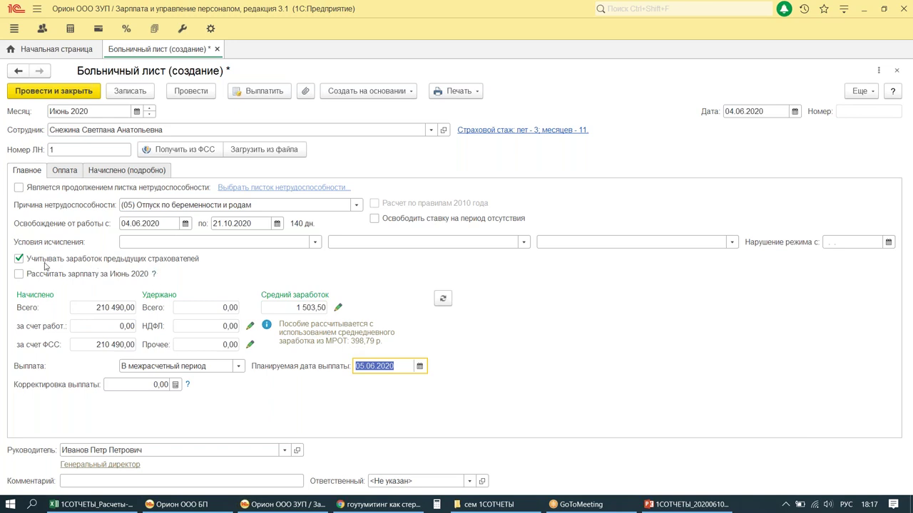
left_click(18, 274)
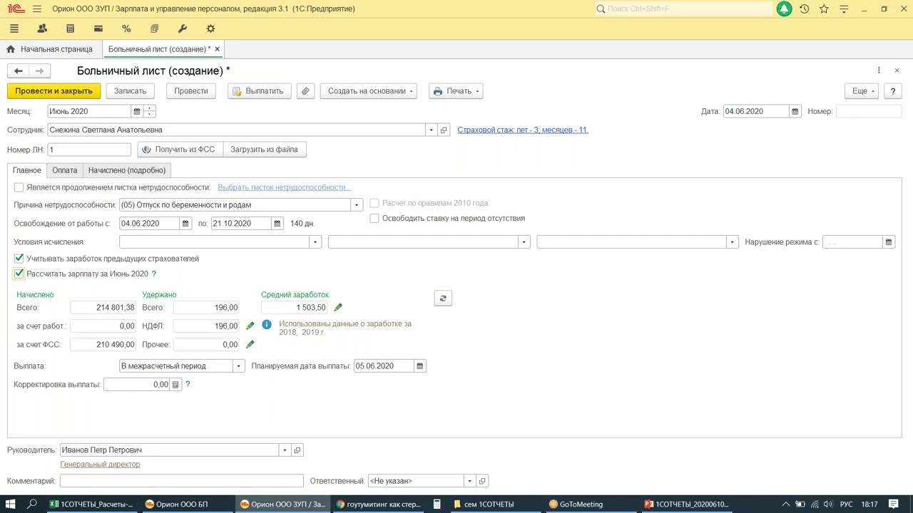
key("alt+shift")
left_click(65, 171)
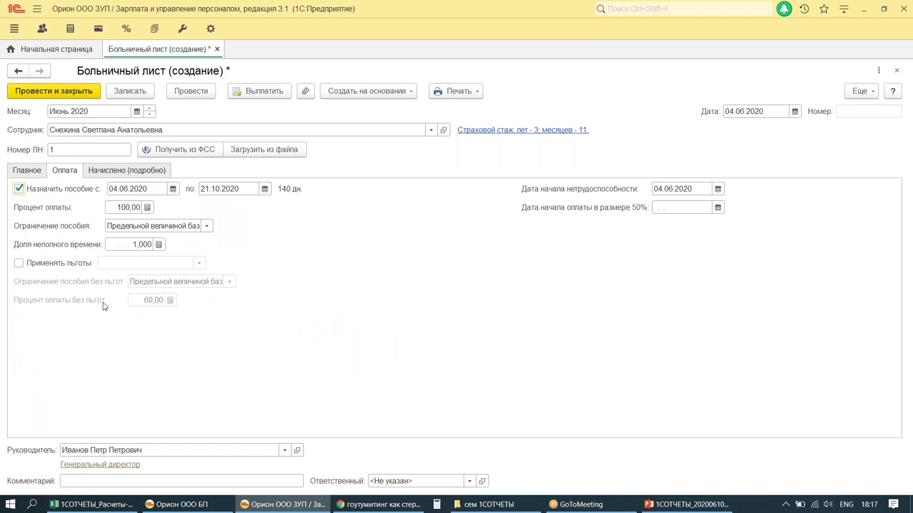
Step: Check the detailed accruals (salary 4 311,38 plus monthly maternity amounts), then post and close
left_click(99, 172)
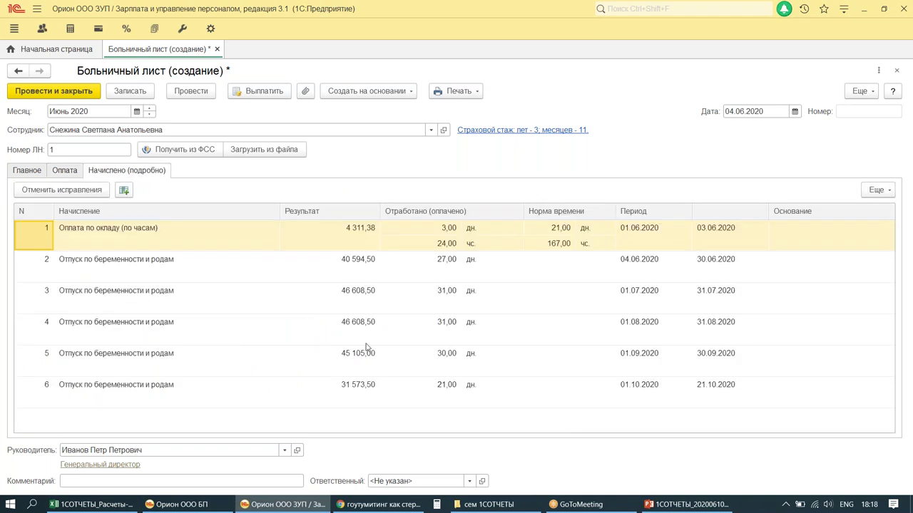
mouse_move(6, 206)
left_mouse_down()
mouse_move(74, 346)
mouse_move(797, 425)
left_mouse_up()
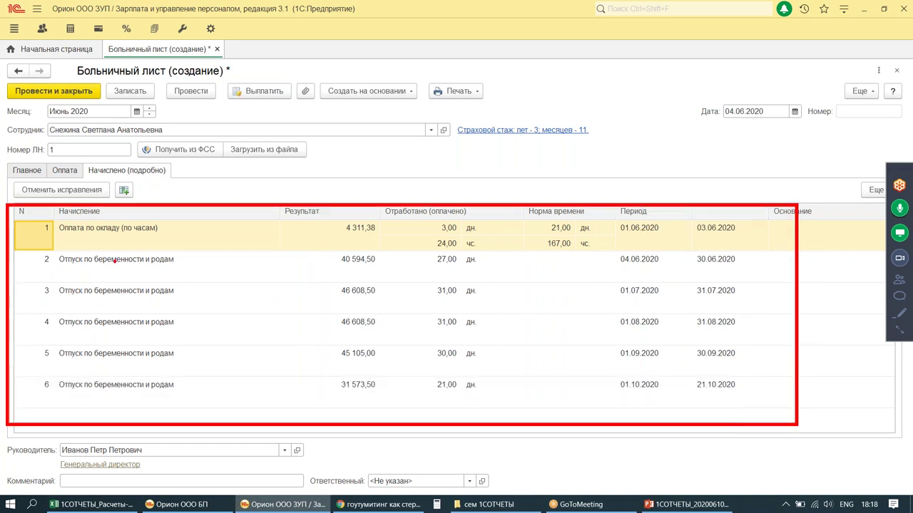
left_click_drag(90, 267, 204, 274)
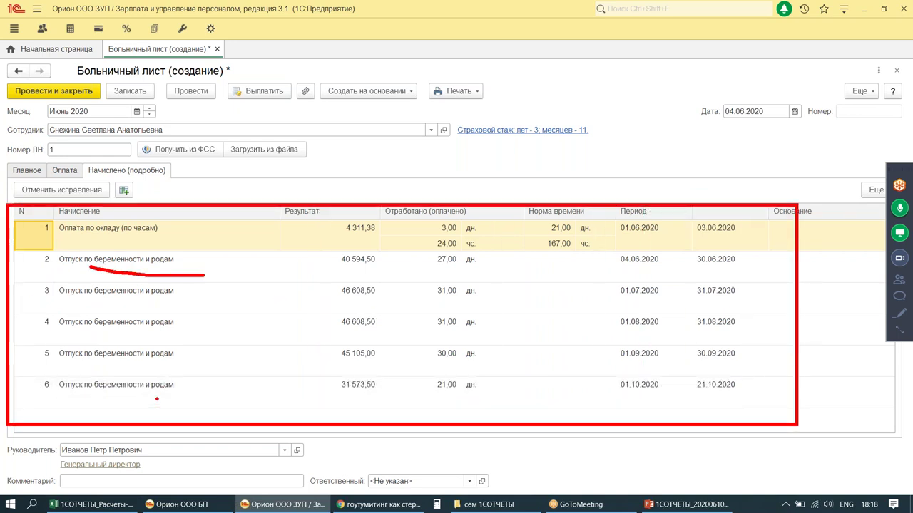
mouse_move(430, 236)
left_mouse_down()
mouse_move(470, 223)
mouse_move(425, 219)
mouse_move(425, 234)
left_mouse_up()
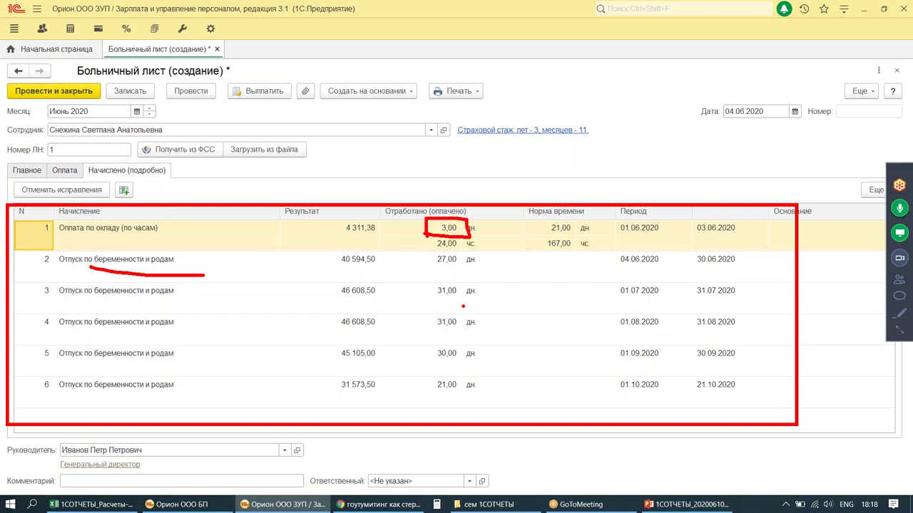
key("Escape")
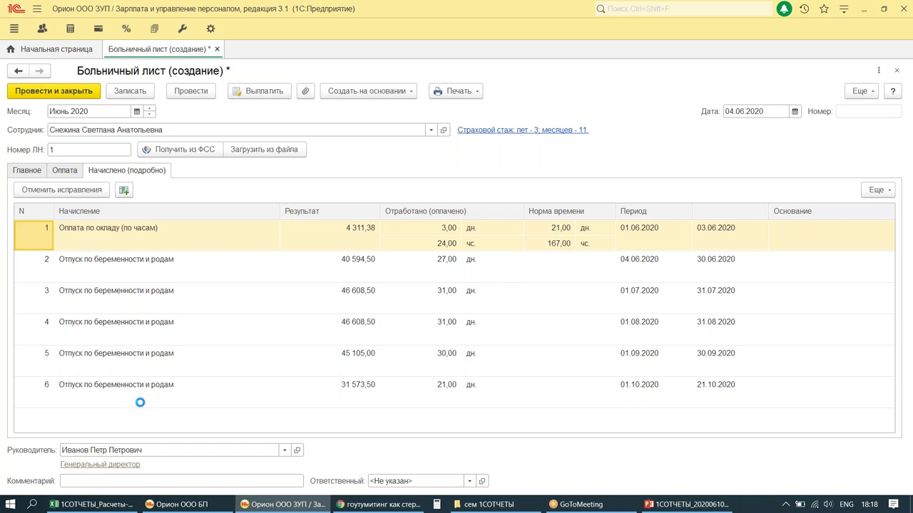
key("ctrl+Return")
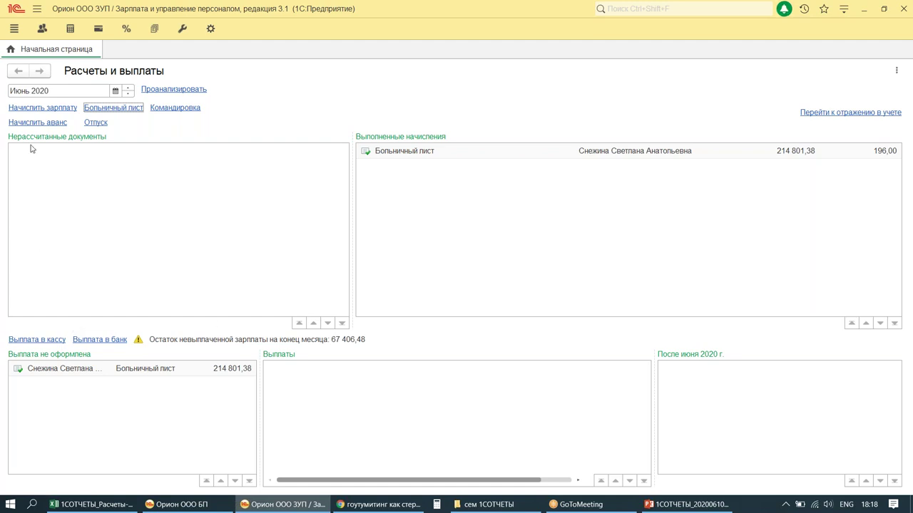
Step: Open the navigation panel settings for the Зарплата section
left_click(70, 30)
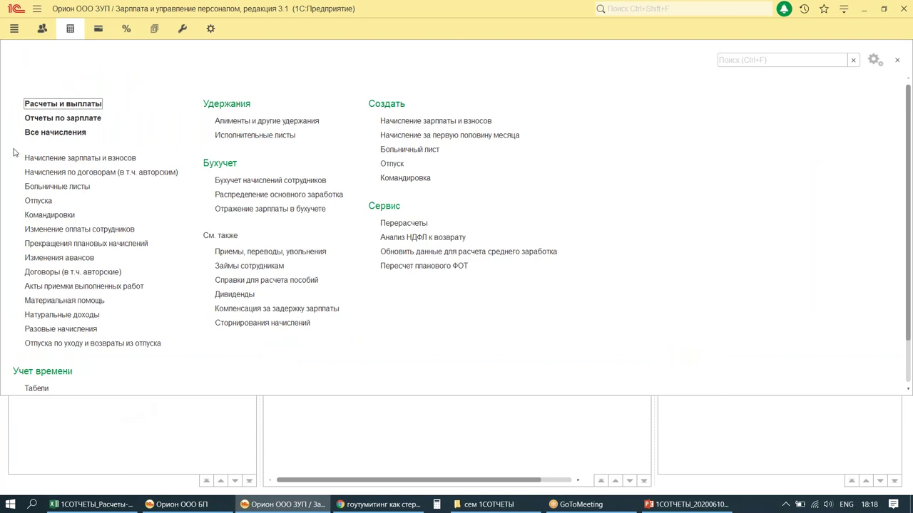
mouse_move(8, 140)
left_mouse_down()
mouse_move(167, 361)
mouse_move(177, 358)
left_mouse_up()
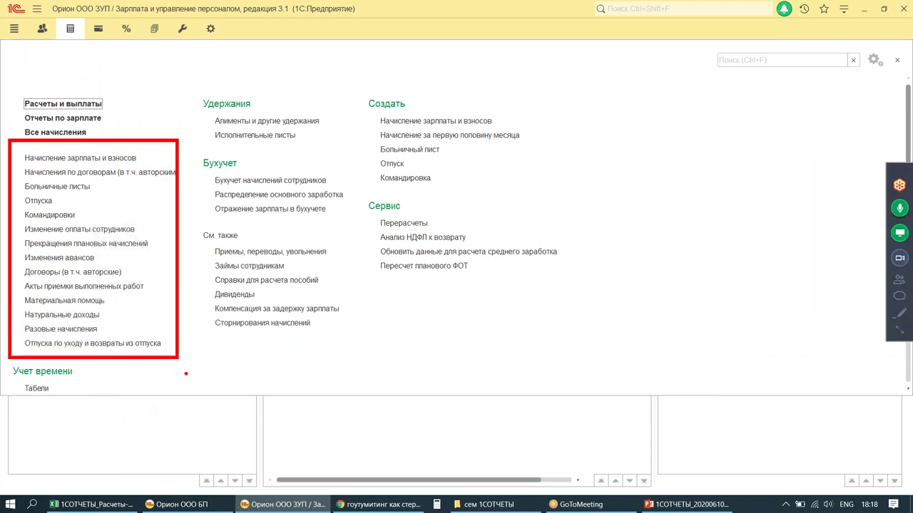
mouse_move(137, 310)
left_mouse_down()
mouse_move(158, 328)
mouse_move(133, 328)
left_mouse_up()
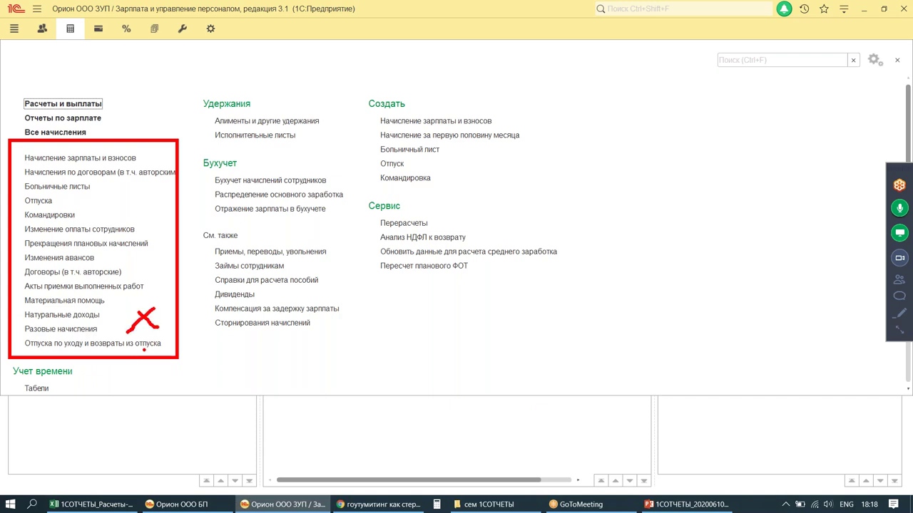
mouse_move(891, 55)
left_mouse_down()
mouse_move(876, 85)
mouse_move(893, 50)
left_mouse_up()
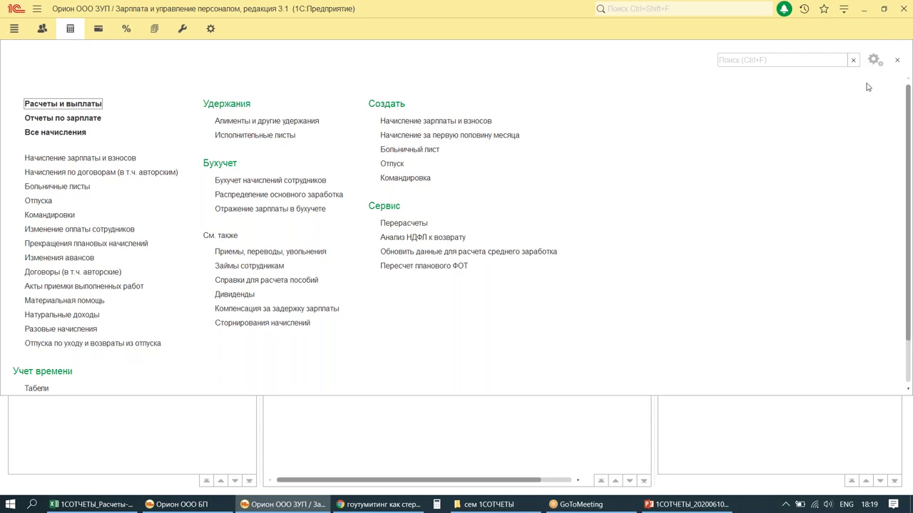
left_click(874, 60)
left_click(796, 80)
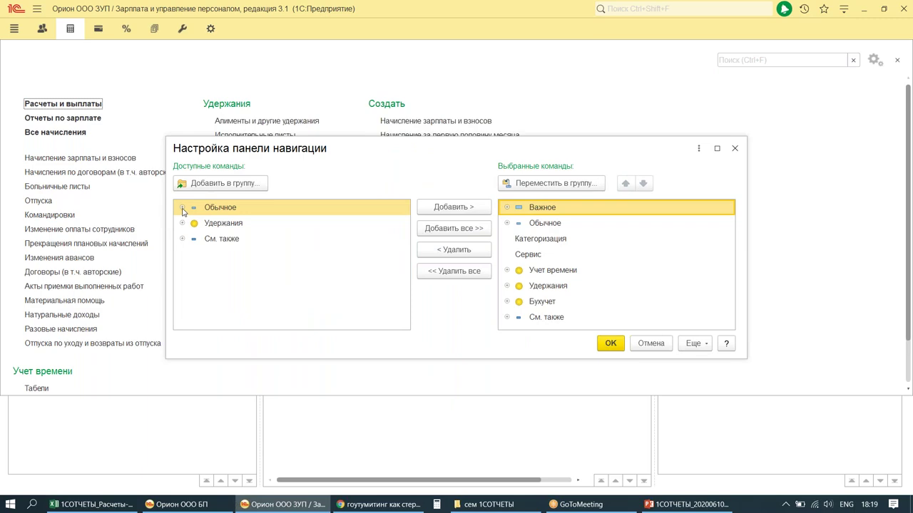
Step: Add Единовременные пособия to the Обычное commands, then create a new one-time benefit document
left_click(183, 207)
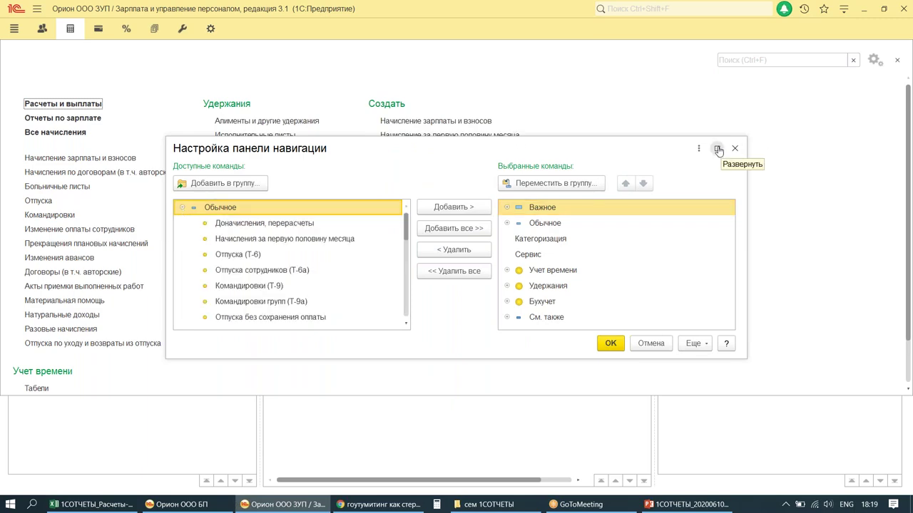
left_click(719, 149)
scroll(102, 429, "down", 1)
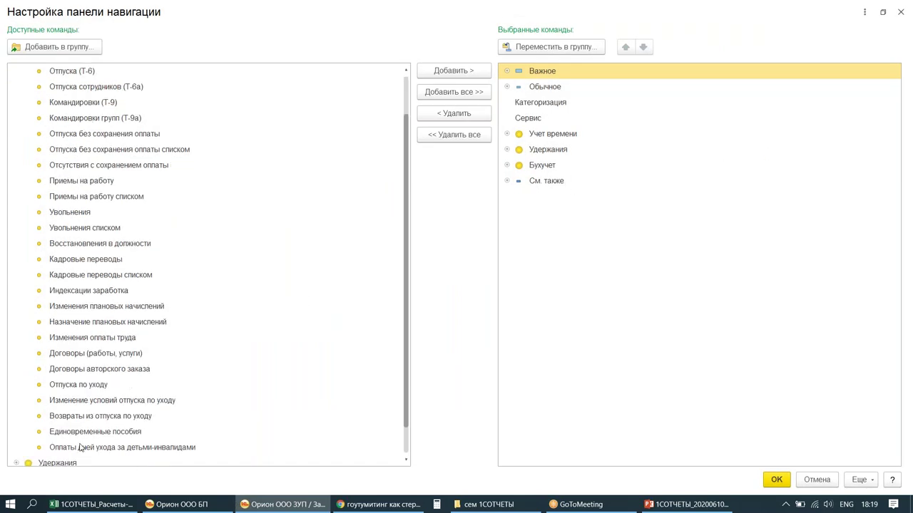
double_click(74, 433)
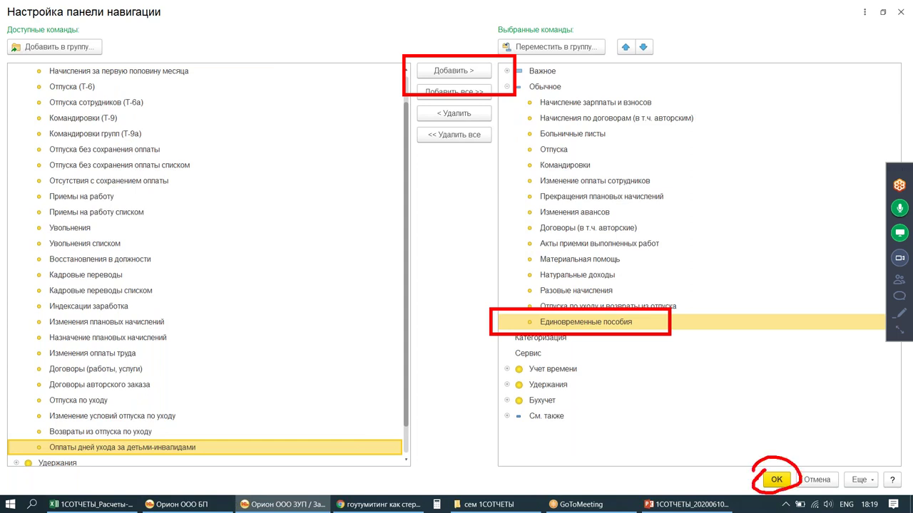
left_click(779, 483)
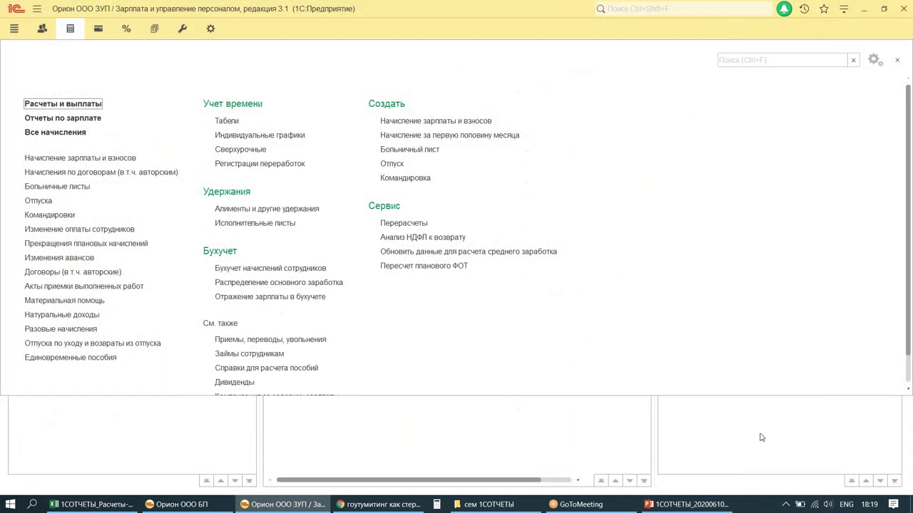
left_click(74, 359)
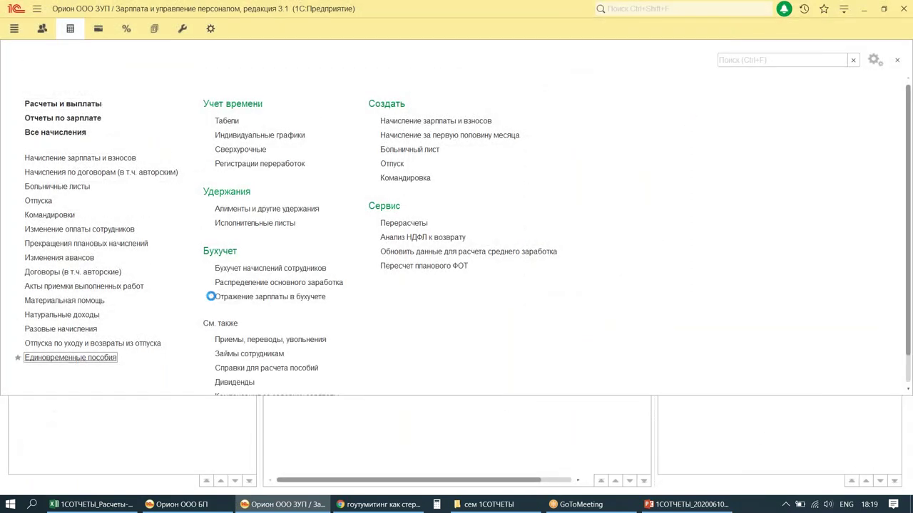
left_click(29, 94)
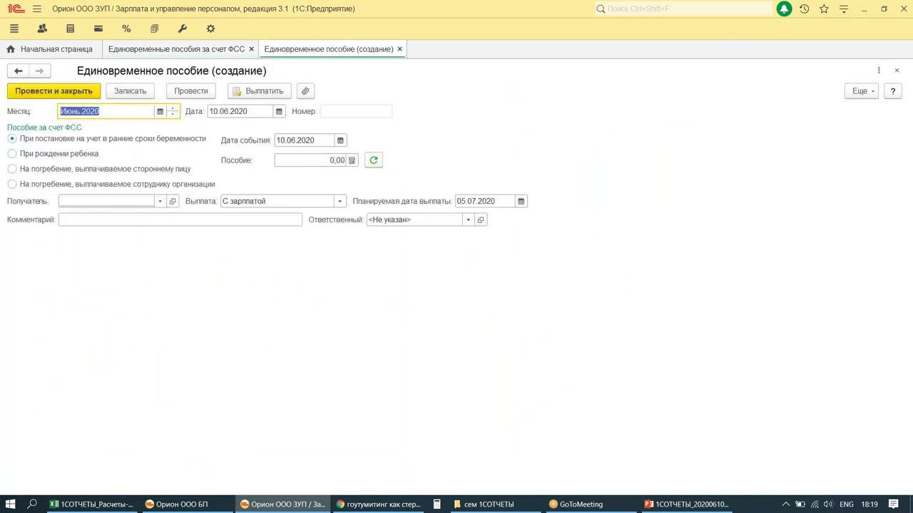
Step: Set both the document date and the event date to 04.06.2020
double_click(248, 111)
type("04062020")
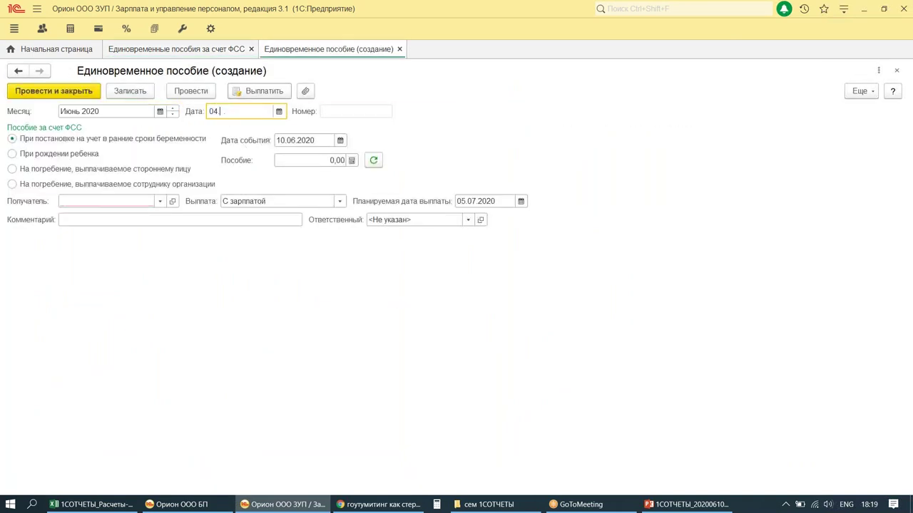
left_click(263, 143)
type("04062020")
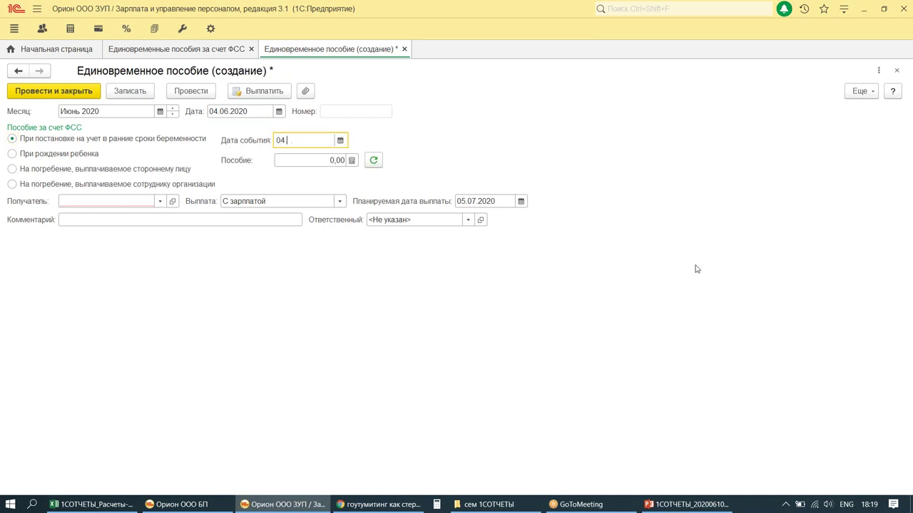
key("Tab")
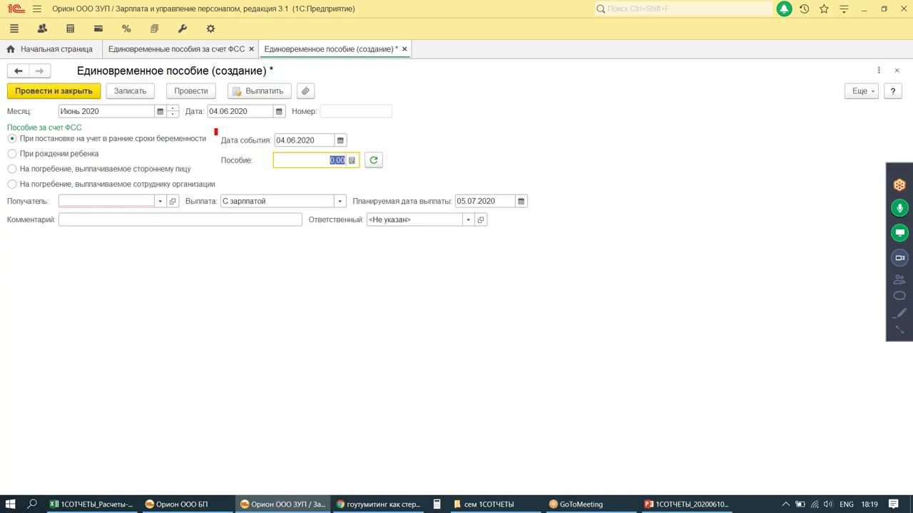
left_click_drag(216, 128, 352, 151)
left_click_drag(379, 121, 380, 135)
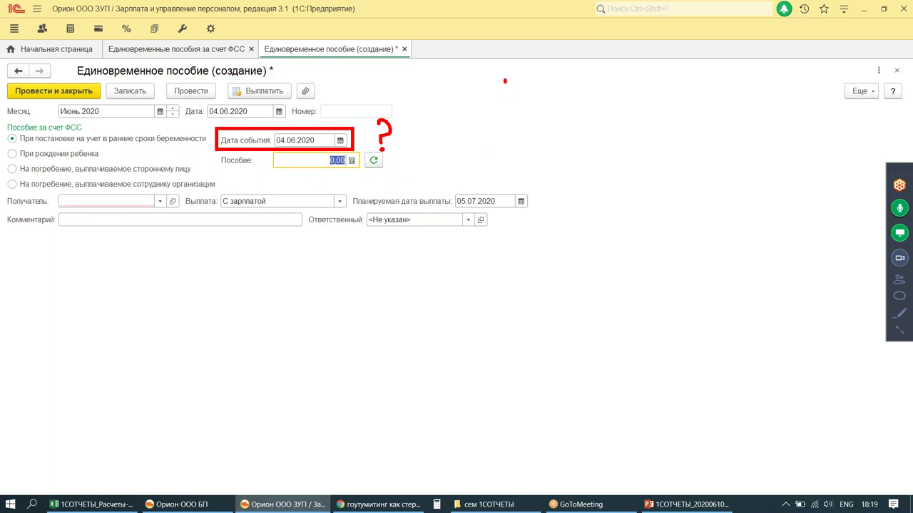
left_click_drag(505, 80, 508, 204)
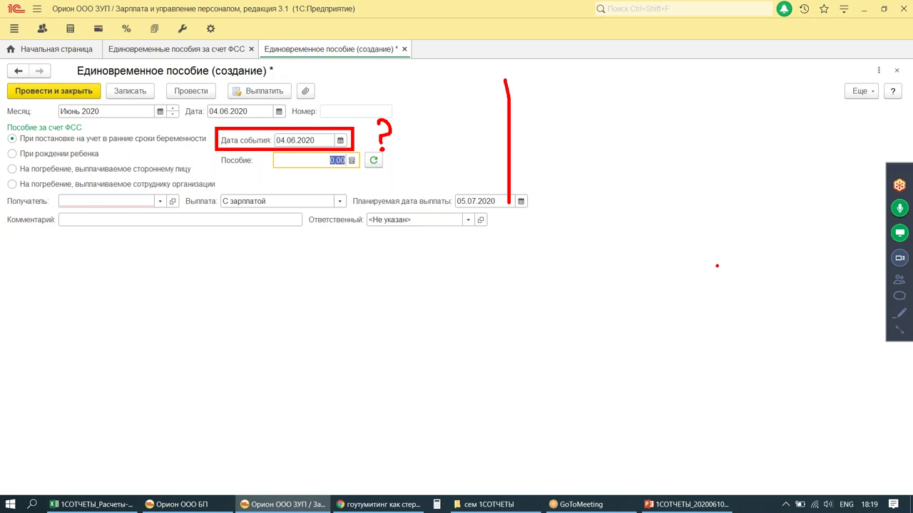
left_click_drag(252, 167, 348, 173)
left_click_drag(326, 108, 341, 88)
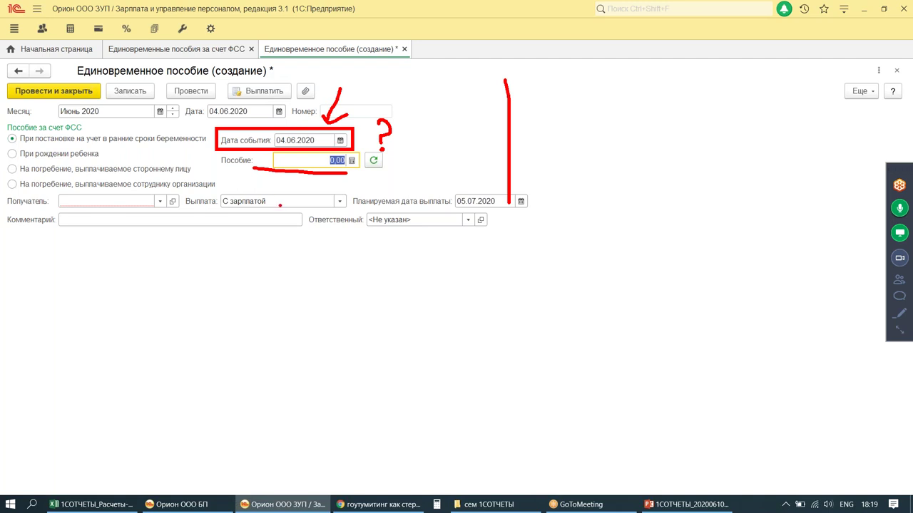
key("Escape")
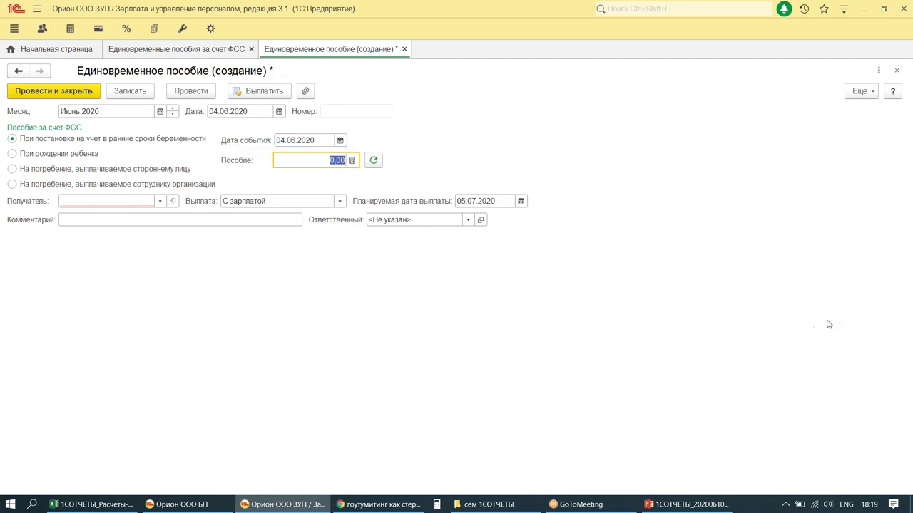
Step: Choose the employee as the benefit recipient
left_click(91, 203)
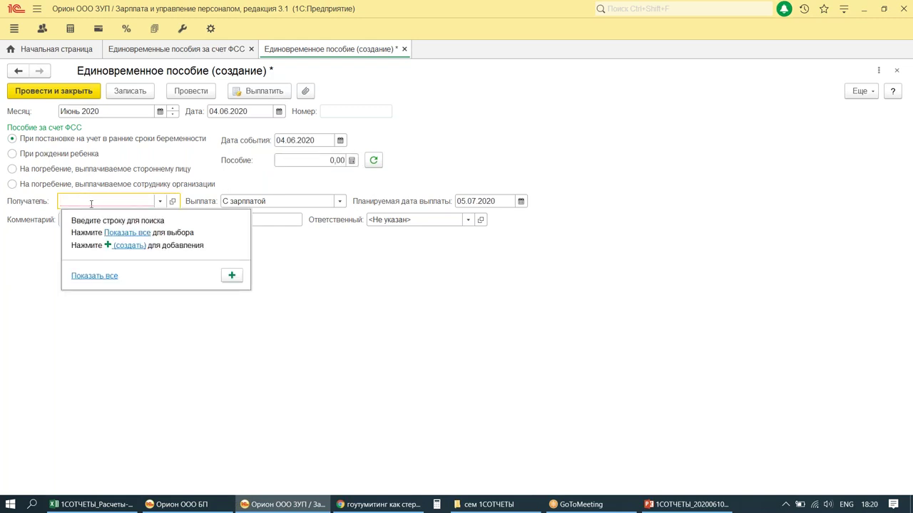
type("СН")
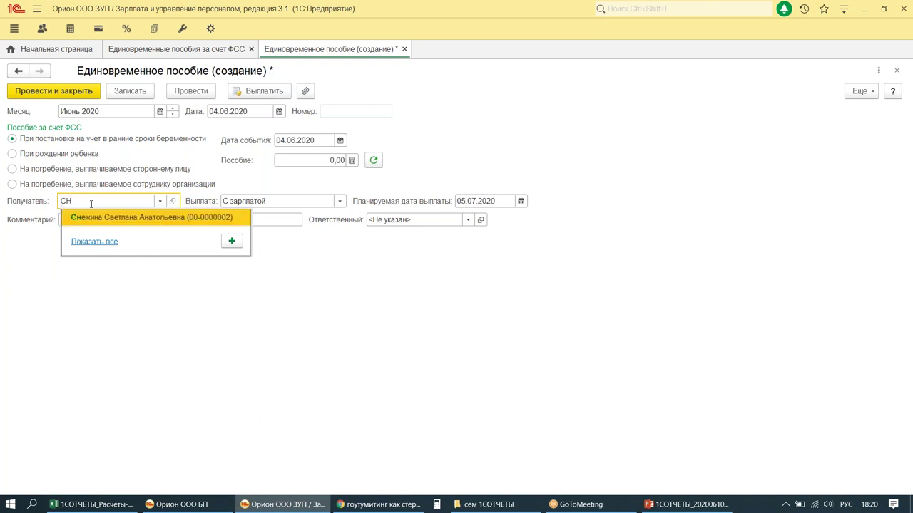
left_click(104, 218)
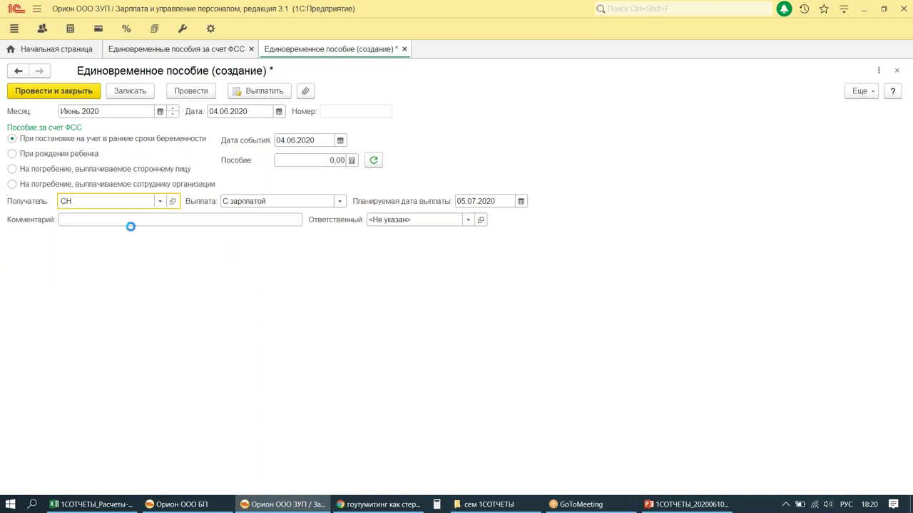
Step: Pay the benefit 'В межрасчетный период' on 05.06.2020, then post and close the document
left_click(339, 203)
left_click(316, 234)
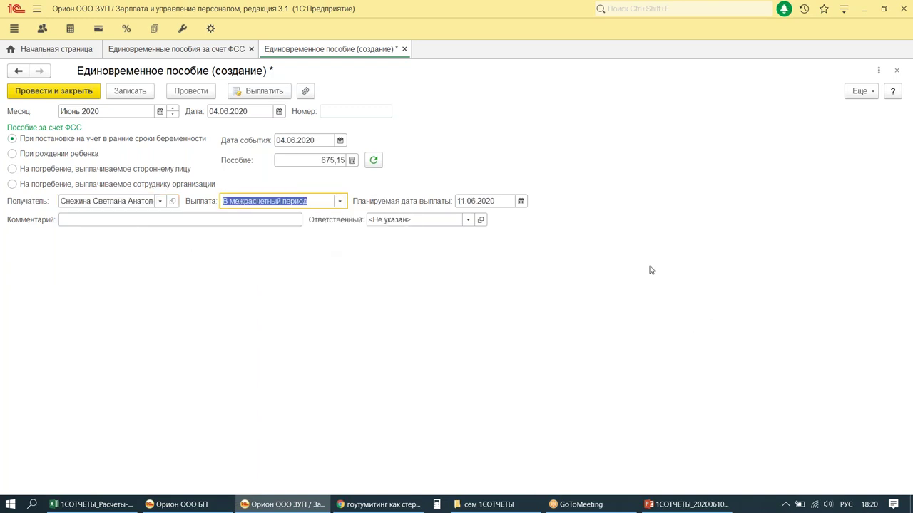
left_click(521, 201)
left_click(649, 276)
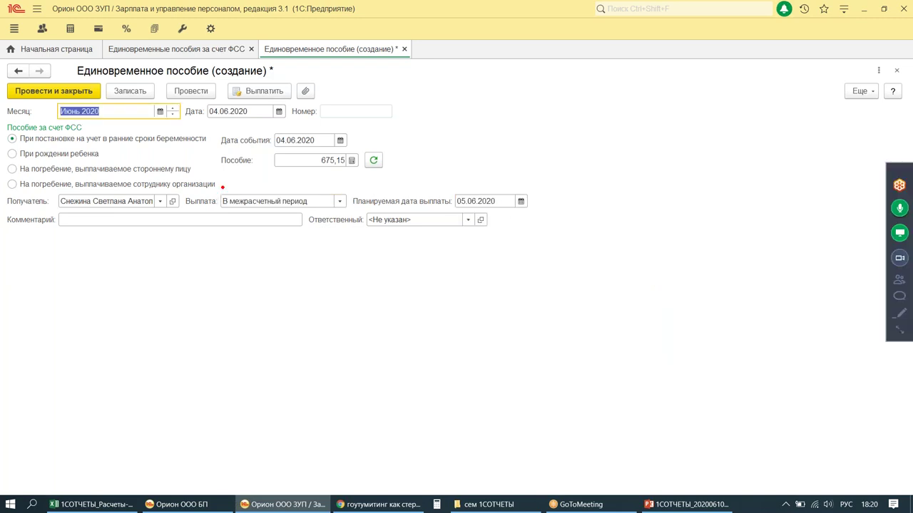
mouse_move(212, 148)
left_mouse_down()
mouse_move(299, 173)
mouse_move(389, 175)
left_mouse_up()
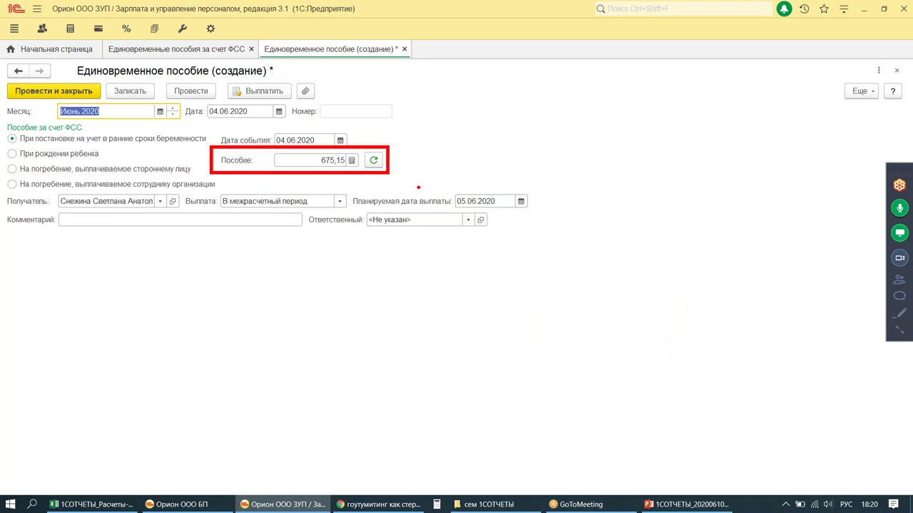
mouse_move(171, 40)
left_mouse_down()
mouse_move(165, 21)
mouse_move(159, 39)
left_mouse_up()
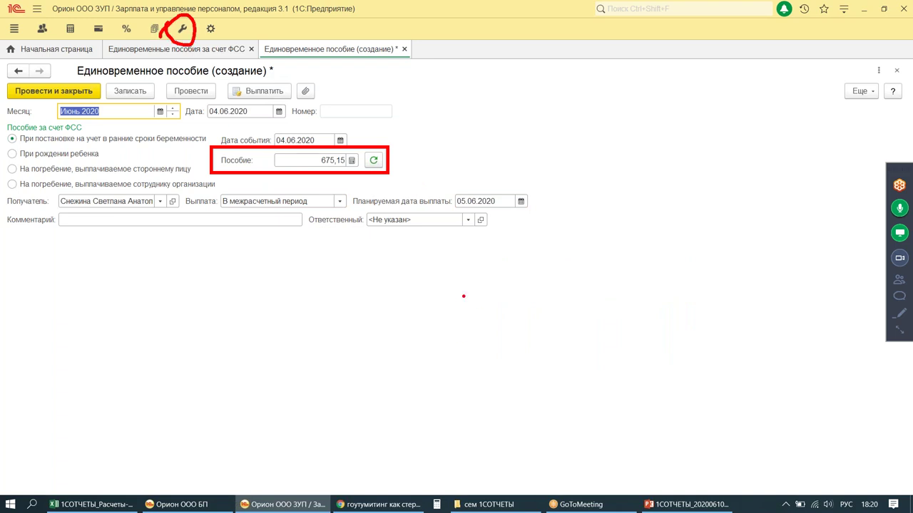
key("Escape")
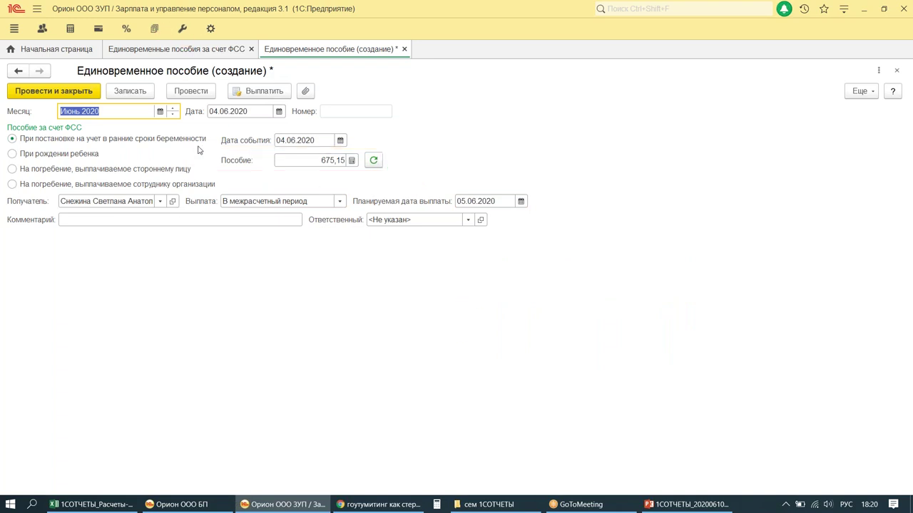
key("ctrl+Return")
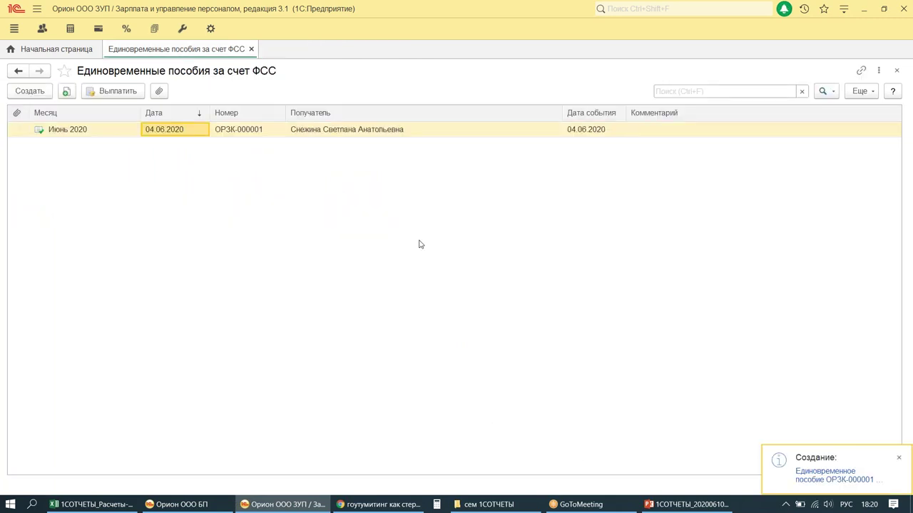
Step: Open the Задолженность по зарплате report from the Выплаты payment reports
left_click(99, 29)
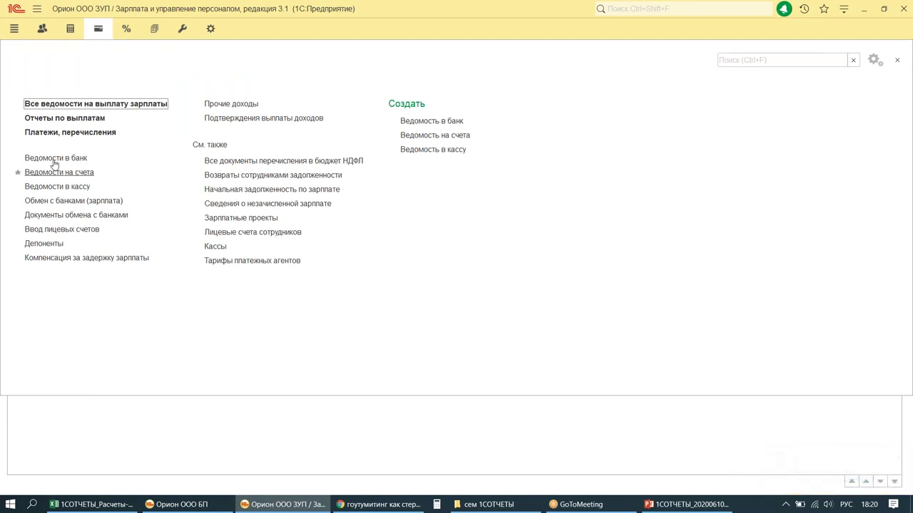
left_click(59, 120)
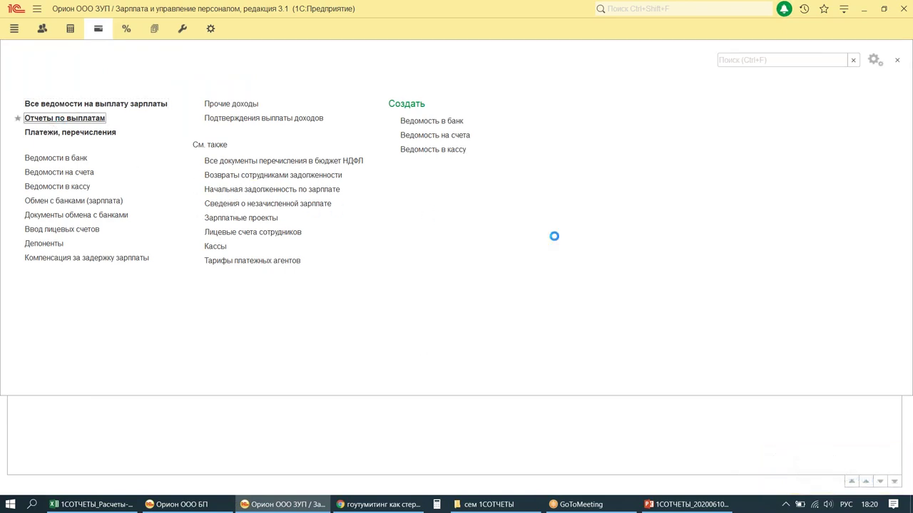
left_click(18, 114)
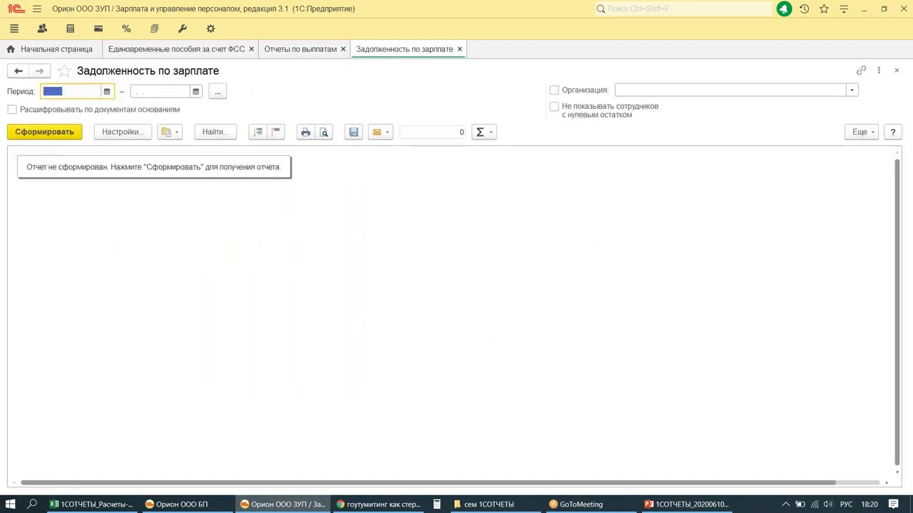
Step: Generate the salary debt report for June 2020, showing 215 280,53 accrued
left_click(155, 90)
left_click(217, 91)
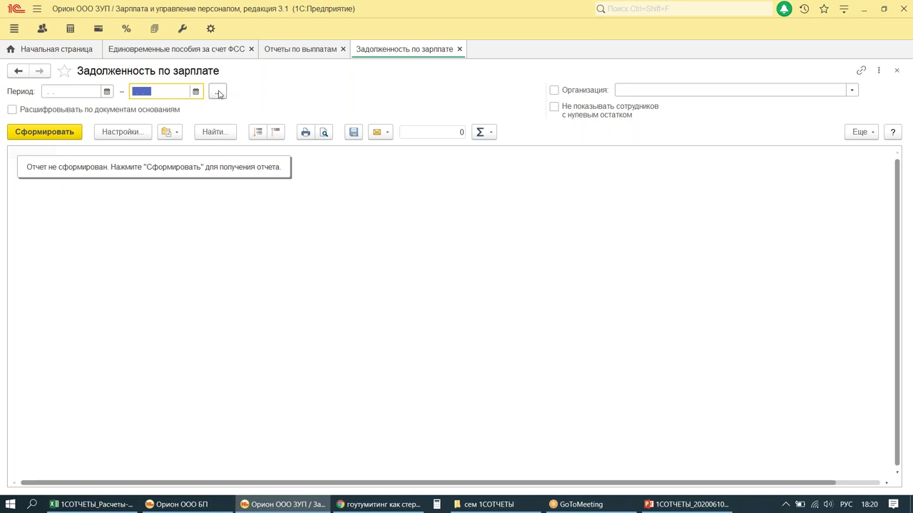
double_click(478, 257)
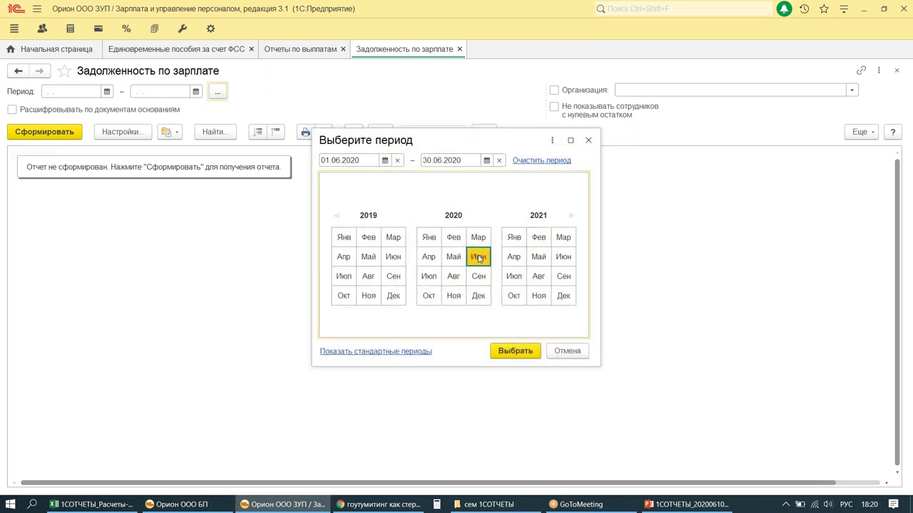
left_click(43, 132)
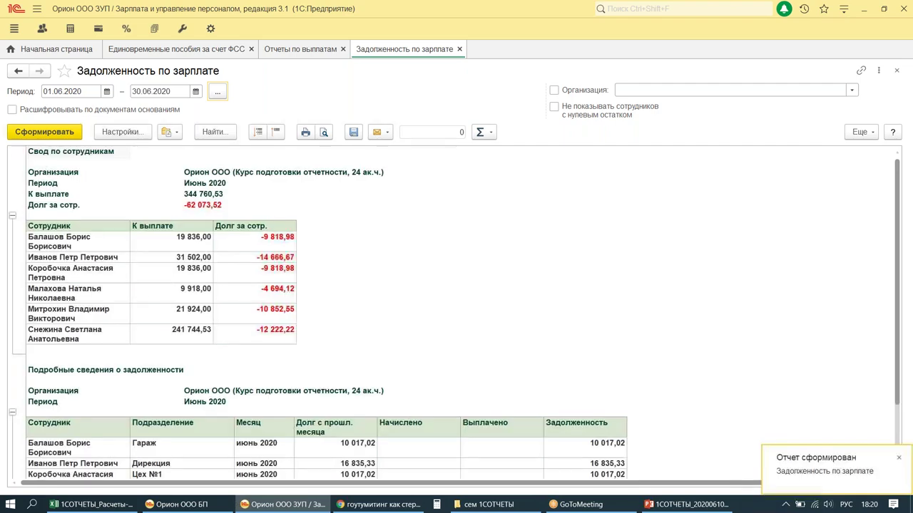
scroll(358, 229, "down", 3)
scroll(358, 229, "down", 1)
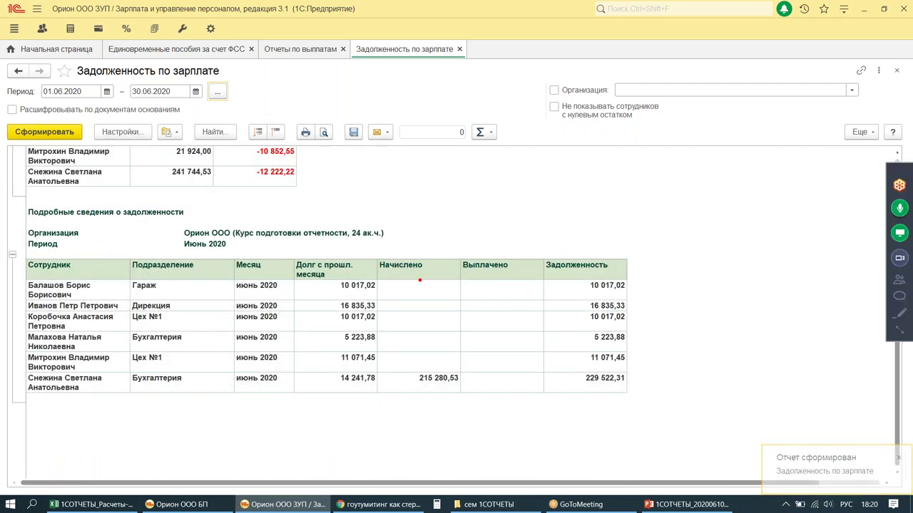
left_click_drag(17, 368, 692, 410)
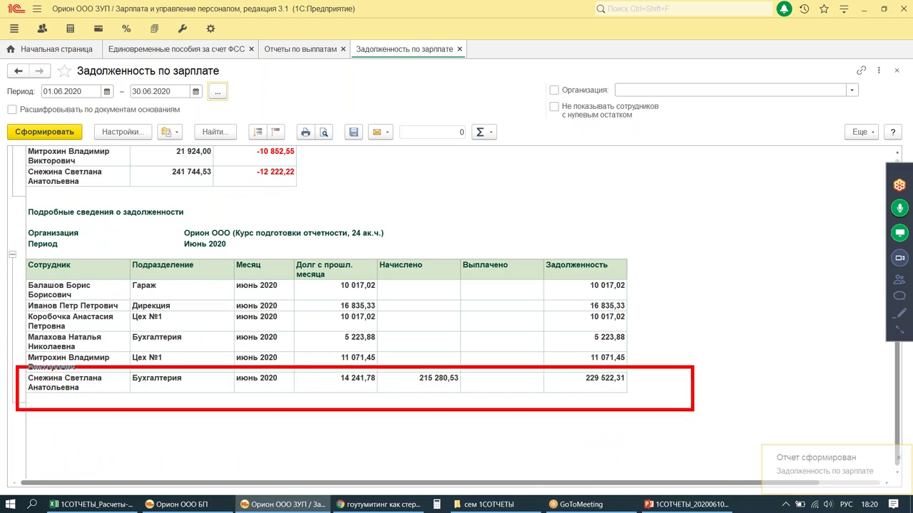
mouse_move(323, 387)
left_mouse_down()
mouse_move(368, 401)
mouse_move(369, 348)
mouse_move(323, 385)
left_mouse_up()
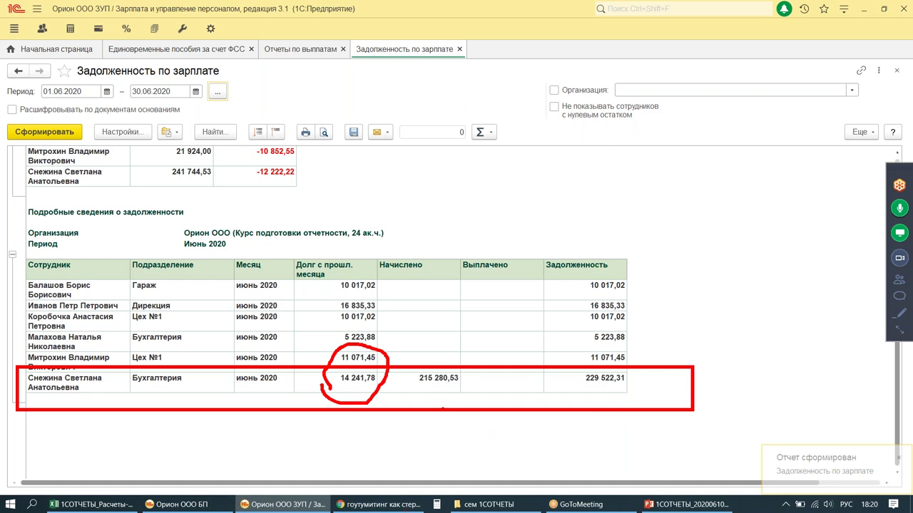
left_click_drag(409, 368, 467, 391)
left_click_drag(427, 398, 430, 419)
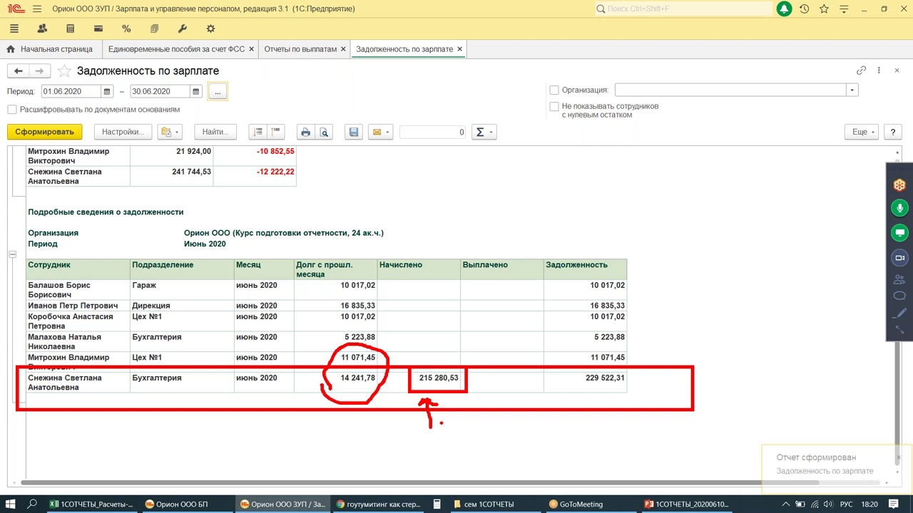
Step: Reopen the posted one-time benefit document from the list to check it
left_click(157, 51)
double_click(191, 134)
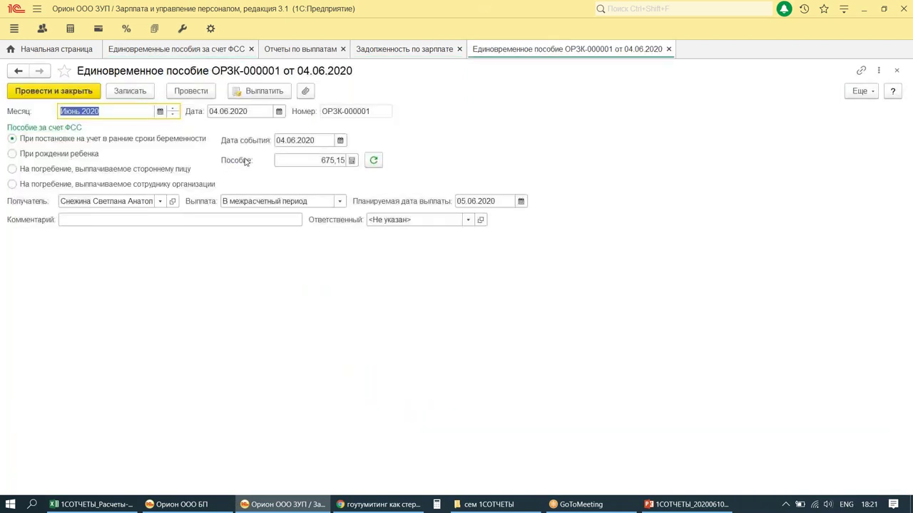
key("Escape")
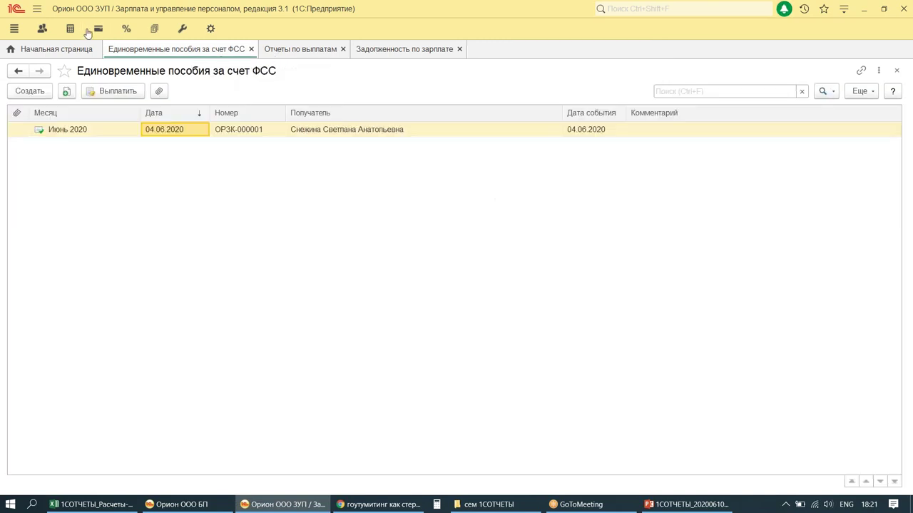
Step: Show the chief accountant's Начисления и удержания: sick leave 214 801,38 and benefit 675,15
left_click(42, 29)
left_click(52, 148)
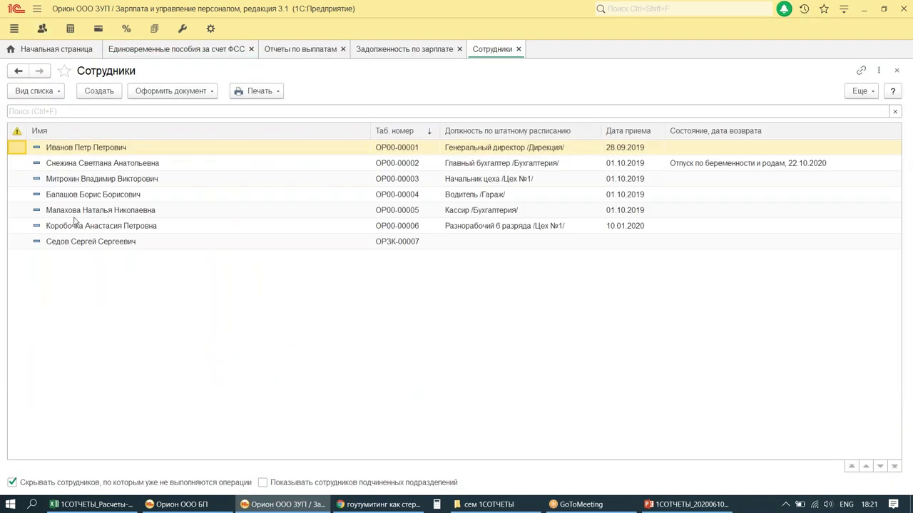
double_click(73, 167)
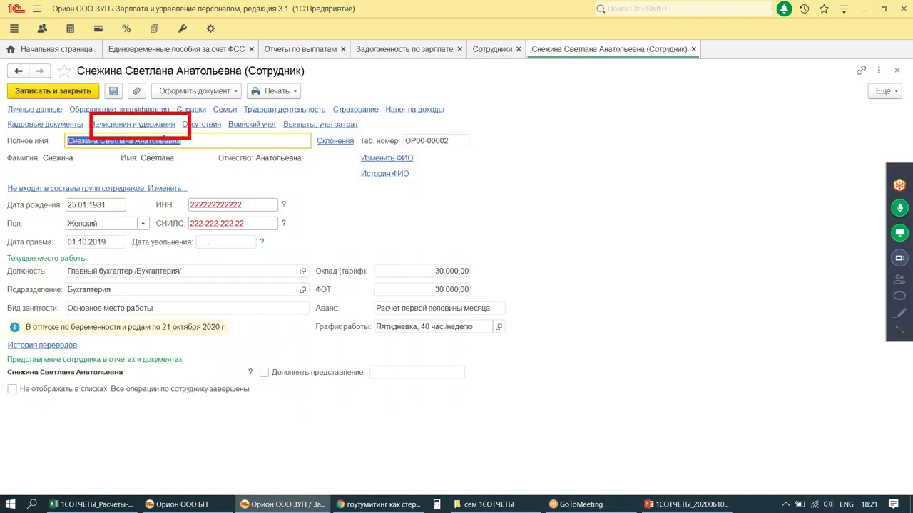
left_click(155, 128)
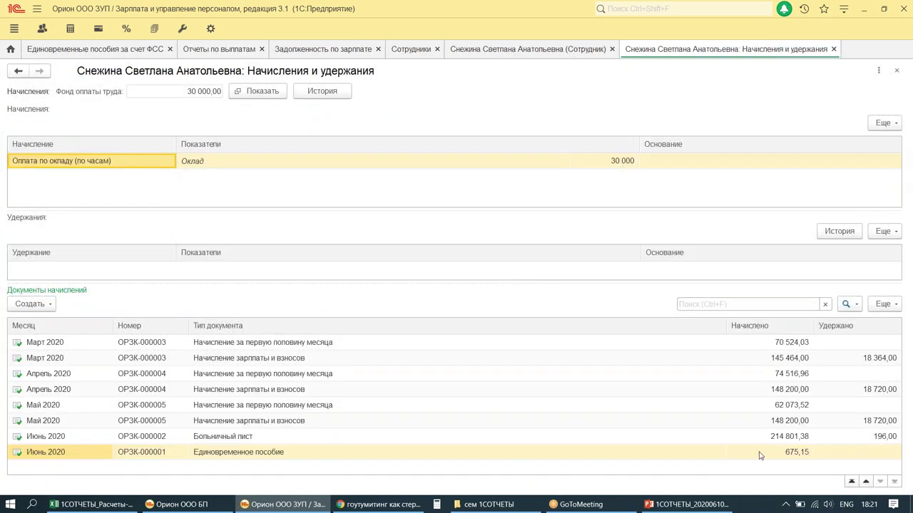
left_click_drag(759, 429, 819, 447)
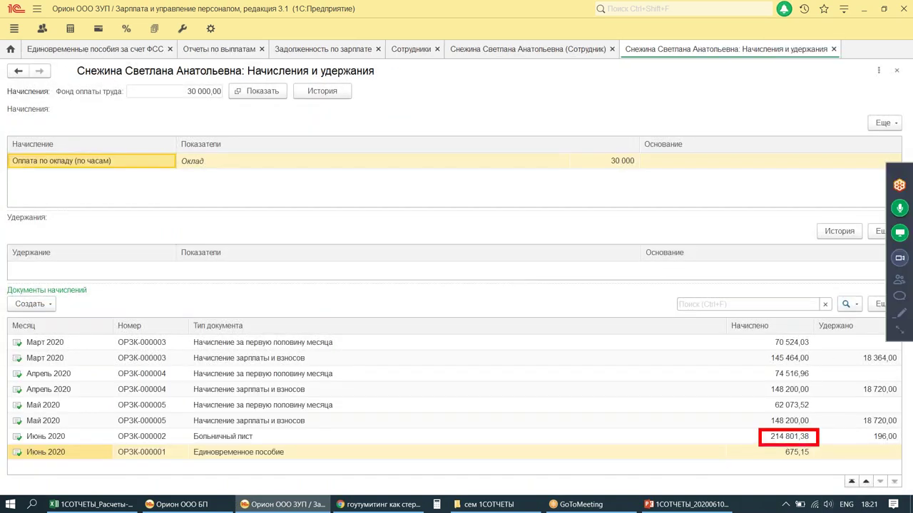
left_click_drag(710, 440, 747, 441)
left_click_drag(772, 445, 827, 465)
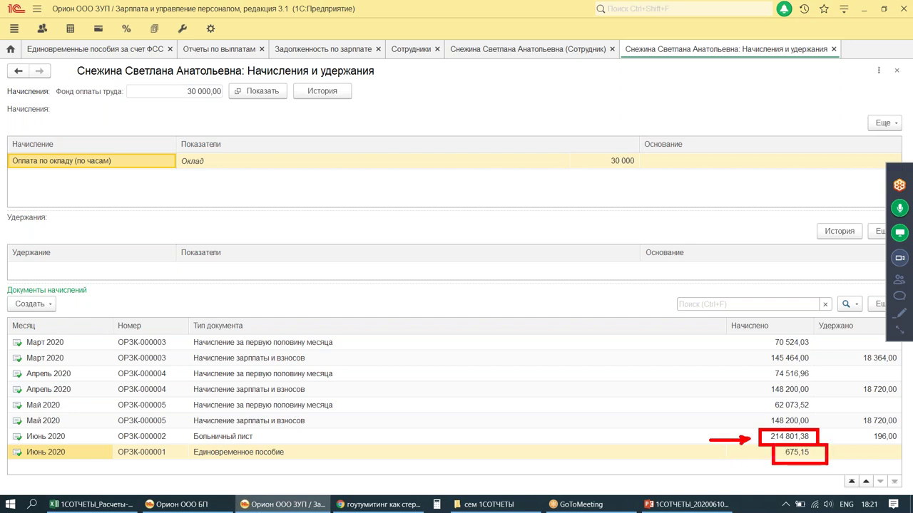
left_click_drag(735, 470, 778, 456)
key("Escape")
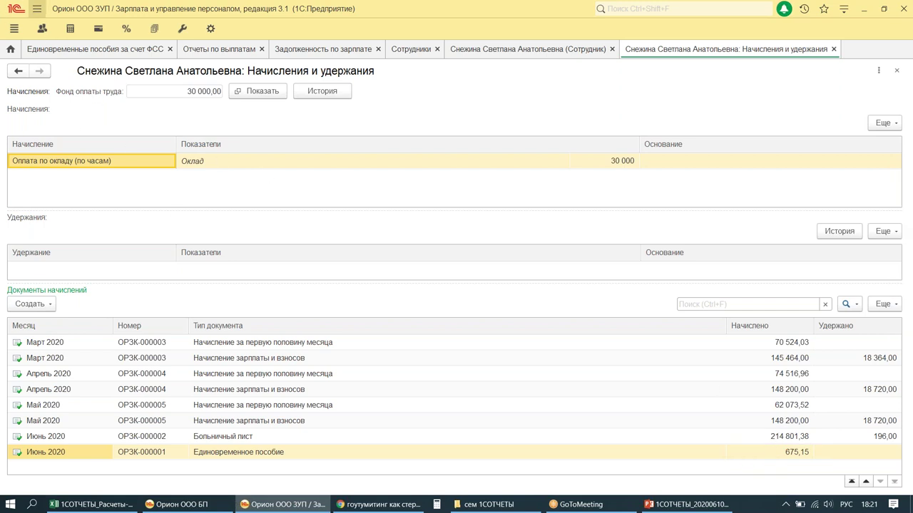
Step: Switch the payroll overview to May 2020 and start a new bank statement
left_click(10, 51)
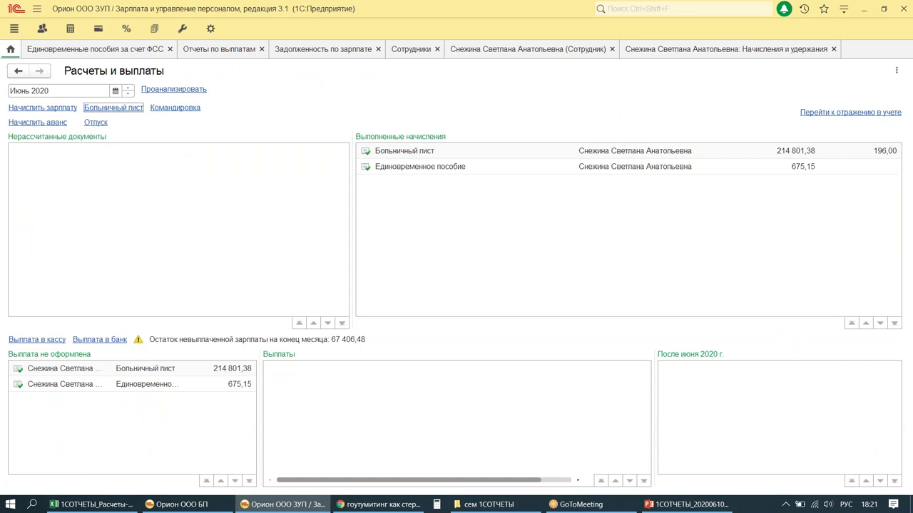
left_click(129, 95)
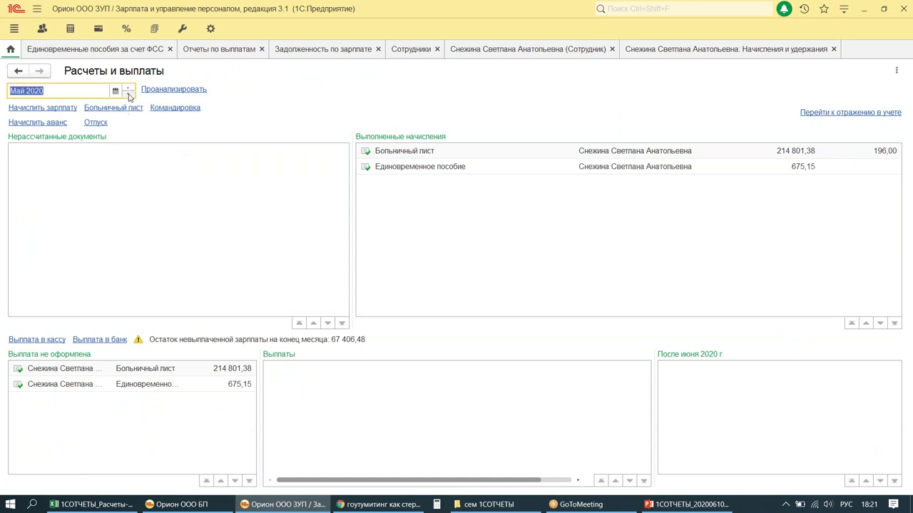
right_click(357, 419)
left_click(360, 300)
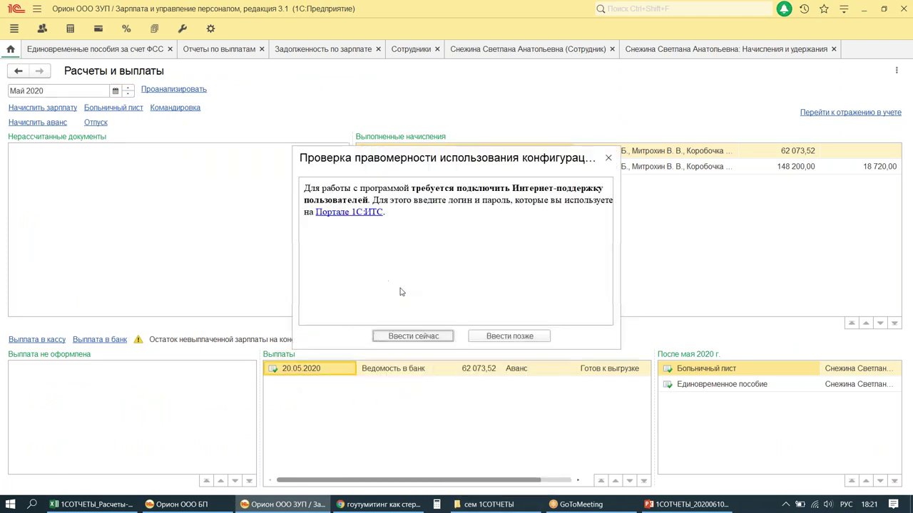
left_click(609, 157)
right_click(331, 420)
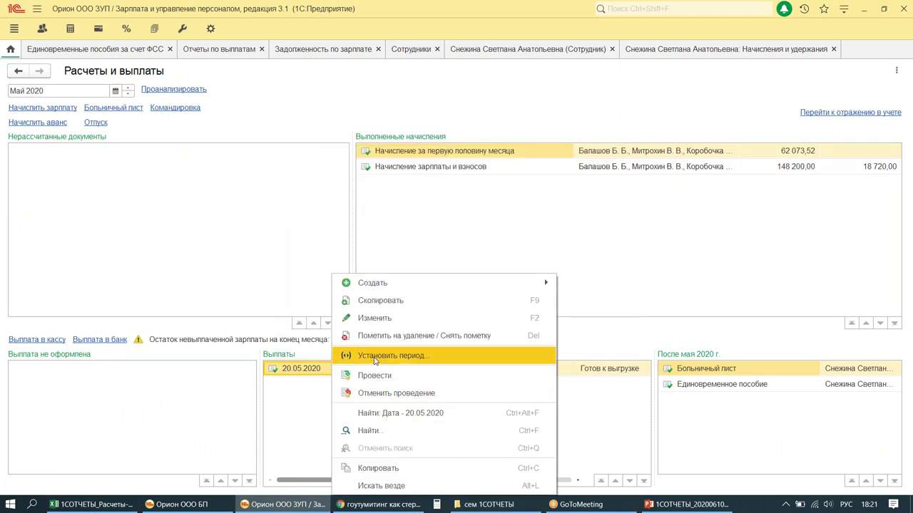
left_click(90, 339)
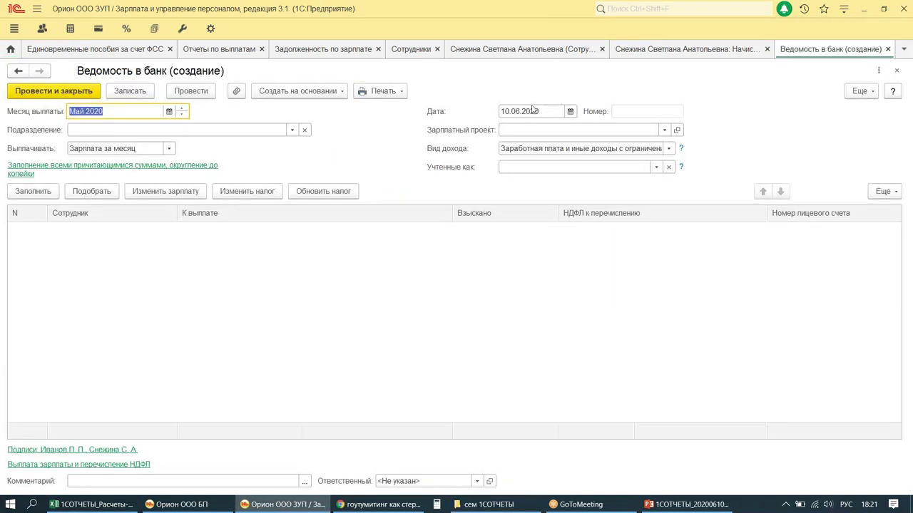
Step: Date the statement 05.06.2020, choose the СБЕРБАНК ПАО project and fill in employee amounts
left_click(562, 109)
type("05")
key("Tab")
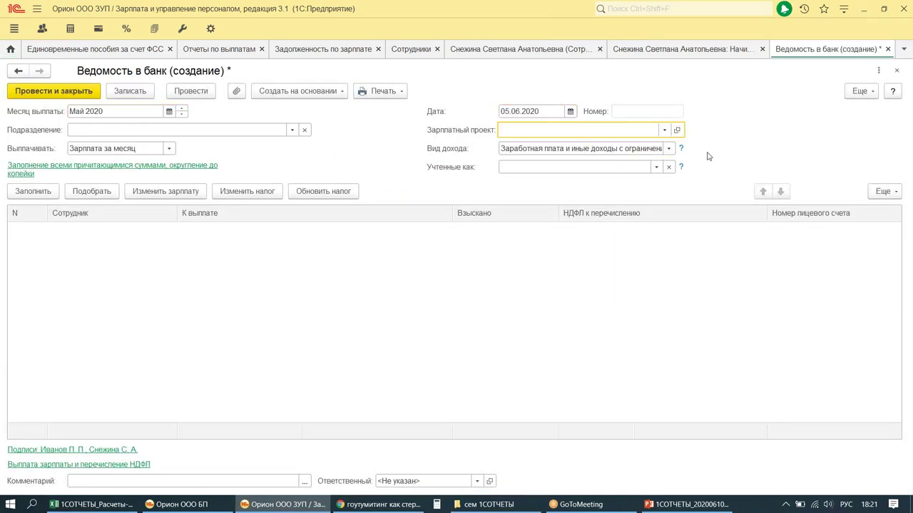
left_click(664, 129)
left_click(563, 142)
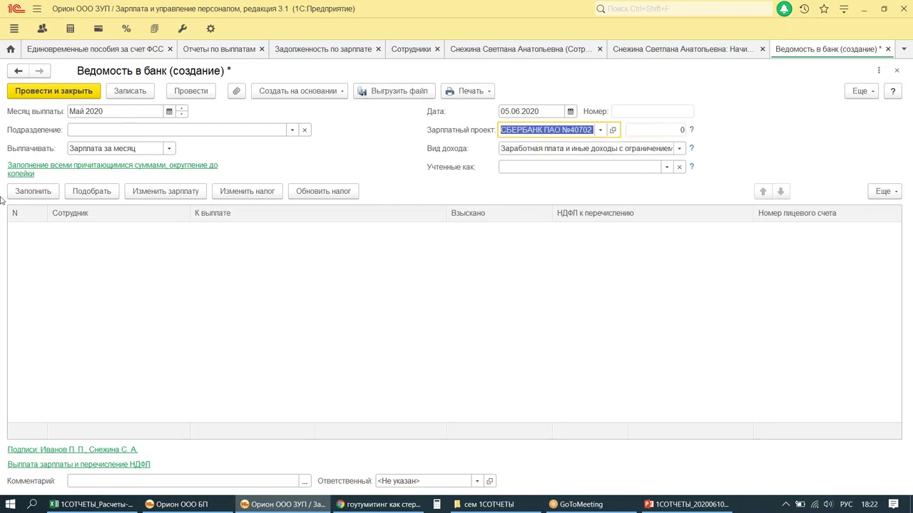
left_click(32, 191)
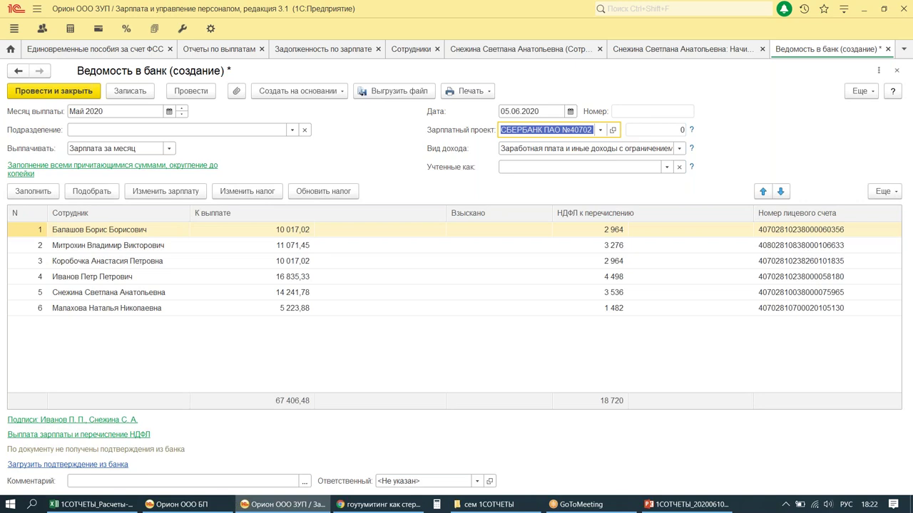
mouse_move(9, 283)
left_mouse_down()
mouse_move(133, 307)
mouse_move(746, 304)
left_mouse_up()
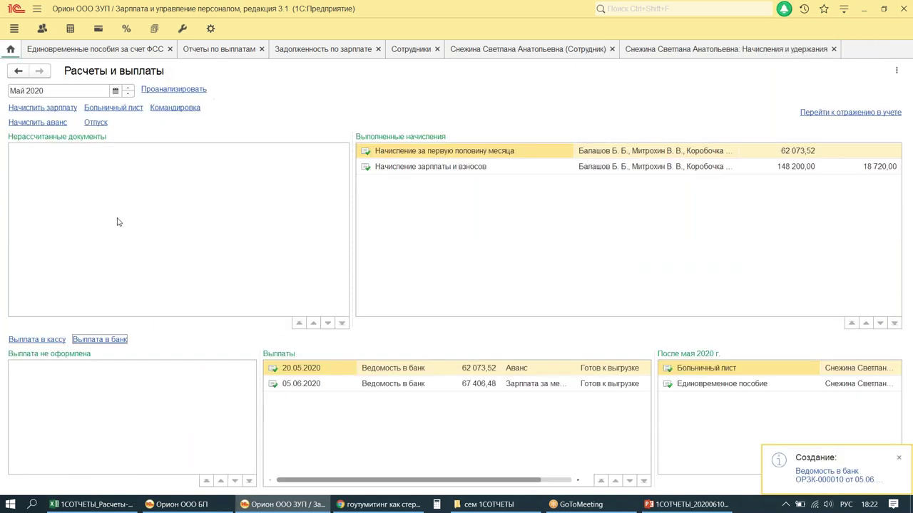
Step: Start a June 2020 bank statement dated 05.06.2020 for the Sberbank salary project
left_click(129, 87)
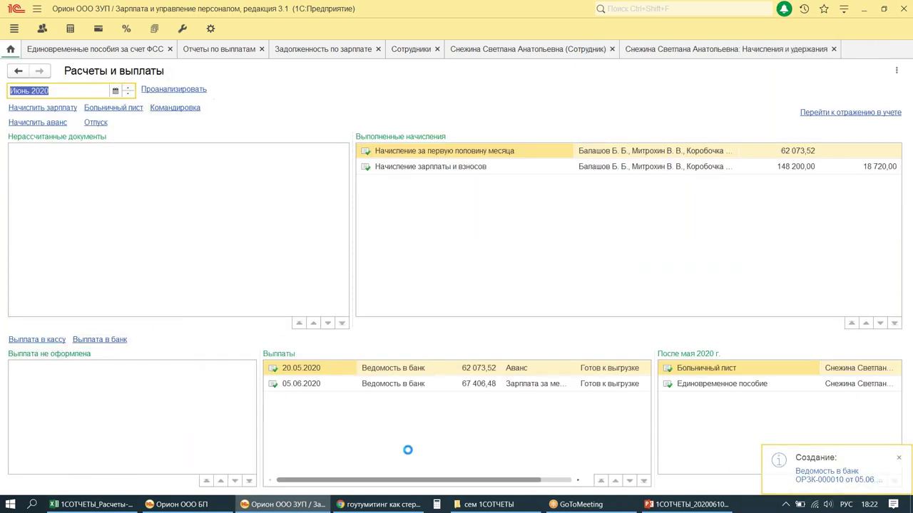
left_click(90, 339)
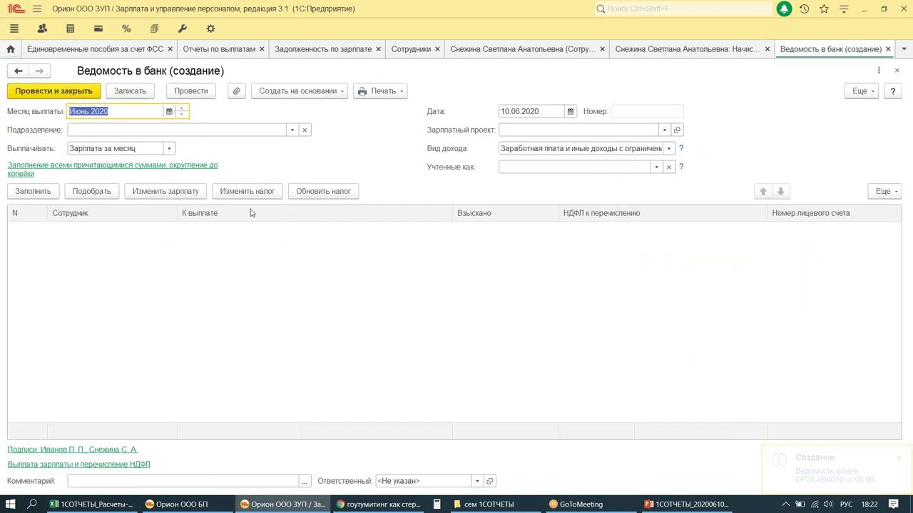
left_click(531, 111)
type("05062020")
key("Tab")
left_click(664, 131)
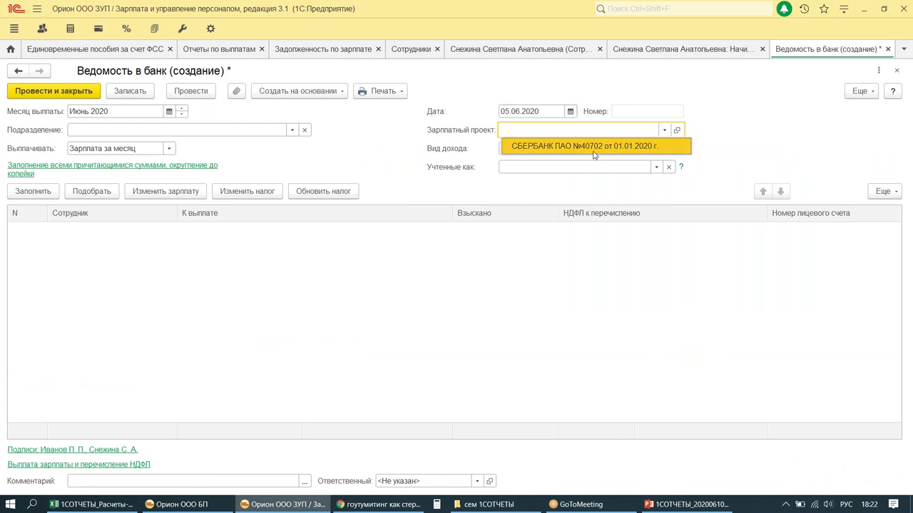
left_click(599, 149)
Step: Pay Больничные листы (под расчет), tick the June sick-leave document, and post the statement
left_click(121, 148)
left_click(169, 148)
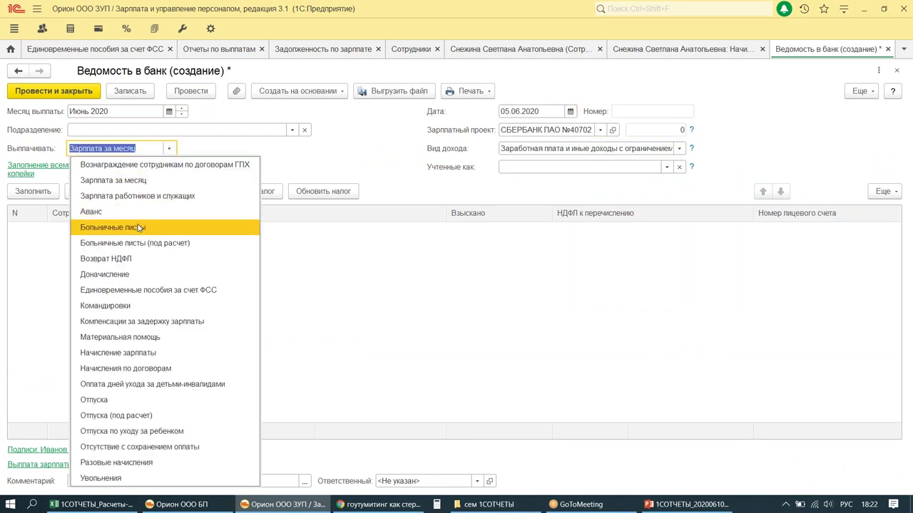
left_click(146, 240)
left_click(205, 148)
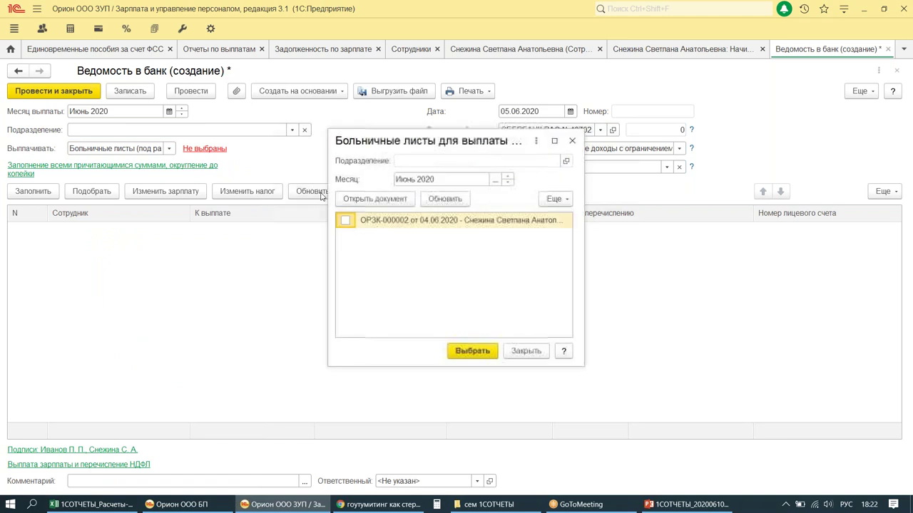
left_click(346, 221)
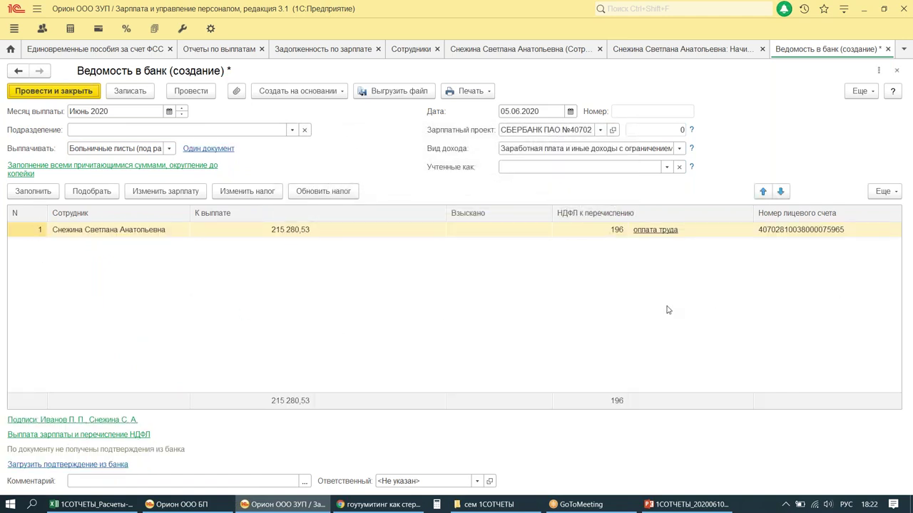
mouse_move(211, 205)
left_mouse_down()
mouse_move(495, 272)
mouse_move(721, 281)
left_mouse_up()
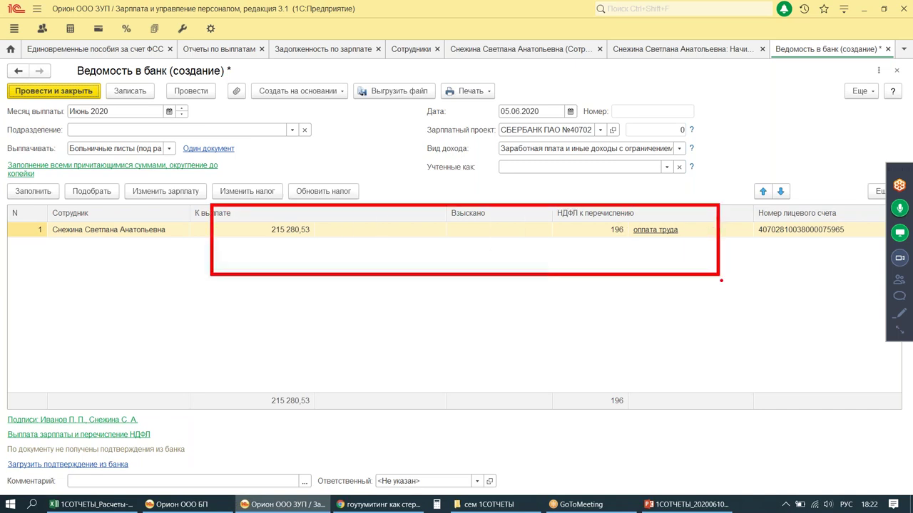
mouse_move(634, 220)
left_mouse_down()
mouse_move(634, 233)
mouse_move(632, 217)
left_mouse_up()
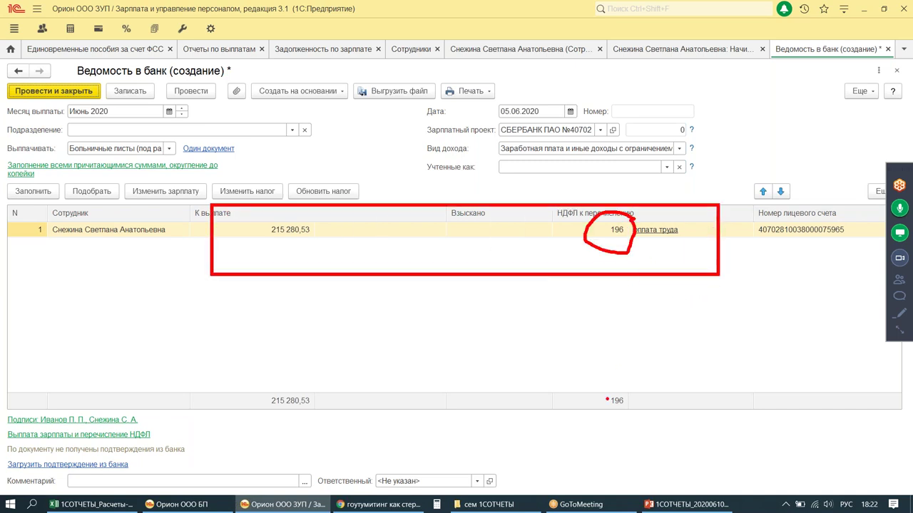
mouse_move(500, 150)
left_mouse_down()
mouse_move(542, 75)
mouse_move(487, 142)
left_mouse_up()
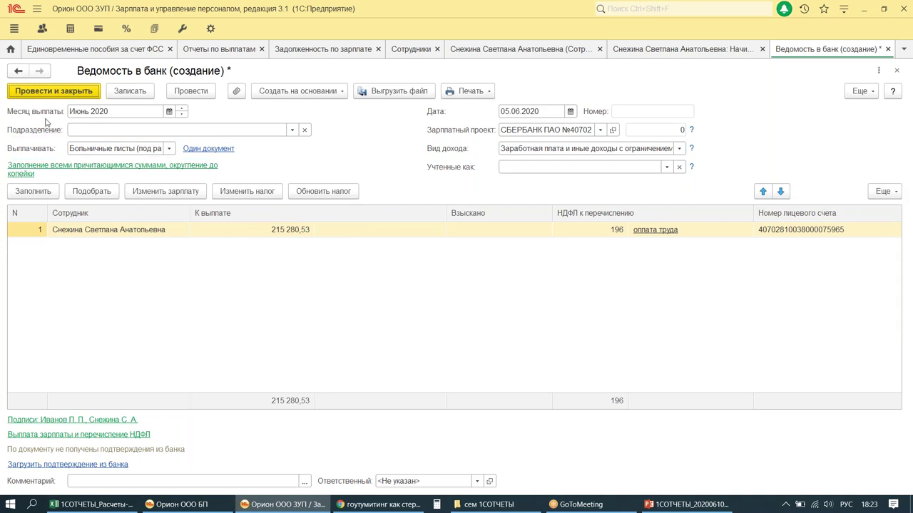
left_click(54, 91)
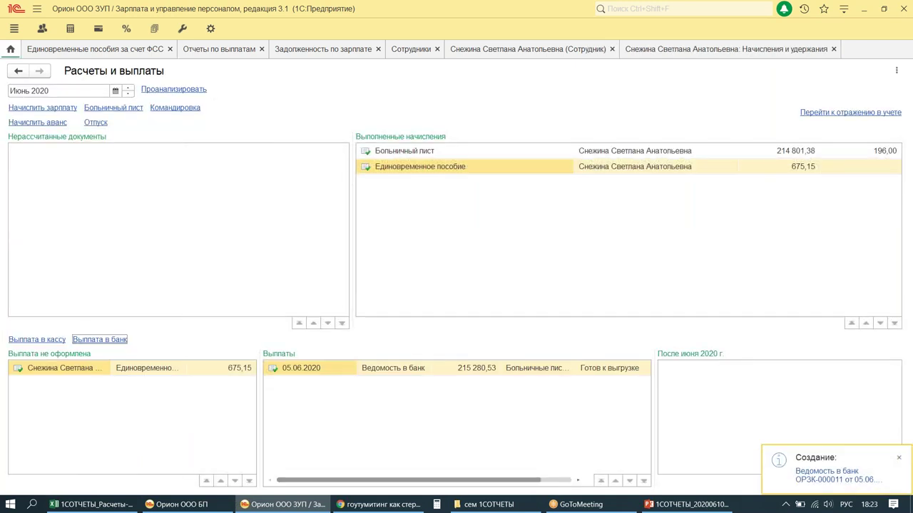
Step: Select the May salary and June sick-leave 05.06.2020 statements in Ведомости в банк for Создать на основании
left_click(99, 28)
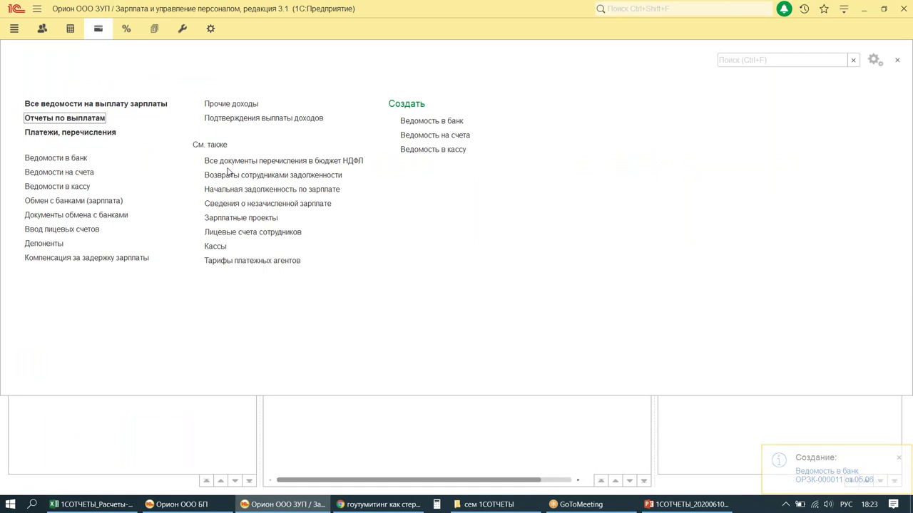
mouse_move(17, 145)
left_mouse_down()
mouse_move(55, 166)
mouse_move(112, 167)
left_mouse_up()
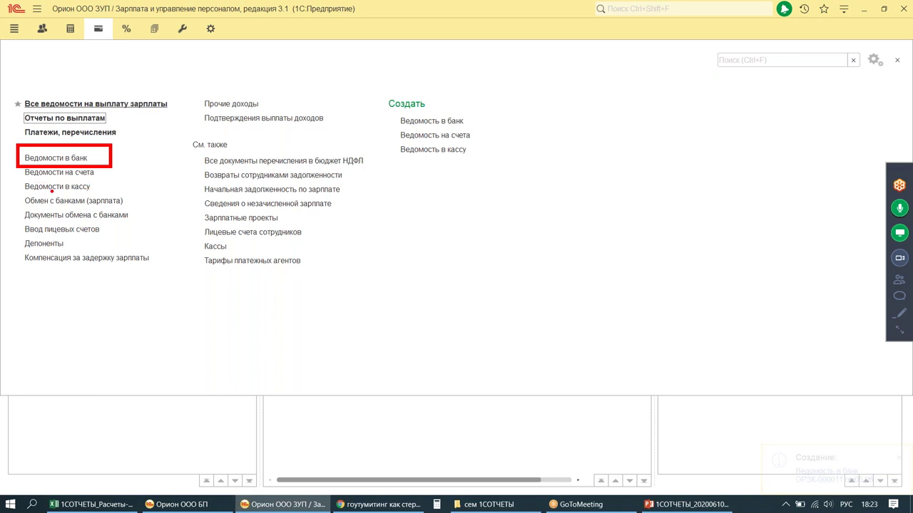
left_click(63, 158)
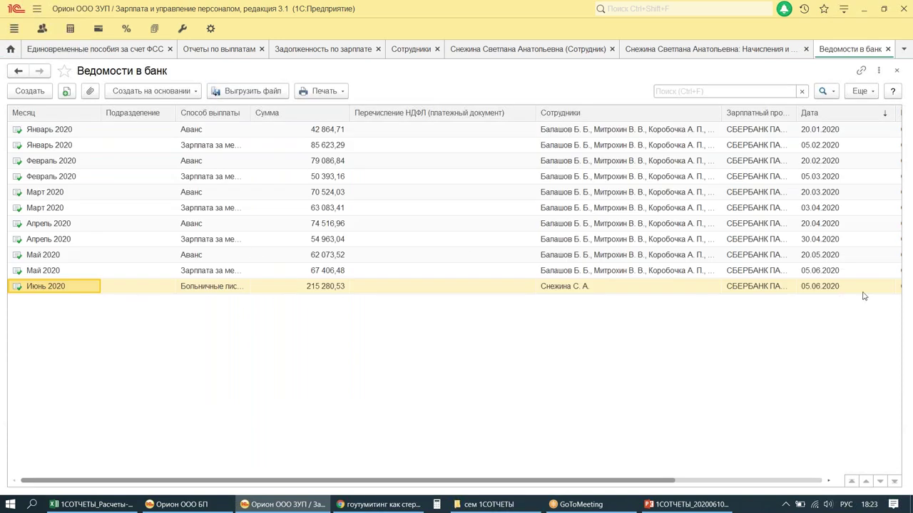
left_click(822, 273)
left_click(818, 286, "shift")
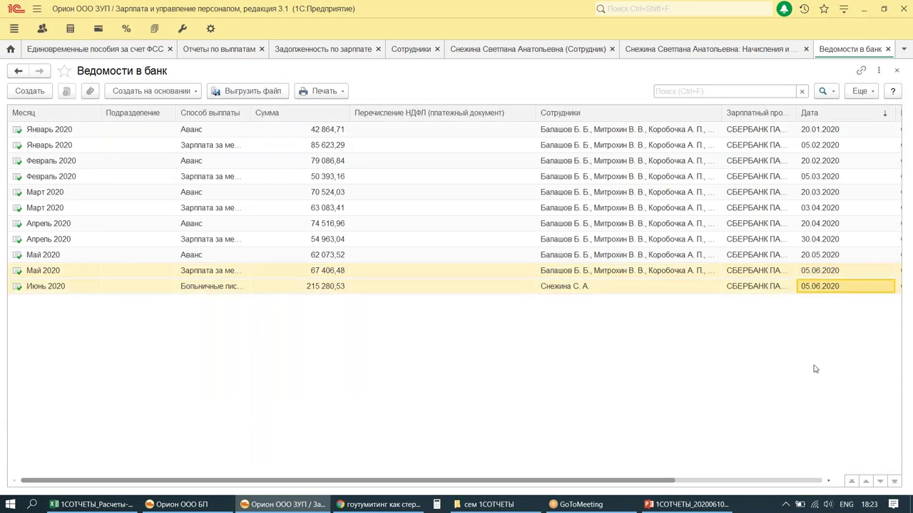
left_click_drag(779, 254, 865, 296)
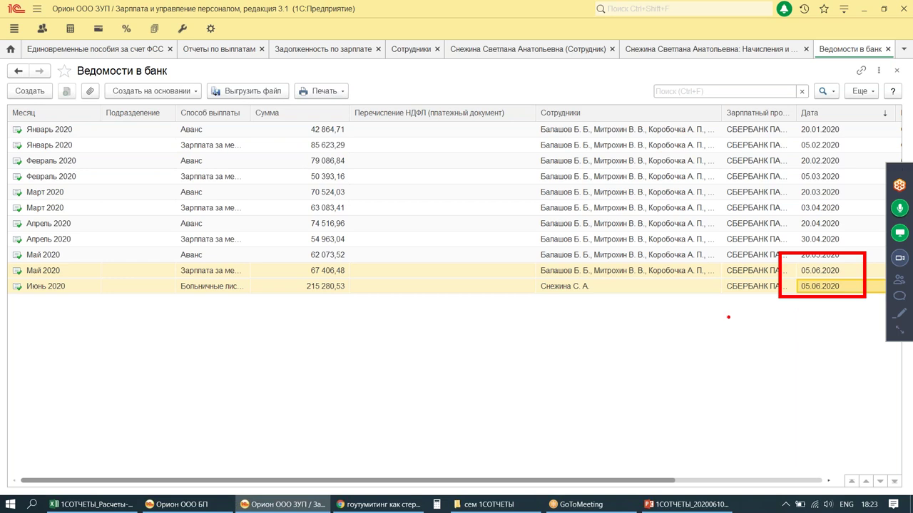
left_click(208, 287)
key("alt+shift")
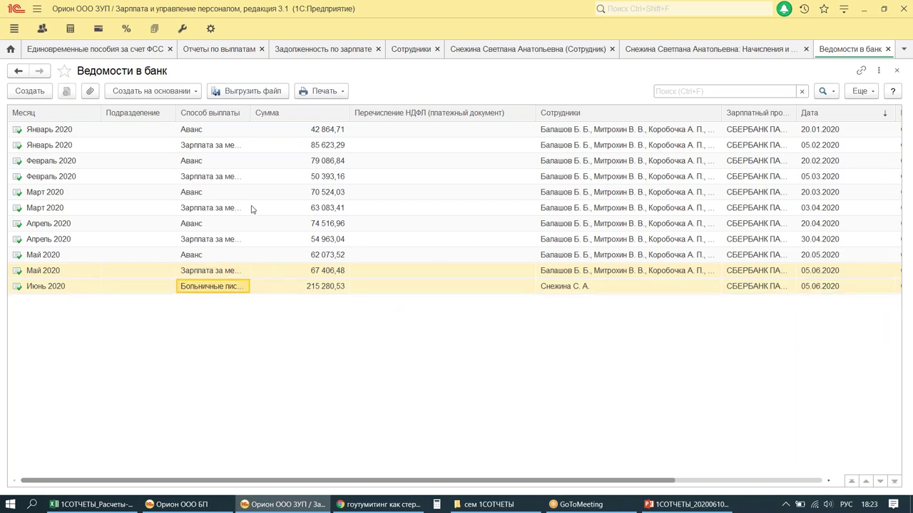
left_click(158, 92)
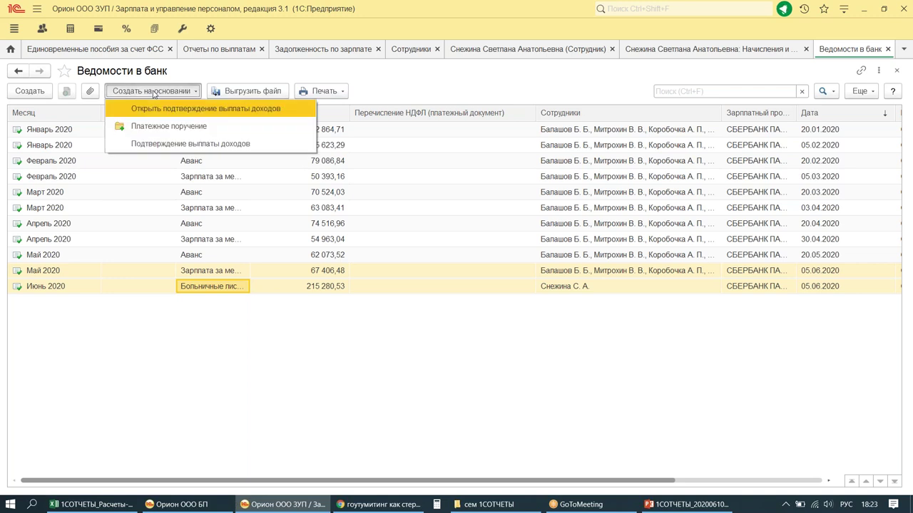
Step: Create and post a 05.06.2020 payment order for 282 687,01 from both statements
left_click(221, 127)
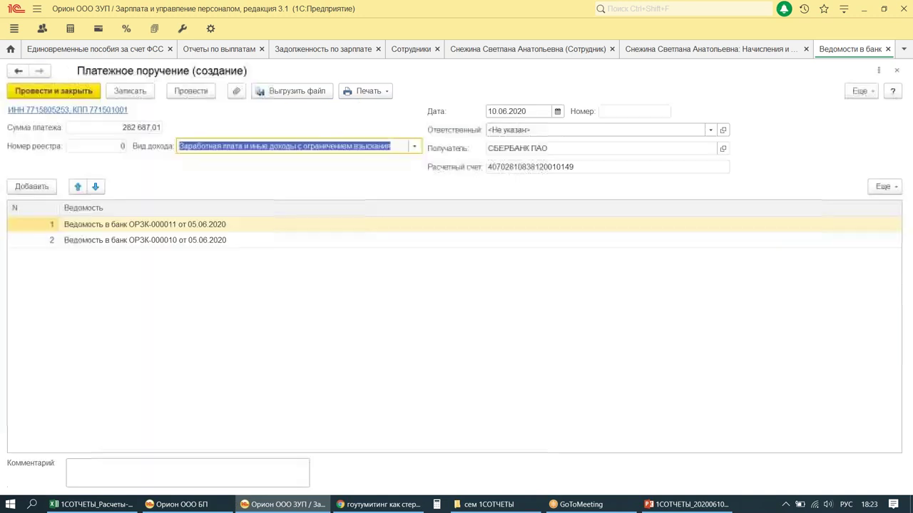
left_click(521, 109)
type("05.06")
key("Tab")
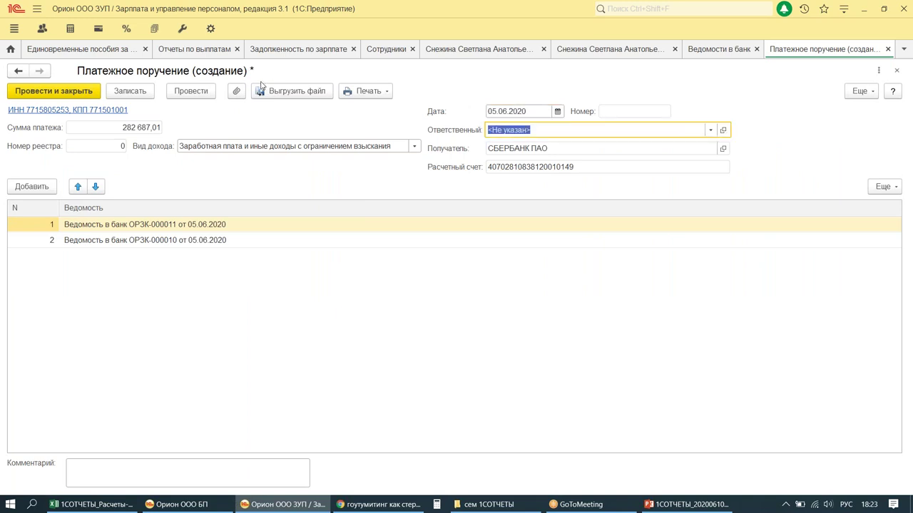
left_click(184, 92)
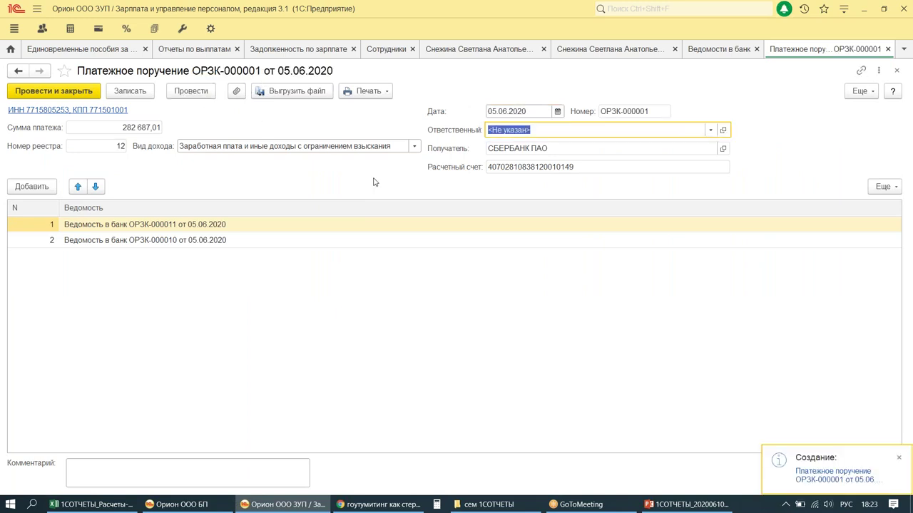
mouse_move(249, 76)
left_mouse_down()
mouse_move(308, 108)
mouse_move(336, 108)
left_mouse_up()
mouse_move(328, 319)
left_mouse_down()
mouse_move(353, 336)
mouse_move(387, 335)
left_mouse_up()
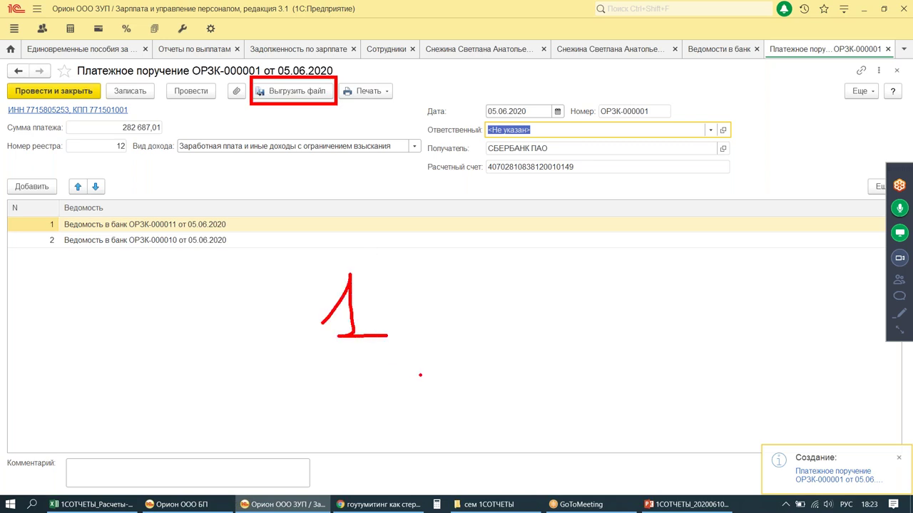
key("Escape")
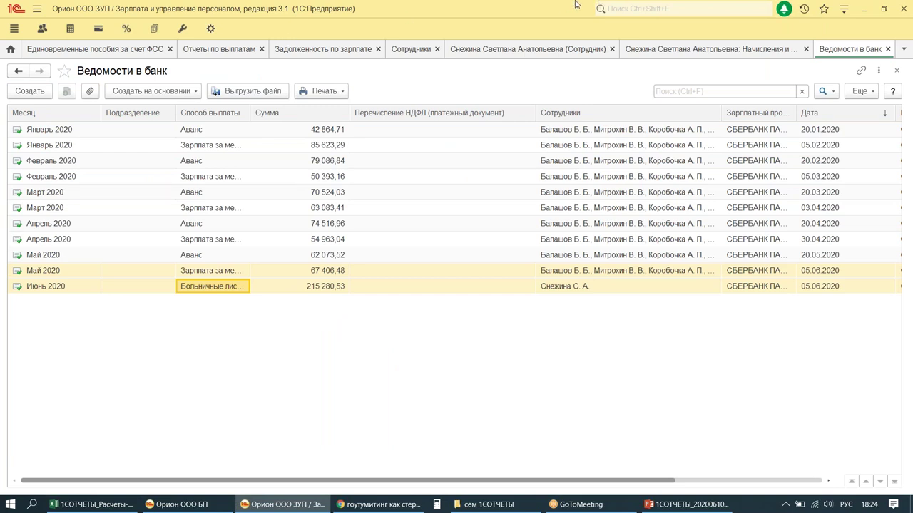
Step: Close all open tabs: statements, accruals, employee card and list, debt report, payment reports, benefits list
left_click(888, 49)
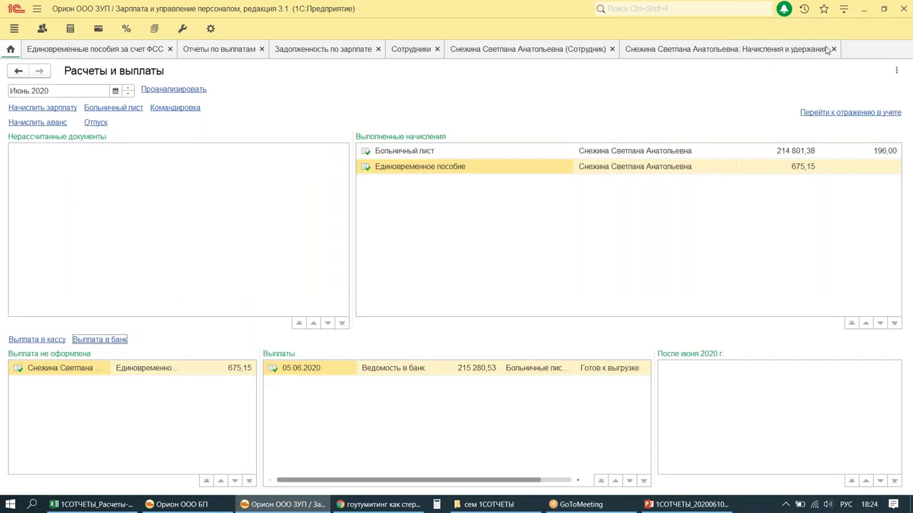
left_click(812, 49)
left_click(692, 49)
left_click(517, 48)
left_click(460, 49)
left_click(342, 49)
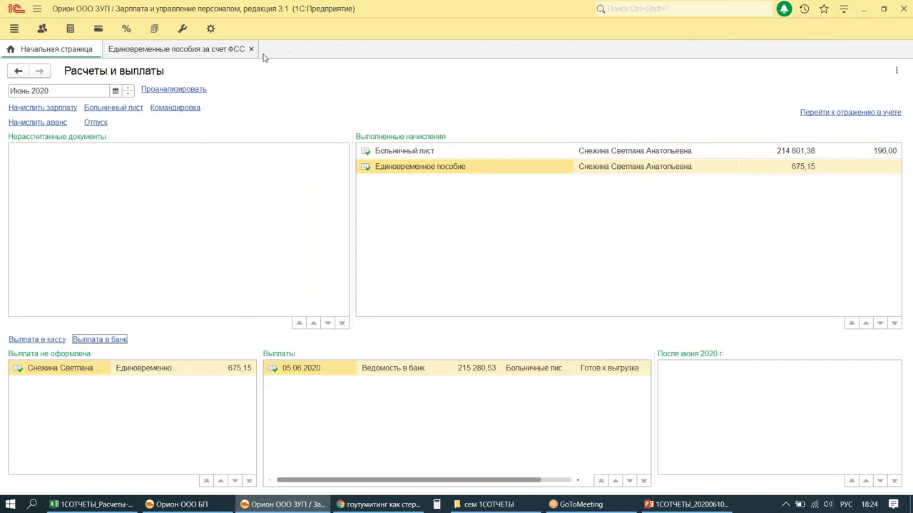
left_click(251, 50)
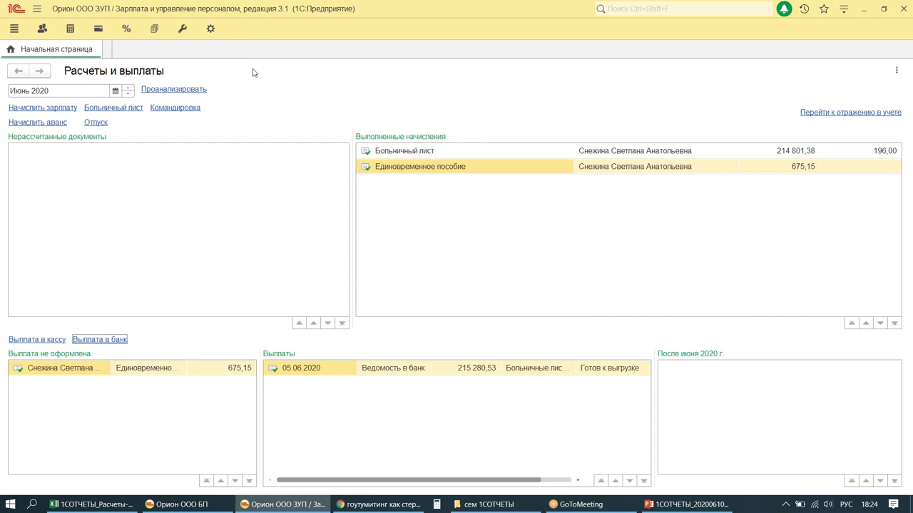
Step: Open Администрирование > Синхронизация данных > Настройки синхронизации, then bring the Орион ООО БП window forward
left_click(210, 30)
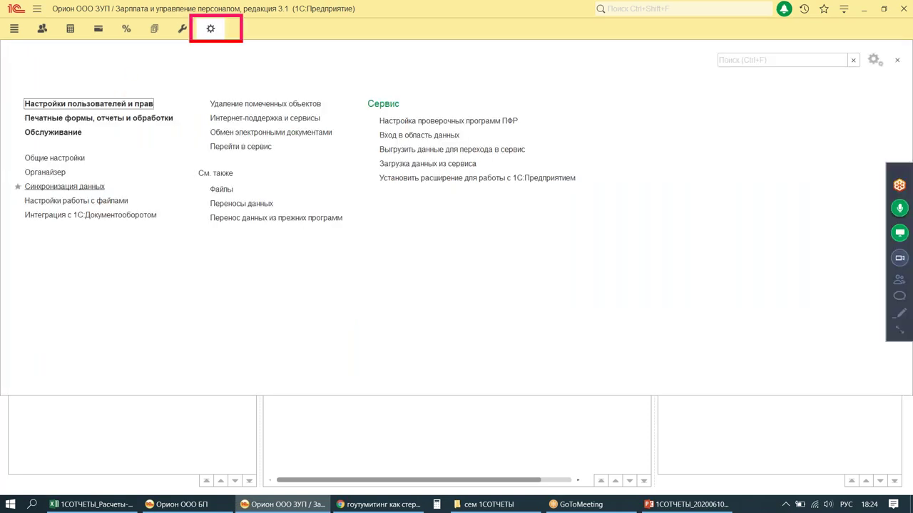
mouse_move(4, 179)
left_mouse_down()
mouse_move(121, 193)
mouse_move(215, 46)
left_mouse_up()
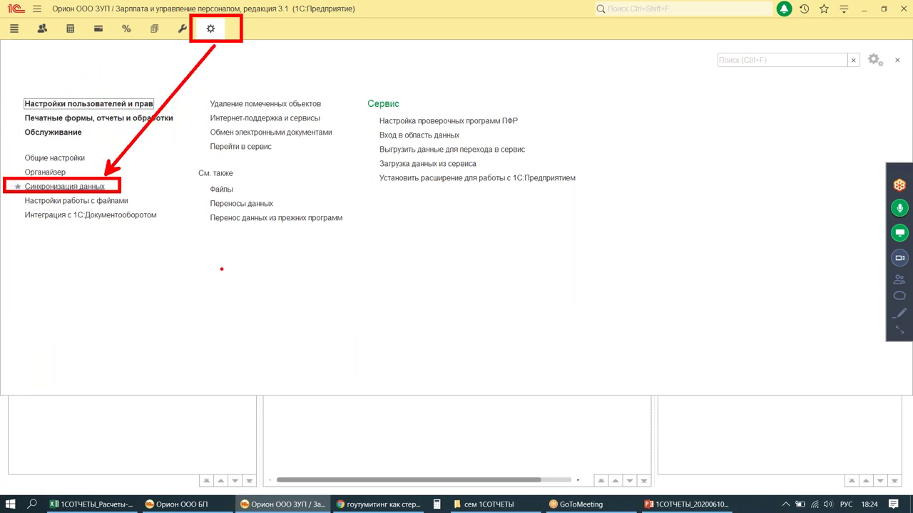
left_click(64, 187)
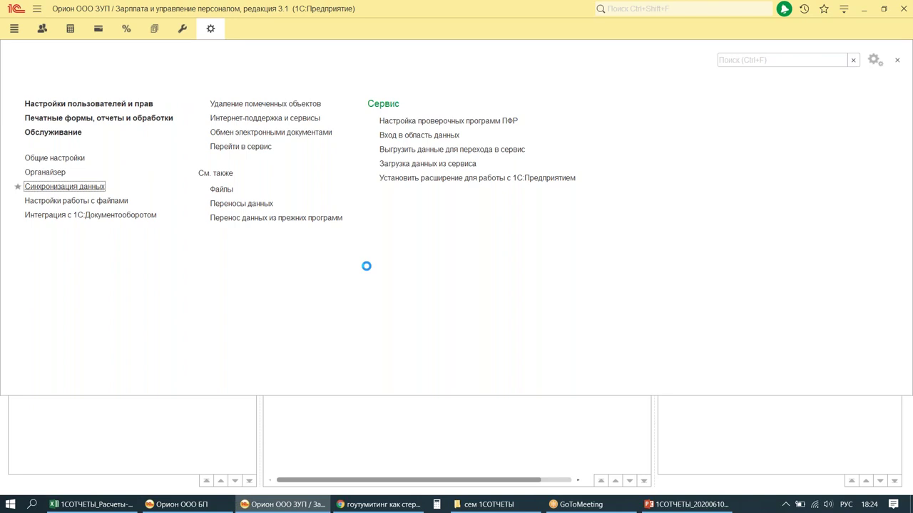
left_click(345, 109)
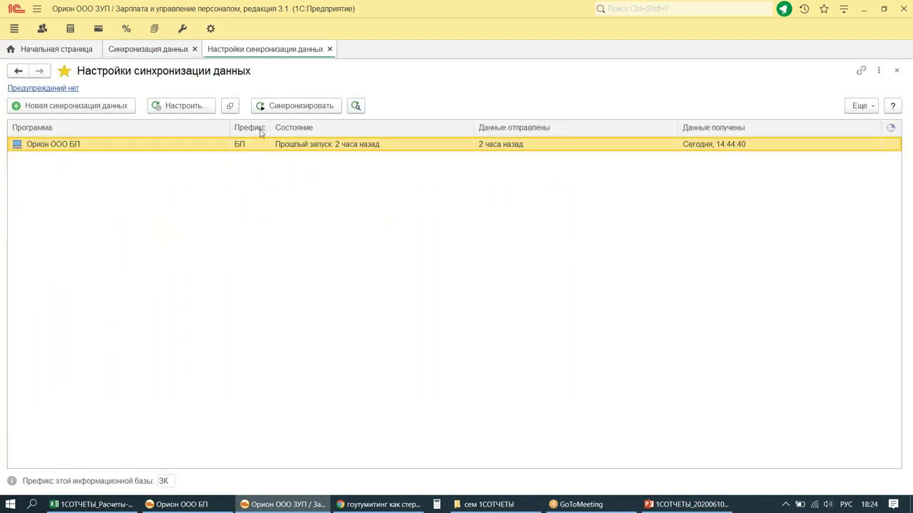
left_click(178, 504)
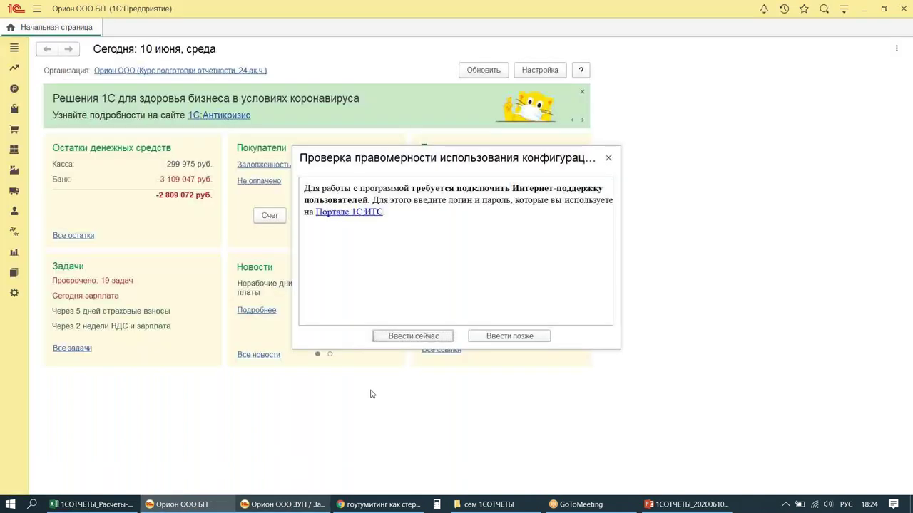
Step: Review Ведомости на выплату зарплаты in accounting, then synchronize ZUP with Орион ООО БП
left_click(608, 159)
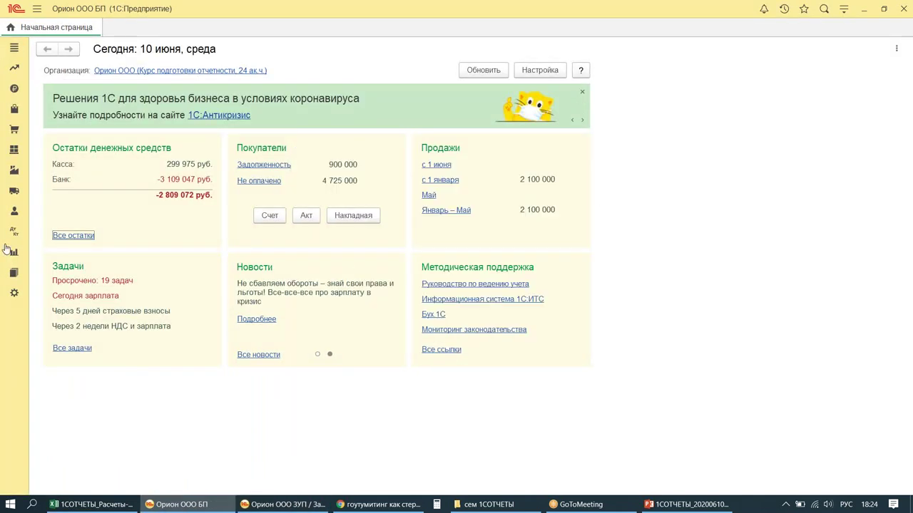
left_click(12, 213)
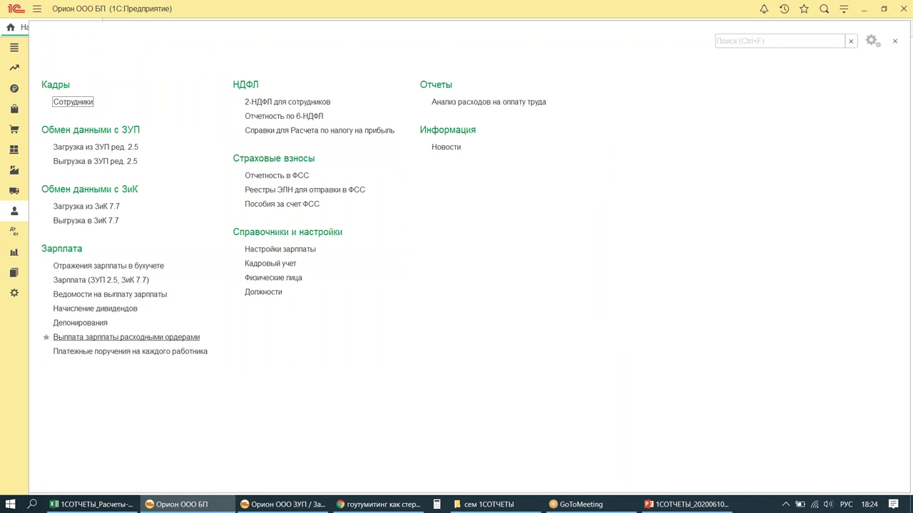
left_click(110, 295)
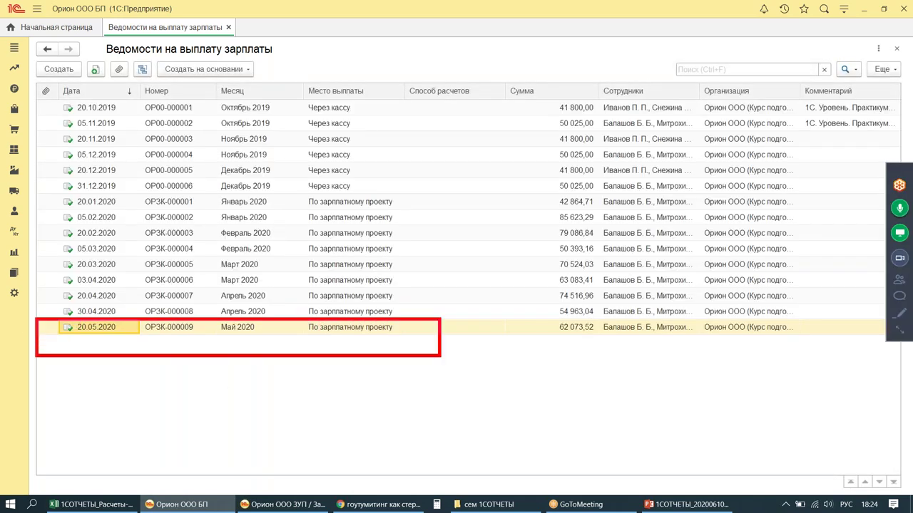
left_click_drag(152, 365, 149, 389)
left_click_drag(134, 381, 164, 385)
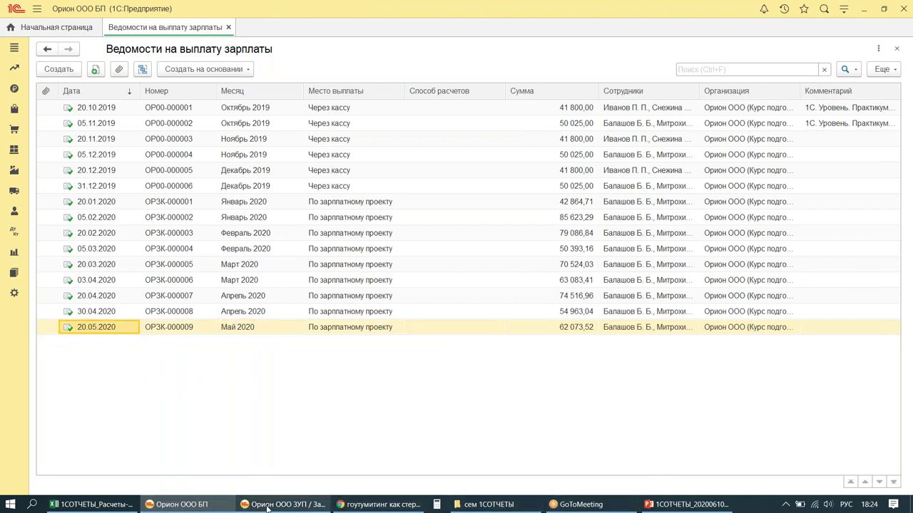
left_click(244, 508)
left_click(300, 107)
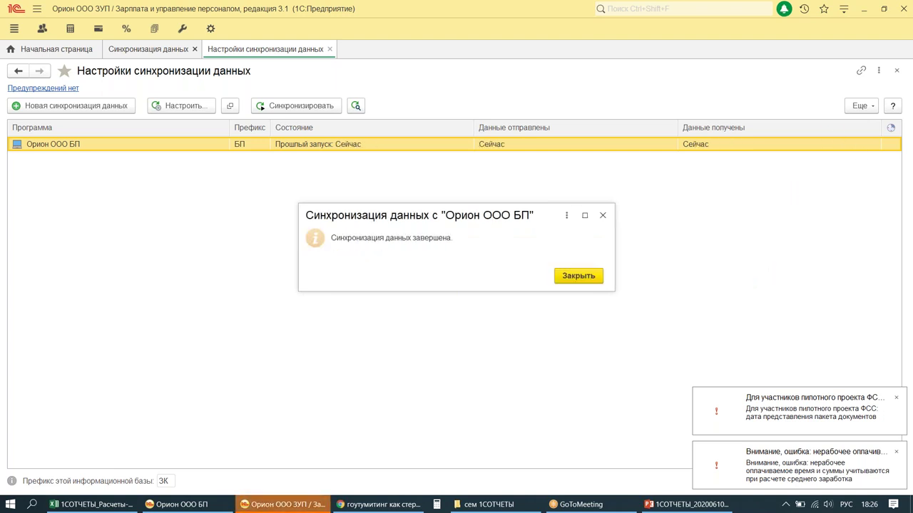
left_click(581, 278)
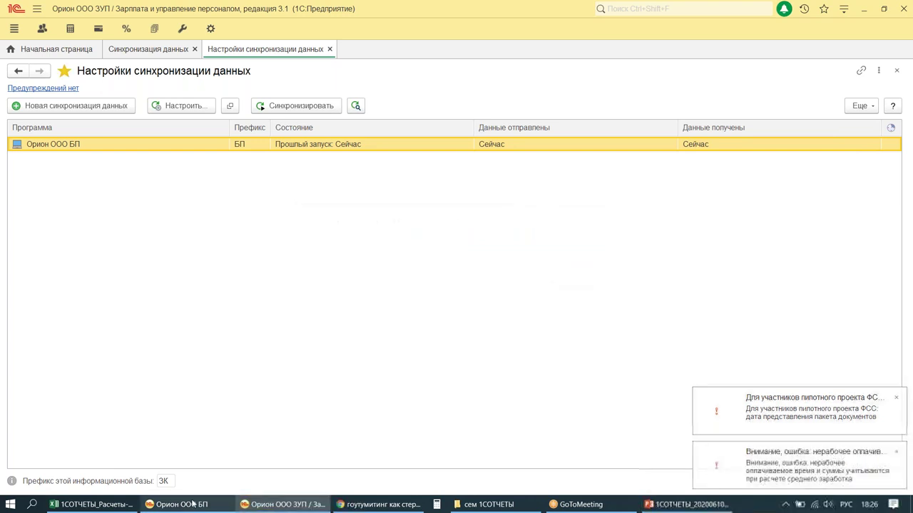
left_click(180, 505)
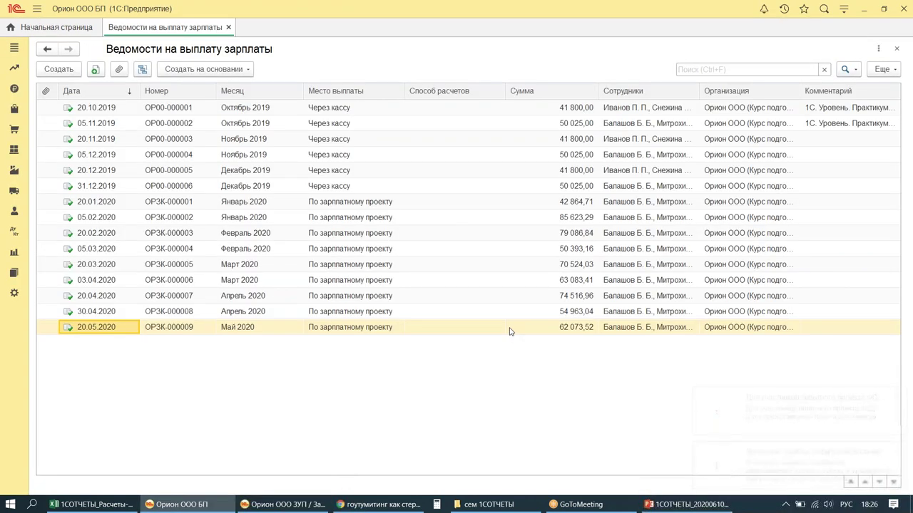
mouse_move(40, 334)
left_mouse_down()
mouse_move(359, 378)
mouse_move(873, 388)
left_mouse_up()
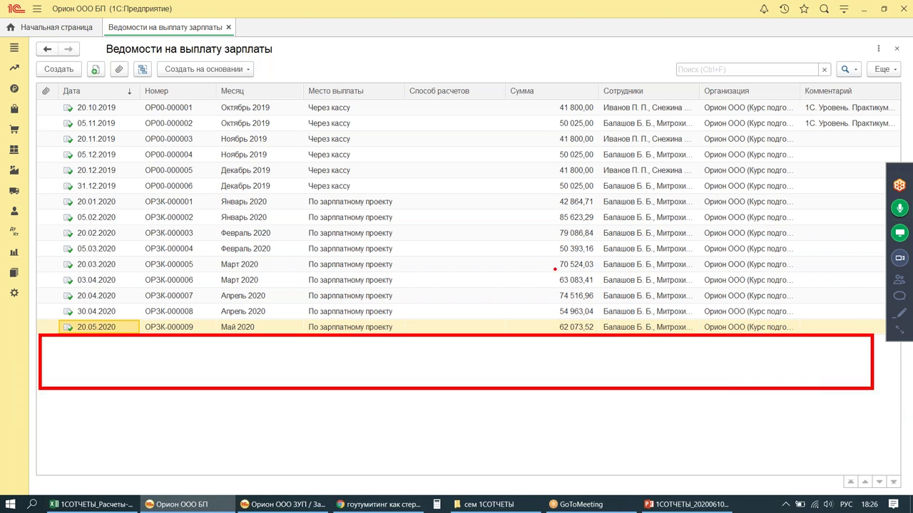
key("Escape")
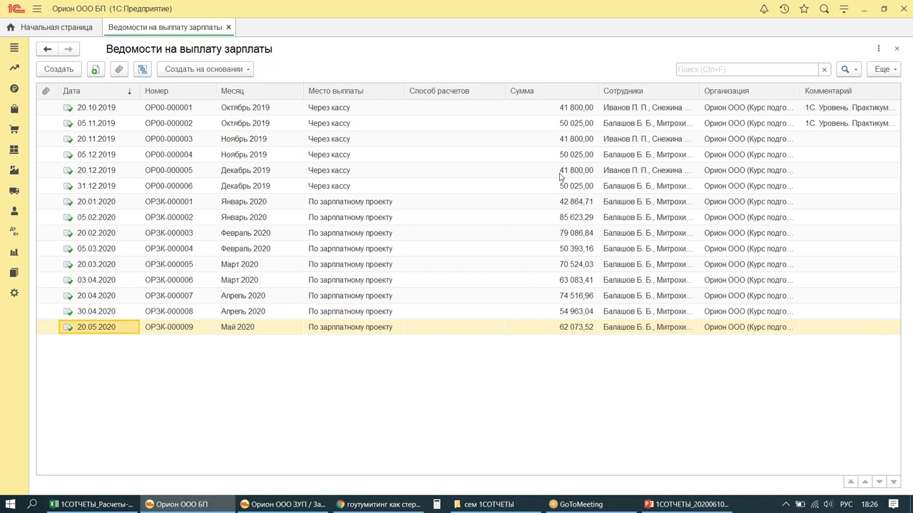
left_click(882, 70)
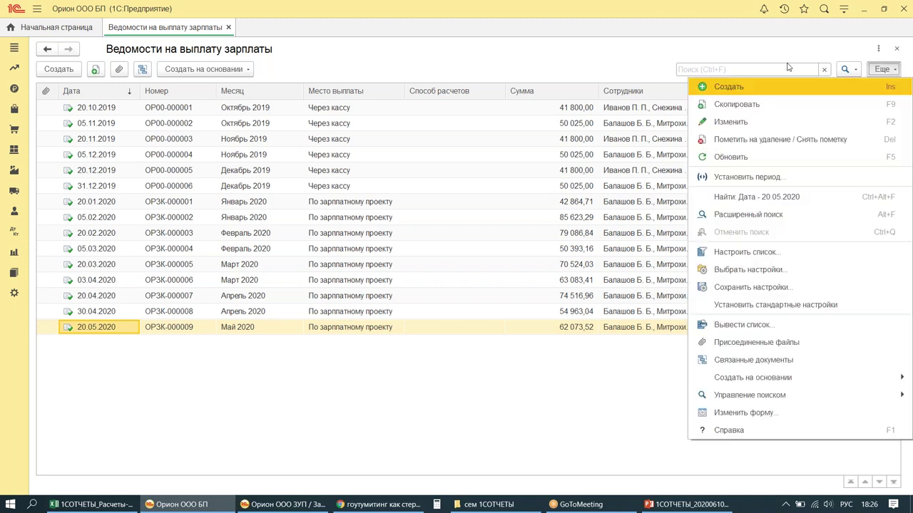
left_click(735, 157)
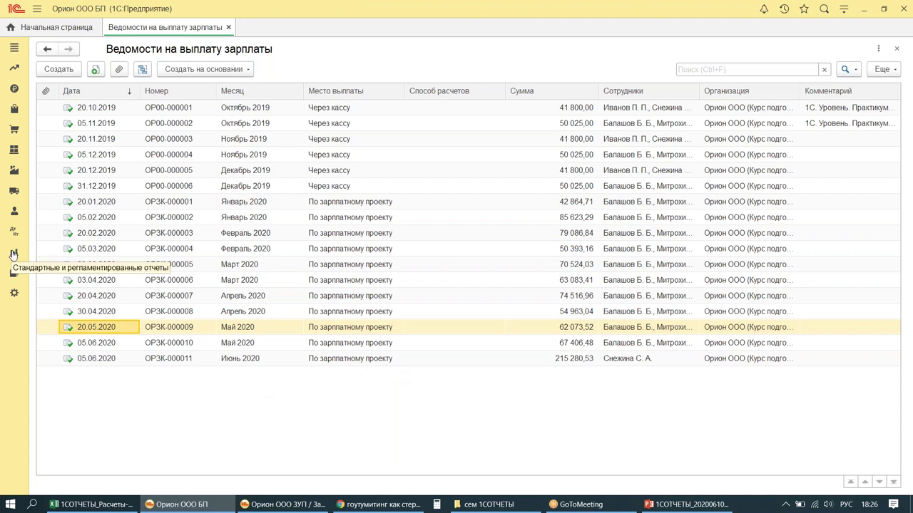
left_click(13, 253)
Step: Build the account 70 turnover balance sheet for 01.05.2020–30.06.2020, closing credit 67 406,48
left_click(122, 117)
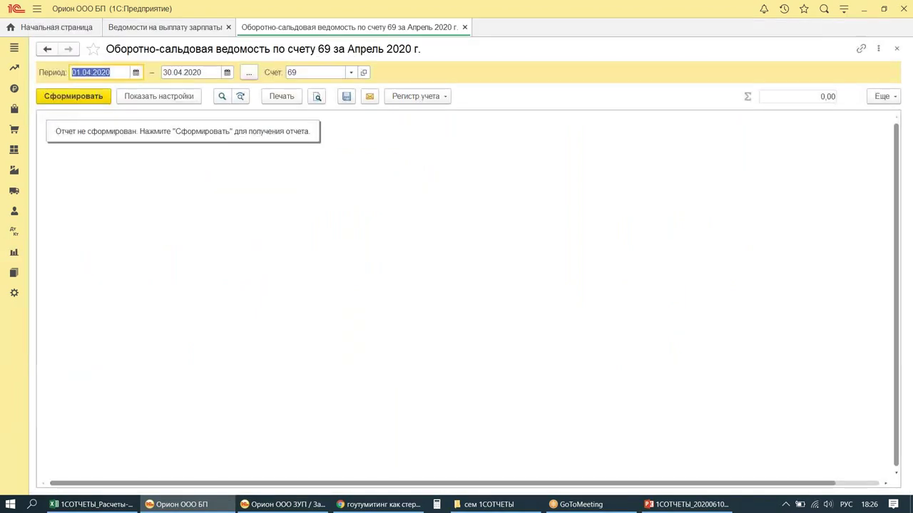
left_click(249, 72)
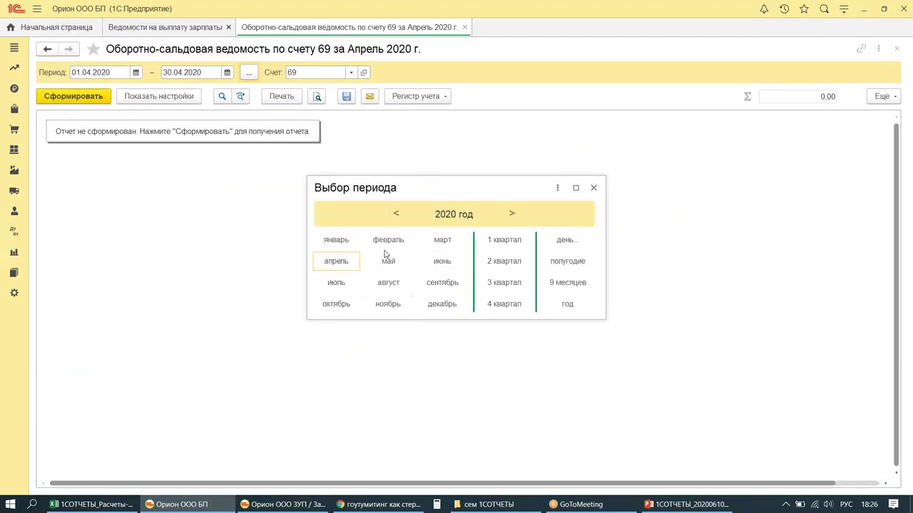
left_click(388, 263)
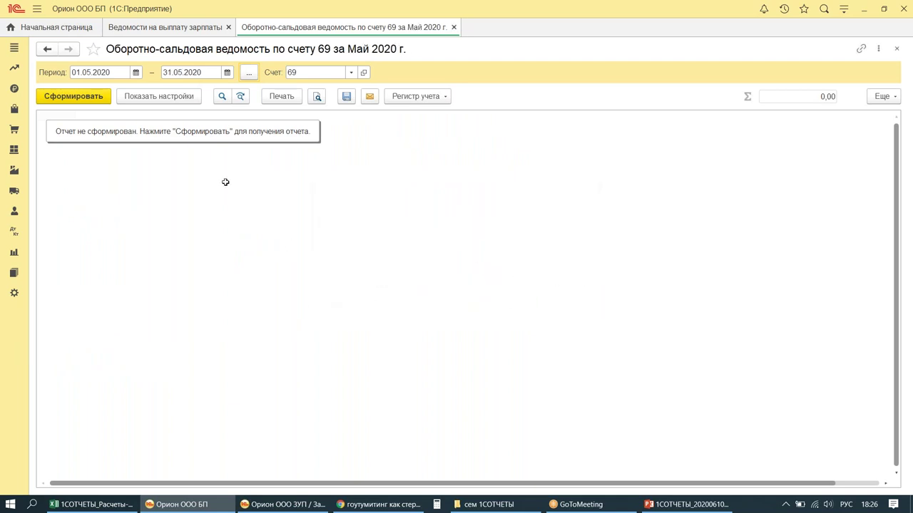
left_click(200, 73)
type("3006")
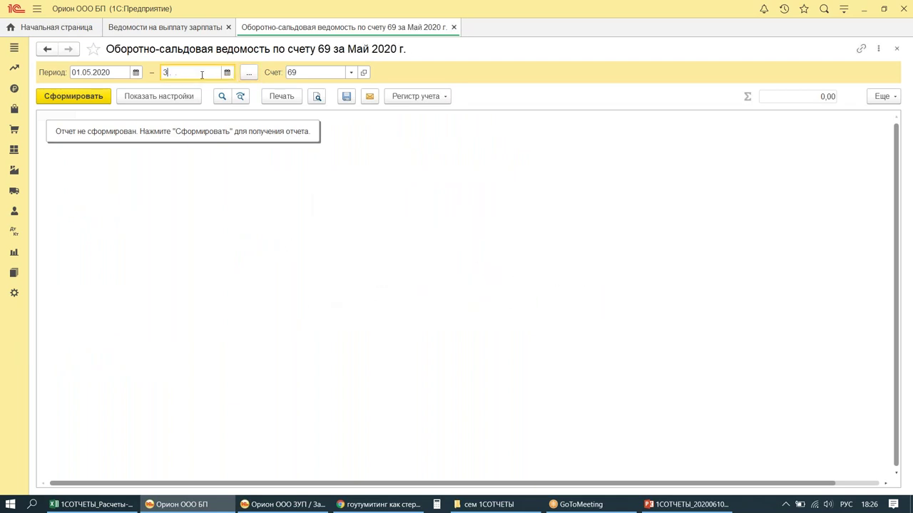
key("Return")
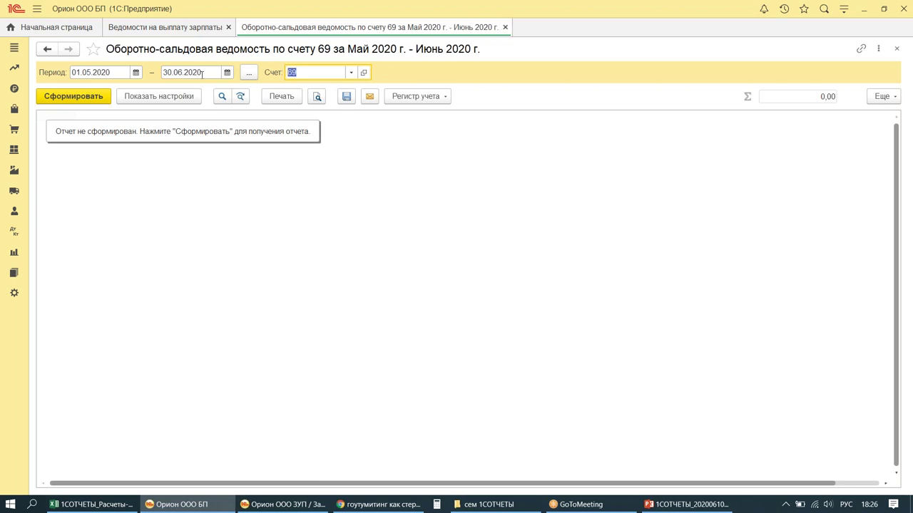
type("70")
left_click(68, 94)
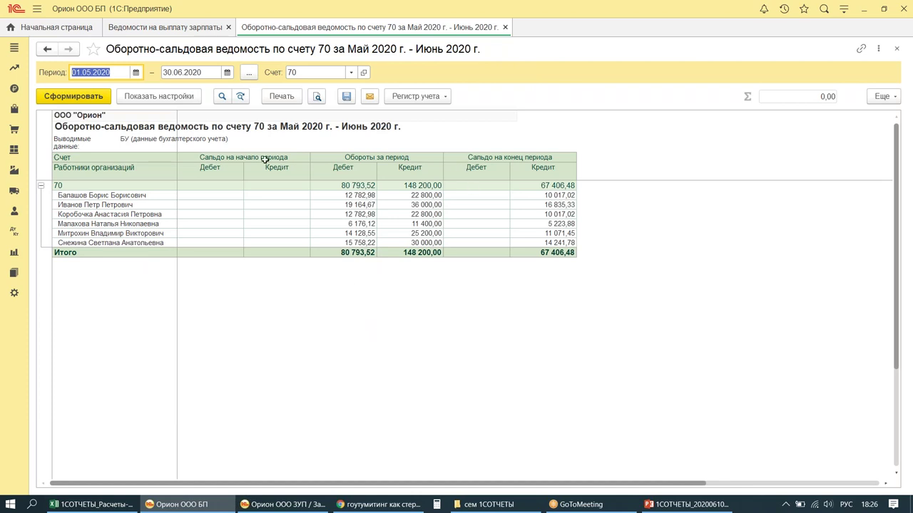
mouse_move(509, 169)
left_mouse_down()
mouse_move(532, 250)
mouse_move(603, 276)
left_mouse_up()
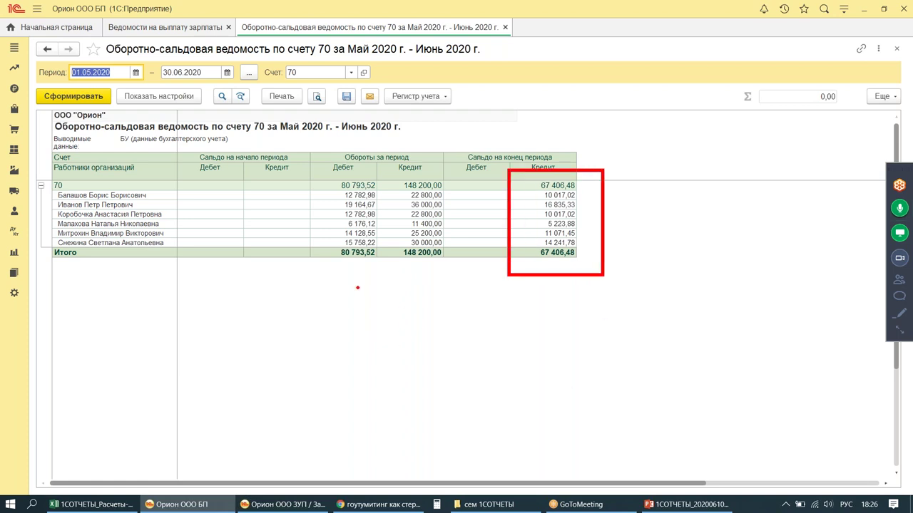
left_click_drag(209, 235, 271, 217)
key("Escape")
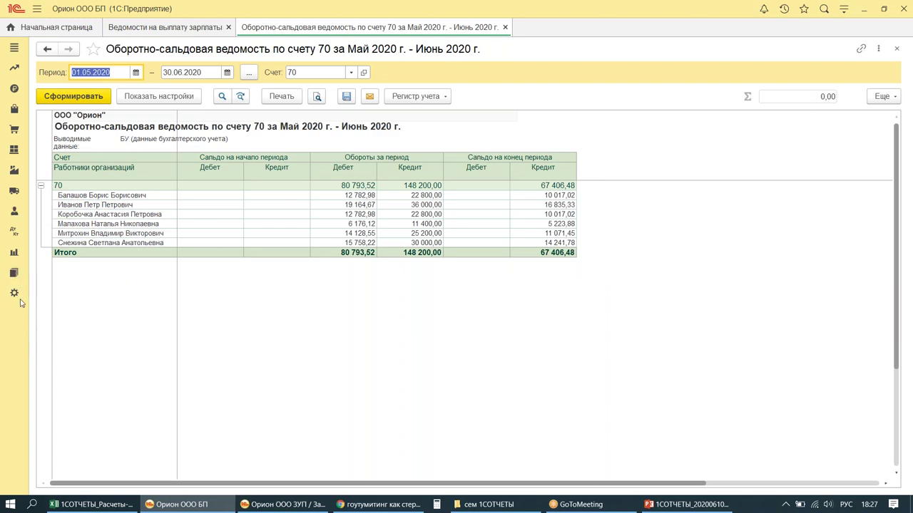
Step: Pay the 05.06.2020 May 2020 salary statement from the bank account
left_click(14, 211)
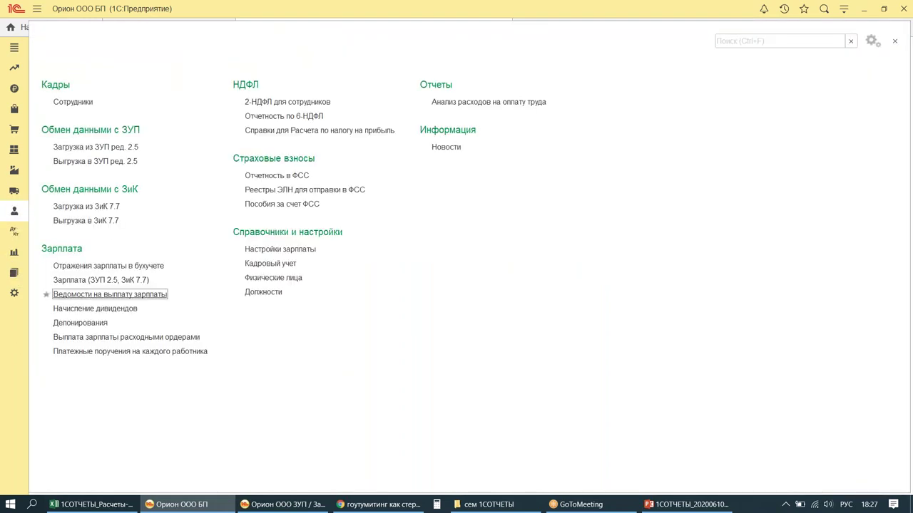
left_click(84, 294)
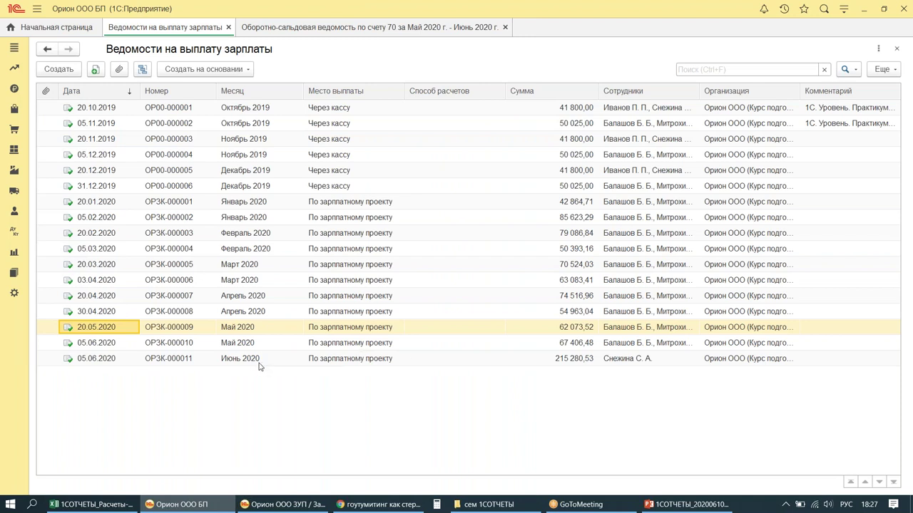
mouse_move(33, 334)
left_mouse_down()
mouse_move(45, 346)
mouse_move(507, 372)
left_mouse_up()
mouse_move(450, 343)
left_mouse_down()
mouse_move(452, 364)
mouse_move(477, 350)
left_mouse_up()
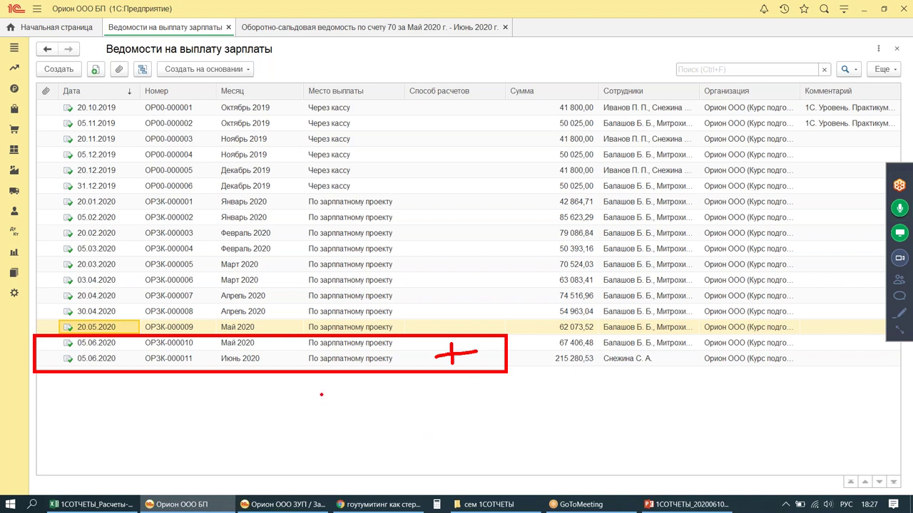
mouse_move(420, 263)
left_mouse_down()
mouse_move(412, 317)
mouse_move(449, 297)
left_mouse_up()
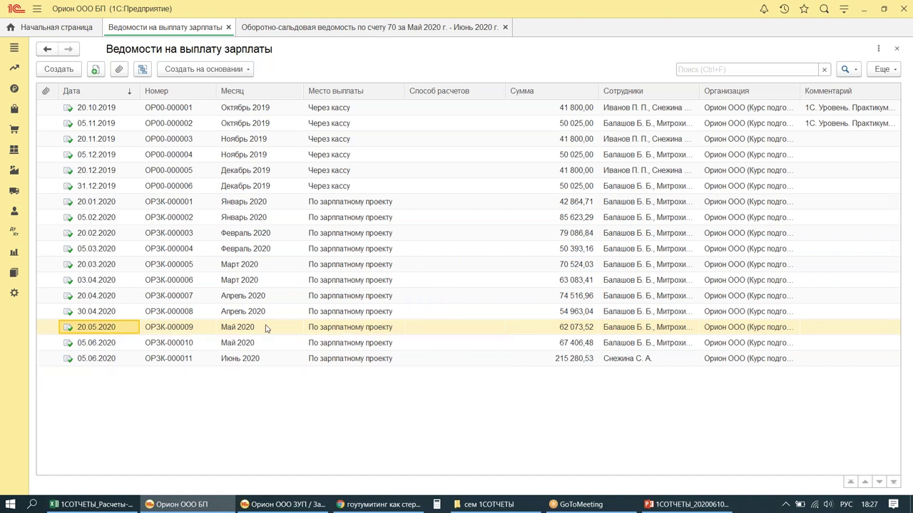
left_click(273, 348)
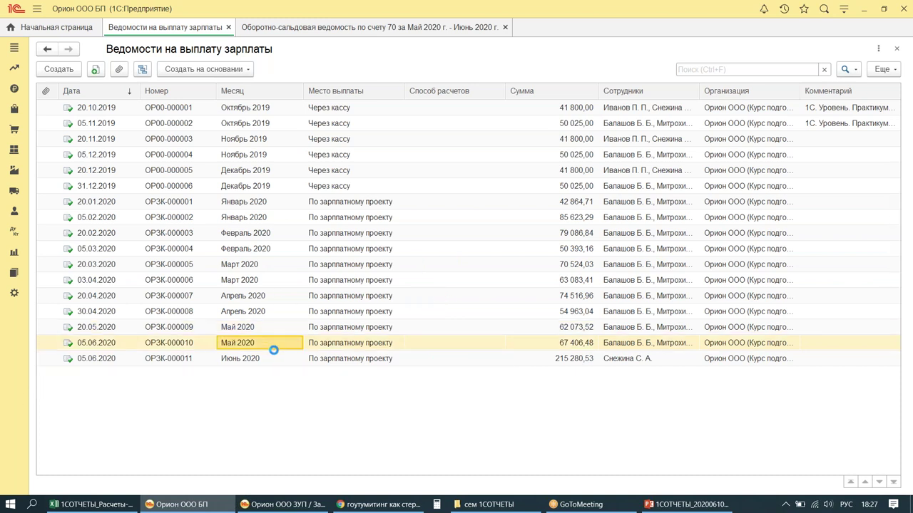
double_click(273, 349)
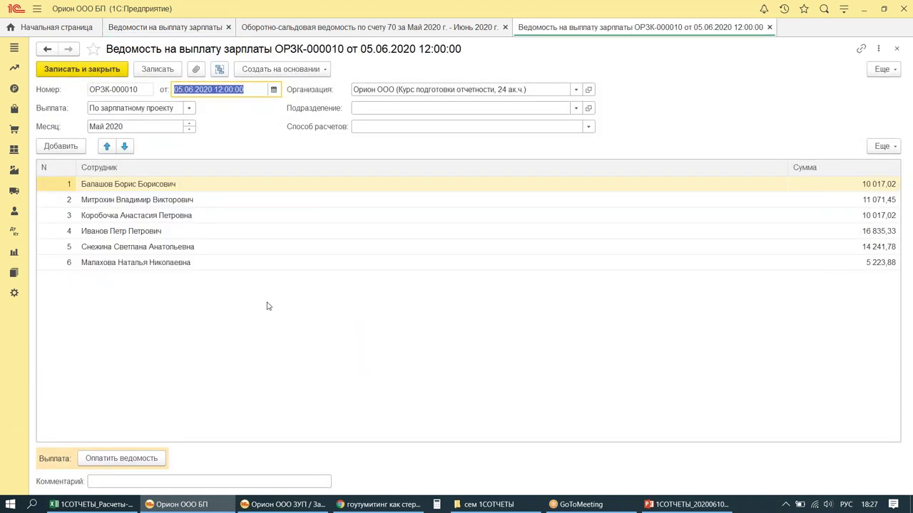
left_click(132, 459)
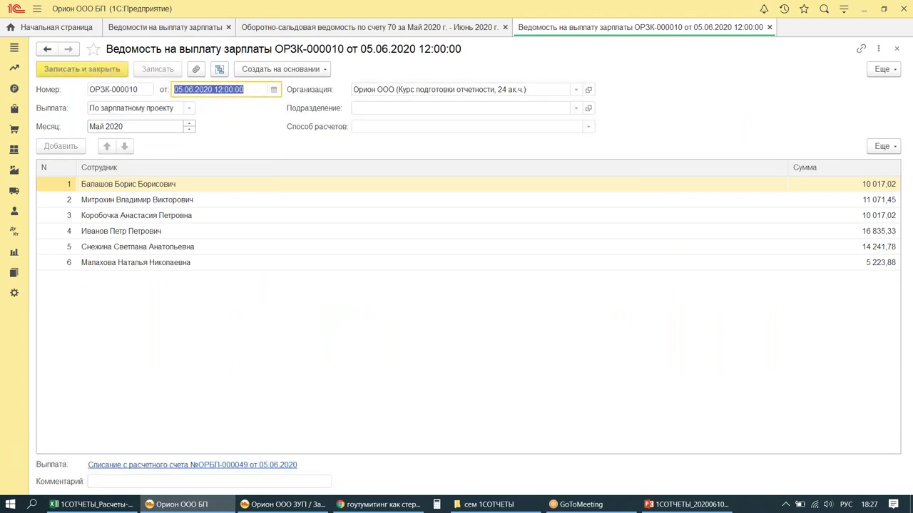
key("Escape")
left_click(239, 359)
double_click(239, 360)
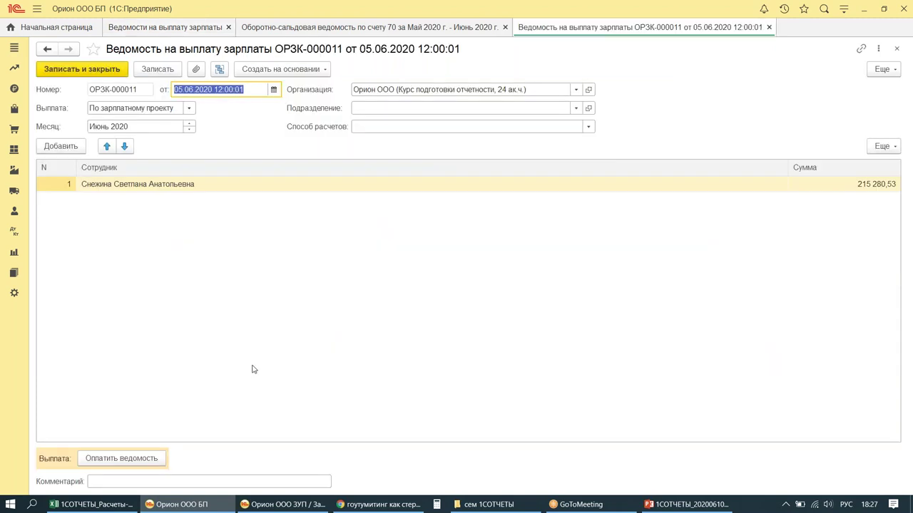
left_click(132, 458)
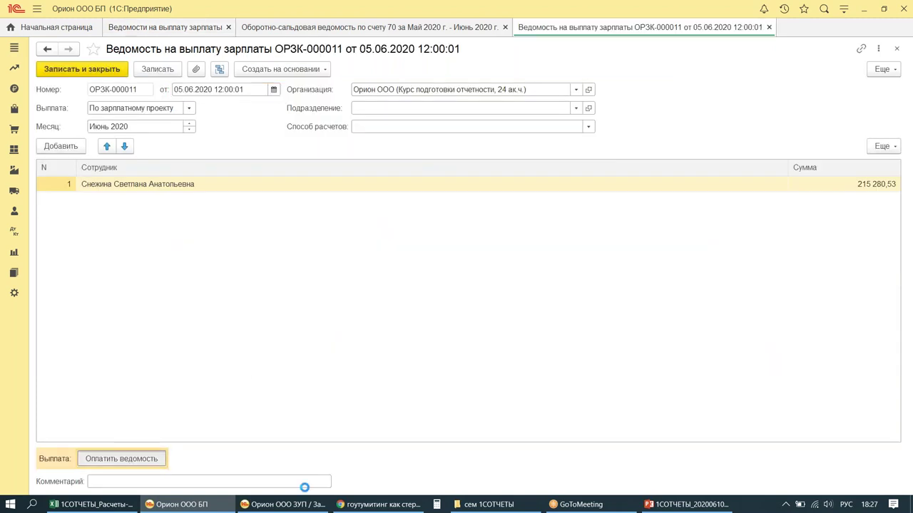
key("Escape")
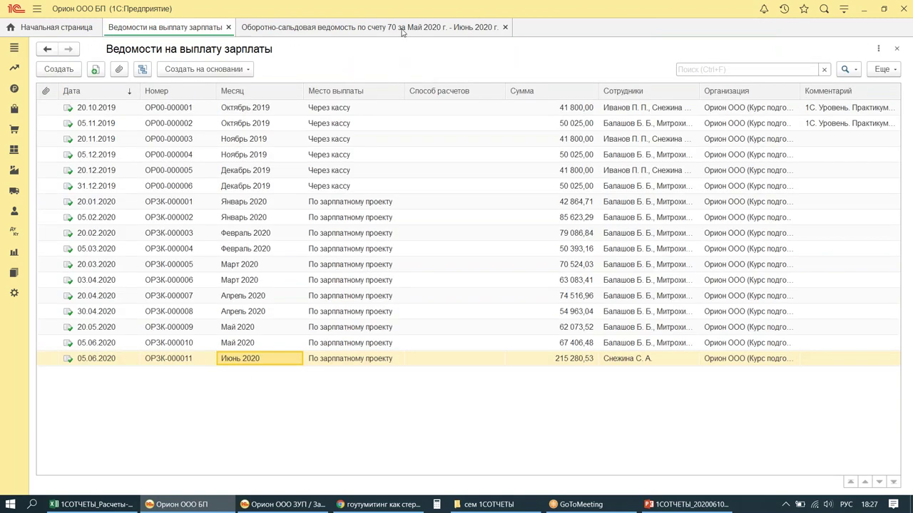
left_click(391, 32)
Step: Regenerate the May–June 2020 trial balance for account 70 after the payments
left_click(84, 95)
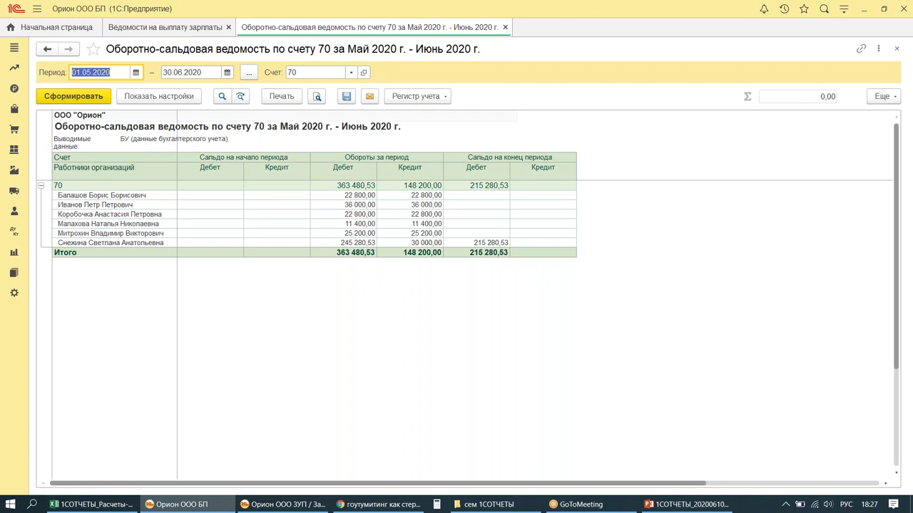
mouse_move(30, 58)
left_mouse_down()
mouse_move(43, 71)
mouse_move(281, 83)
left_mouse_up()
mouse_move(470, 227)
left_mouse_down()
mouse_move(513, 235)
mouse_move(510, 251)
left_mouse_up()
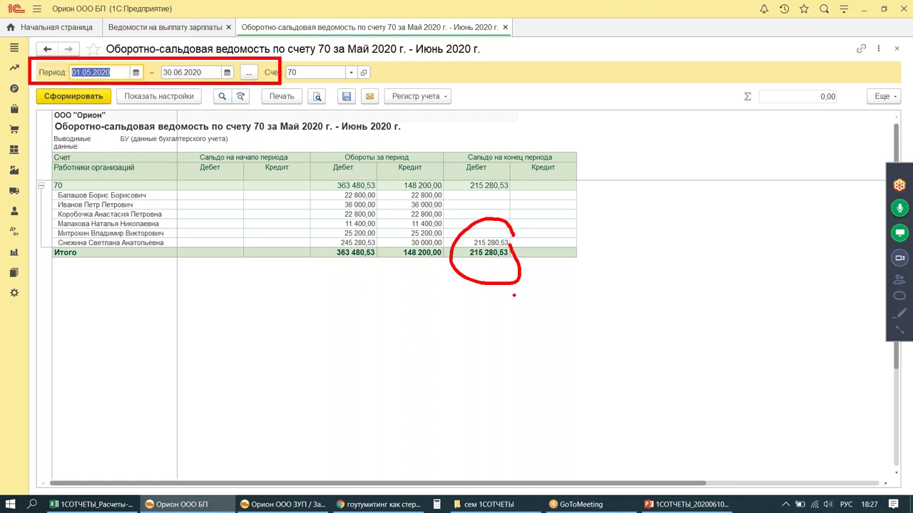
mouse_move(555, 186)
left_mouse_down()
mouse_move(512, 247)
mouse_move(549, 250)
left_mouse_up()
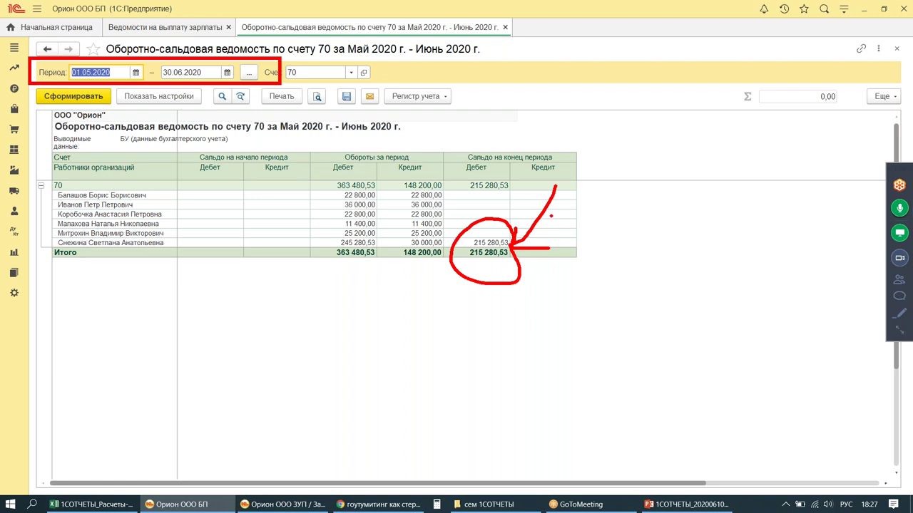
mouse_move(537, 201)
left_mouse_down()
mouse_move(557, 185)
mouse_move(565, 215)
left_mouse_up()
key("Escape")
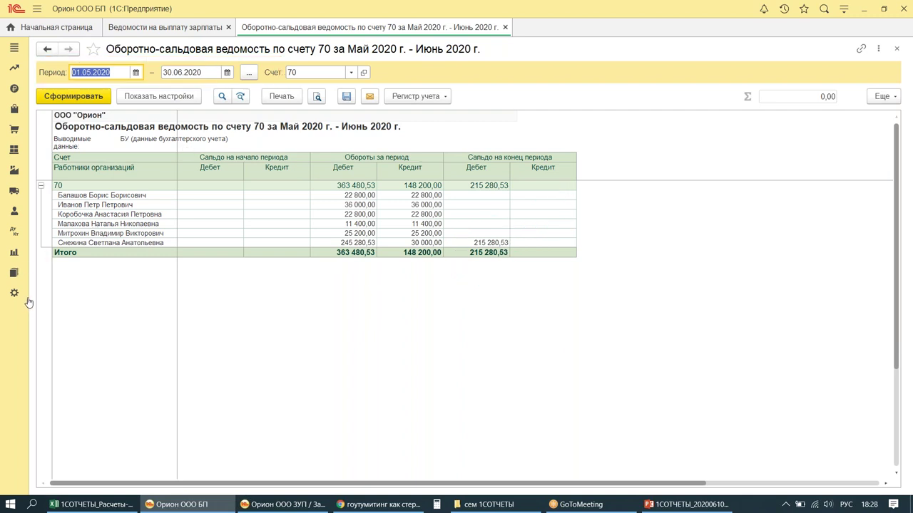
Step: Switch the report's account to 68.01
left_click(351, 72)
type("68.01")
key("Return")
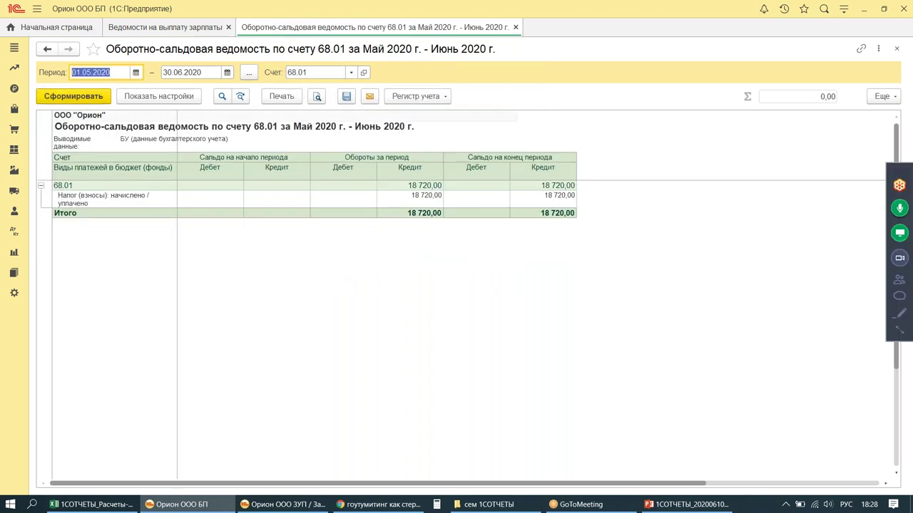
Step: Produce the turnover sheet for account 69, showing a 34 074,90 credit balance
left_click_drag(525, 183, 607, 240)
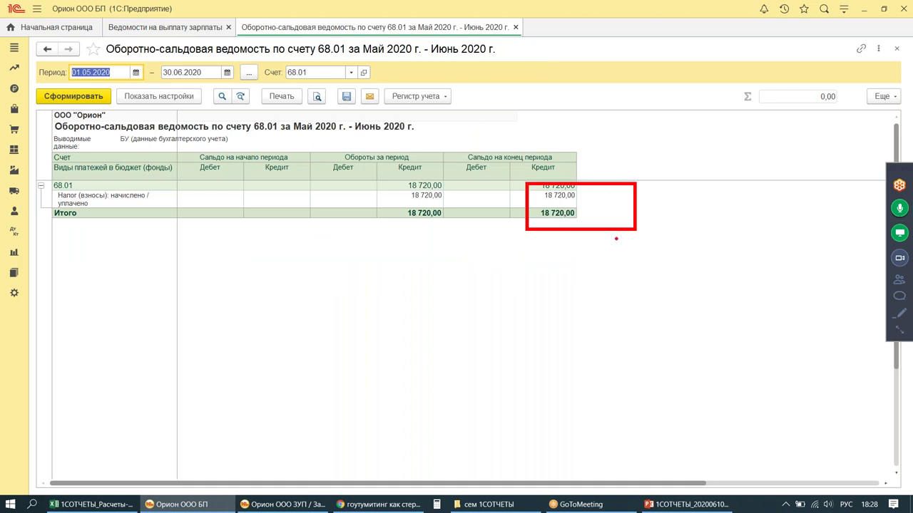
left_click(308, 72)
type("69")
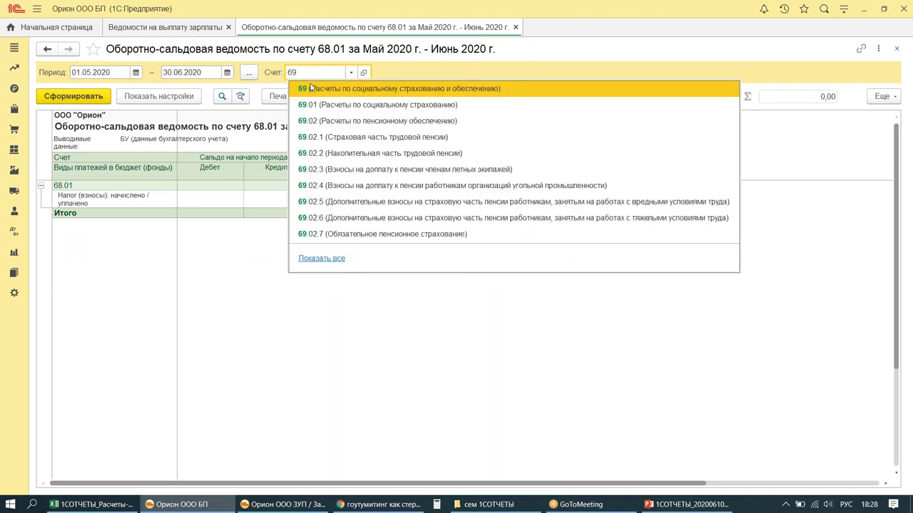
left_click(312, 89)
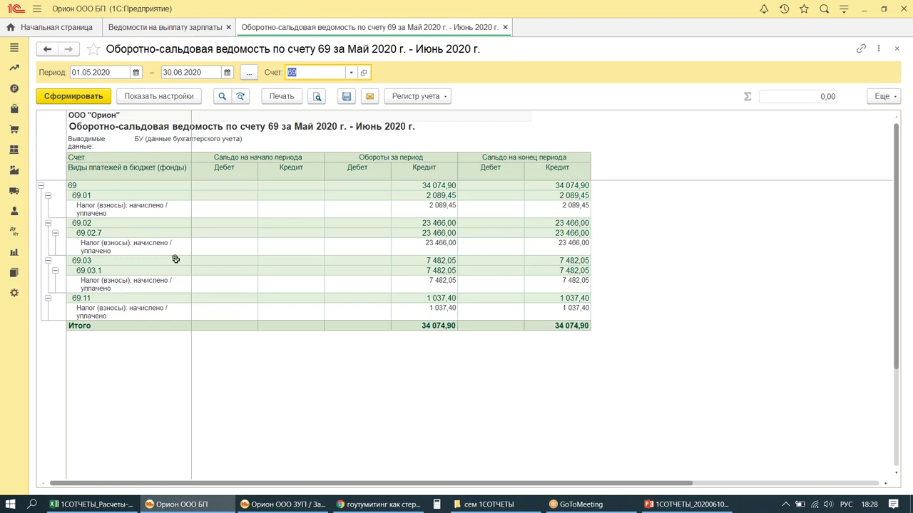
Step: Open Персональные настройки from Избранное to edit the working date
left_click(804, 8)
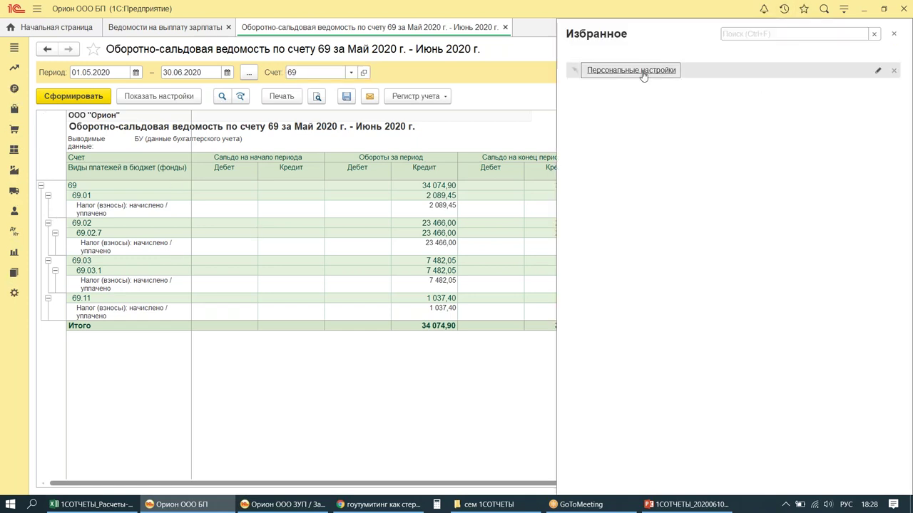
left_click(641, 70)
left_click(205, 140)
Step: Save 05.06.2020 as the working date, then go to Банк и касса > Платежные поручения
type("05.  .")
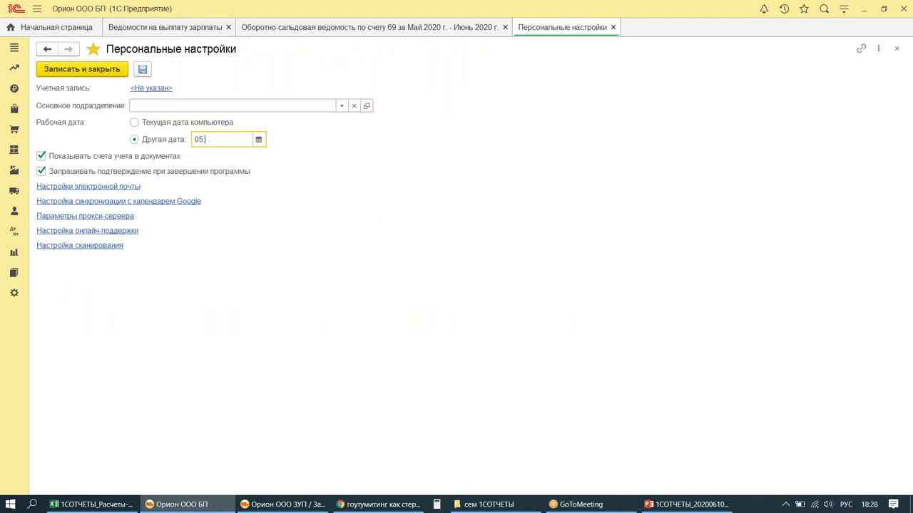
type("06.2020")
key("Tab")
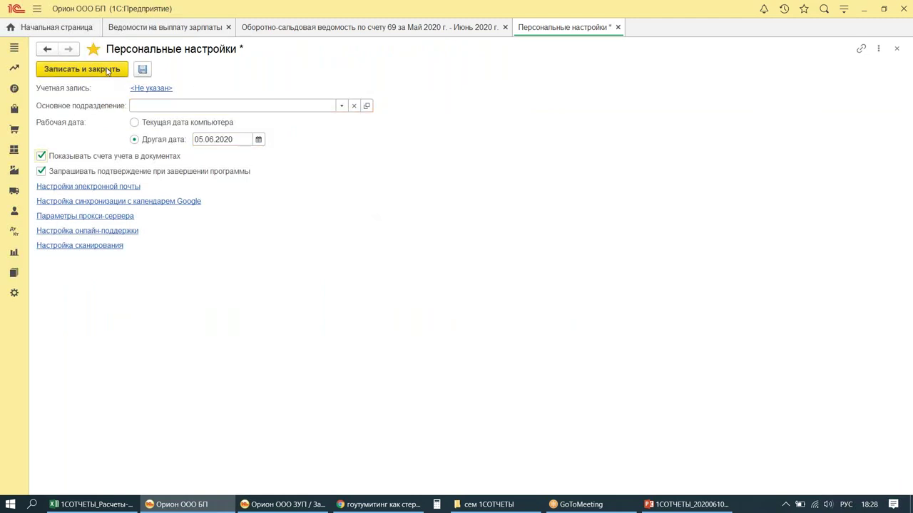
left_click(104, 72)
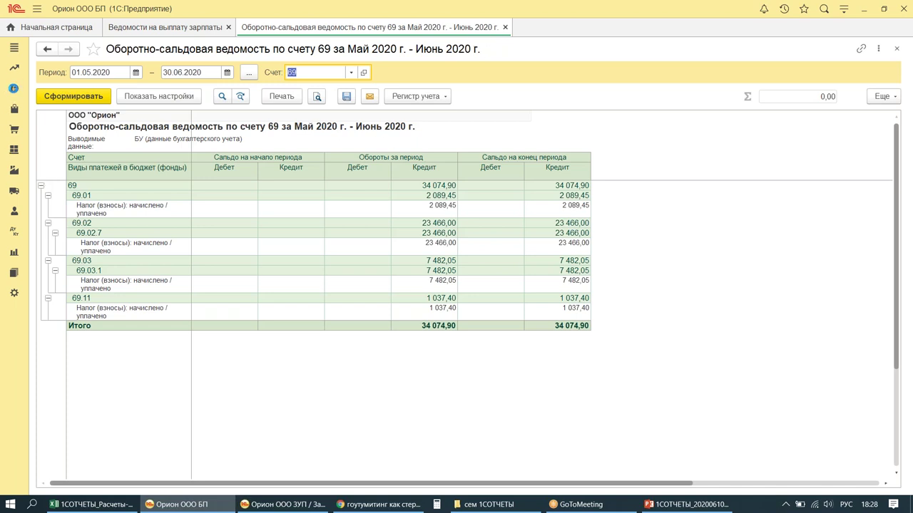
left_click(14, 88)
left_click(77, 104)
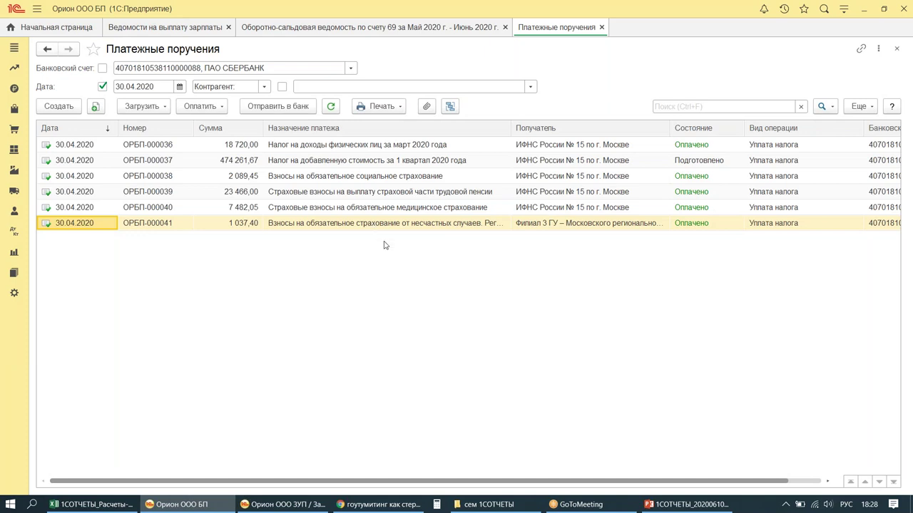
Step: With the date filter off, create payment orders for all accrued taxes and contributions except НДС (52 794,90)
mouse_move(68, 37)
left_mouse_down()
mouse_move(71, 57)
mouse_move(336, 130)
left_mouse_up()
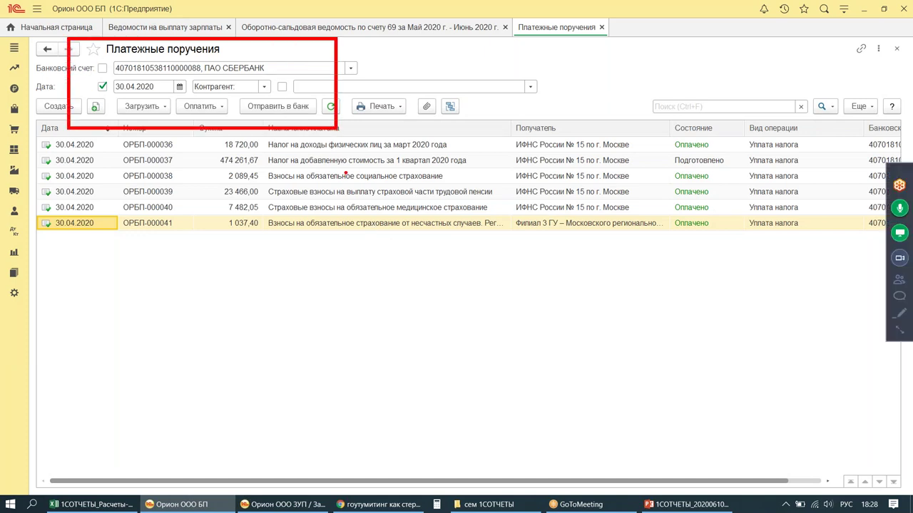
left_click_drag(384, 232, 570, 316)
mouse_move(371, 105)
left_mouse_down()
mouse_move(427, 109)
mouse_move(438, 201)
mouse_move(460, 172)
left_mouse_up()
key("Escape")
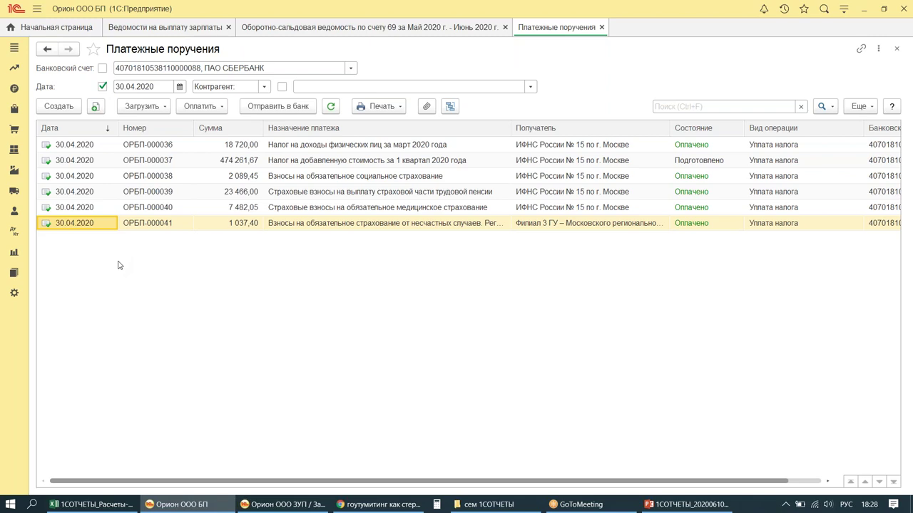
left_click(103, 86)
left_click(202, 106)
left_click(239, 124)
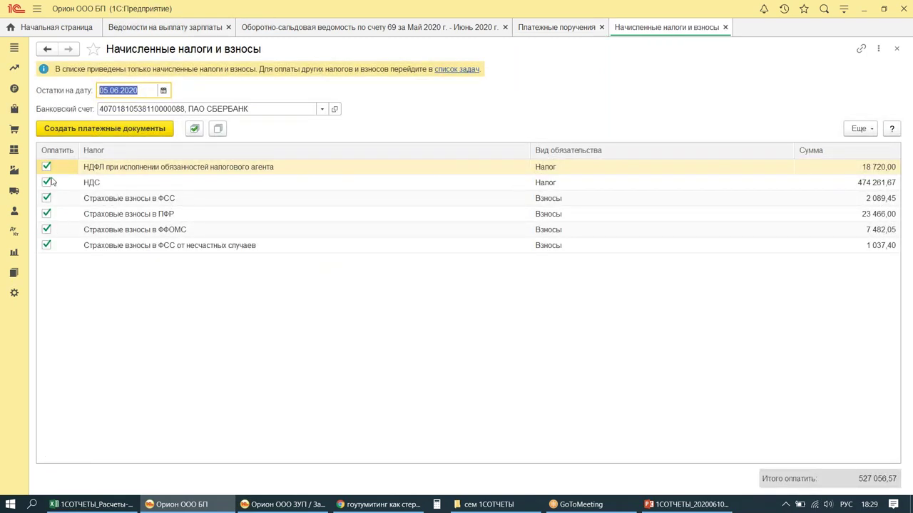
left_click(46, 182)
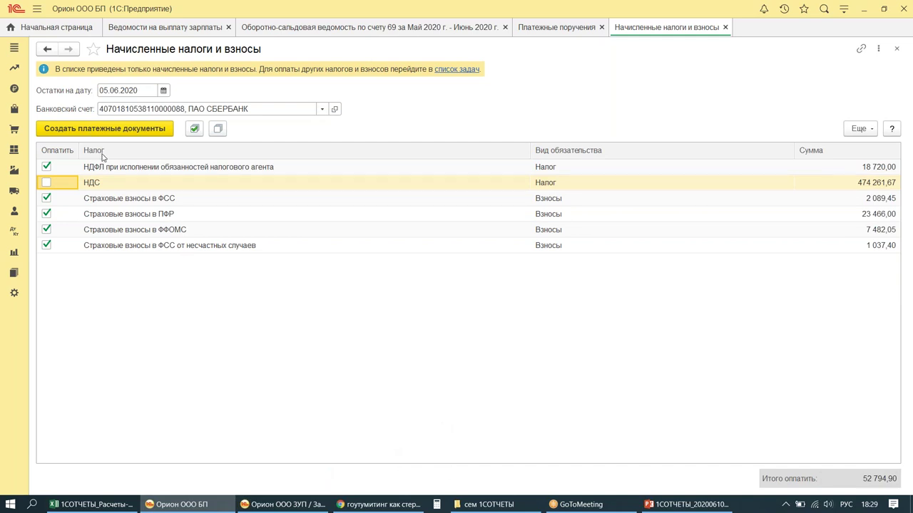
left_click(79, 129)
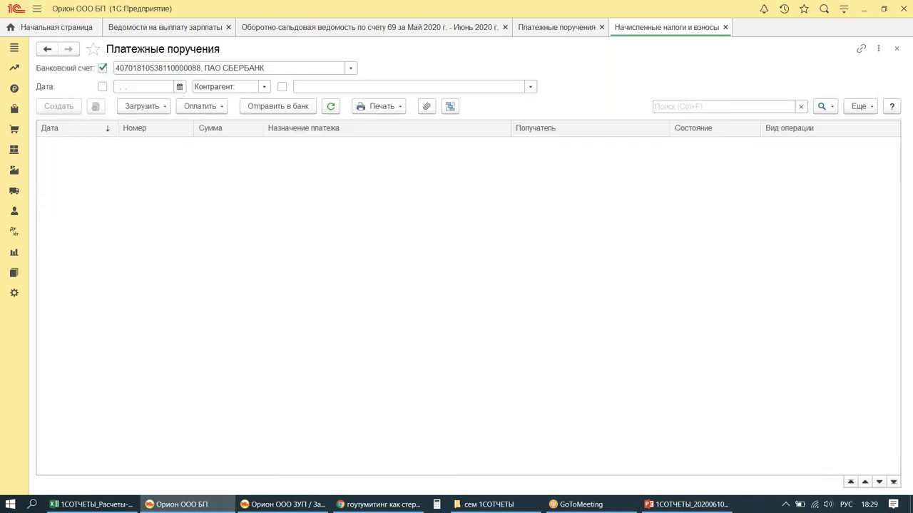
key("Escape")
key("Escape")
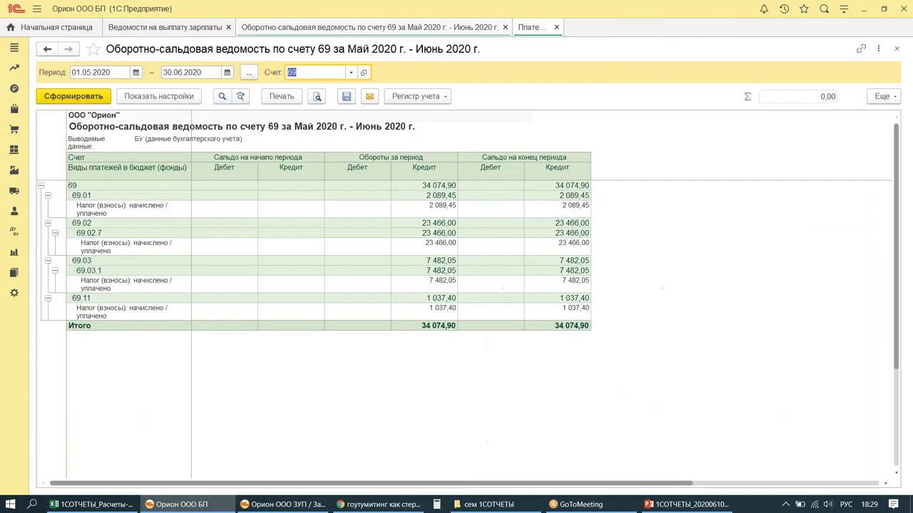
Step: Open the bank statements list with the date filter turned off
left_click(15, 90)
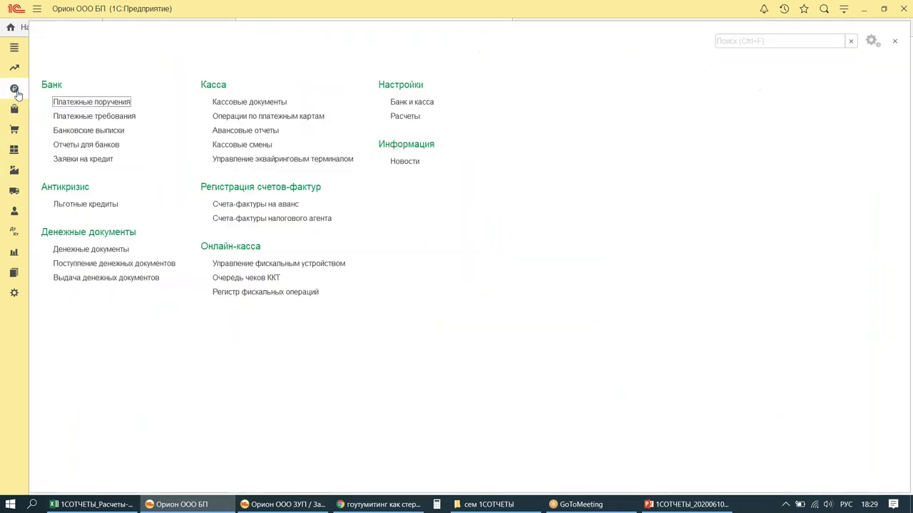
left_click(86, 131)
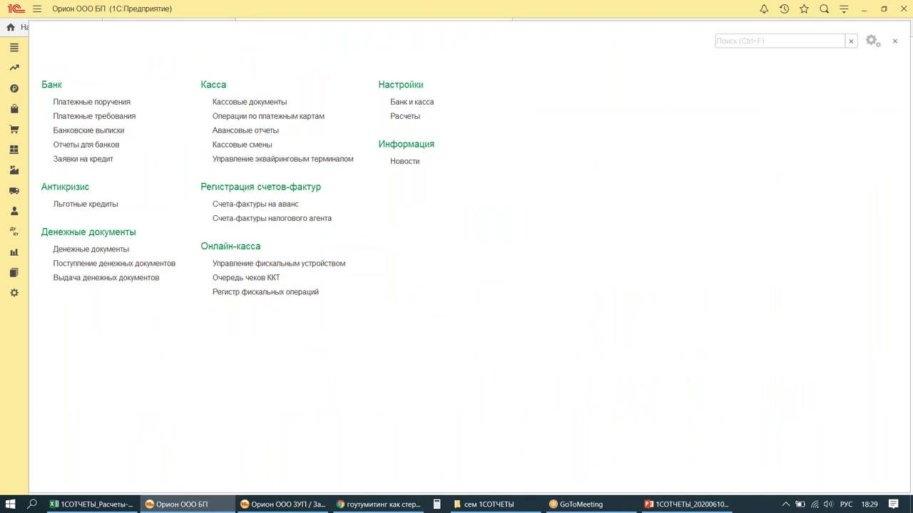
left_click(79, 68)
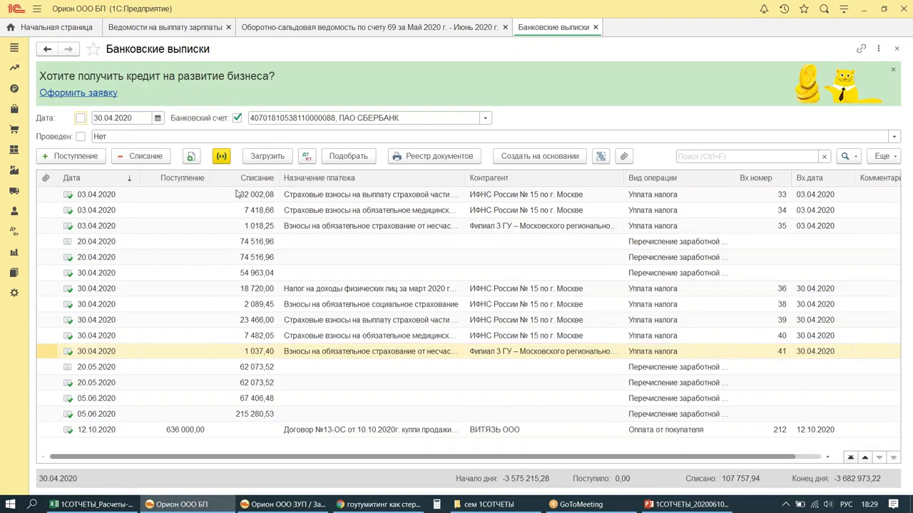
left_click_drag(239, 170, 297, 141)
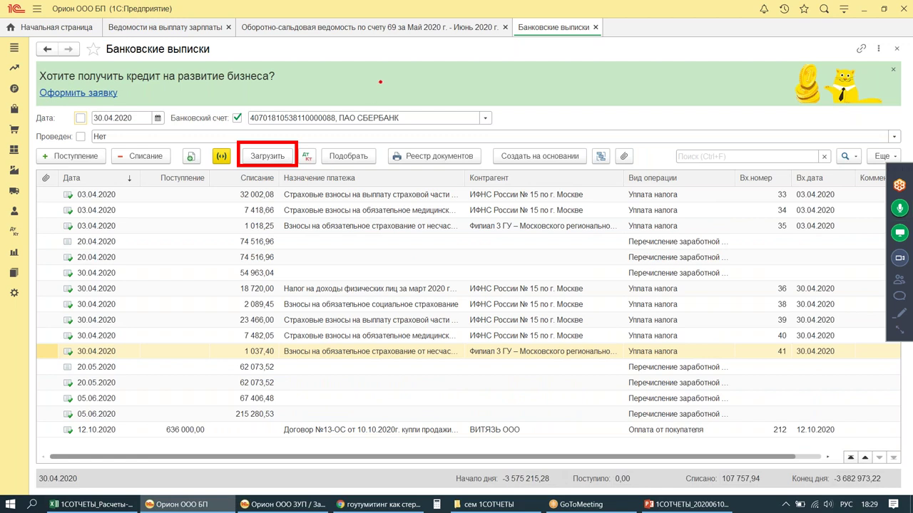
mouse_move(376, 81)
left_mouse_down()
mouse_move(397, 50)
mouse_move(385, 92)
mouse_move(422, 92)
left_mouse_up()
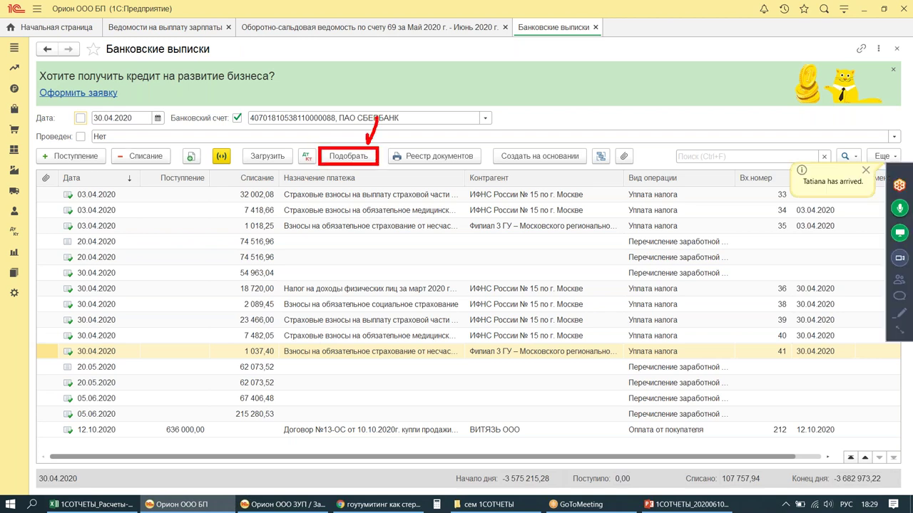
Step: Create 05.06.2020 bank write-offs for all five unpaid tax payment orders and close the lists
left_click(346, 155)
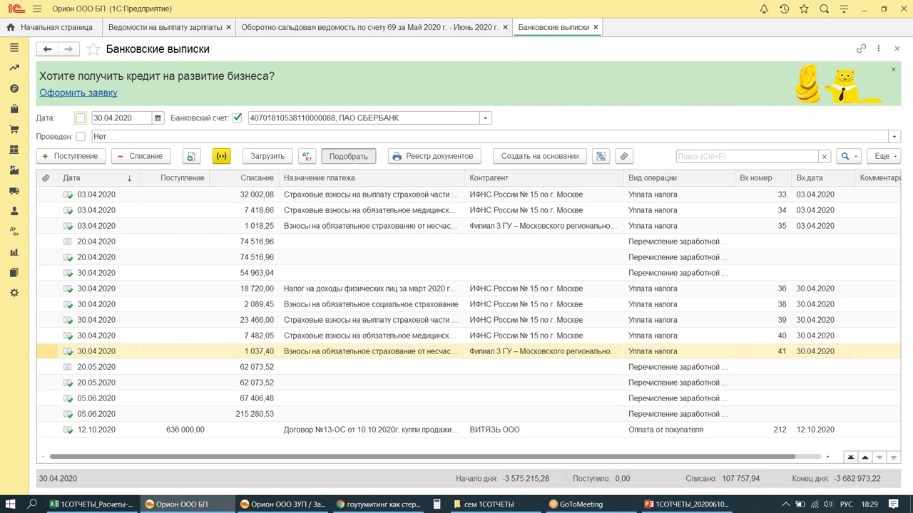
left_click(561, 78)
type("05.06.2020")
key("Tab")
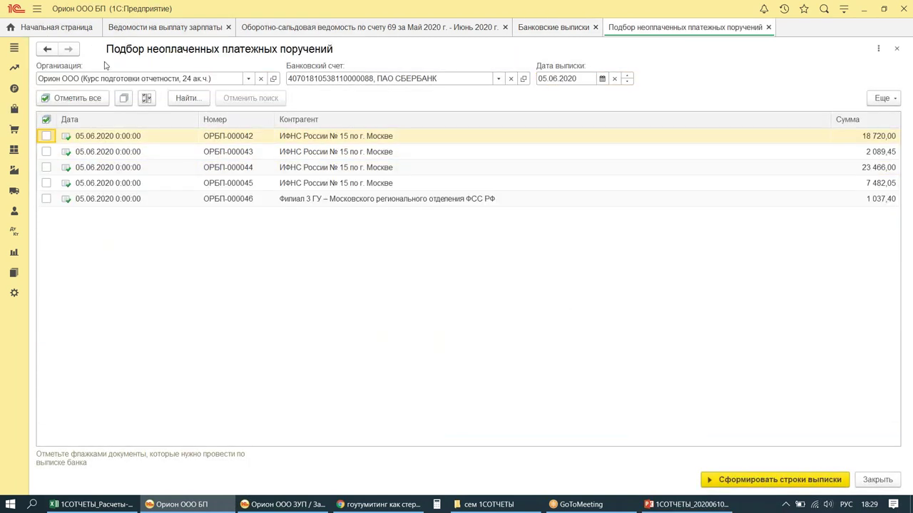
left_click(73, 98)
left_click(756, 481)
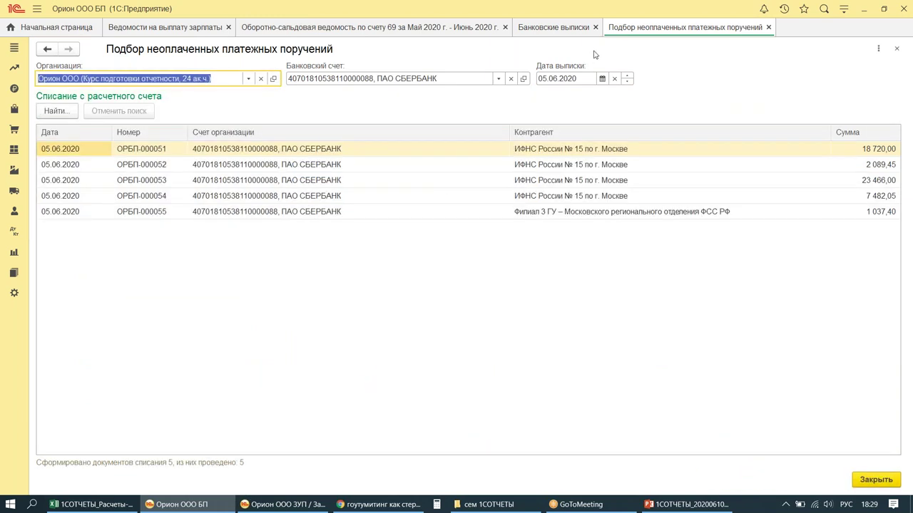
left_click(768, 28)
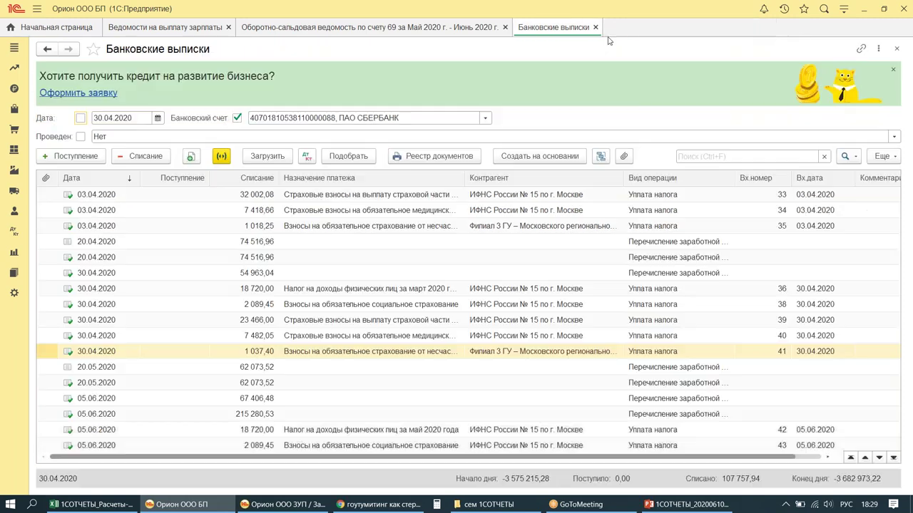
left_click(596, 27)
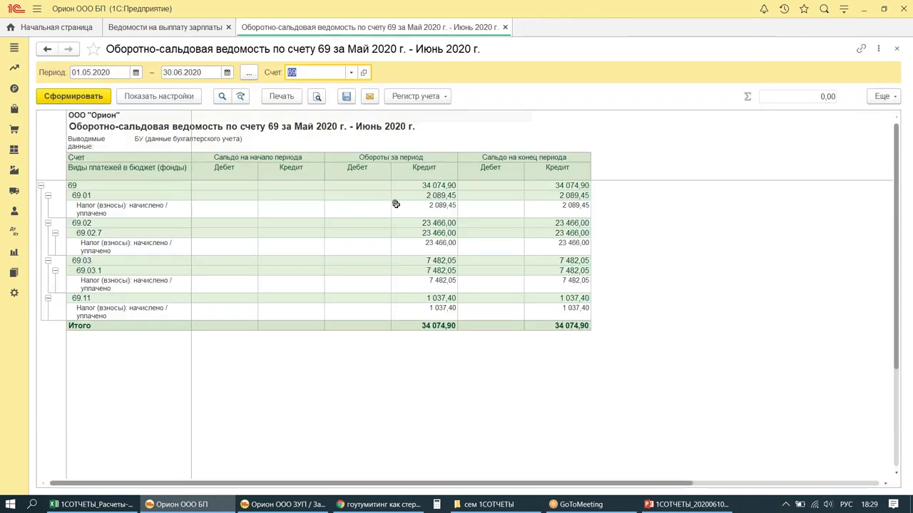
Step: Regenerate the May–June 2020 sheet for account 68.01 (18 720,00 accrued and paid), then return to ZUP
left_click_drag(485, 126, 658, 351)
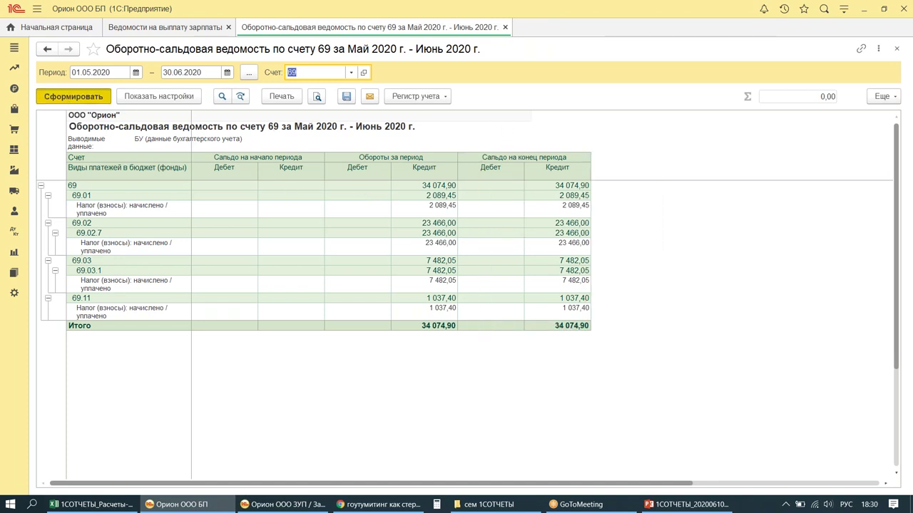
left_click(325, 72)
double_click(324, 72)
type("68")
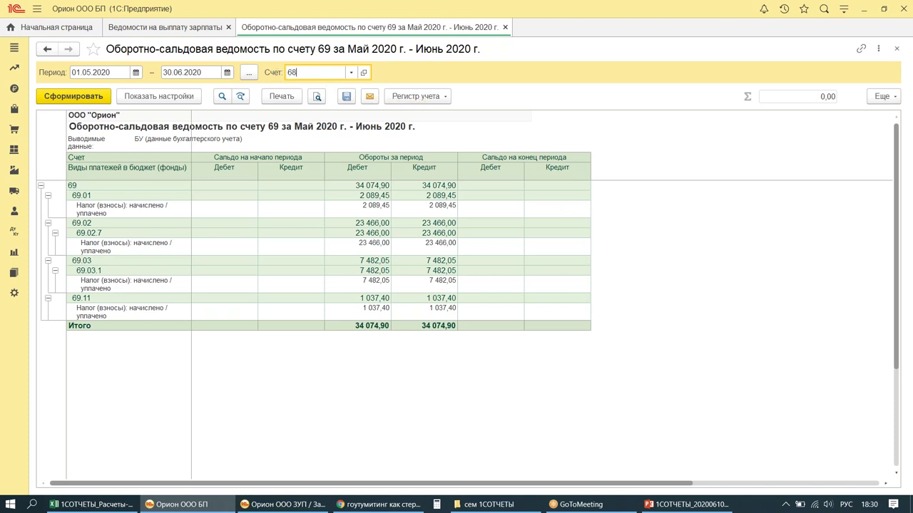
type(".01")
key("Return")
left_click(73, 95)
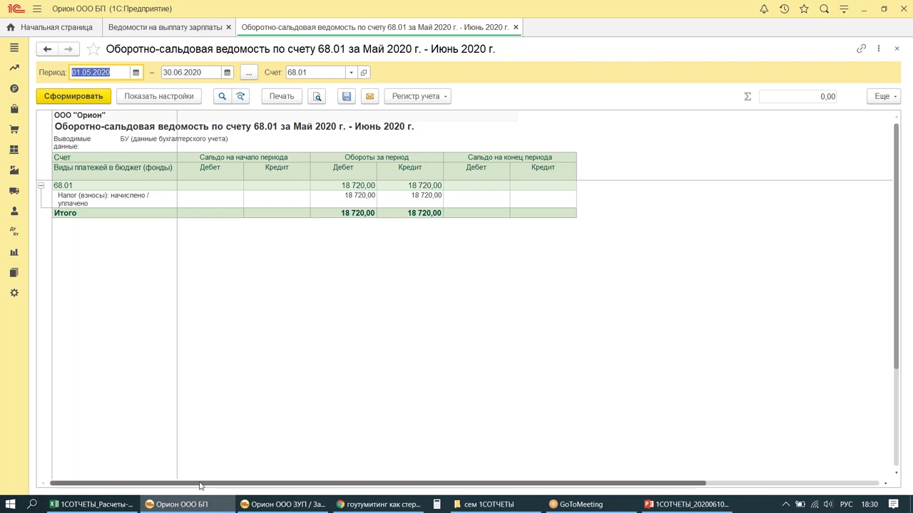
mouse_move(179, 511)
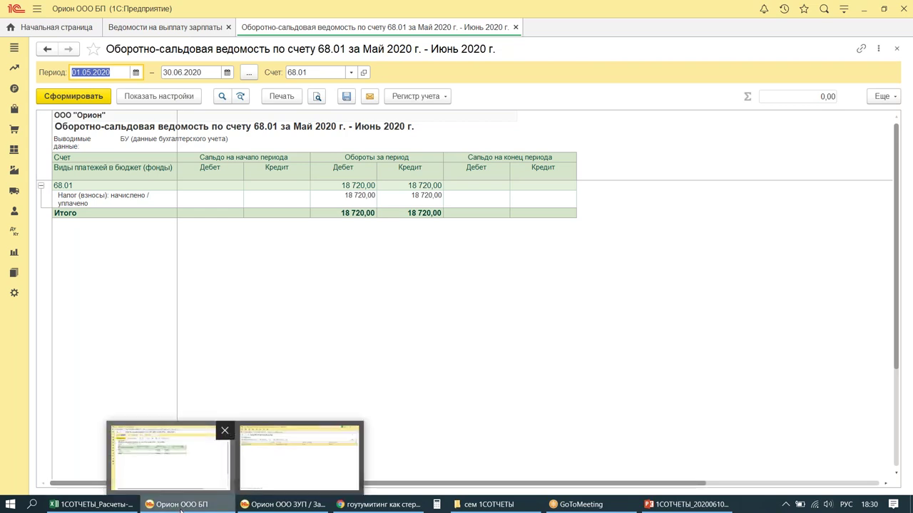
left_click(299, 457)
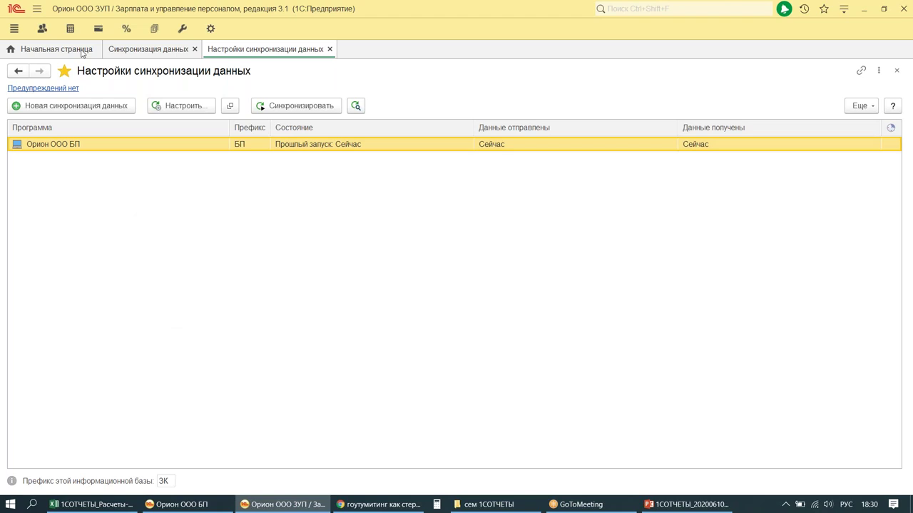
Step: Set the Начальная страница payroll period to June 2020
left_click(54, 49)
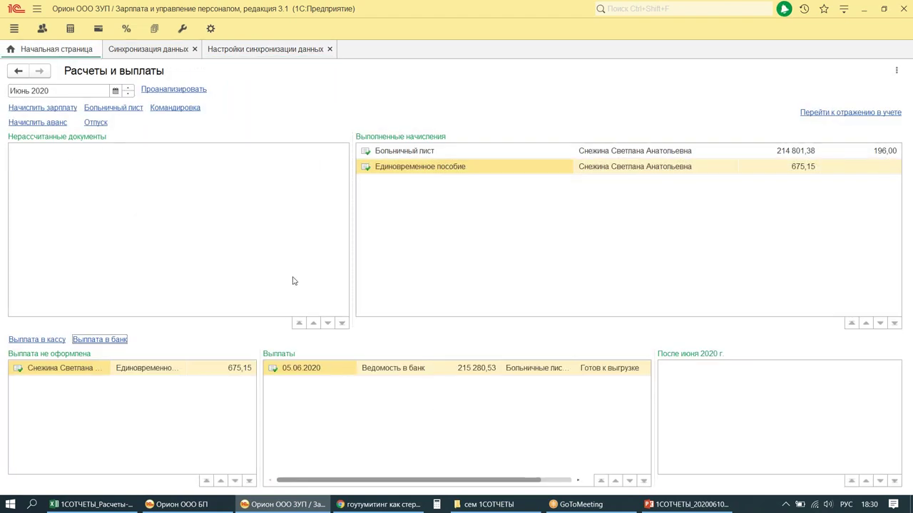
left_click(115, 91)
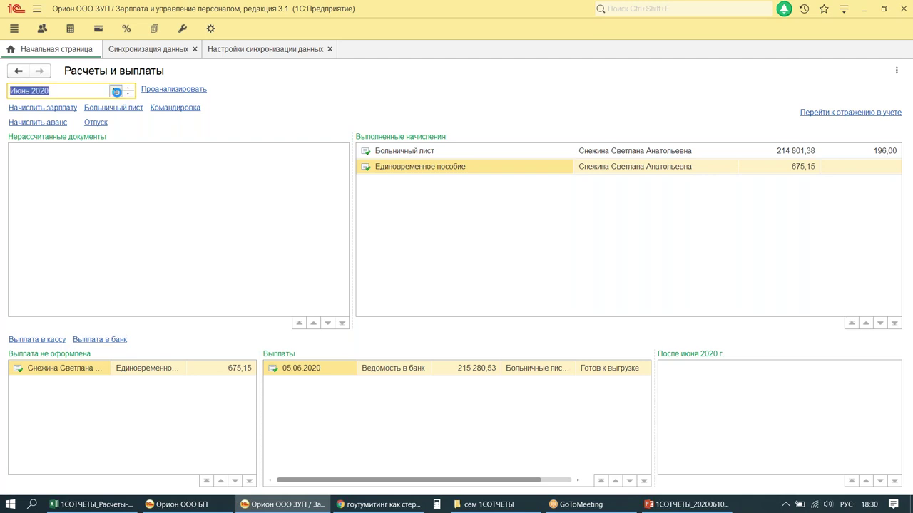
left_click(377, 225)
left_click(376, 227)
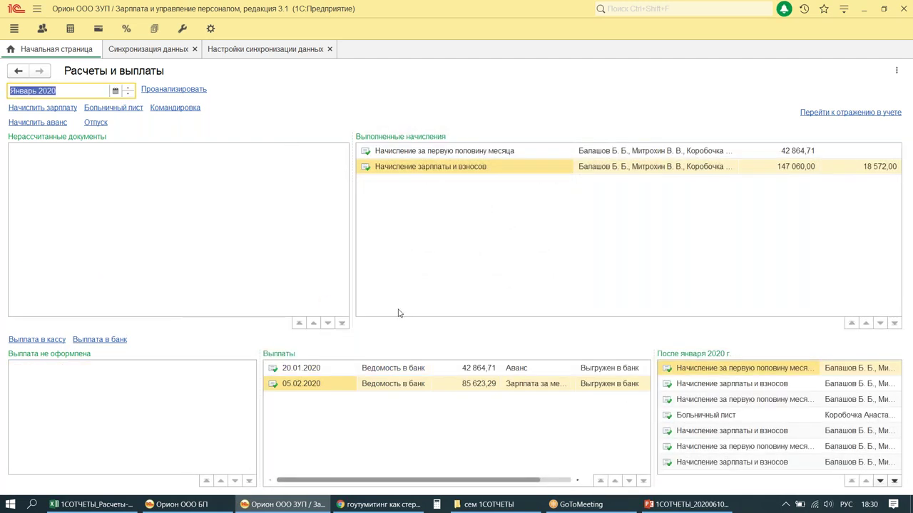
left_click_drag(262, 350, 617, 426)
left_click(129, 87)
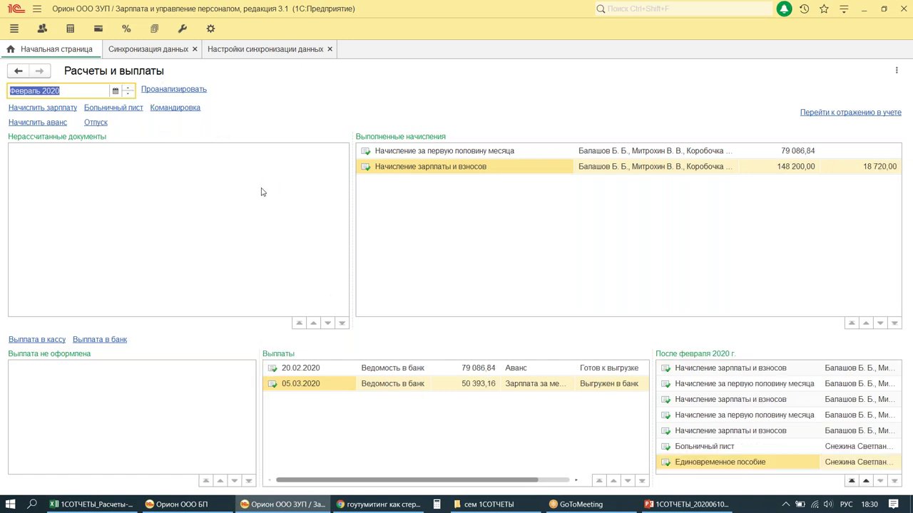
left_click(119, 91)
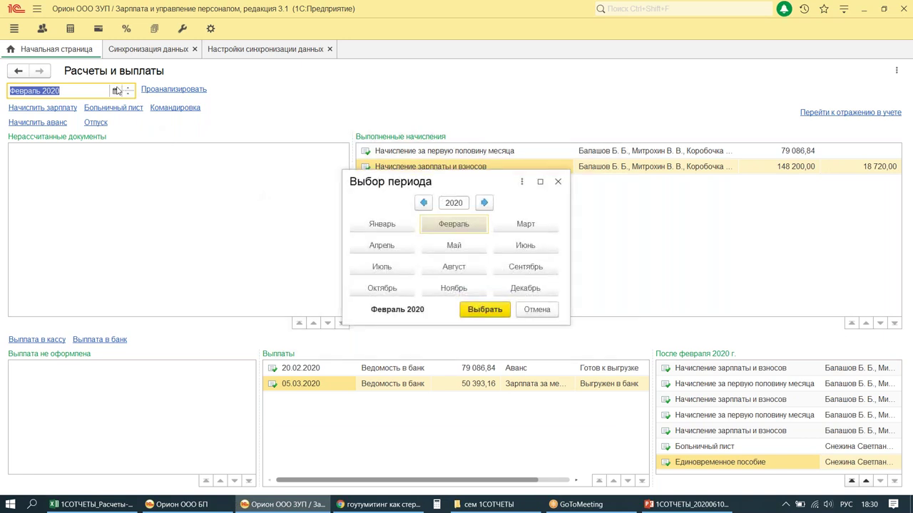
left_click(542, 247)
left_click(485, 310)
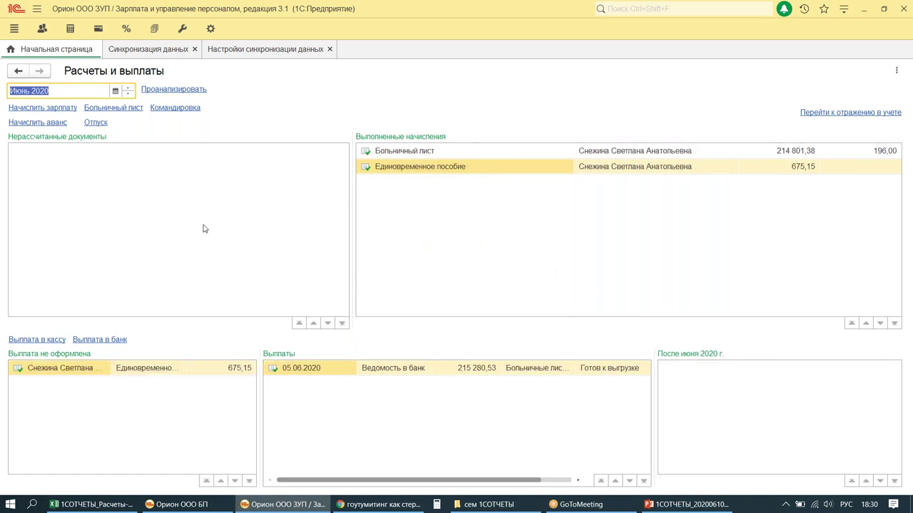
Step: Create a salary accrual dated 30.06.2020 and fill it with all employees
left_click(68, 107)
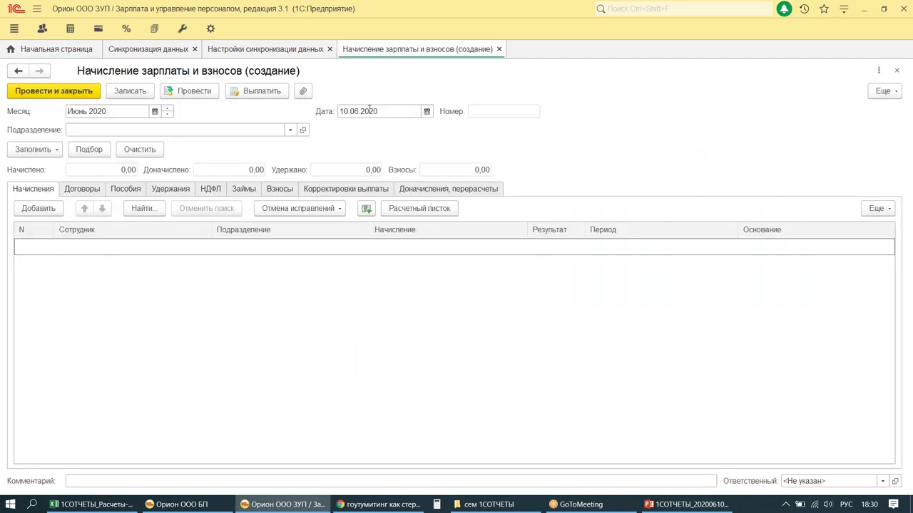
double_click(393, 111)
type("30.")
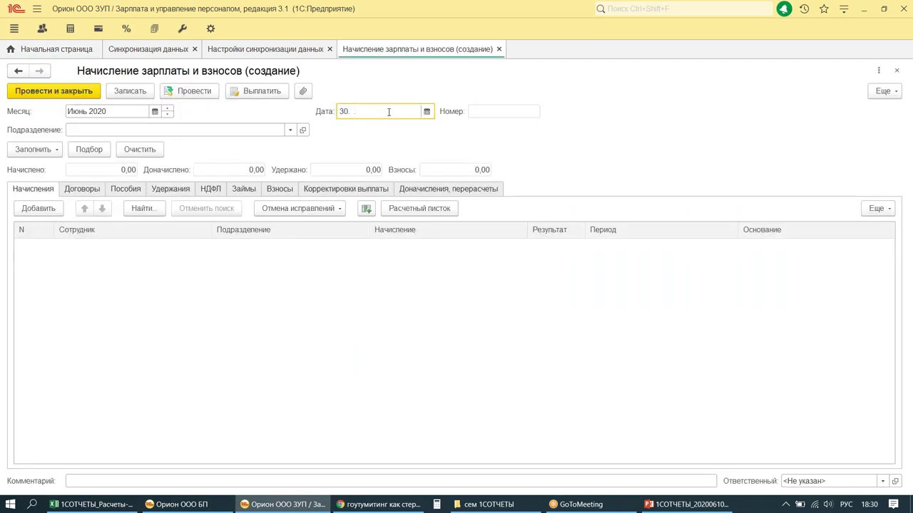
type("06")
key("Tab")
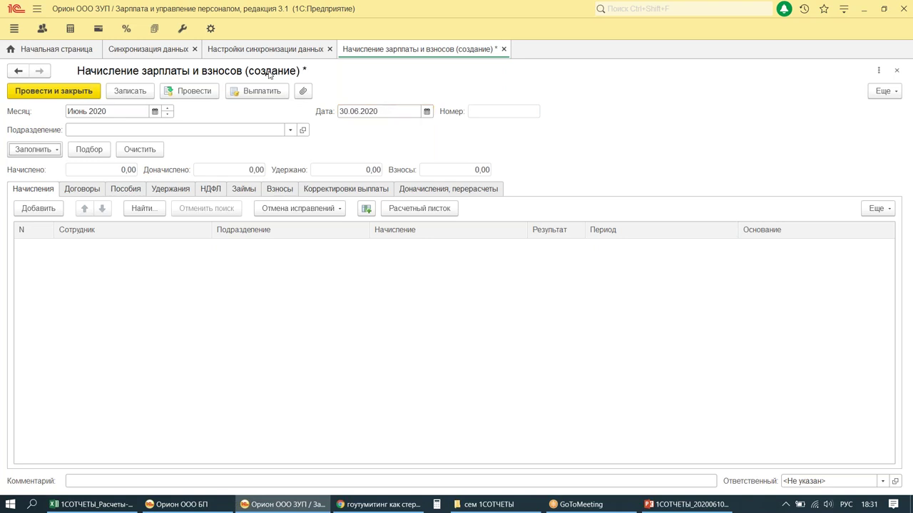
left_click(35, 151)
left_click(61, 166)
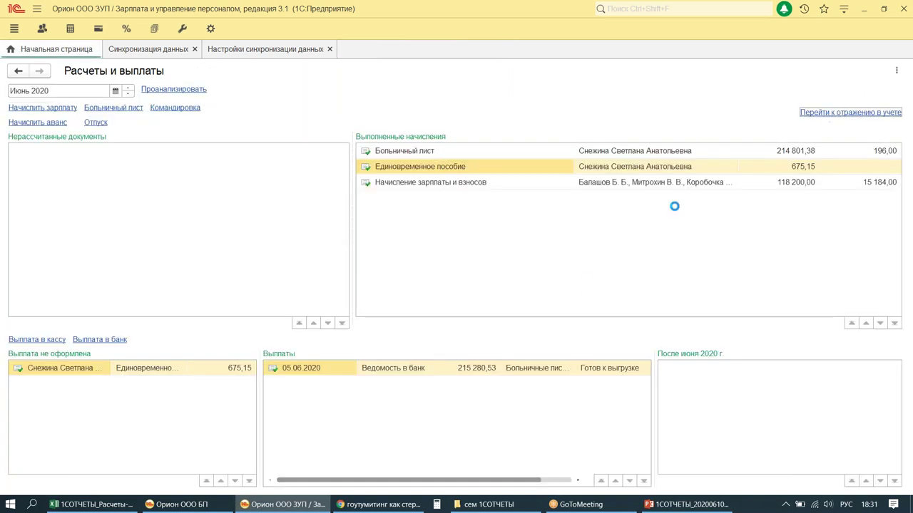
Step: Create a new salary accounting document for June 2020 dated 30.06.2020
left_click(848, 113)
left_click(30, 109)
left_click(169, 108)
left_click(358, 111)
type("3")
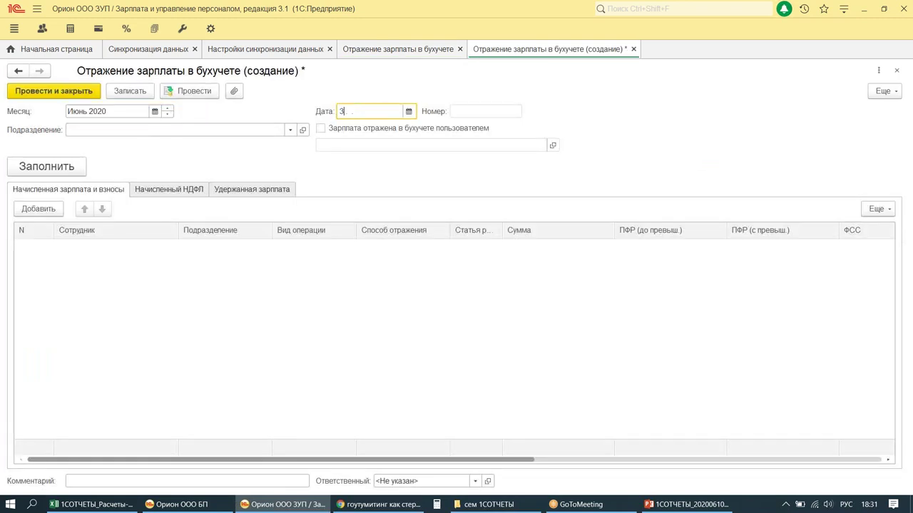
type("0.06.")
left_click(321, 144)
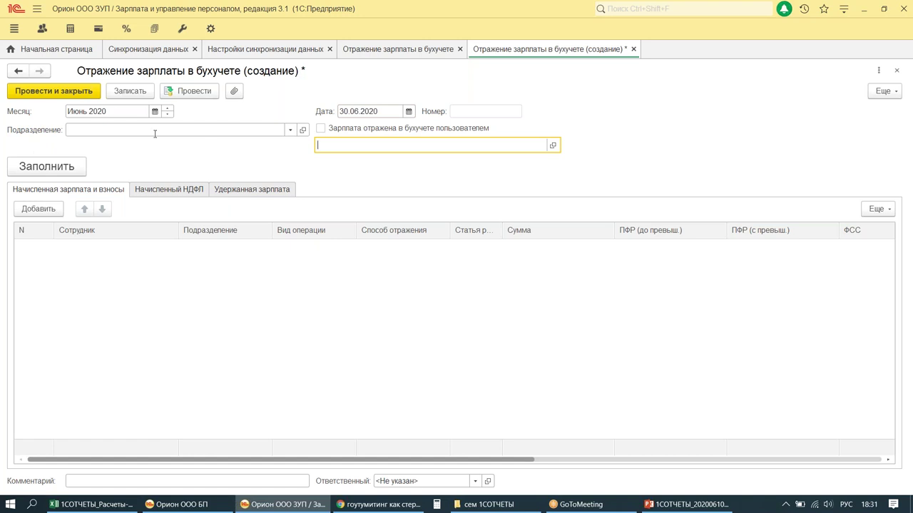
Step: Fill the document with the eleven June salary rows and post it
left_click(44, 171)
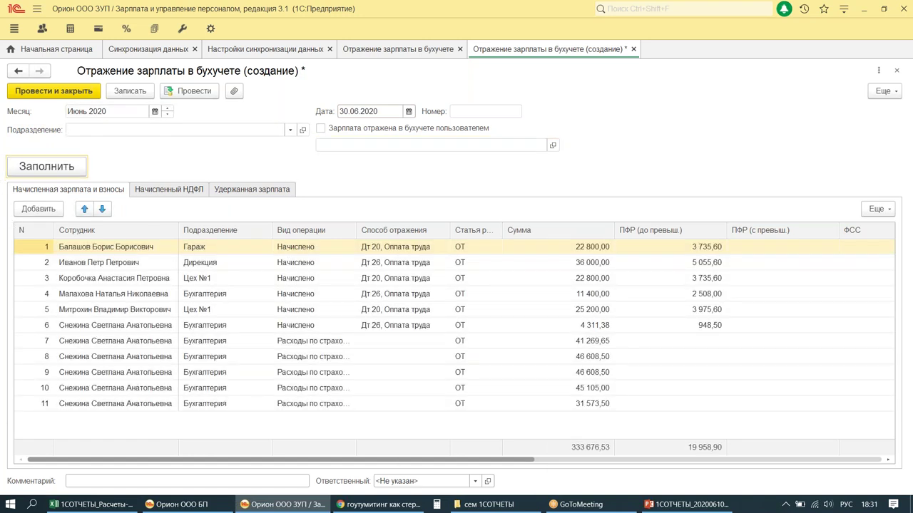
left_click(40, 91)
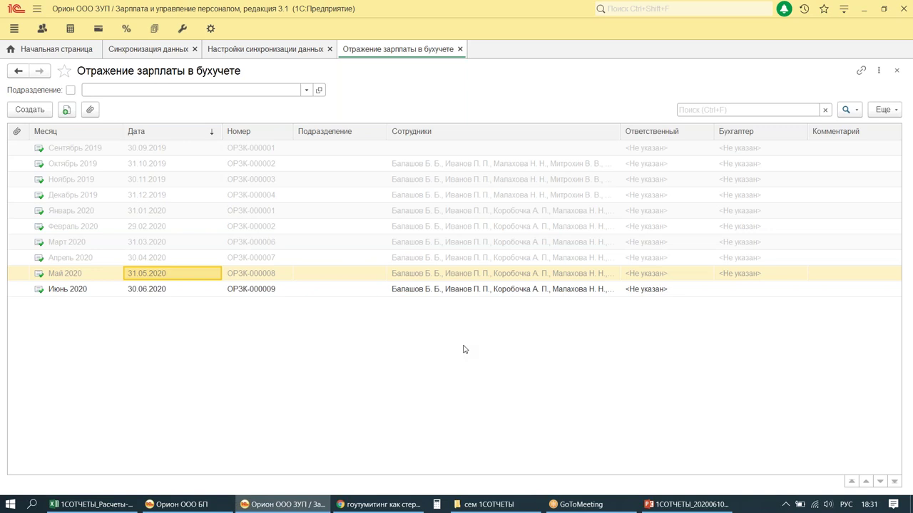
left_click(61, 53)
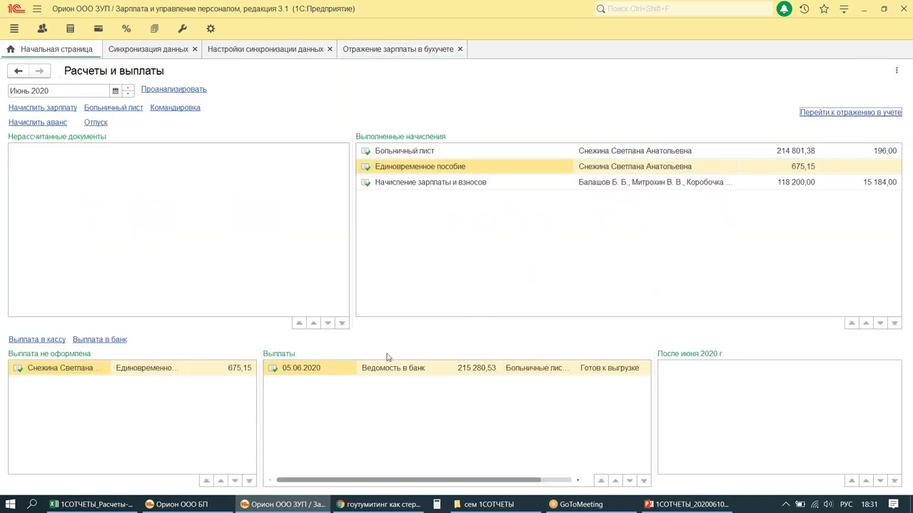
Step: Create a new bank payroll statement dated 03.07.2020
left_click(101, 342)
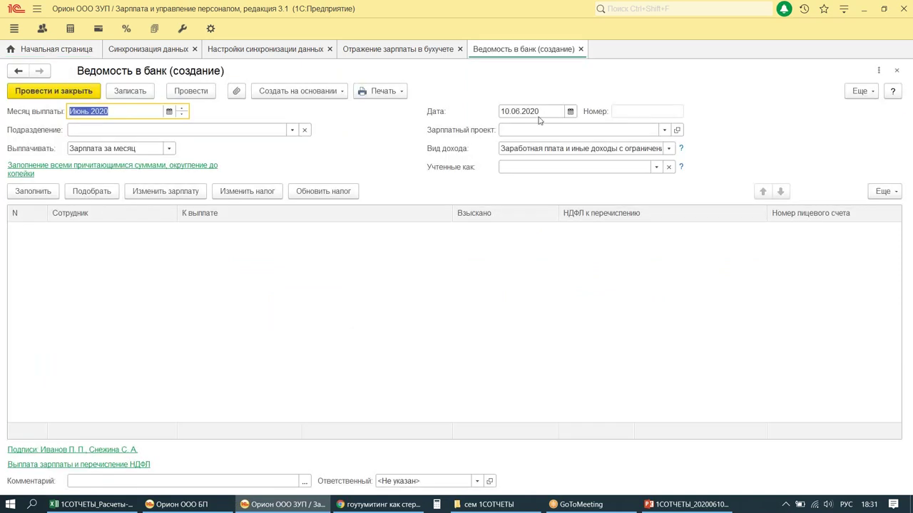
left_click(539, 111)
type("0")
key("Tab")
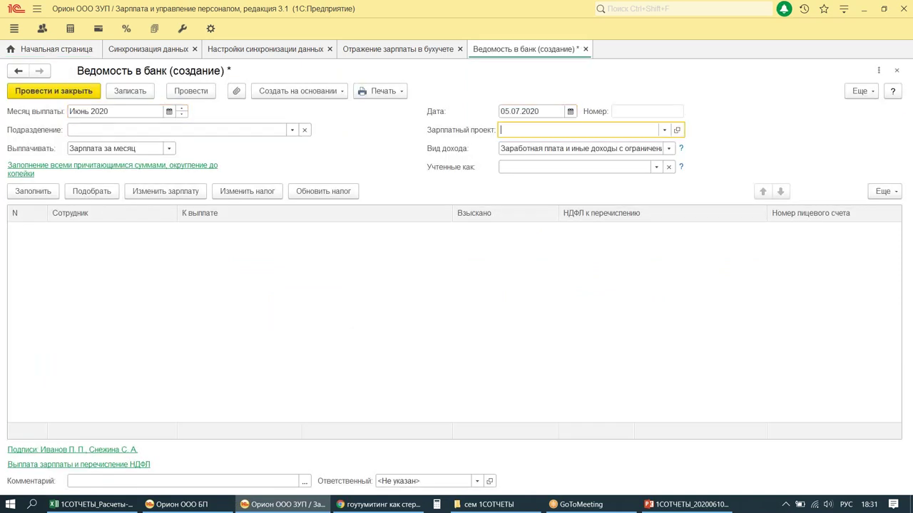
left_click(569, 111)
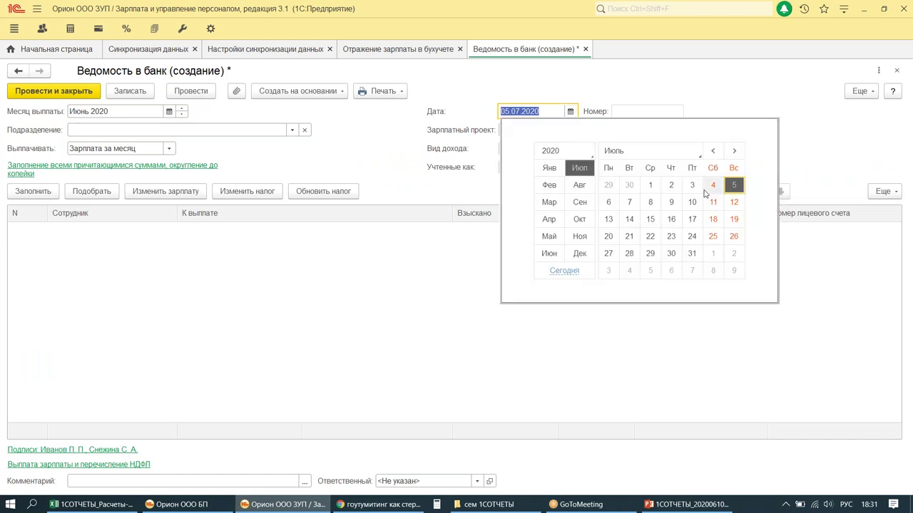
key("Escape")
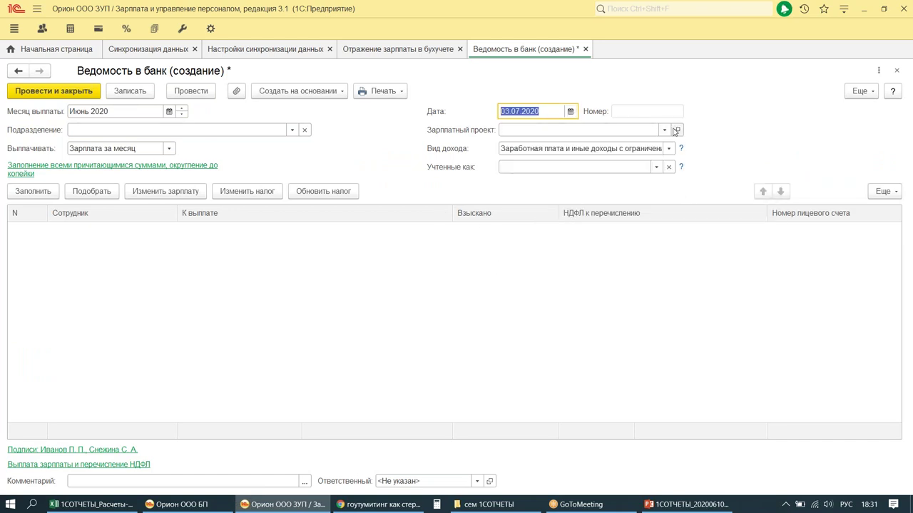
Step: Choose the Сбербанк salary project, fill in five employees' 103 016,00, and post the statement
left_click(664, 130)
left_click(560, 149)
left_click(33, 191)
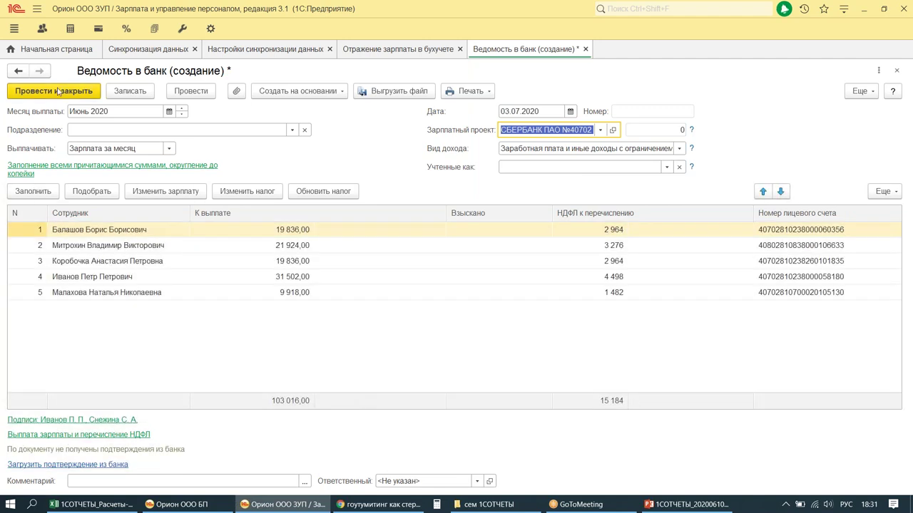
mouse_move(492, 505)
key("ctrl+Return")
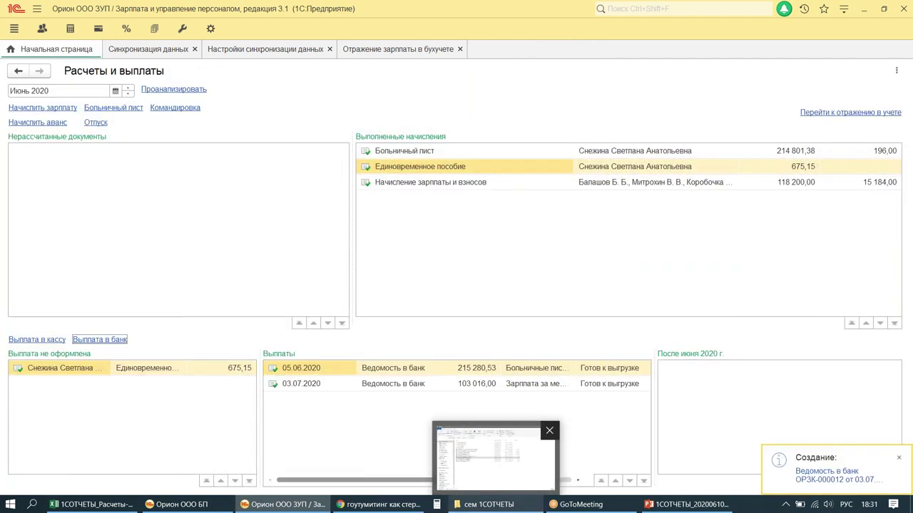
left_click(241, 50)
Step: Run data synchronisation with Орион ООО БП and dismiss the Internet support legality-check prompt
left_click(270, 107)
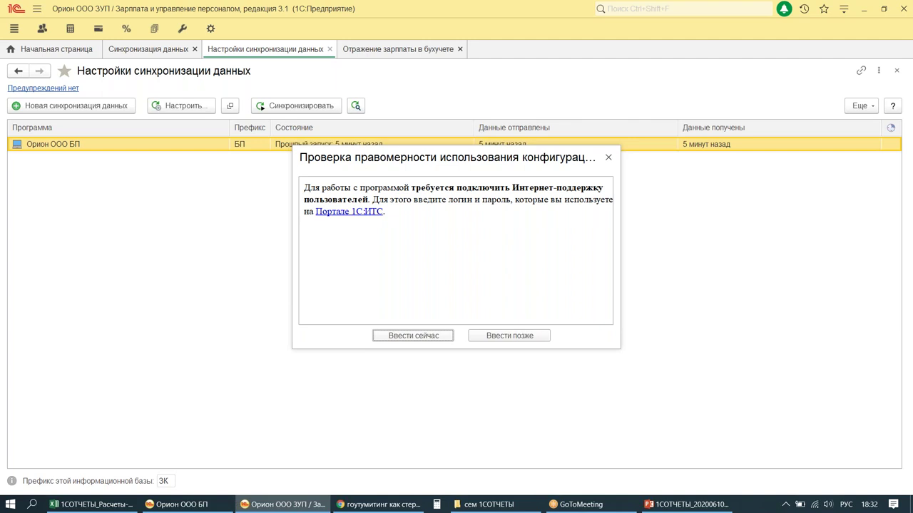
left_click(608, 157)
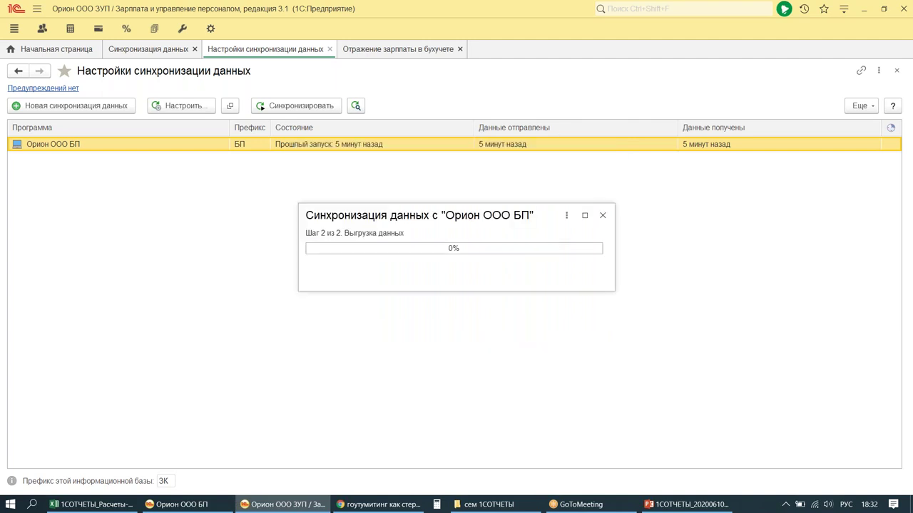
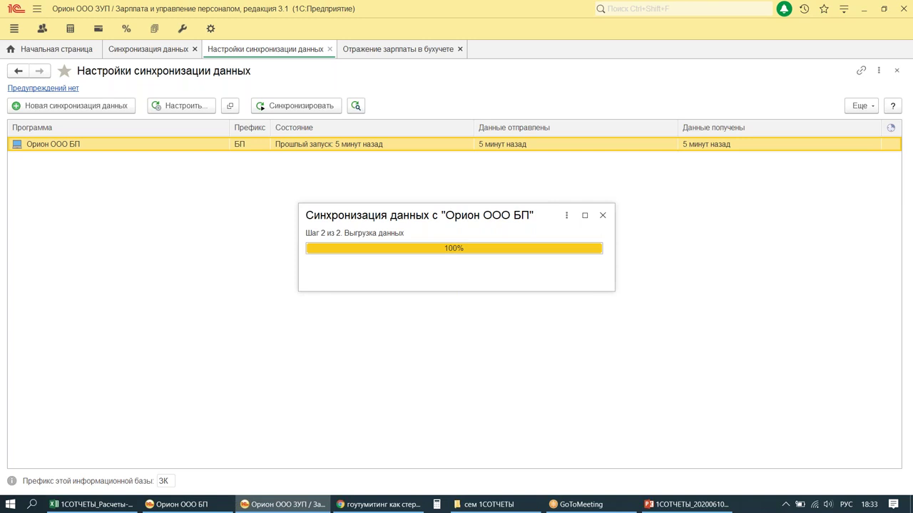
Step: Close the completed Орион ООО БП sync window and switch to the Орион ООО БП accounting base
left_click(588, 278)
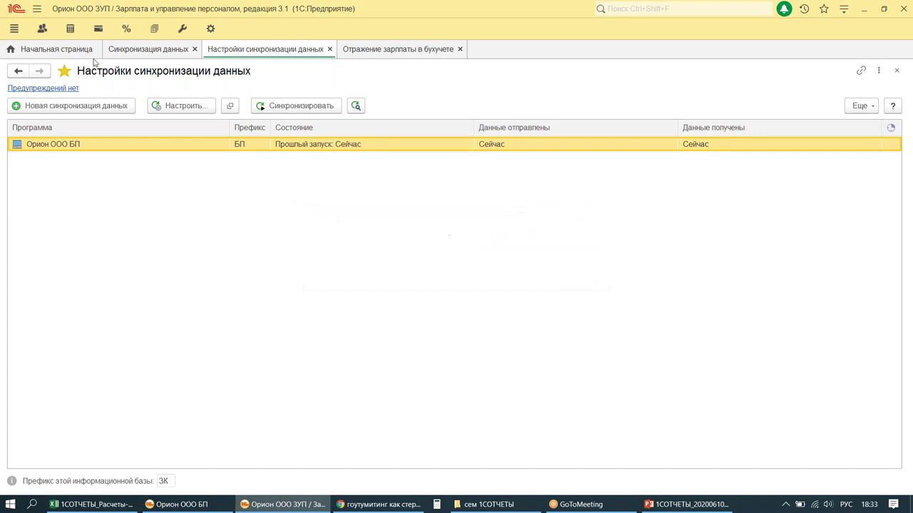
left_click(181, 505)
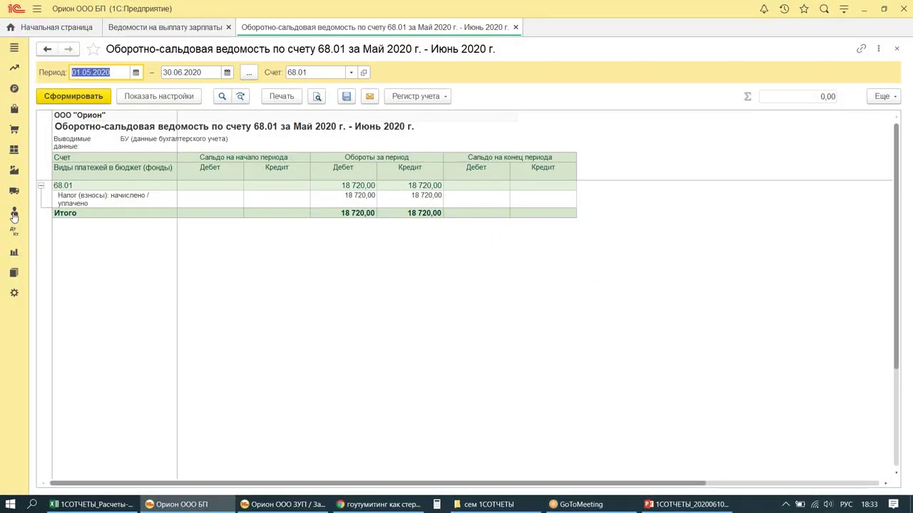
Step: Refresh the payroll pay statements list so synced statement ОРЗК-000012 appears
left_click(14, 211)
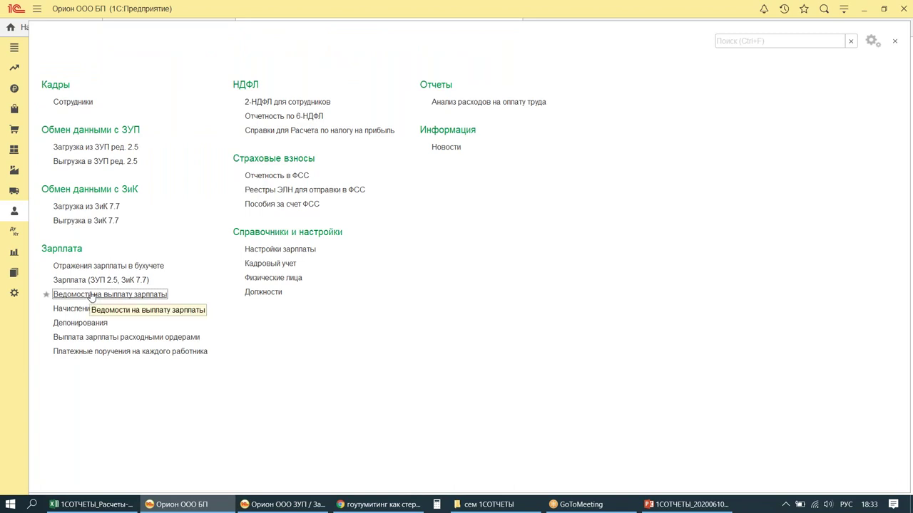
left_click(91, 295)
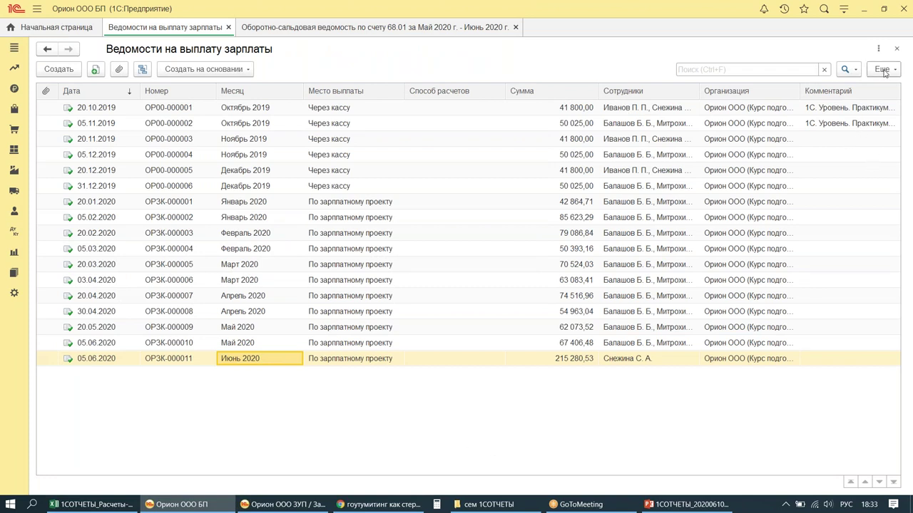
left_click(883, 69)
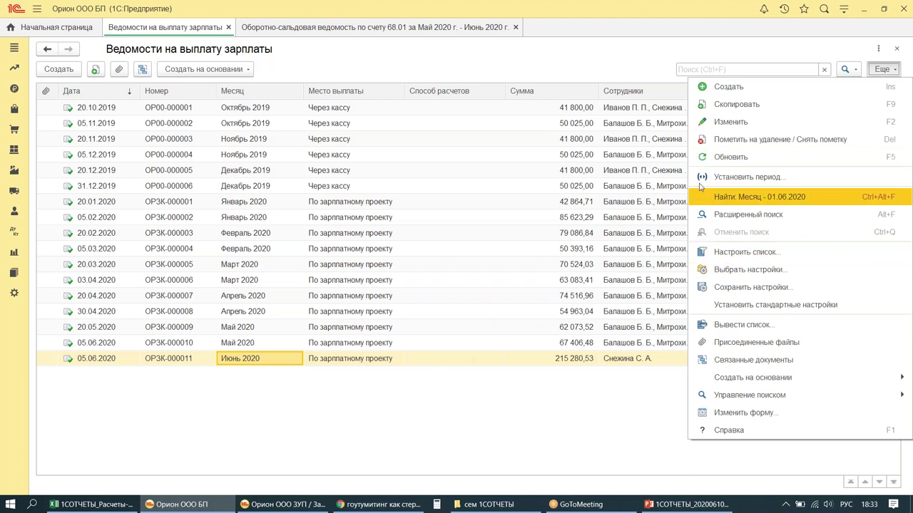
key("Return")
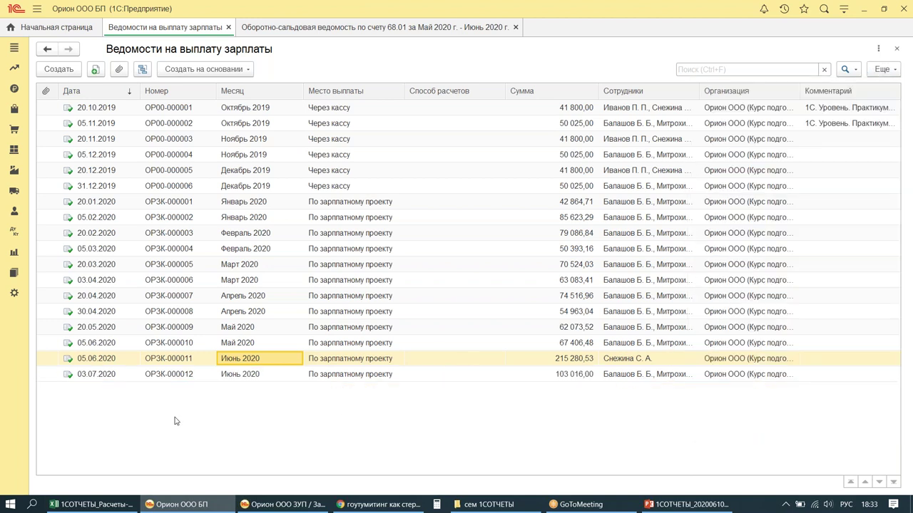
left_click_drag(38, 365, 482, 386)
left_click(12, 233)
left_click(14, 211)
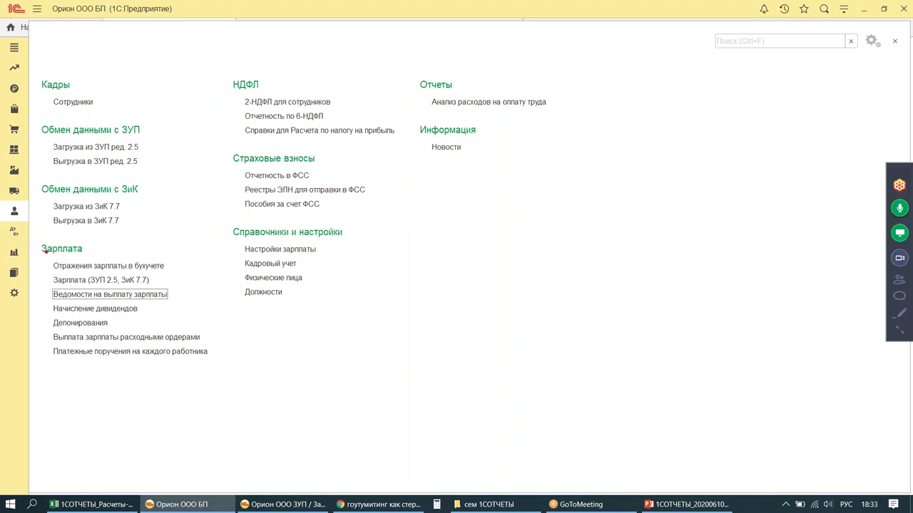
left_click_drag(44, 249, 213, 285)
mouse_move(172, 208)
left_mouse_down()
mouse_move(156, 247)
mouse_move(178, 230)
left_mouse_up()
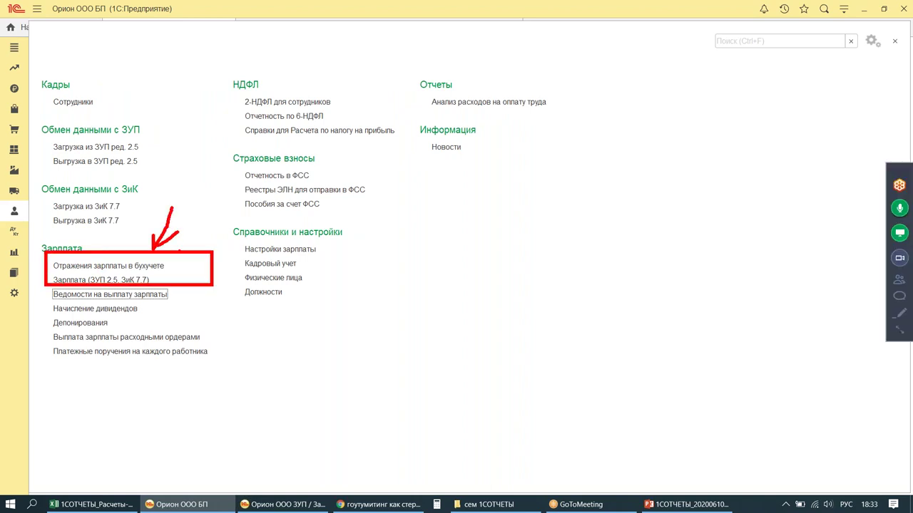
Step: Build the turnover-balance sheet for account 70 for June 2020
left_click(13, 252)
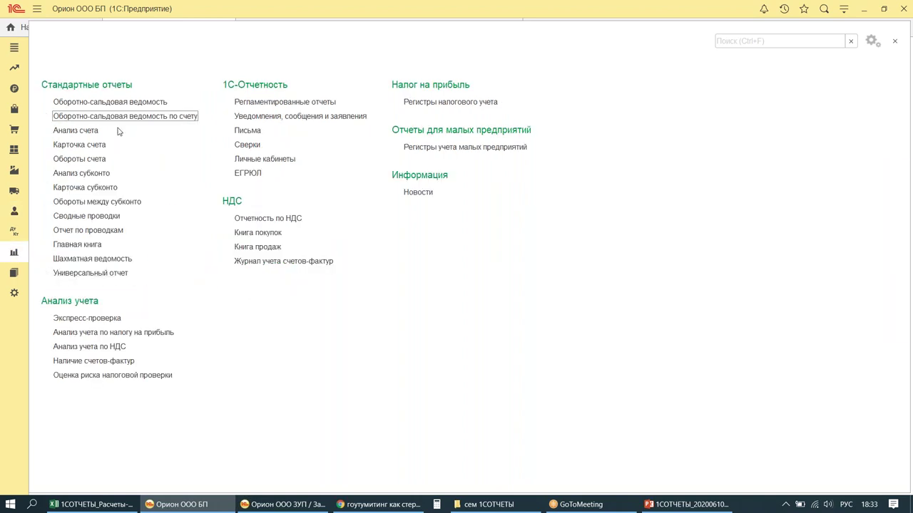
left_click(116, 115)
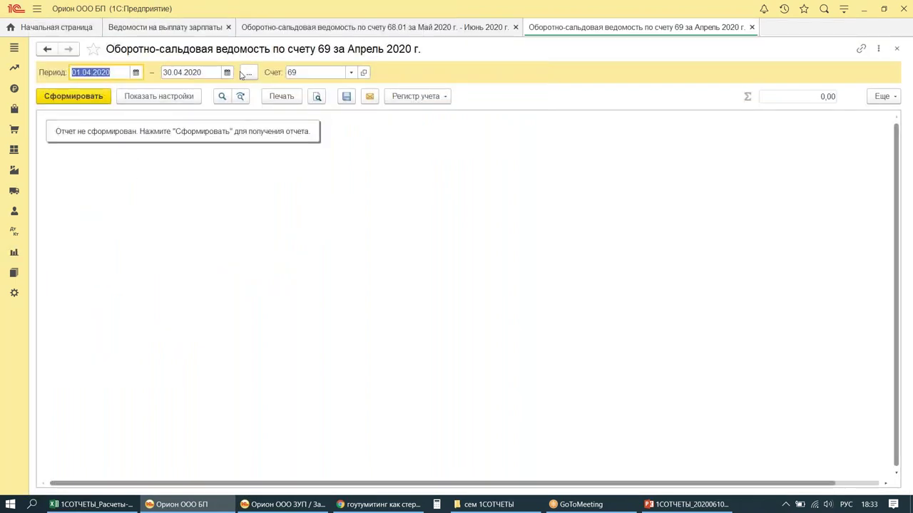
left_click(246, 73)
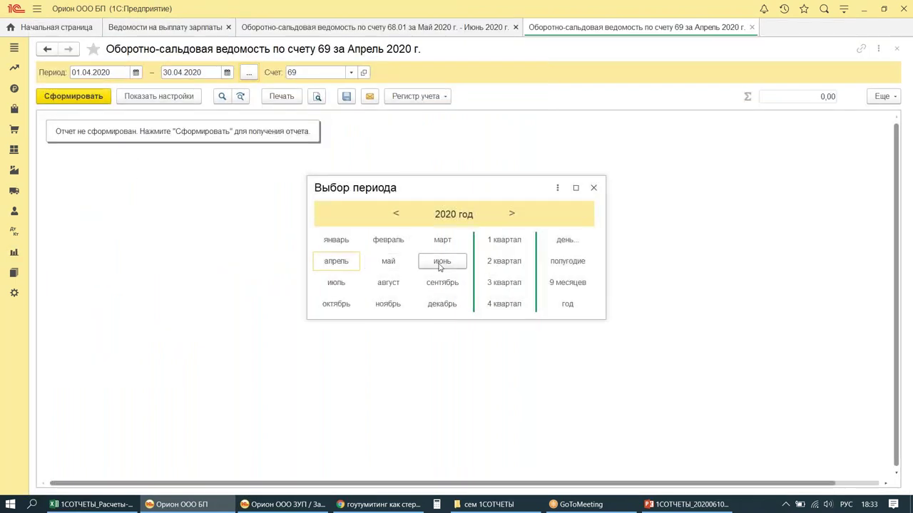
left_click(440, 262)
left_click(303, 71)
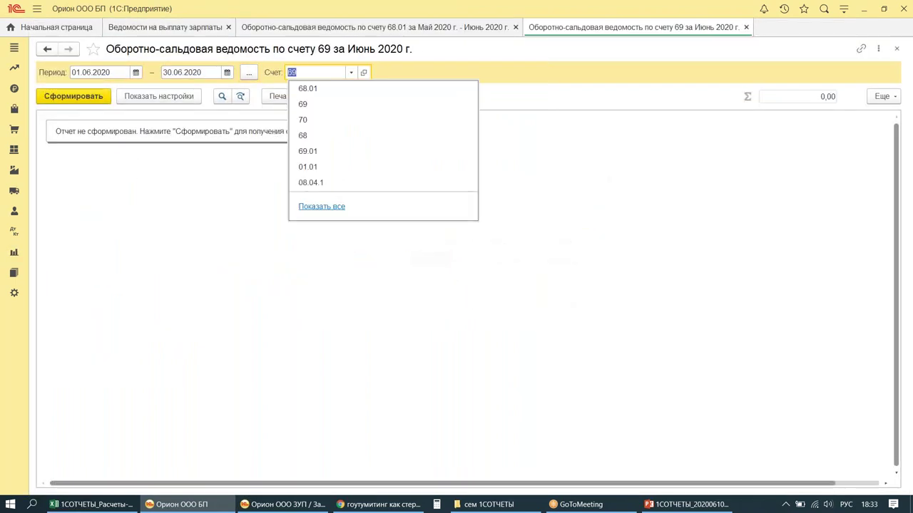
type("70")
left_click(78, 95)
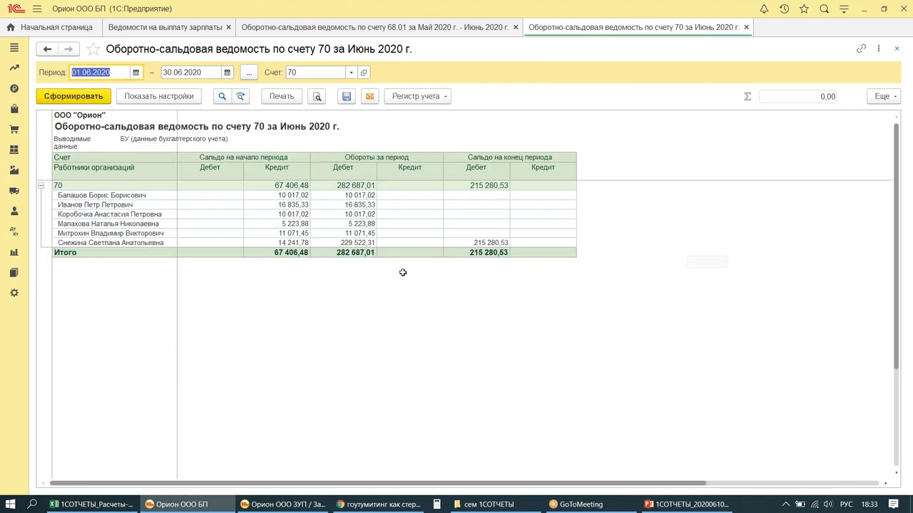
mouse_move(379, 181)
left_mouse_down()
mouse_move(450, 171)
mouse_move(380, 168)
left_mouse_up()
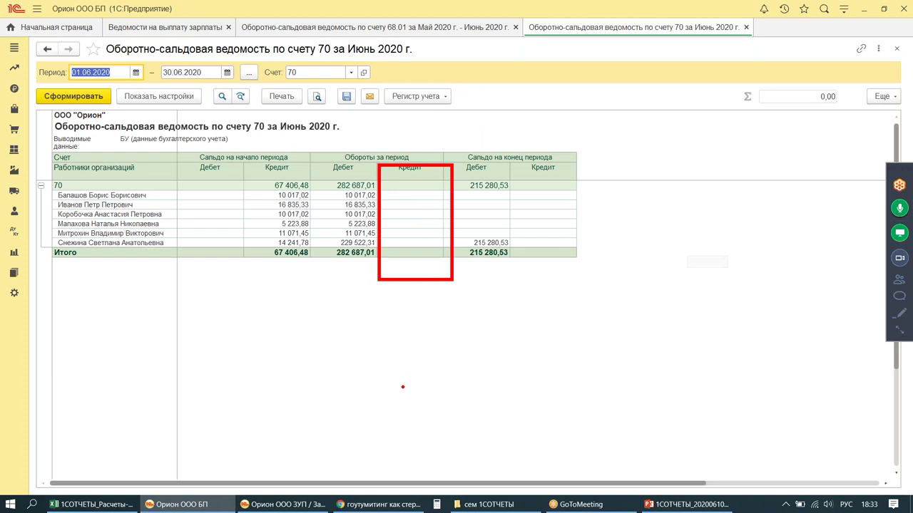
mouse_move(314, 181)
left_mouse_down()
mouse_move(356, 288)
mouse_move(342, 172)
left_mouse_up()
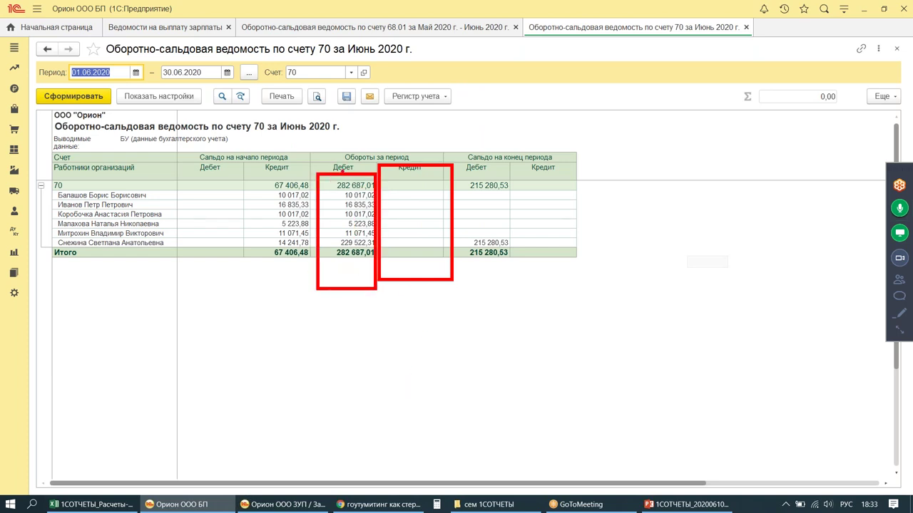
mouse_move(262, 175)
left_mouse_down()
mouse_move(335, 154)
mouse_move(335, 171)
mouse_move(350, 152)
left_mouse_up()
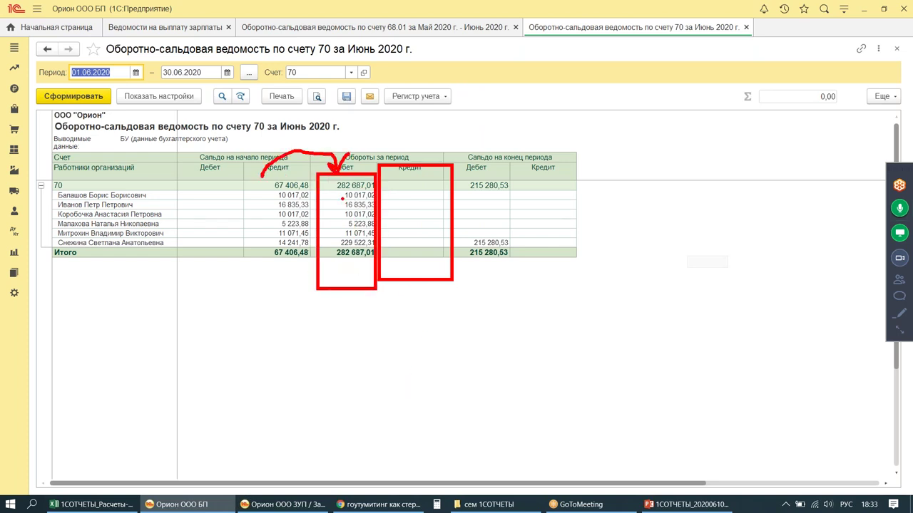
Step: Tick Отражено в учете on the June 2020 salary accounting document and post it
left_click(154, 29)
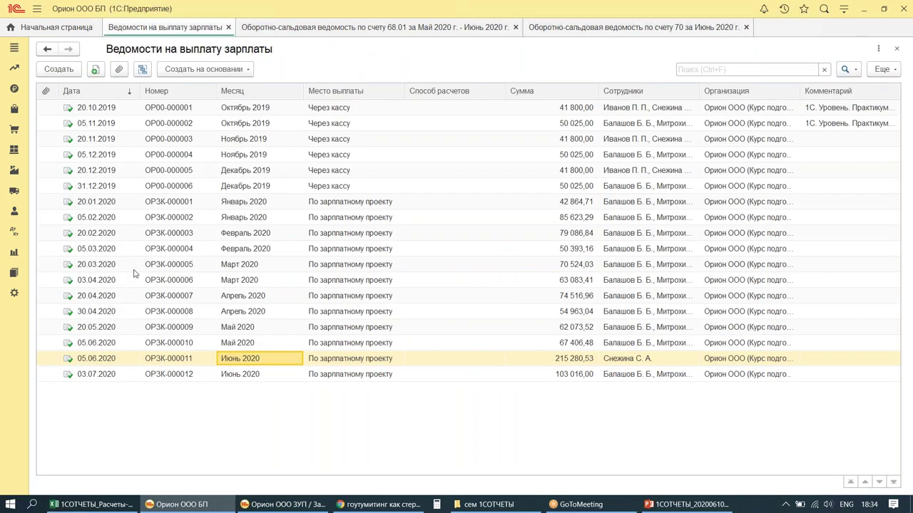
left_click(18, 211)
left_click(95, 267)
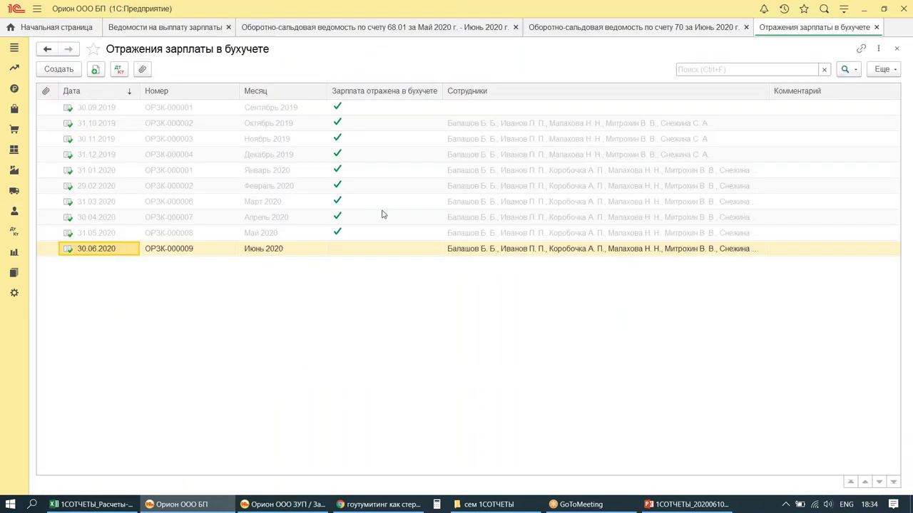
left_click(273, 253)
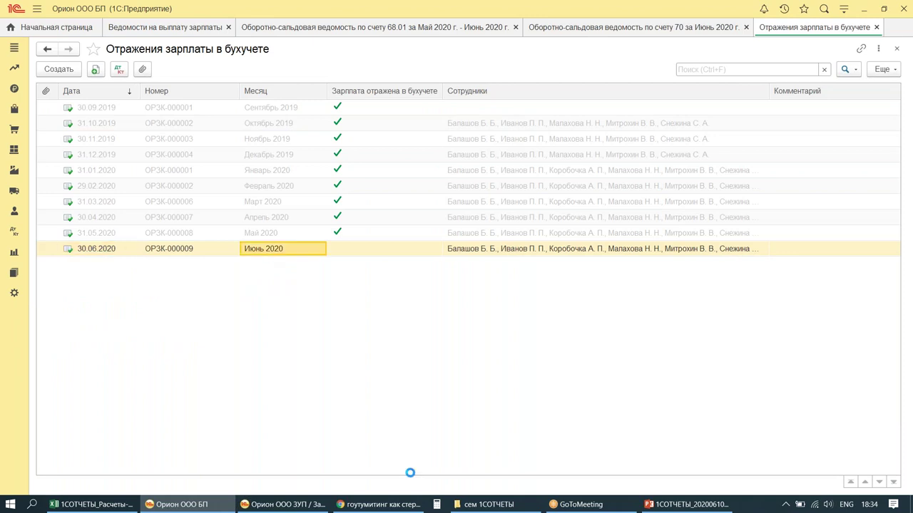
left_click(183, 112)
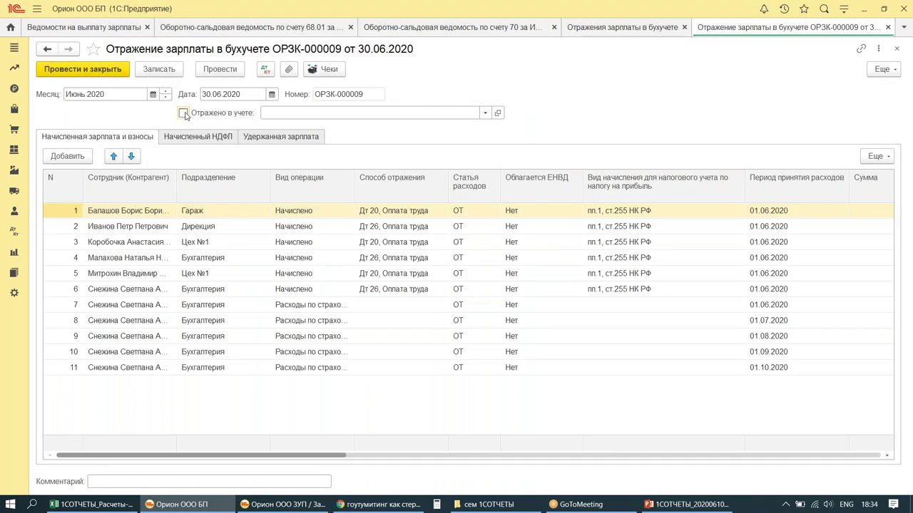
left_click(72, 75)
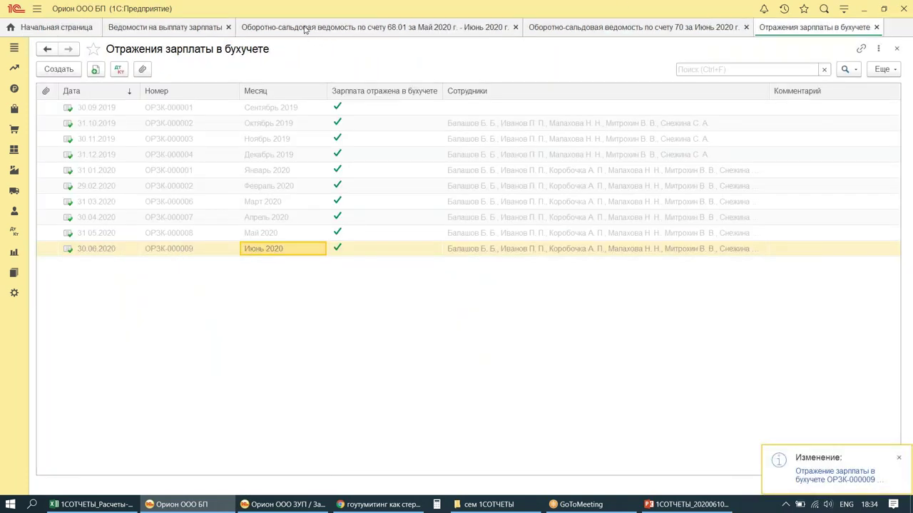
Step: Regenerate the account 70 June report, now closing with 103 016,00 credit
left_click(306, 28)
left_click(613, 28)
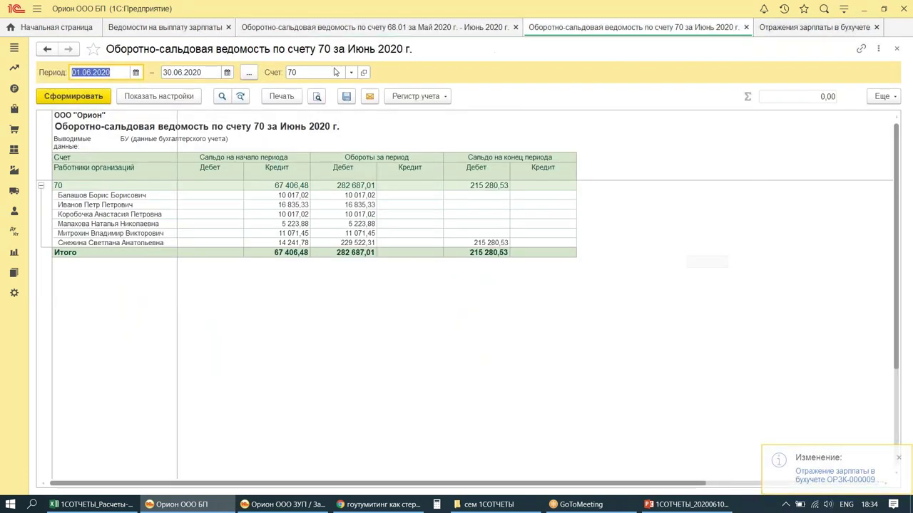
left_click(74, 95)
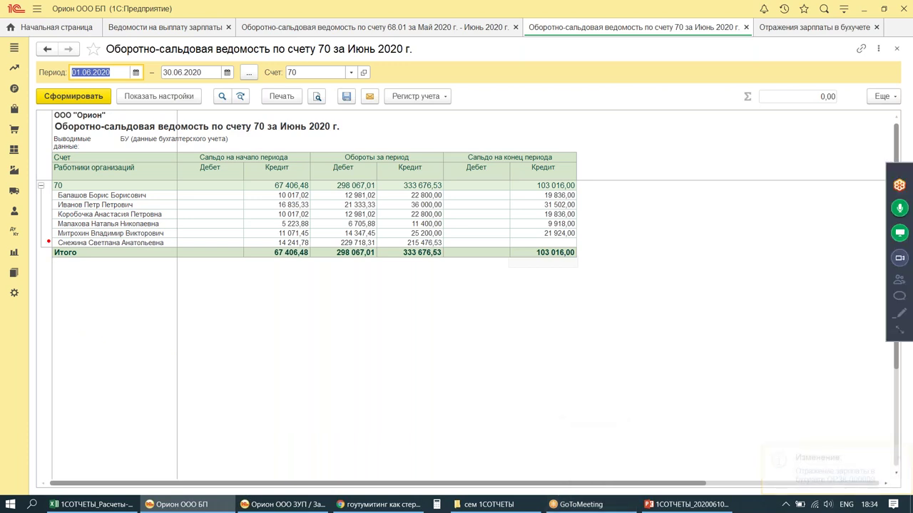
left_click_drag(48, 236, 620, 281)
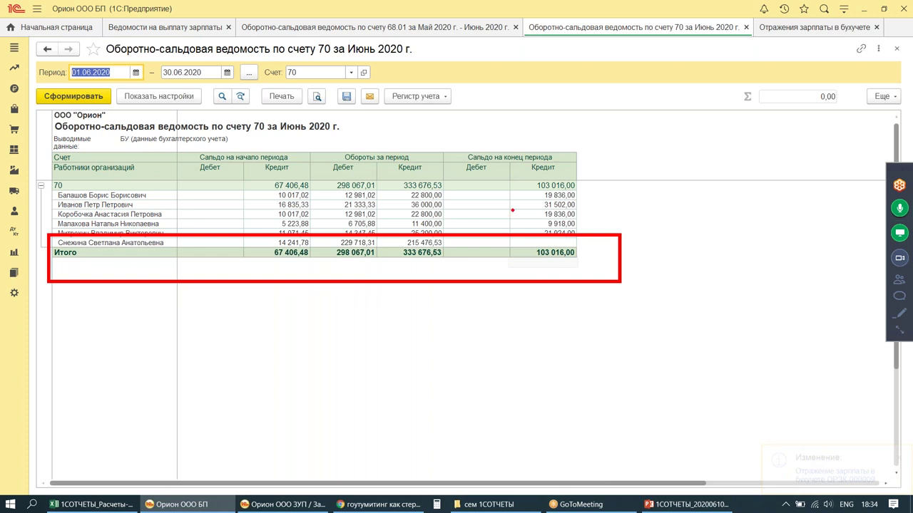
left_click_drag(500, 169, 581, 243)
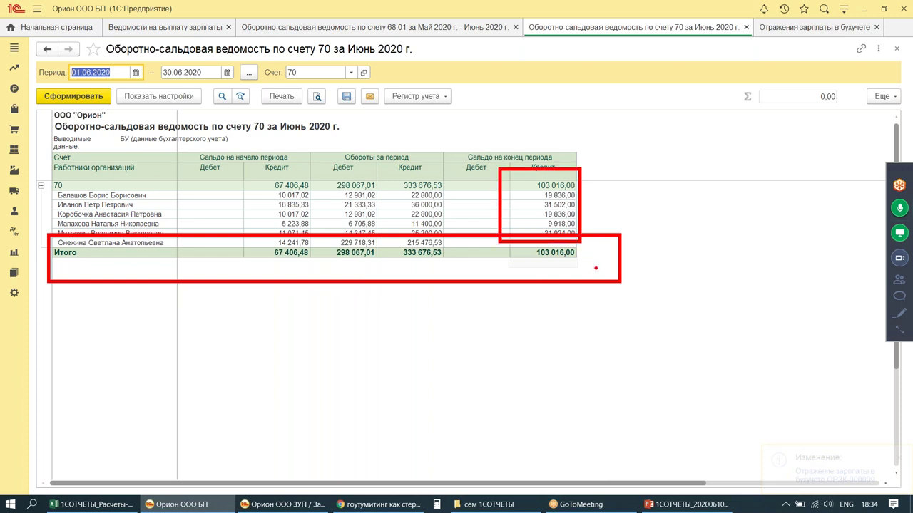
key("Escape")
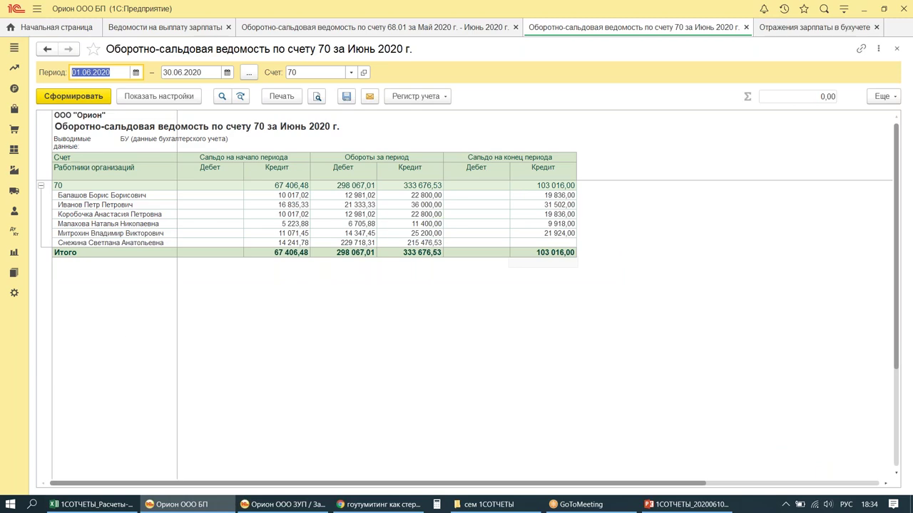
Step: Mark pay statement ОРЗК-000012 as paid
left_click(159, 28)
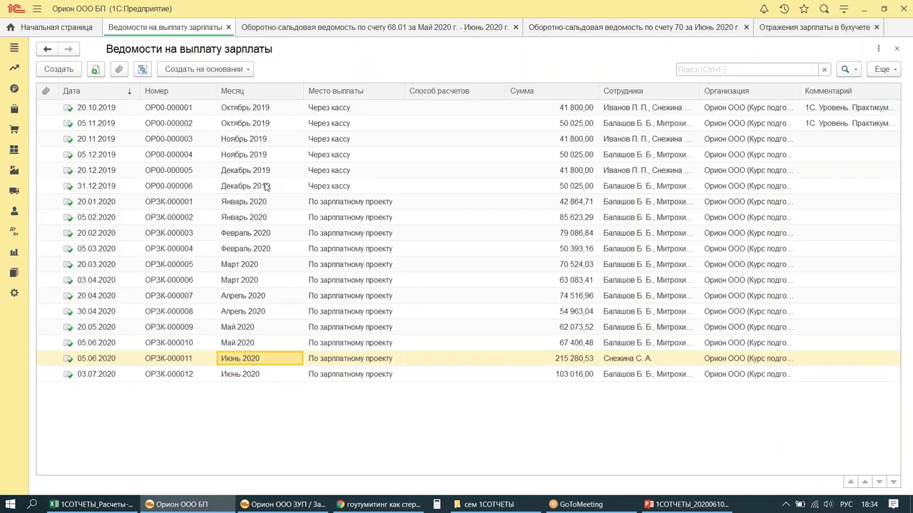
double_click(273, 374)
left_click(122, 458)
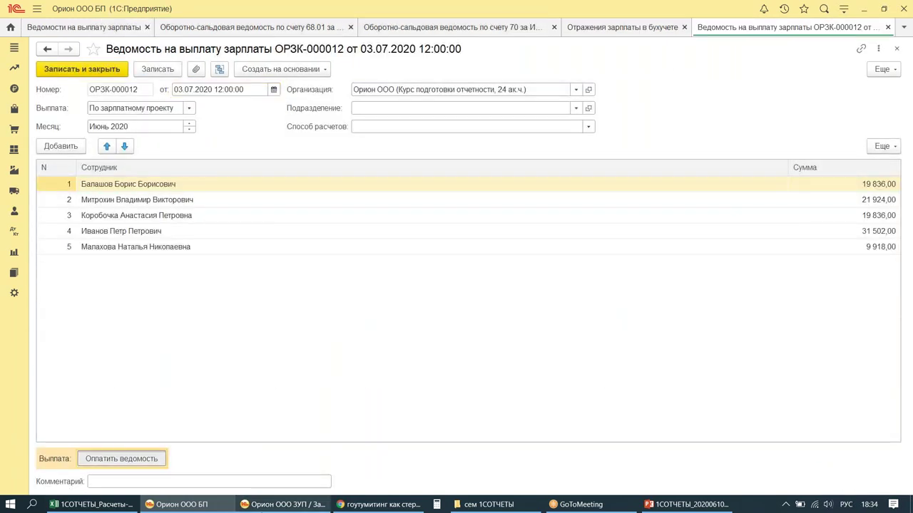
mouse_move(261, 504)
key("Escape")
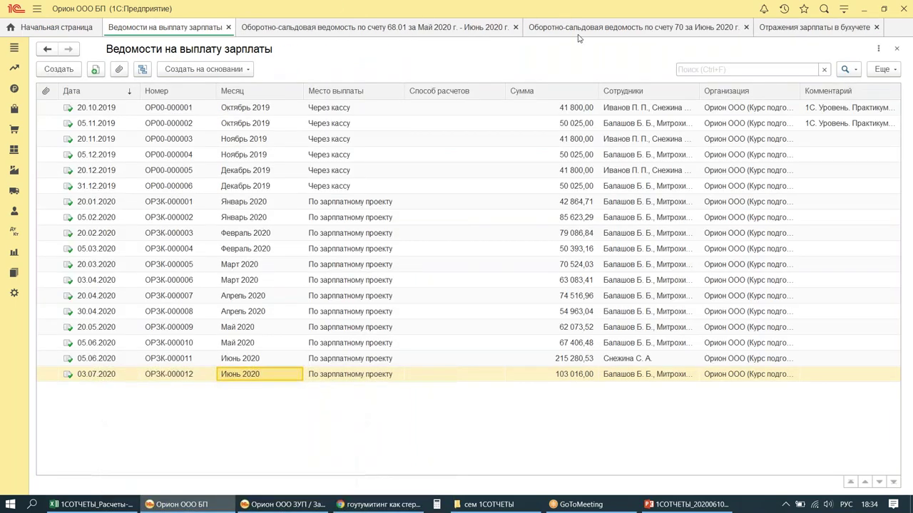
Step: Rebuild the account 70 balance sheet with end date 03.07.2020
left_click(581, 28)
left_click(73, 96)
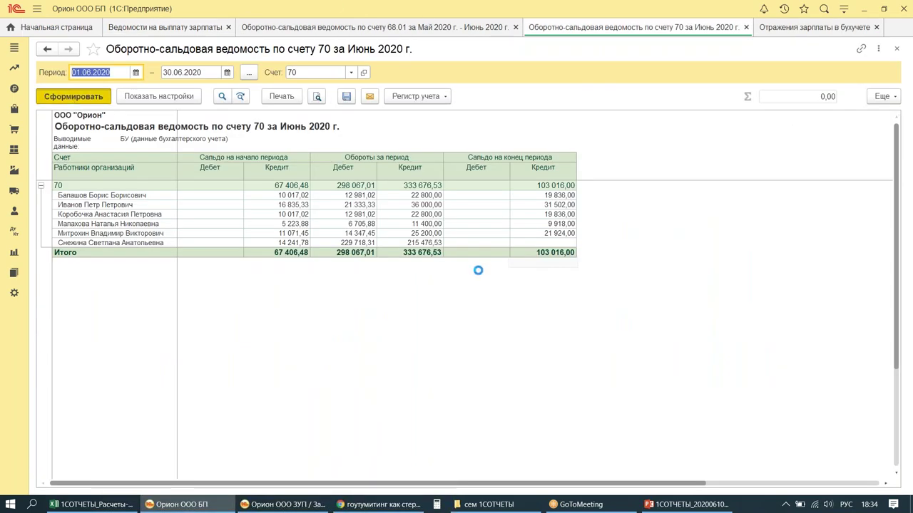
key("Tab")
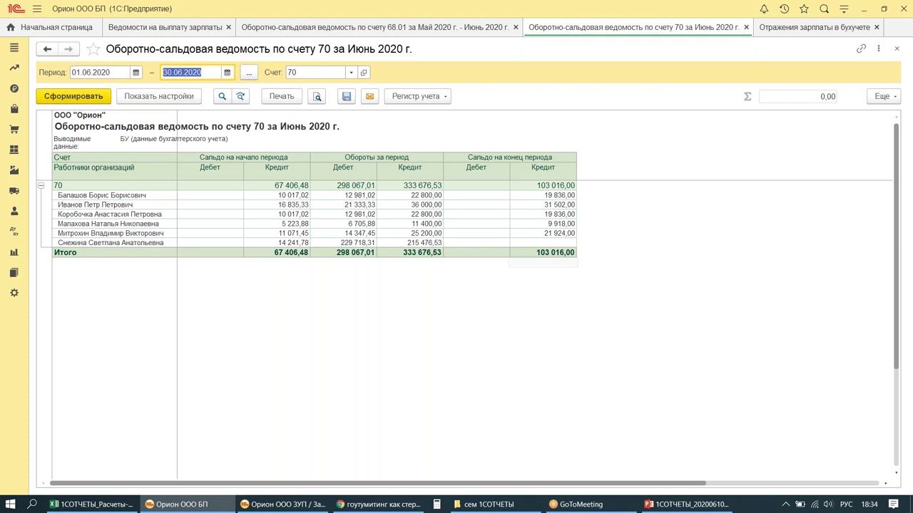
type("03.07.2020")
key("Tab")
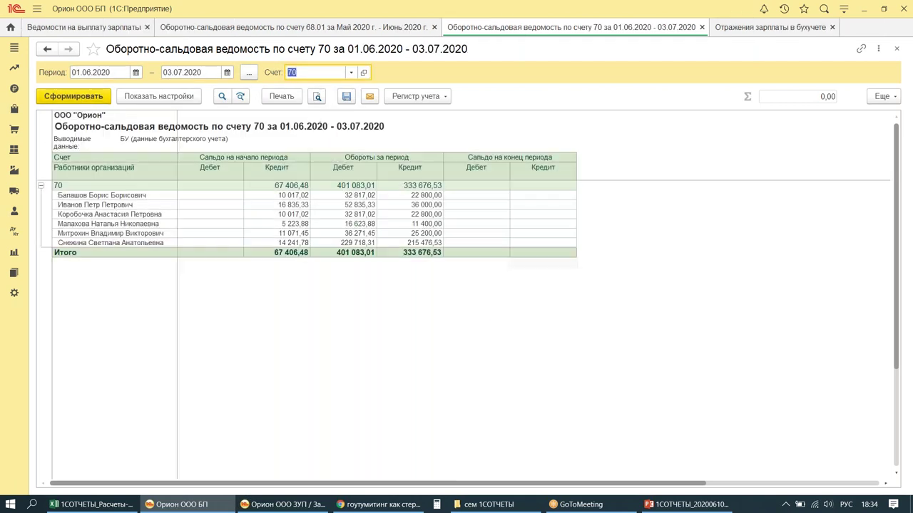
mouse_move(443, 138)
left_mouse_down()
mouse_move(447, 157)
mouse_move(667, 326)
left_mouse_up()
left_click_drag(503, 178, 508, 179)
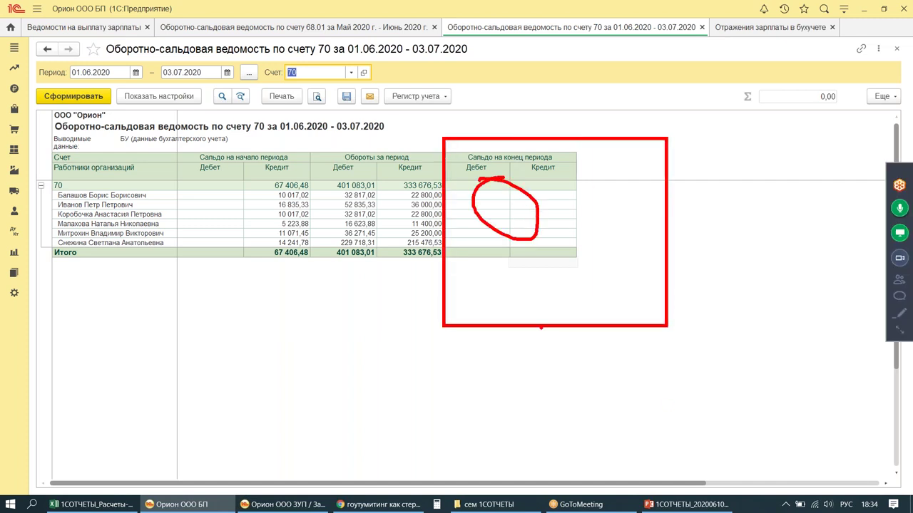
Step: Set the working date to 03.07.2020 in personal settings and save
left_click(804, 8)
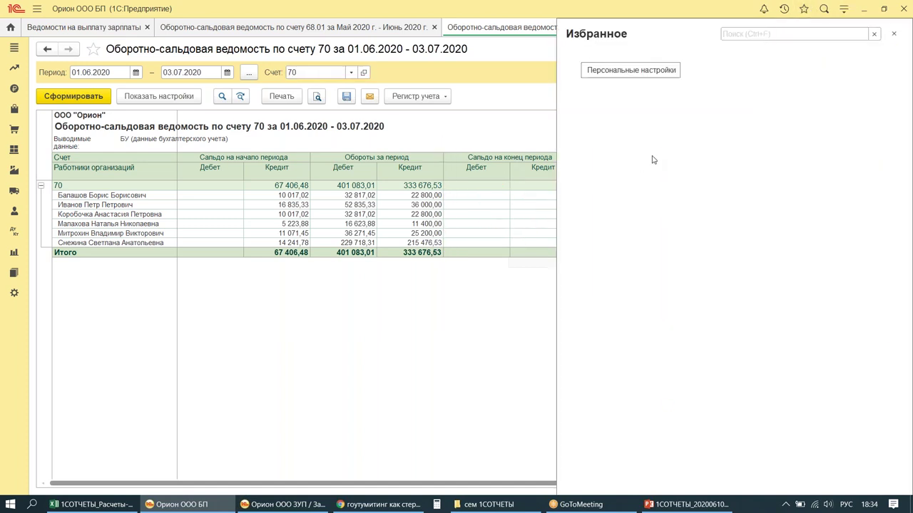
left_click(623, 68)
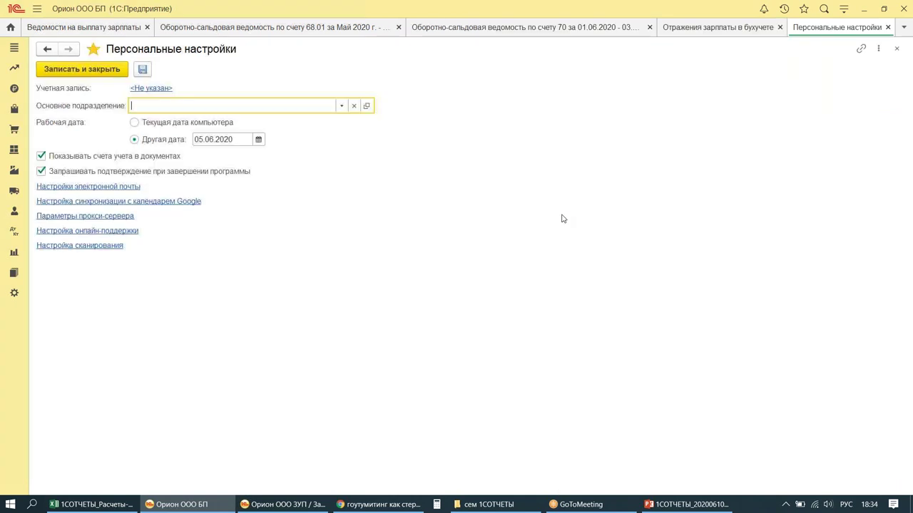
left_click(258, 139)
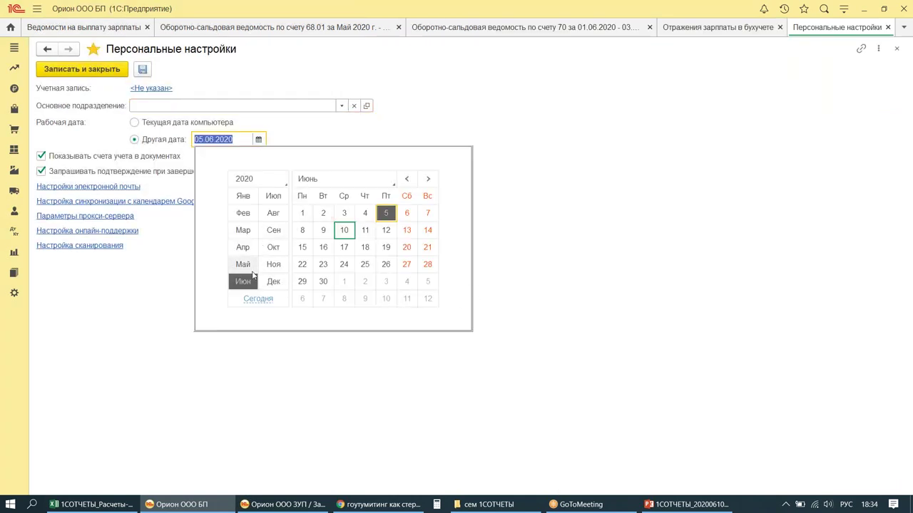
left_click(273, 196)
left_click(386, 213)
left_click(108, 75)
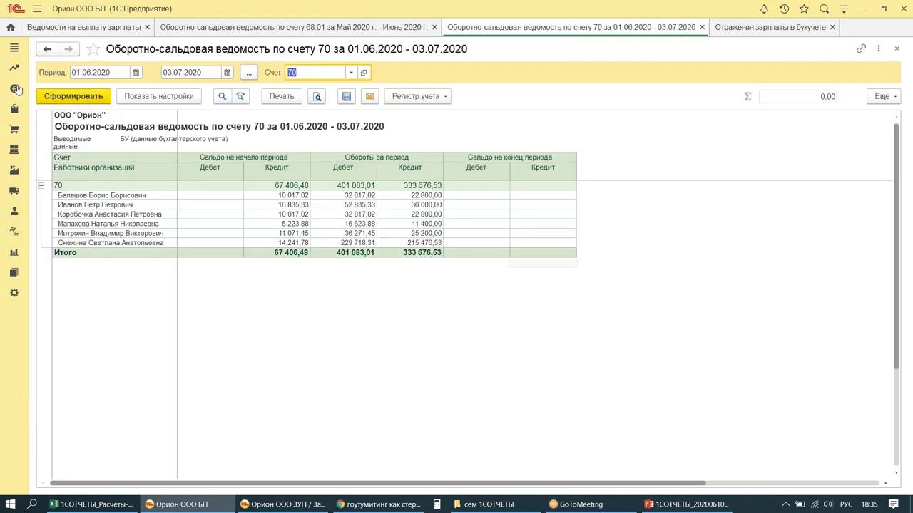
Step: Create payment orders for accrued taxes and contributions, excluding НДС
left_click(17, 88)
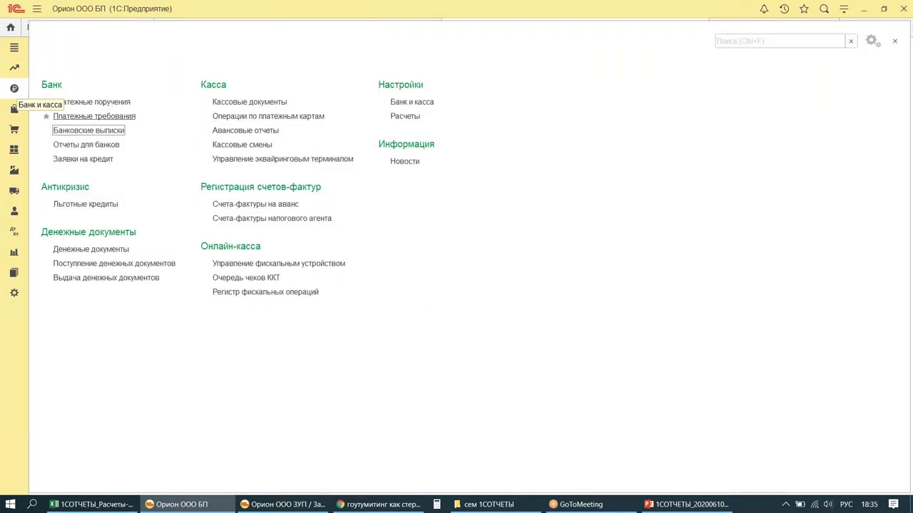
left_click(114, 104)
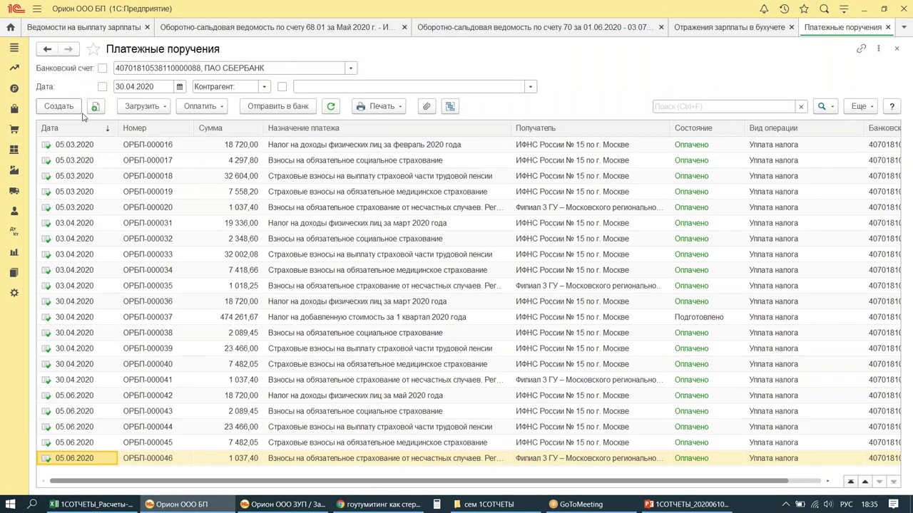
left_click(199, 107)
left_click(391, 226)
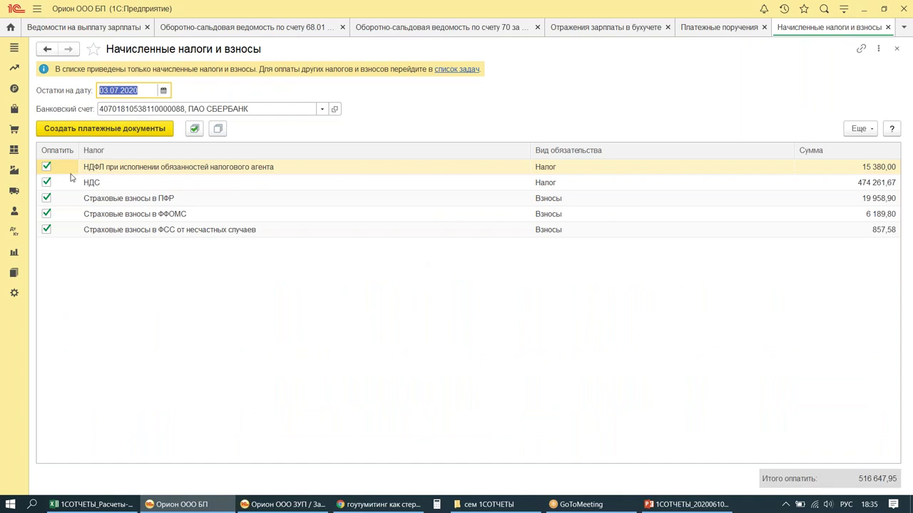
left_click(46, 182)
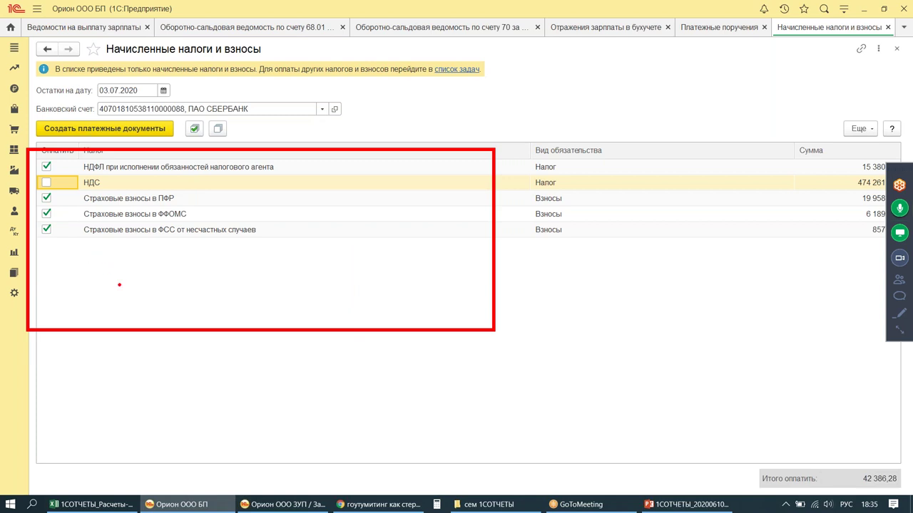
left_click_drag(72, 191, 303, 262)
left_click_drag(325, 211, 417, 212)
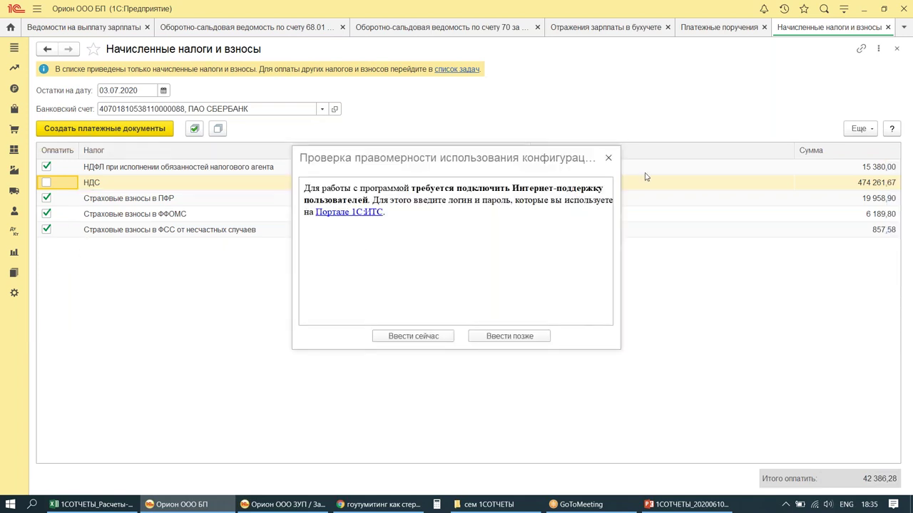
left_click(608, 157)
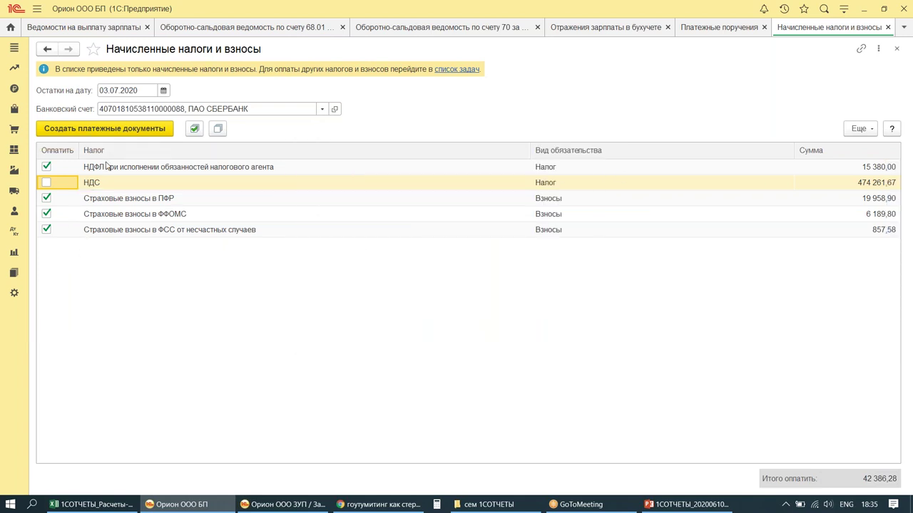
left_click(79, 131)
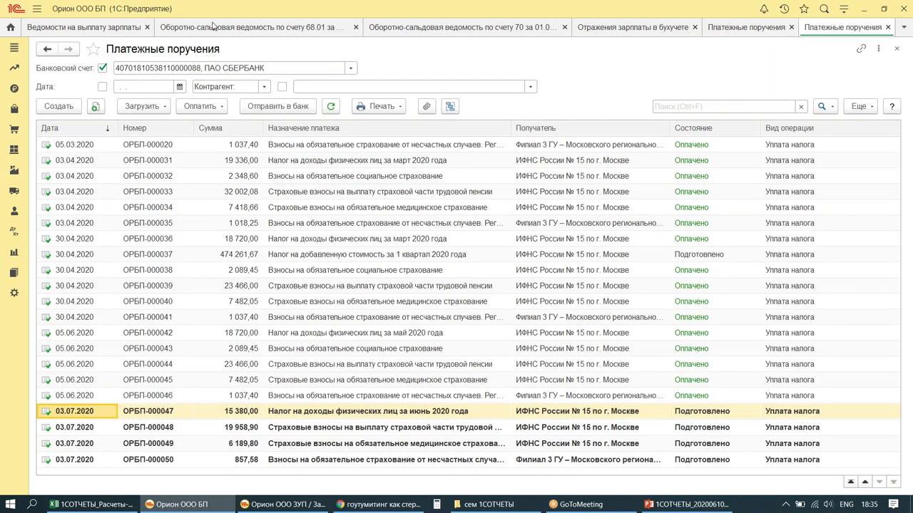
Step: Generate bank write-offs dated 03.07.2020 for all four payment orders
left_click(11, 89)
left_click(82, 131)
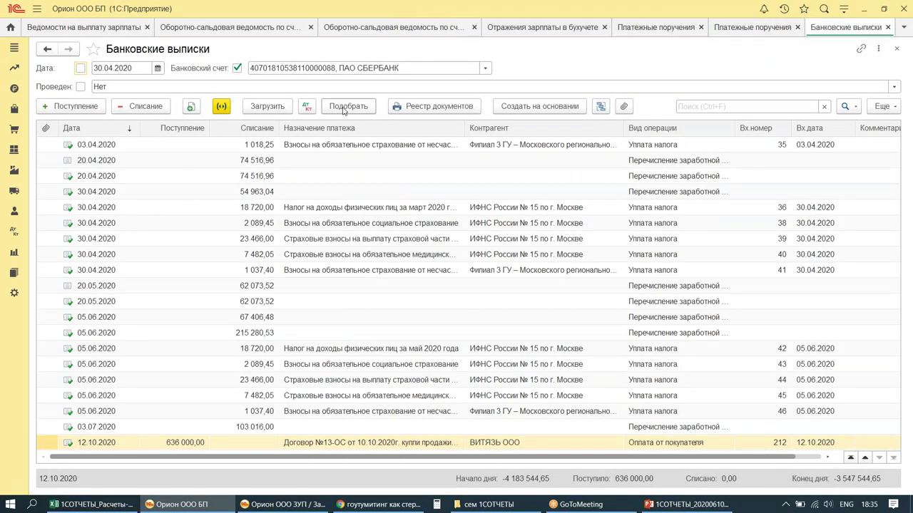
left_click(344, 107)
left_click(602, 79)
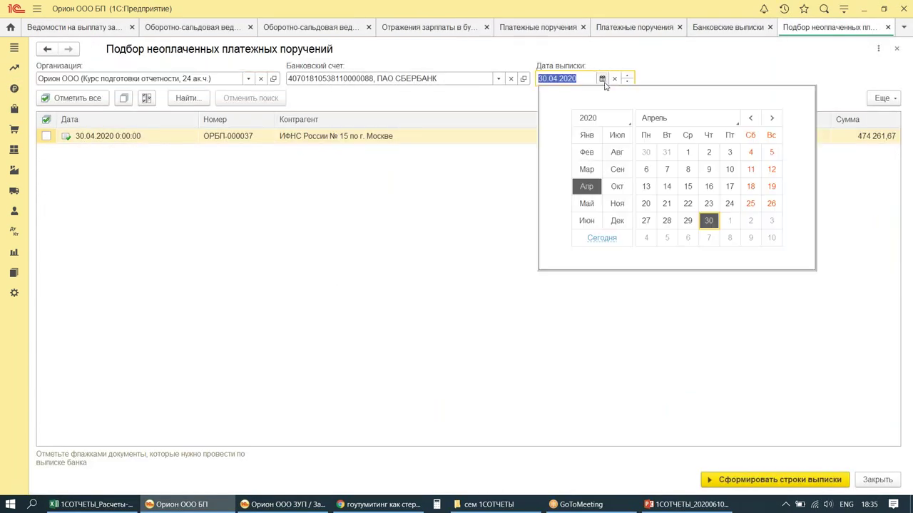
left_click(617, 135)
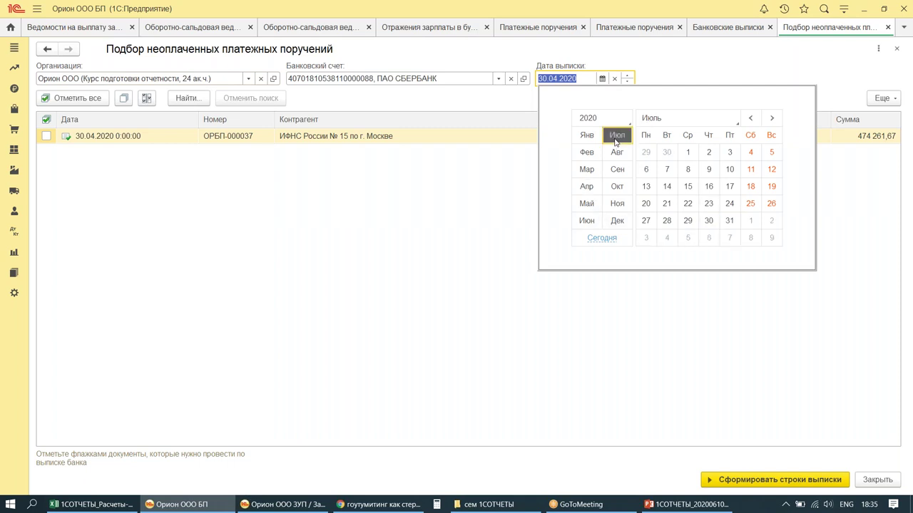
left_click(729, 152)
left_click(78, 100)
left_click(774, 480)
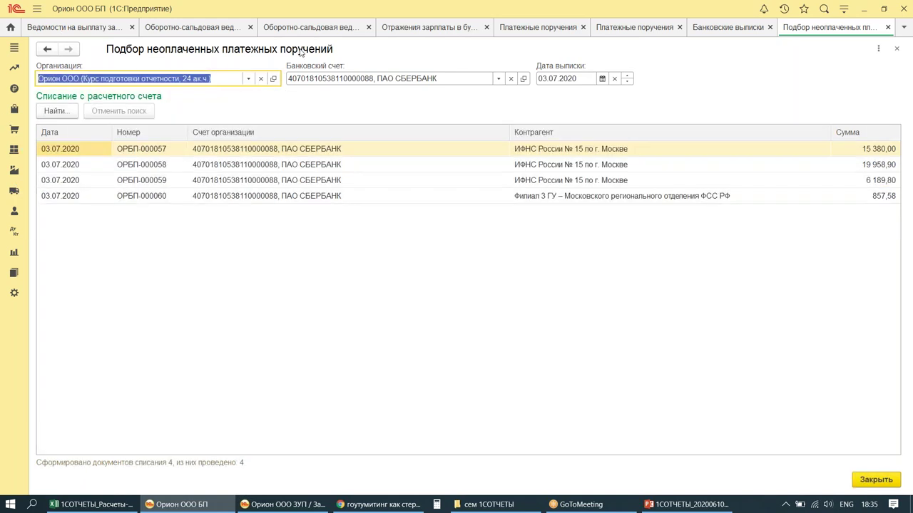
left_click(306, 29)
left_click(187, 30)
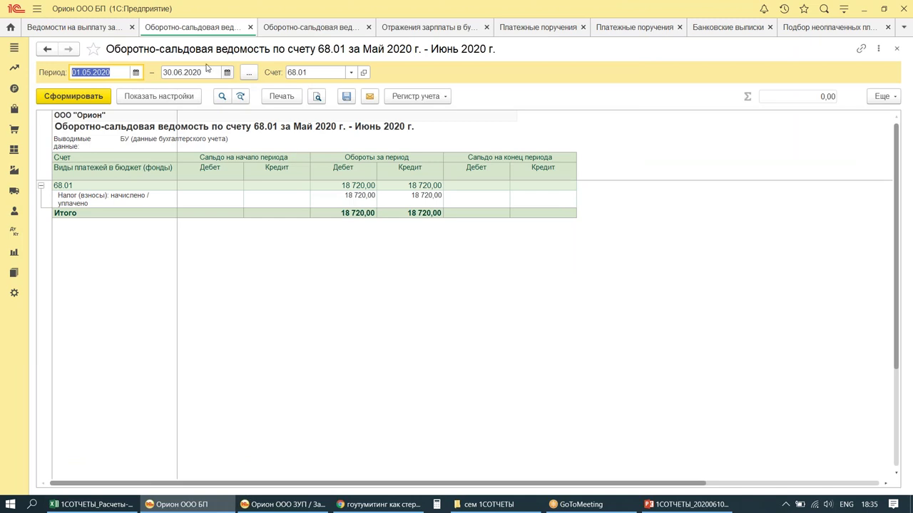
Step: Rebuild the account 68.01 balance sheet through 03.07.2020
left_click(211, 72)
type("03072020")
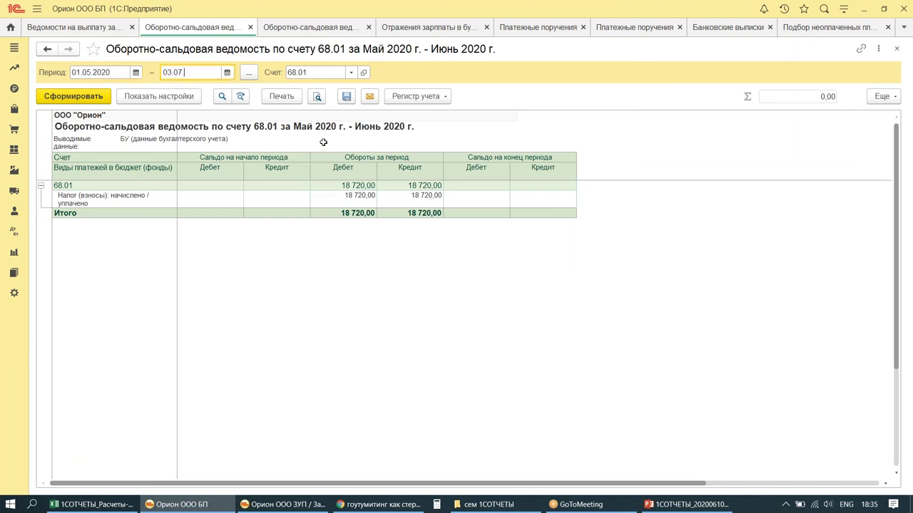
key("Tab")
left_click(71, 96)
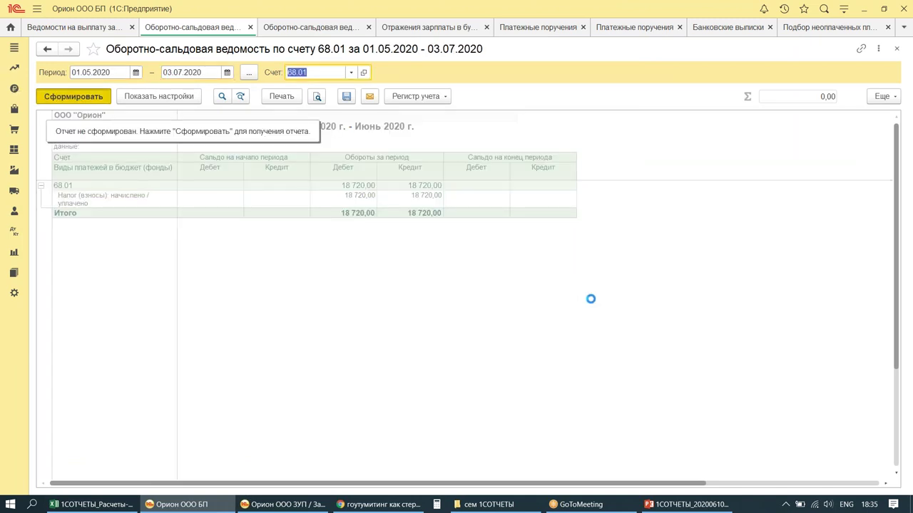
Step: Review the 68.01 account card behind the 34 100,00 turnover
double_click(335, 199)
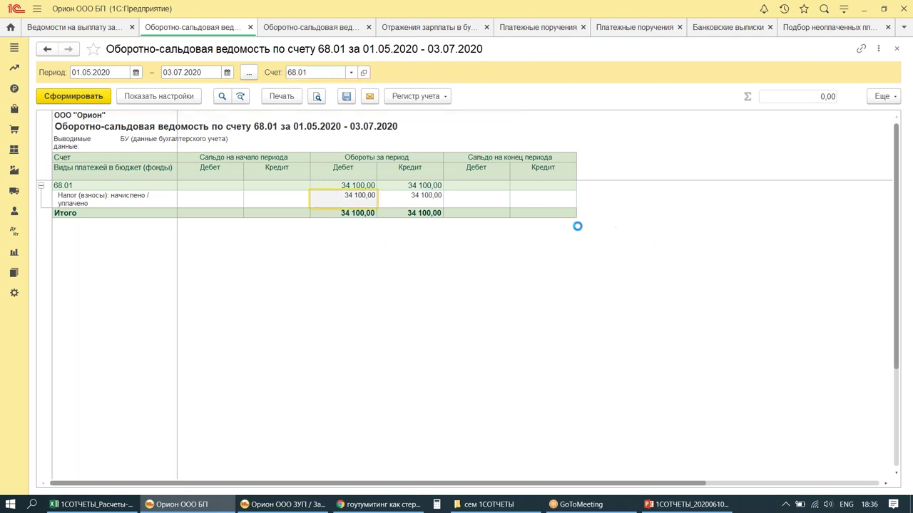
left_click_drag(47, 178, 273, 258)
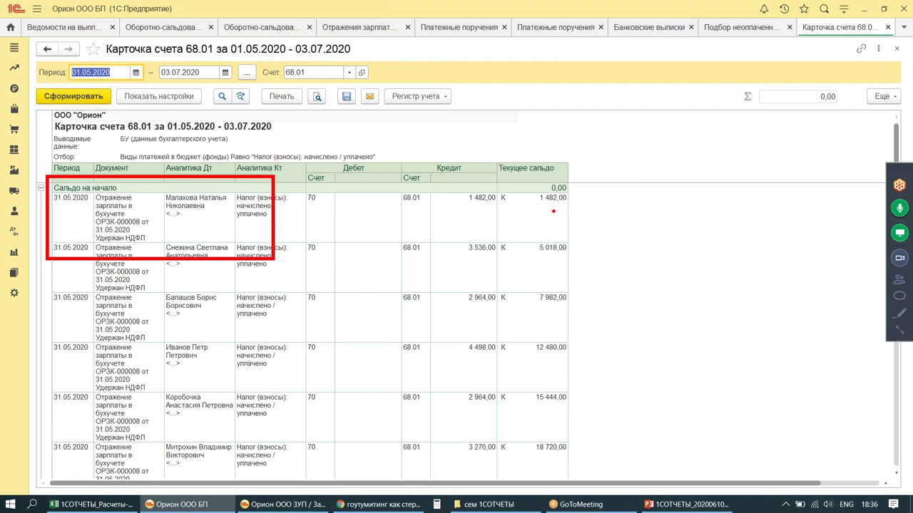
scroll(389, 357, "down", 5)
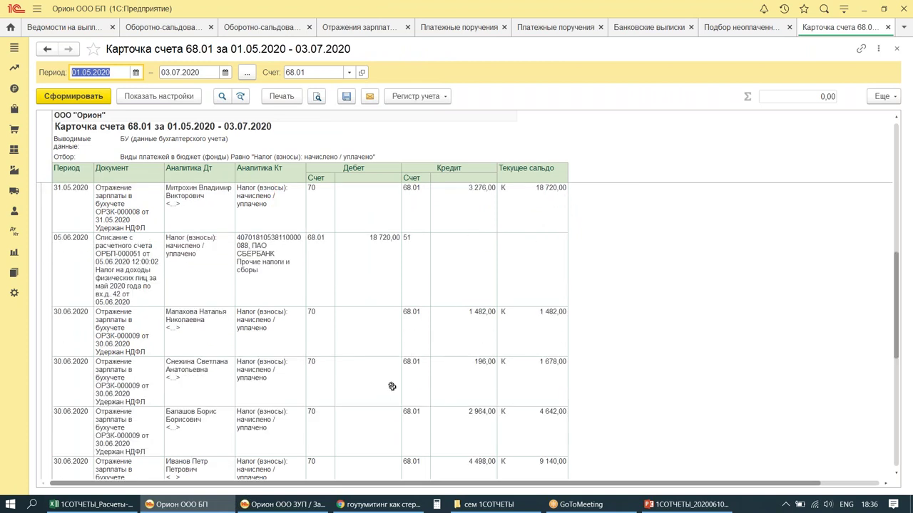
scroll(407, 258, "down", 5)
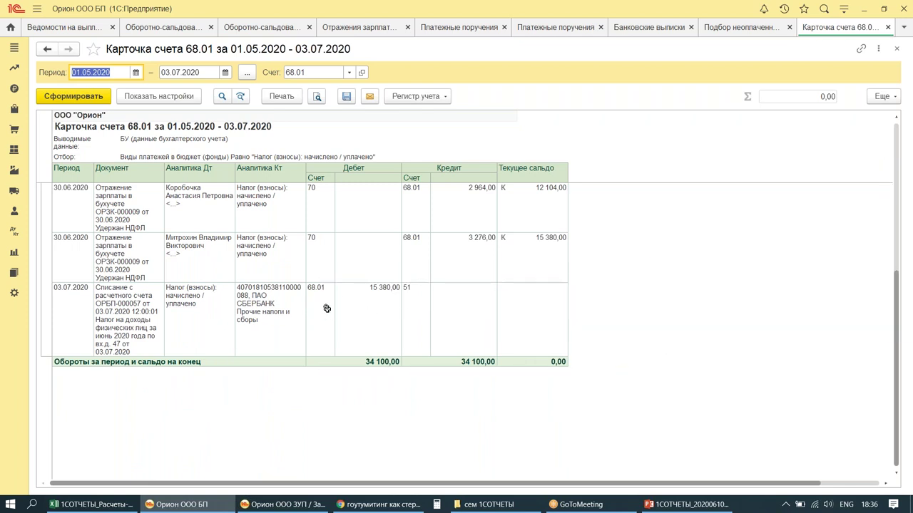
key("Escape")
left_click(296, 72)
Step: Build the balance sheet for account 69, showing 69.01 closing debit 209 302,44
type("69")
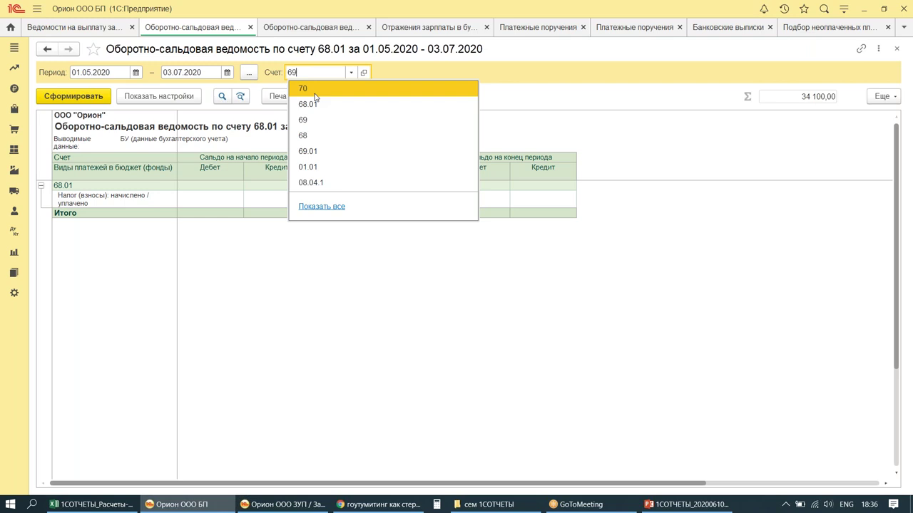
left_click(320, 104)
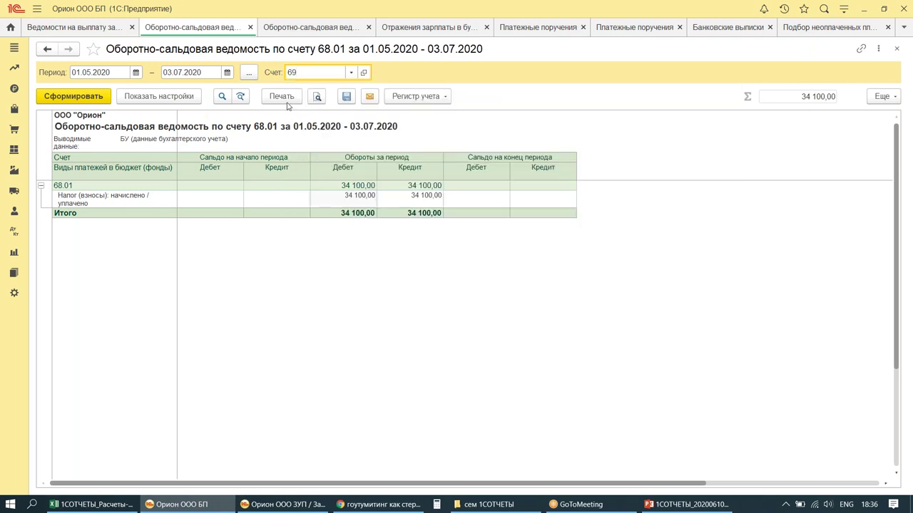
left_click(331, 75)
key("BackSpace")
key("BackSpace")
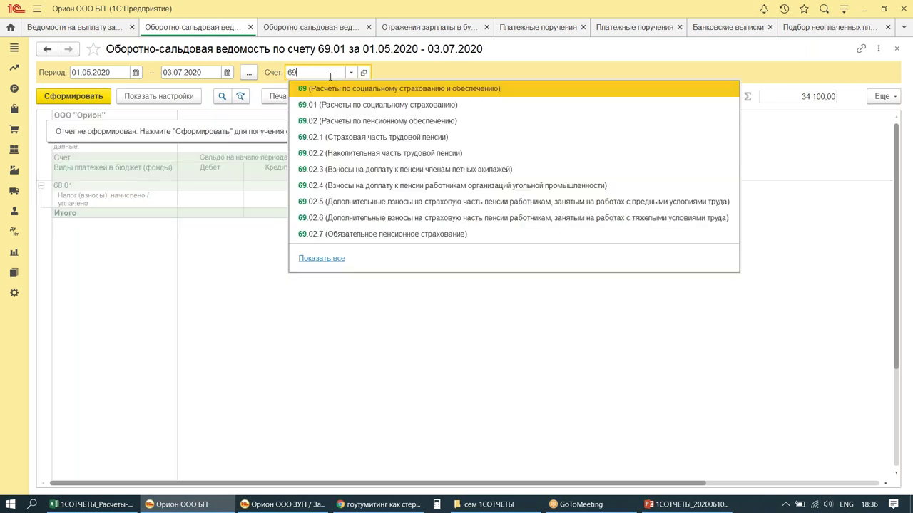
key("Tab")
left_click(104, 95)
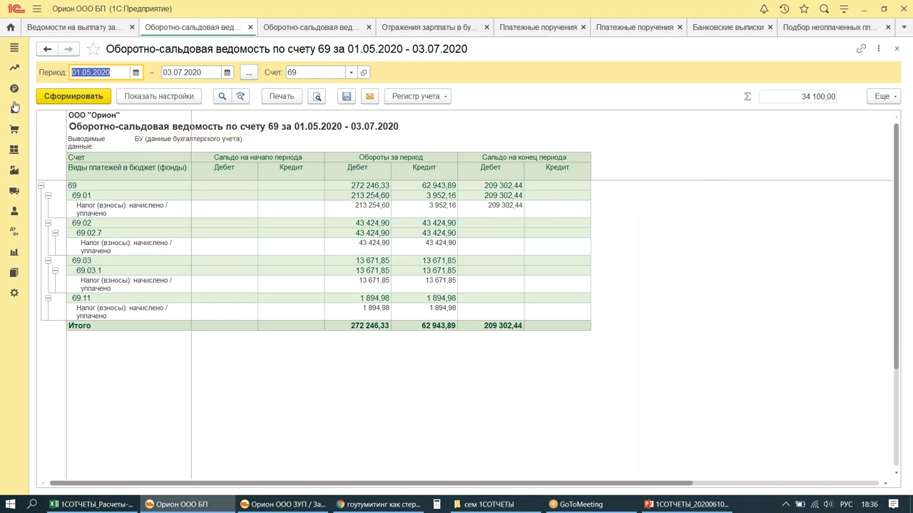
left_click(13, 89)
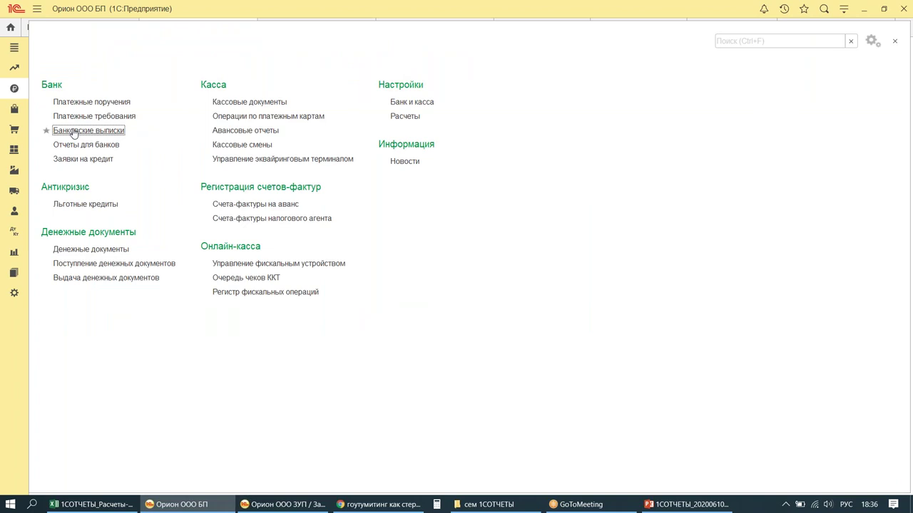
Step: Open and review the bank statements list
left_click(72, 135)
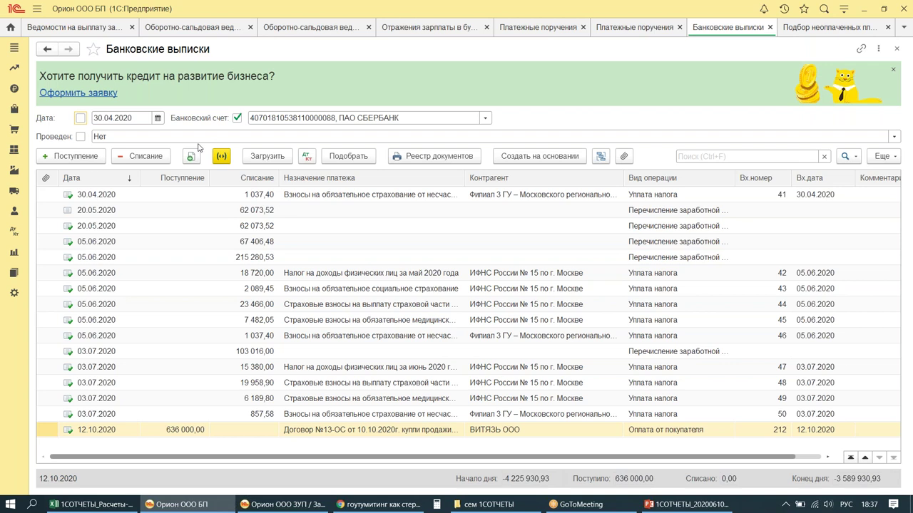
mouse_move(232, 143)
left_mouse_down()
mouse_move(257, 166)
mouse_move(296, 169)
left_mouse_up()
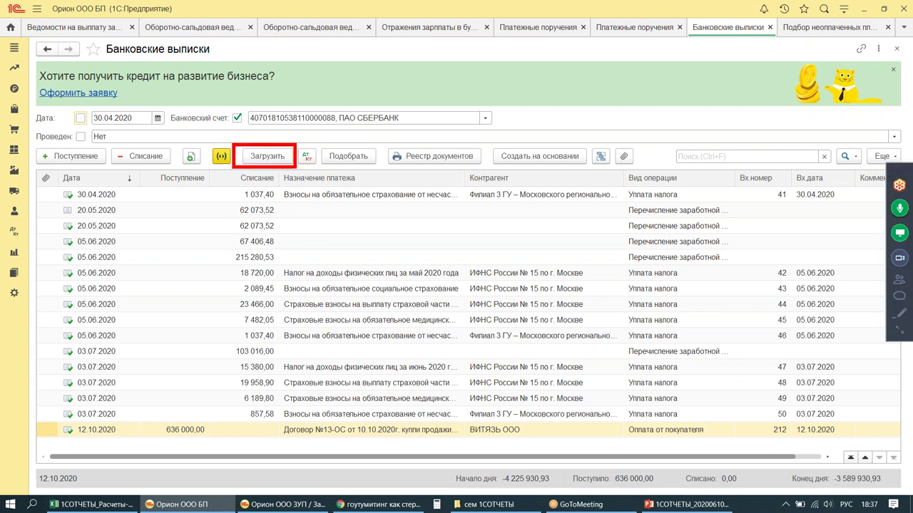
mouse_move(292, 75)
left_mouse_down()
mouse_move(271, 137)
mouse_move(305, 115)
left_mouse_up()
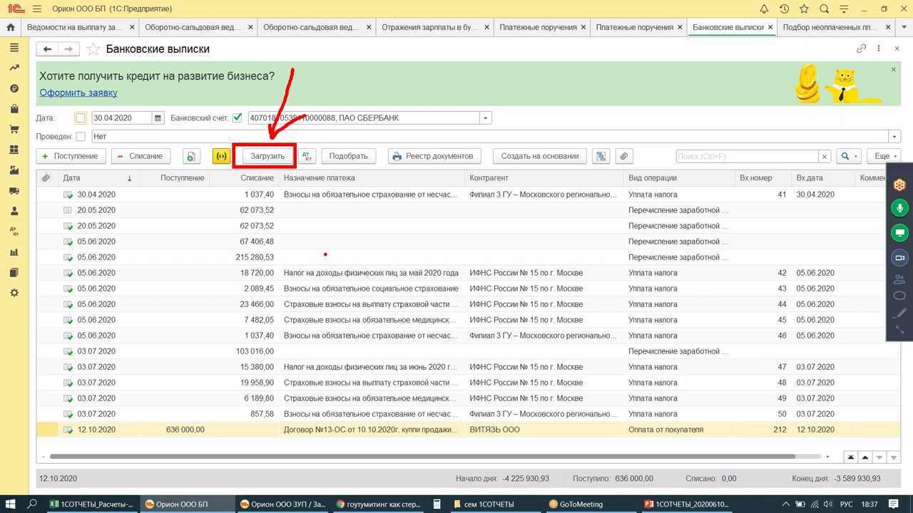
mouse_move(294, 69)
left_mouse_down()
mouse_move(633, 76)
mouse_move(836, 91)
mouse_move(875, 126)
mouse_move(878, 143)
mouse_move(867, 131)
left_mouse_up()
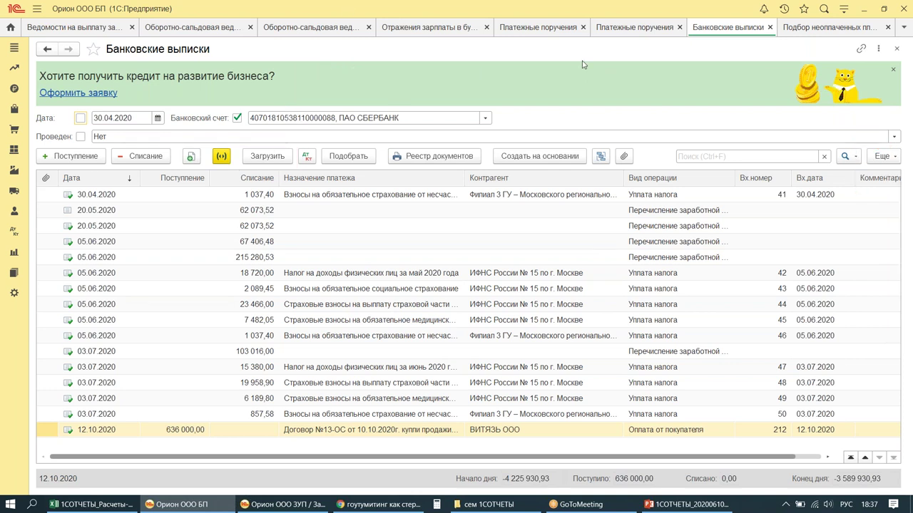
Step: Open Настроить обмен с банком from the statements list's Еще menu
left_click(881, 154)
scroll(710, 306, "down", 3)
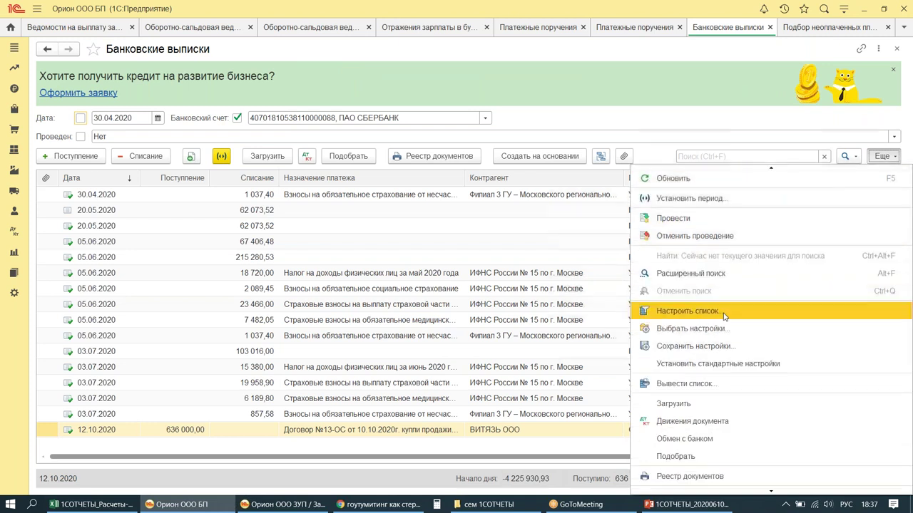
scroll(810, 333, "down", 2)
scroll(809, 362, "down", 2)
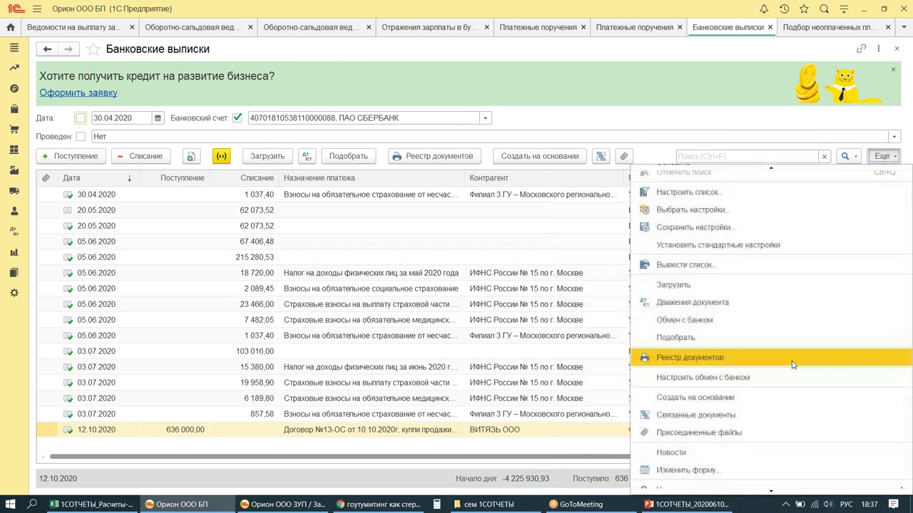
scroll(754, 228, "down", 1)
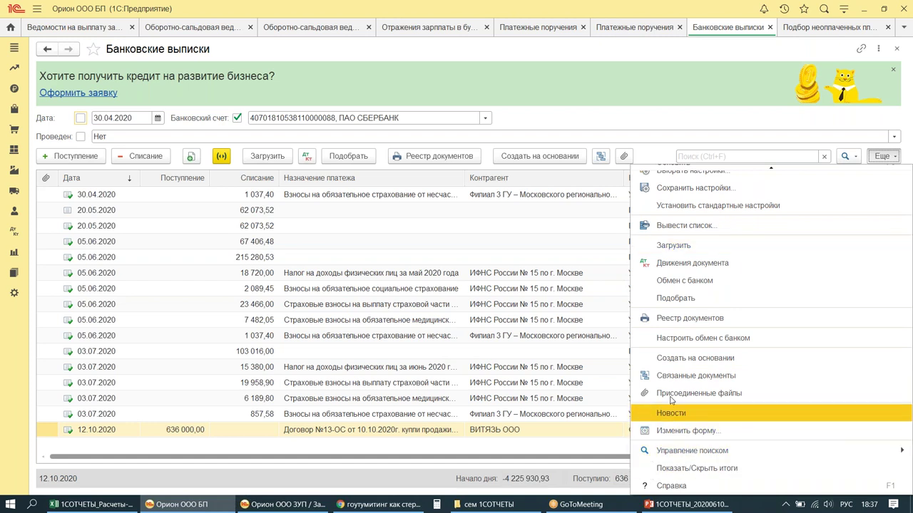
mouse_move(642, 323)
left_mouse_down()
mouse_move(722, 354)
mouse_move(781, 356)
left_mouse_up()
mouse_move(788, 255)
left_mouse_down()
mouse_move(745, 308)
mouse_move(777, 295)
left_mouse_up()
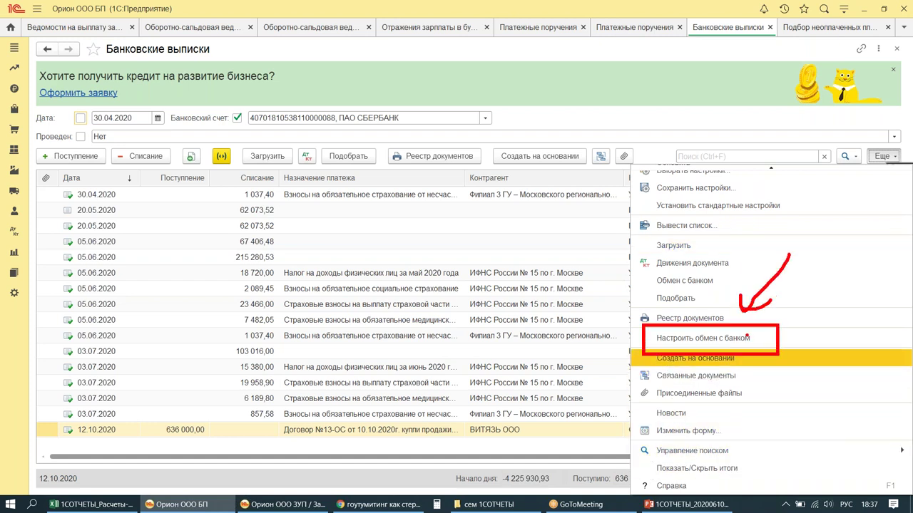
key("Escape")
left_click(882, 155)
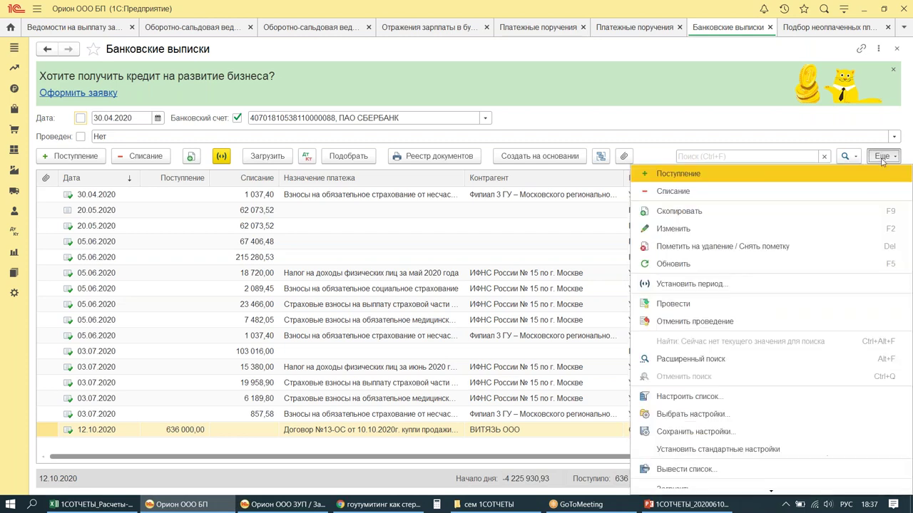
scroll(724, 421, "down", 5)
left_click(728, 412)
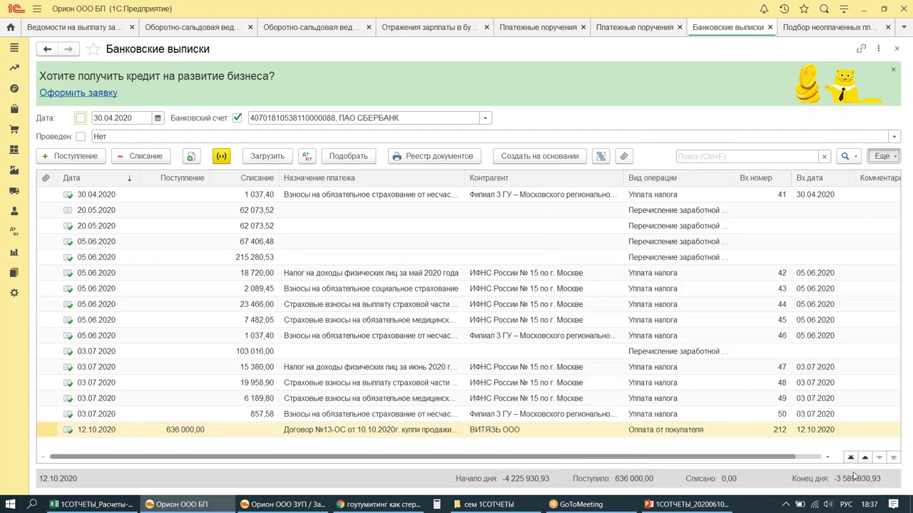
Step: Maximize and review the bank exchange settings, then close them
left_click(602, 113)
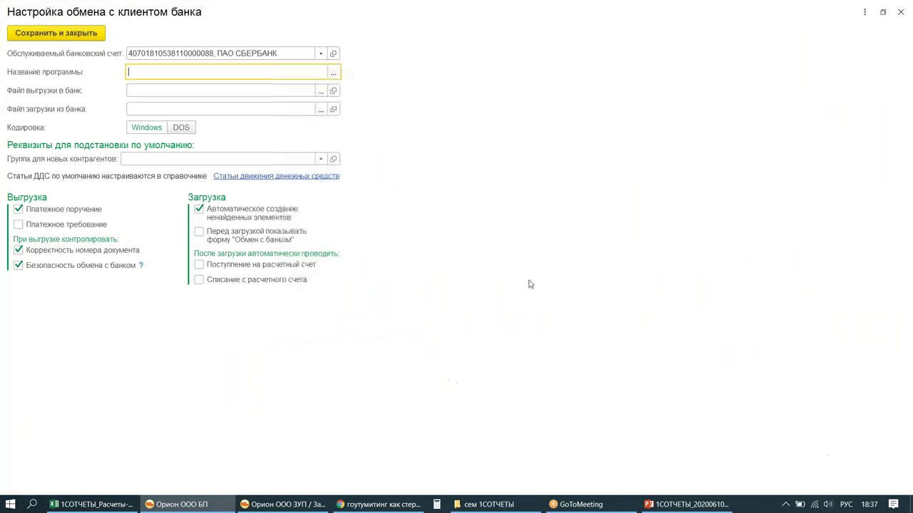
mouse_move(133, 230)
left_mouse_down()
mouse_move(148, 280)
mouse_move(448, 313)
left_mouse_up()
mouse_move(492, 229)
left_mouse_down()
mouse_move(483, 243)
mouse_move(491, 289)
left_mouse_up()
left_click(492, 313)
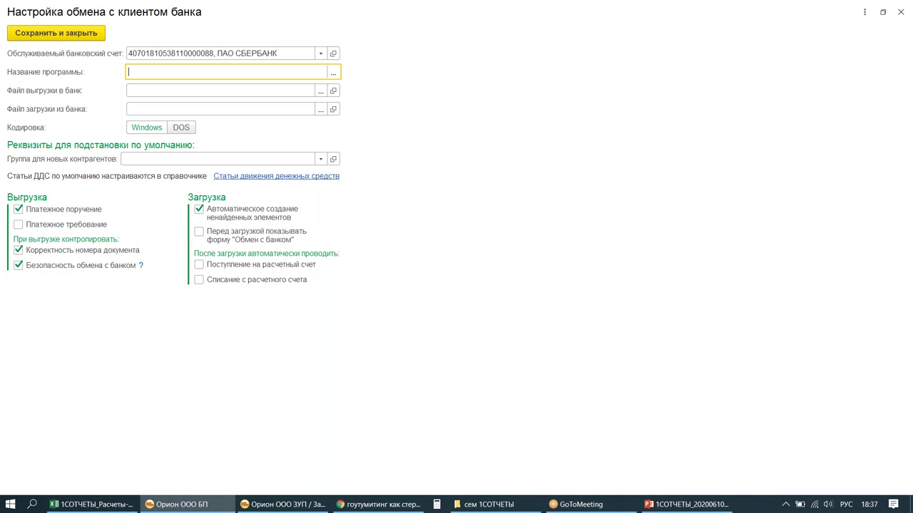
key("Escape")
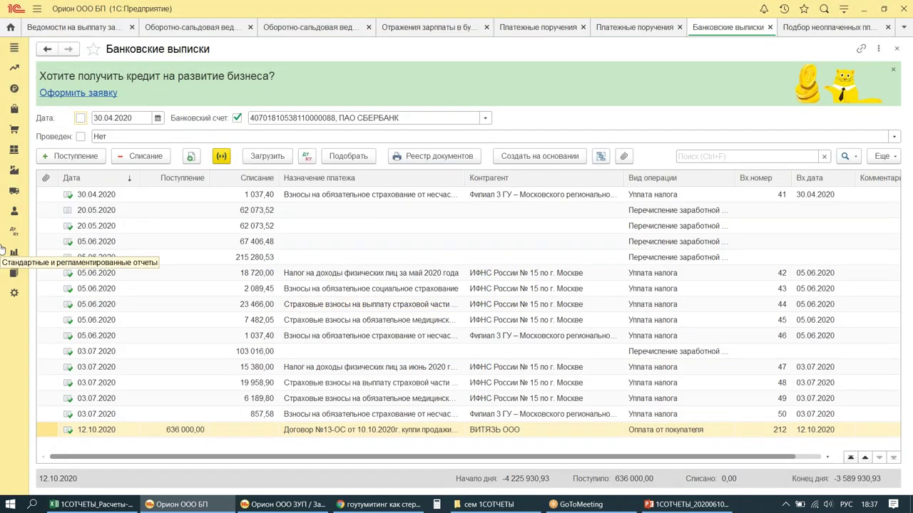
Step: Import the statement file 1СОТЧЕТЫ_kl_to_1c_20200720 via Загрузить
left_click(258, 161)
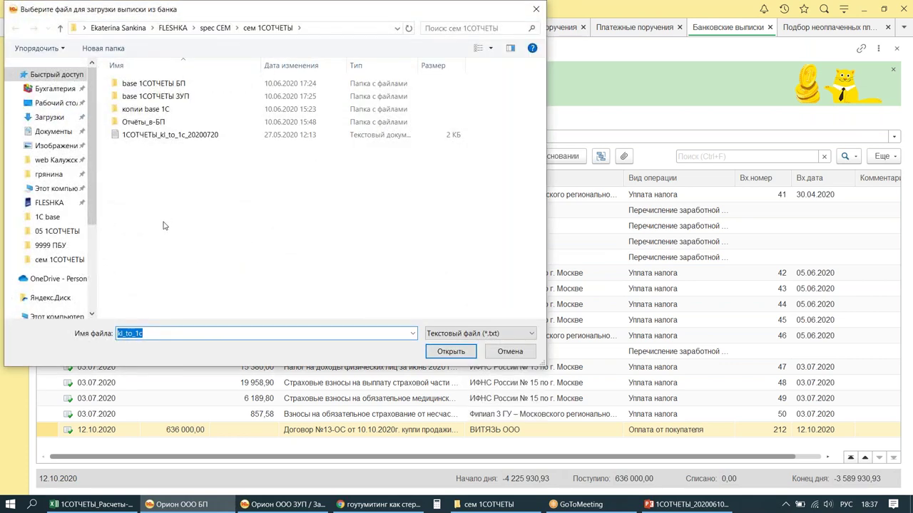
left_click_drag(105, 128, 267, 157)
mouse_move(210, 82)
left_mouse_down()
mouse_move(198, 123)
mouse_move(223, 104)
left_mouse_up()
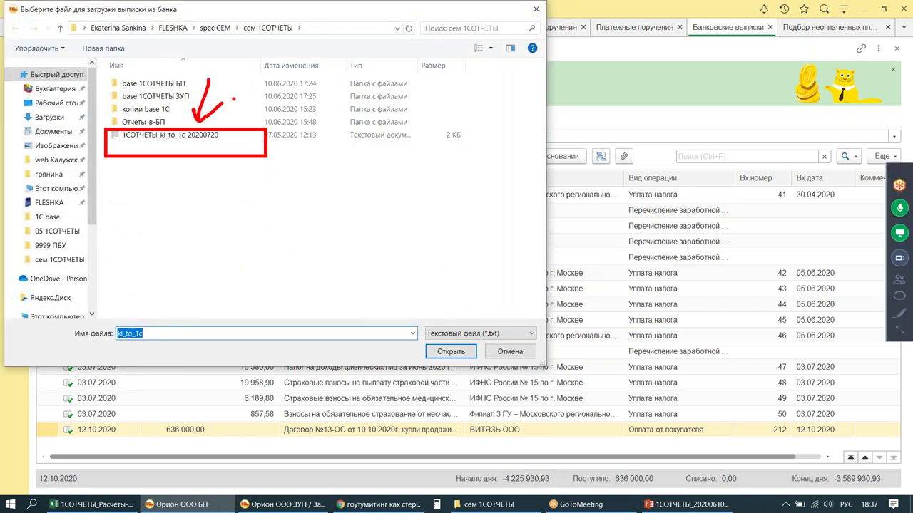
key("Escape")
double_click(132, 136)
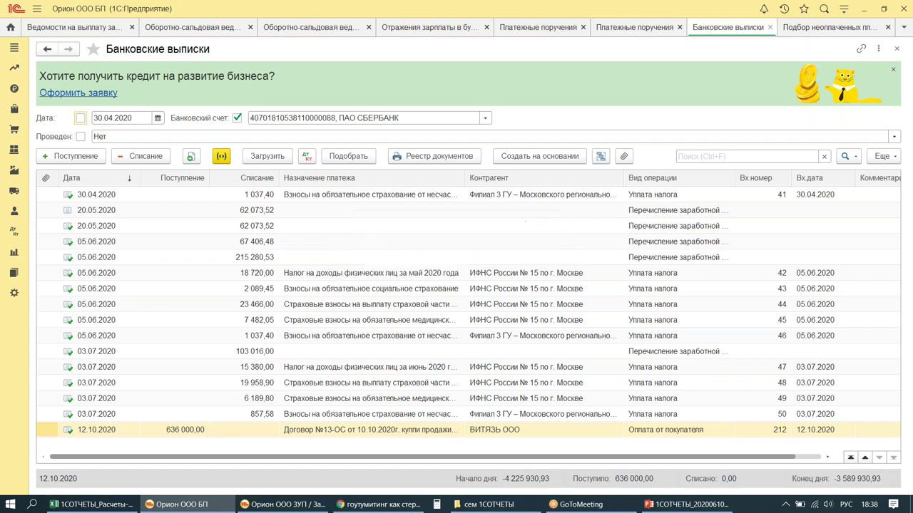
Step: Open the 20.07.2020 receipt of 209 302,44 and set operation type Прочее поступление
left_click(80, 137)
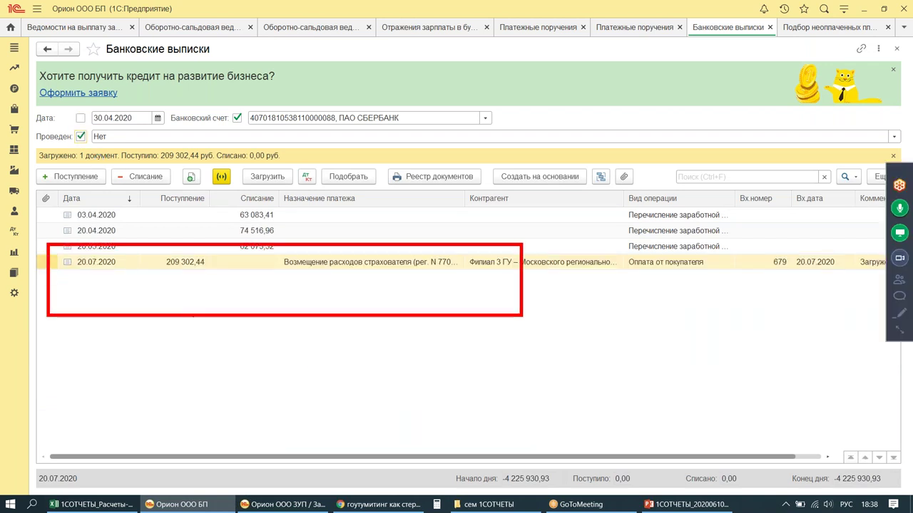
left_click(175, 264)
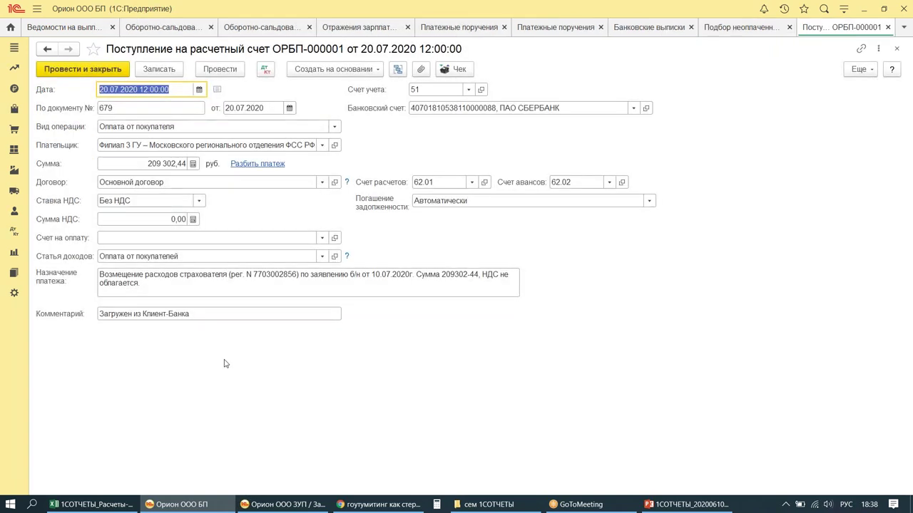
mouse_move(29, 111)
left_mouse_down()
mouse_move(235, 142)
mouse_move(347, 142)
left_mouse_up()
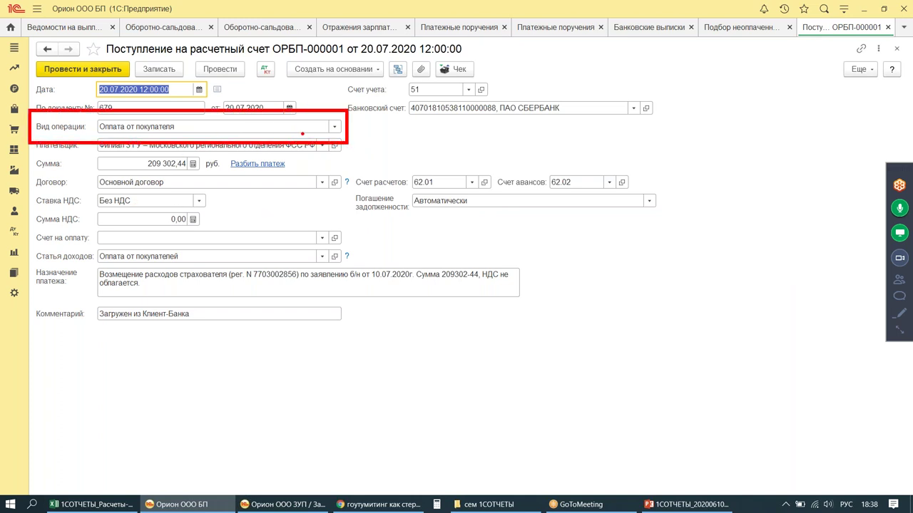
left_click(334, 126)
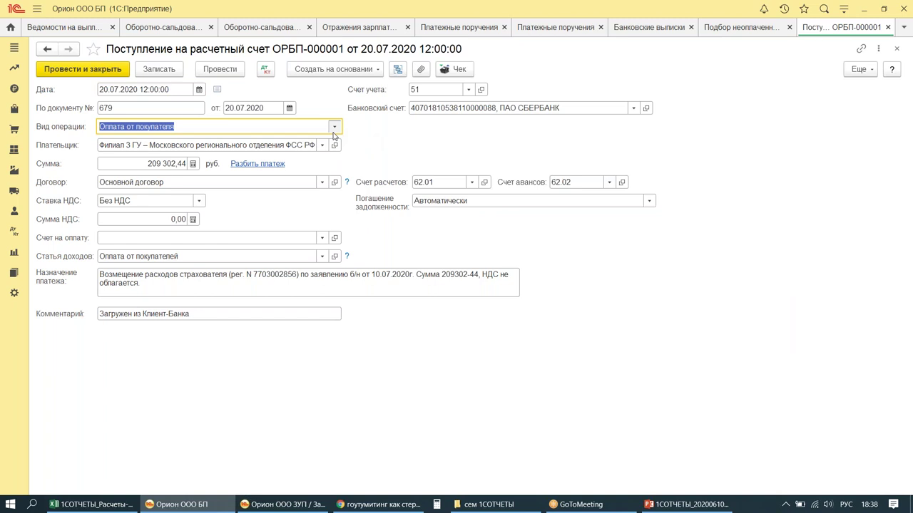
left_click(142, 171)
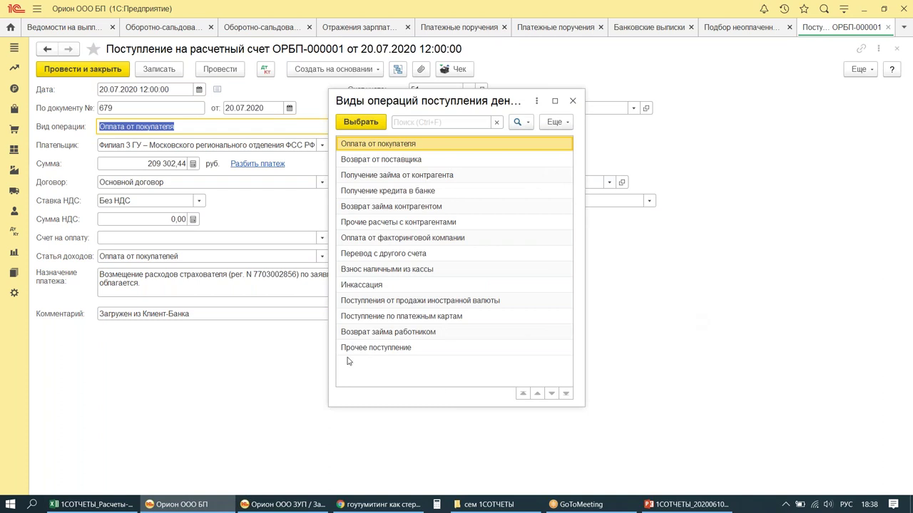
double_click(385, 348)
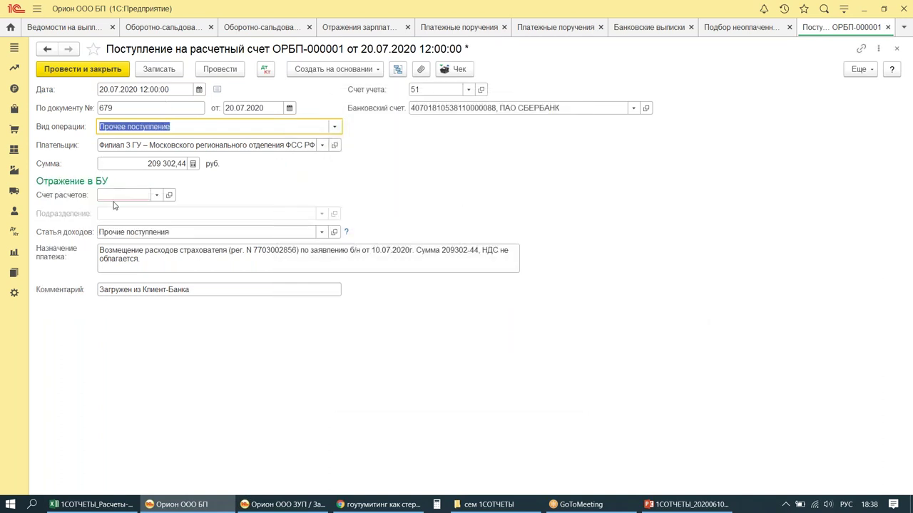
Step: Set account 69.01, budget type Налог (взносы): начислено / уплачено, and check item Прочие поступления
left_click(117, 195)
type("6901")
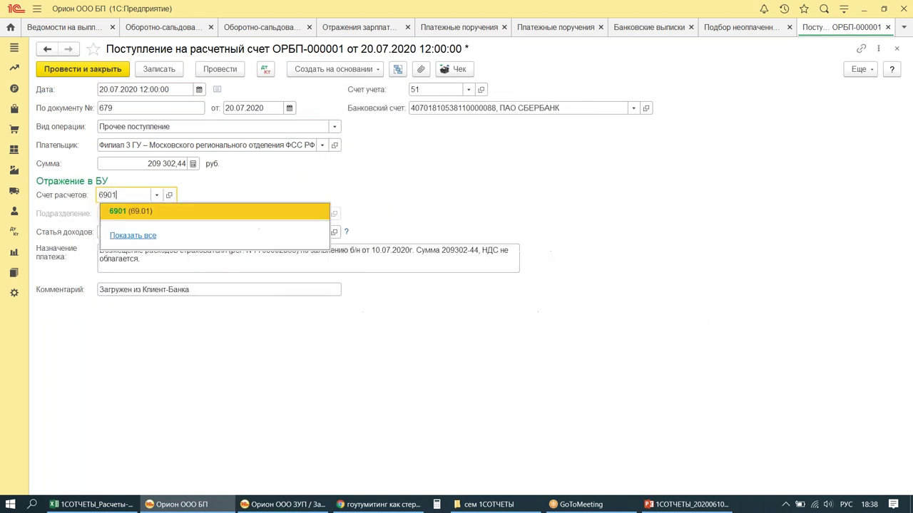
left_click(118, 212)
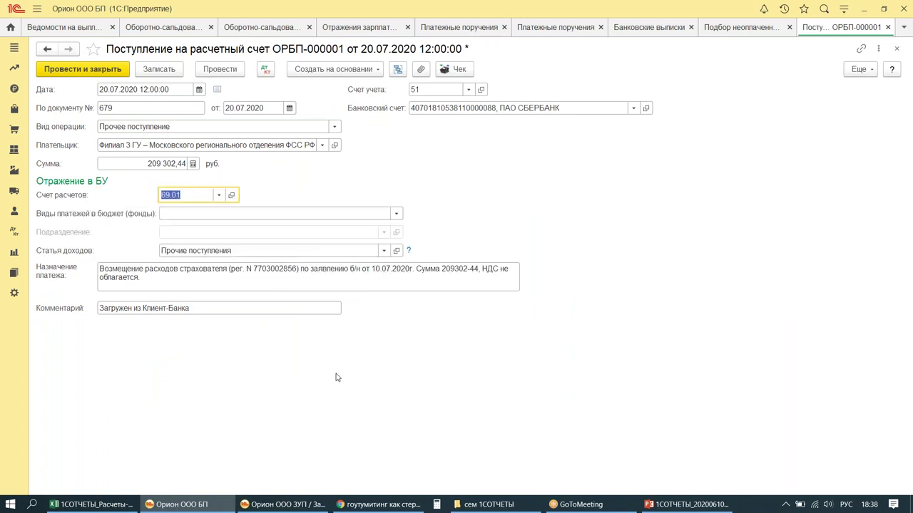
left_click(193, 214)
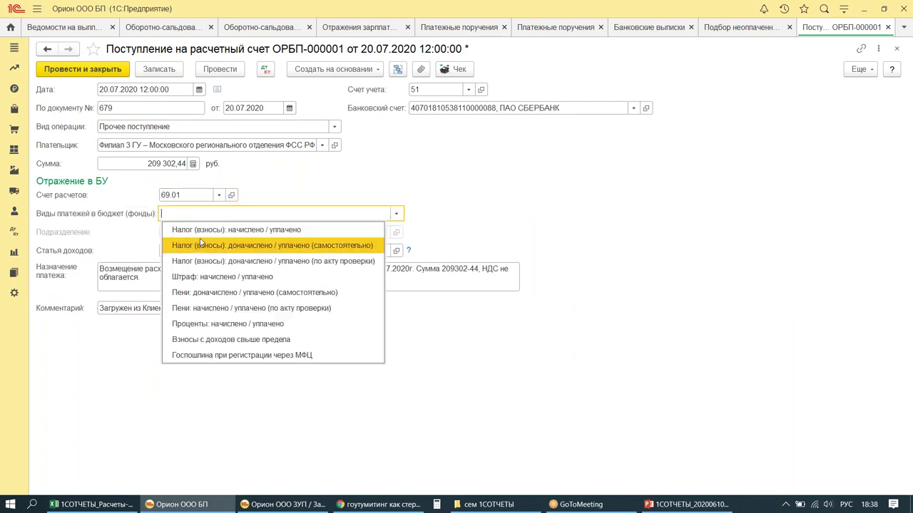
left_click(194, 230)
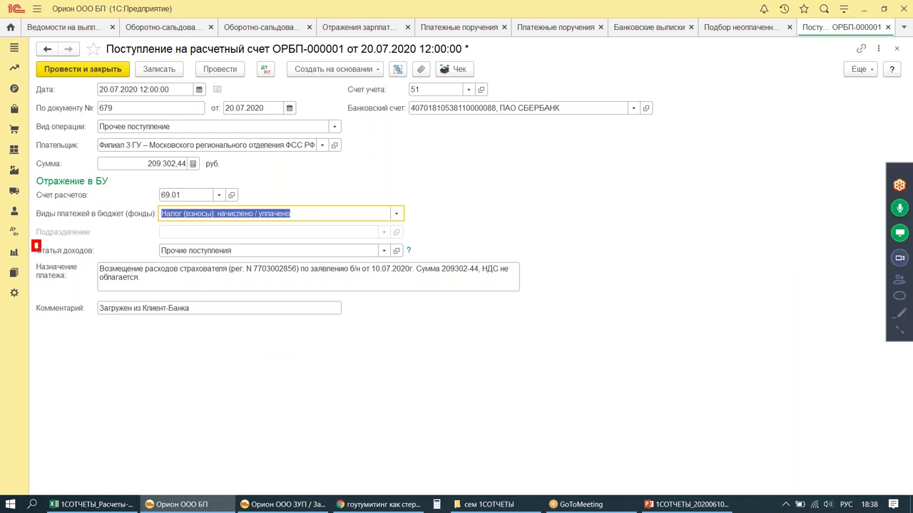
mouse_move(431, 204)
left_mouse_down()
mouse_move(405, 234)
mouse_move(451, 221)
left_mouse_up()
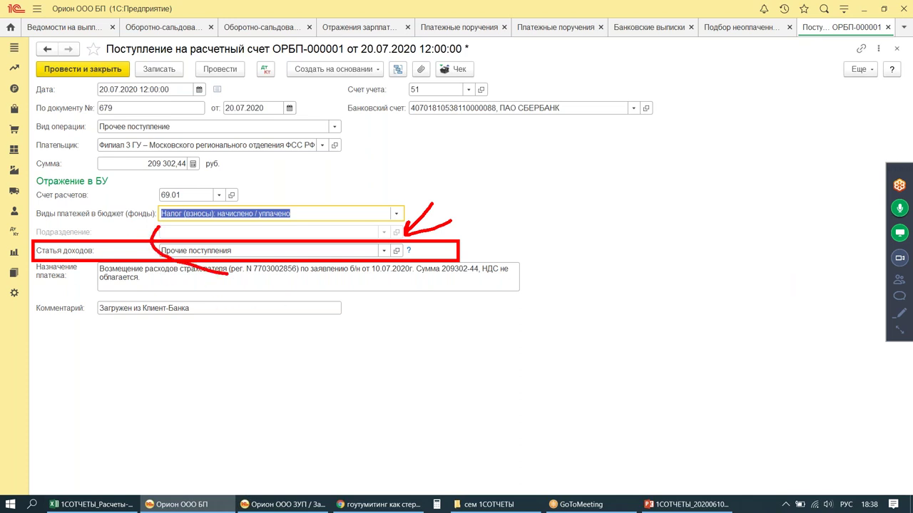
key("Escape")
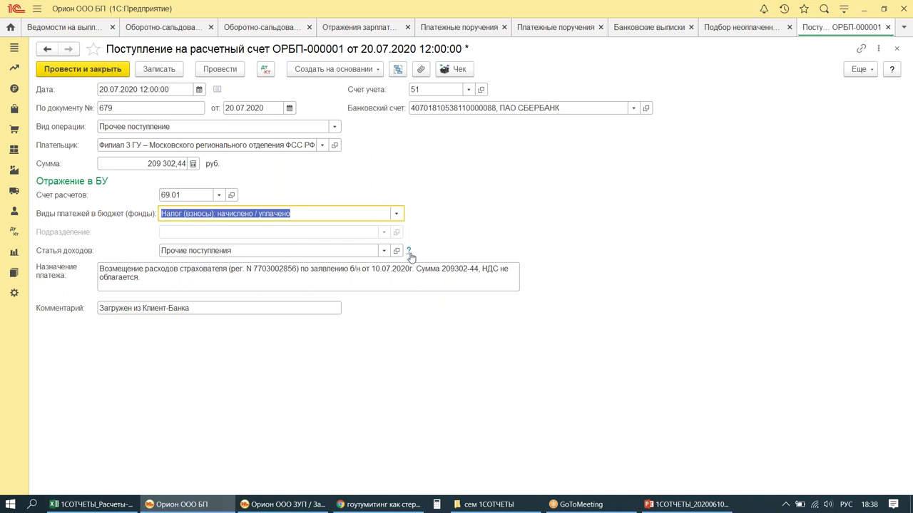
left_click_drag(389, 238, 451, 261)
left_click_drag(464, 197, 432, 226)
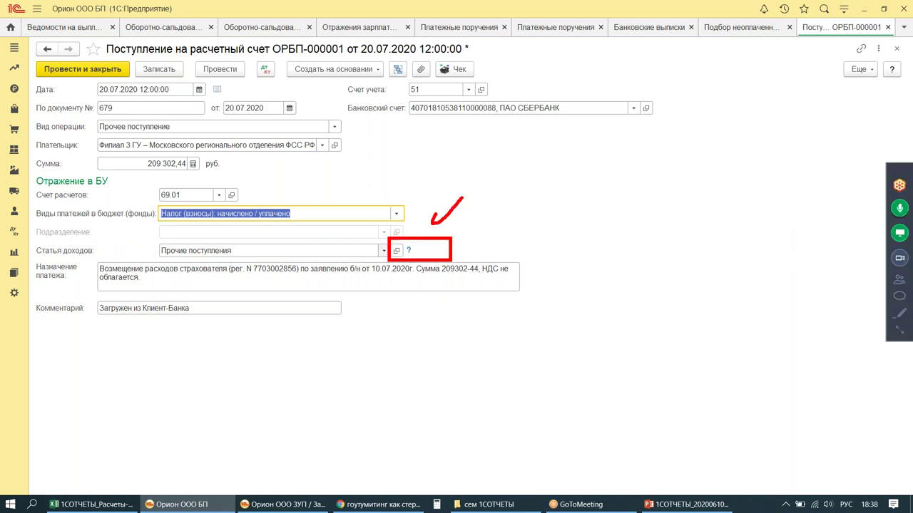
key("Escape")
left_click(396, 251)
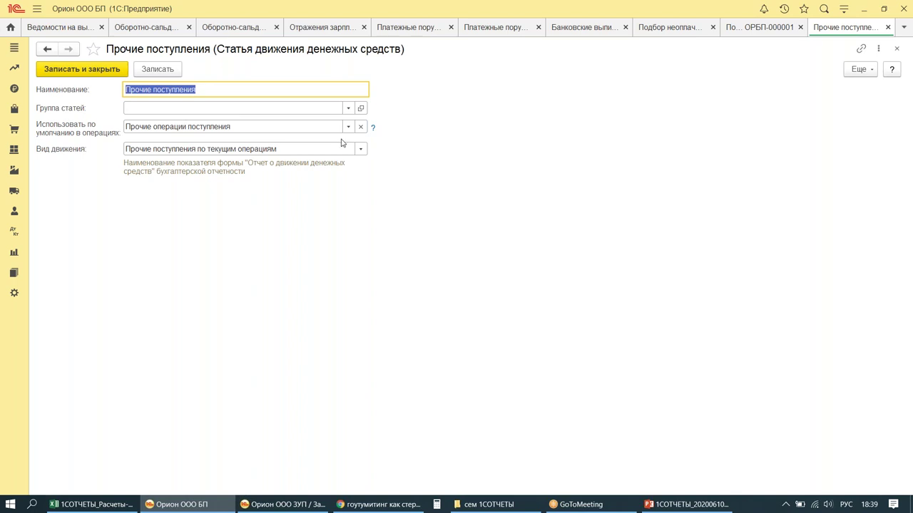
key("Escape")
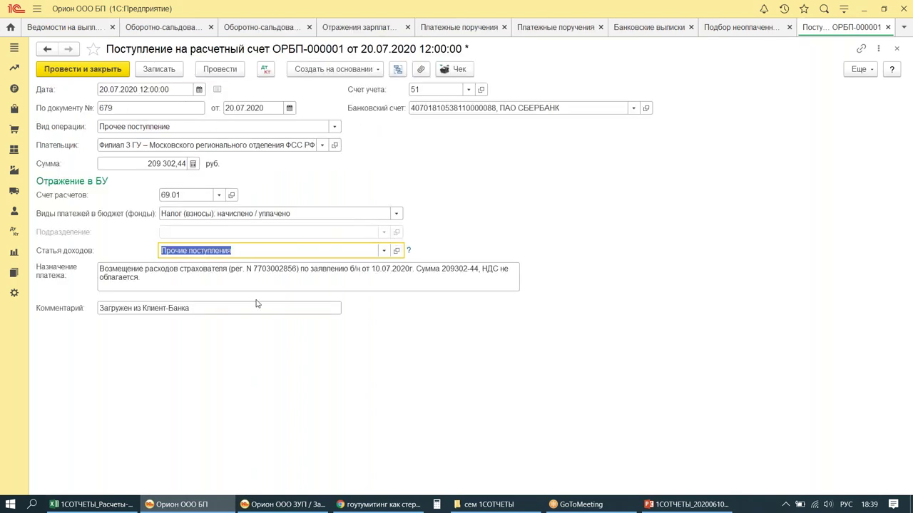
Step: Review the receipt's postings and post and close it
key("ctrl+alt+d")
left_click_drag(155, 243, 317, 263)
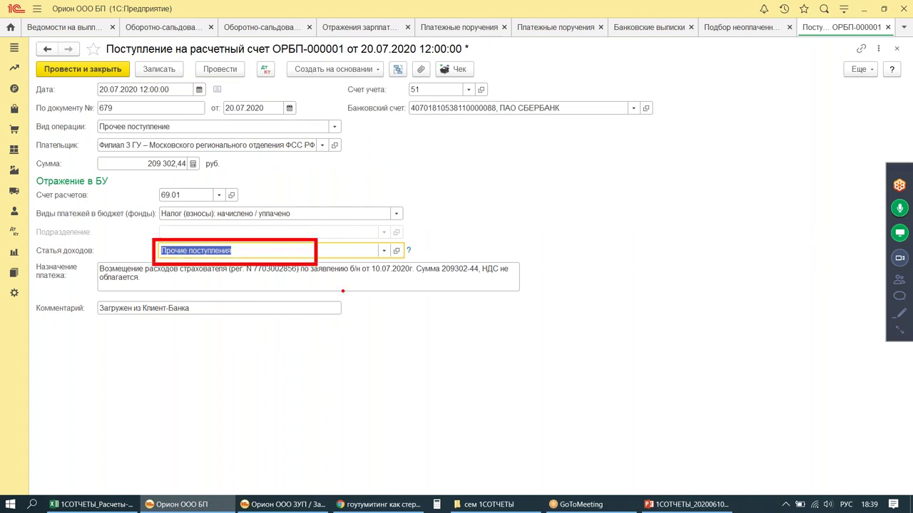
left_click_drag(426, 250, 471, 247)
left_click_drag(435, 229, 442, 277)
key("ctrl+alt+d")
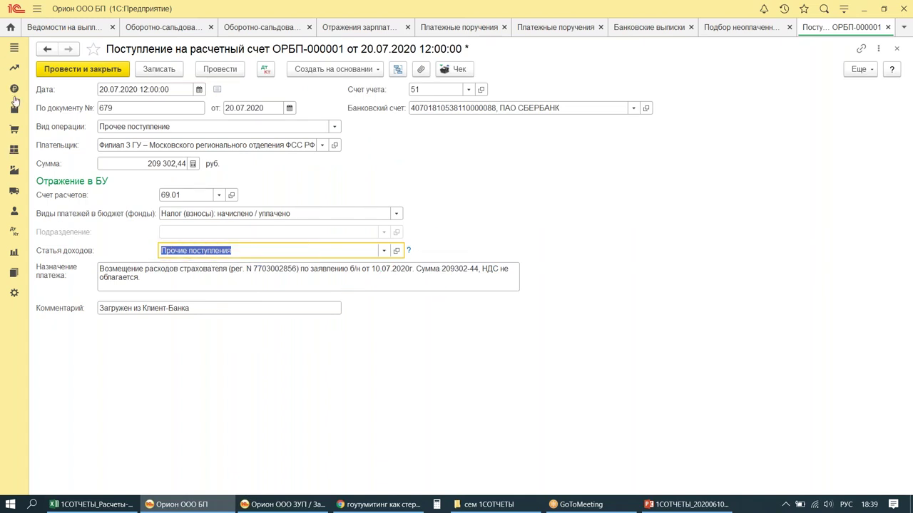
left_click(83, 69)
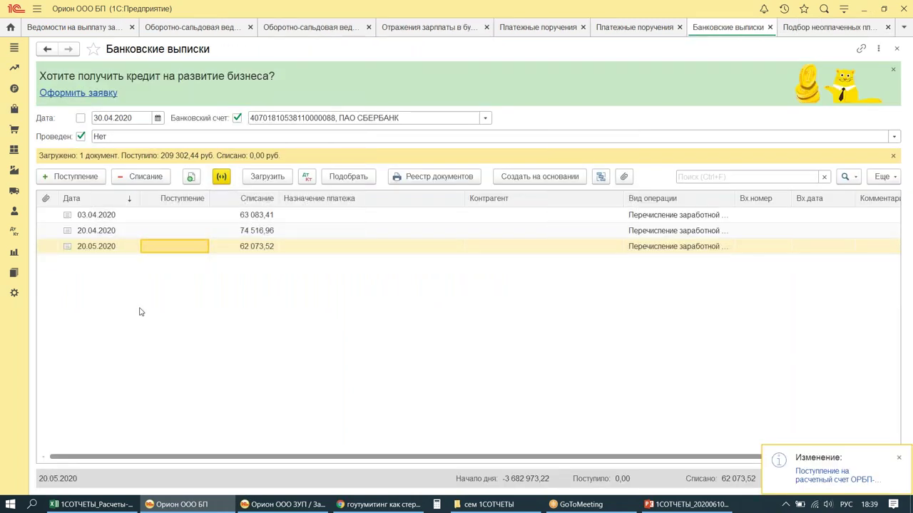
Step: Regenerate the account 69 turnover report through 20.07.2020 so 69.01 turnovers match at 213 254,60
left_click(211, 29)
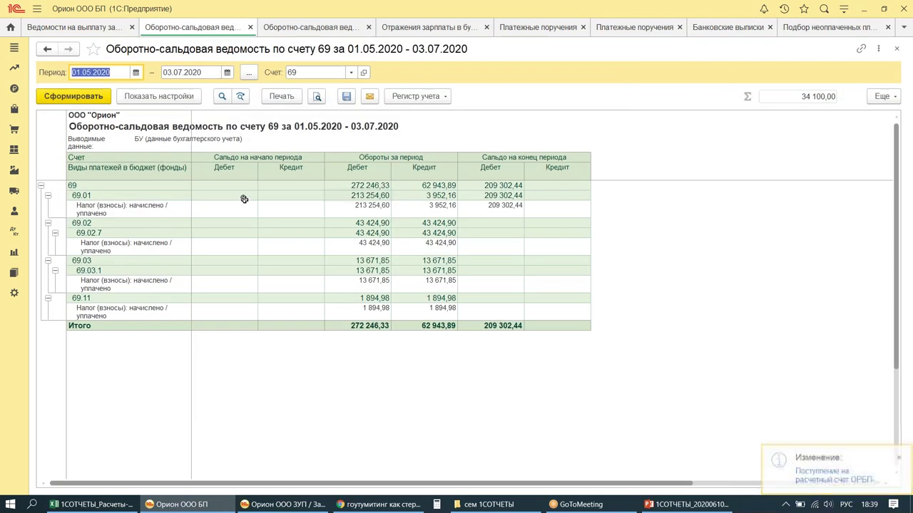
key("Tab")
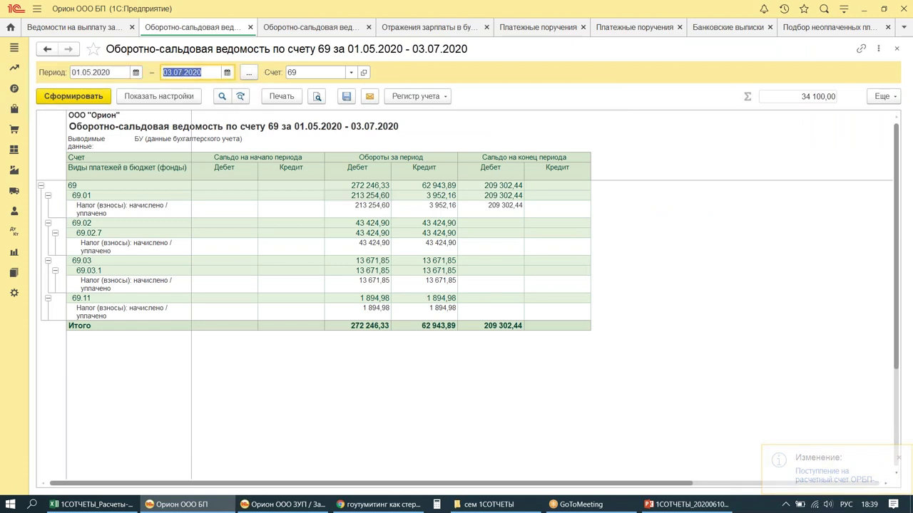
left_click(191, 72)
type("20")
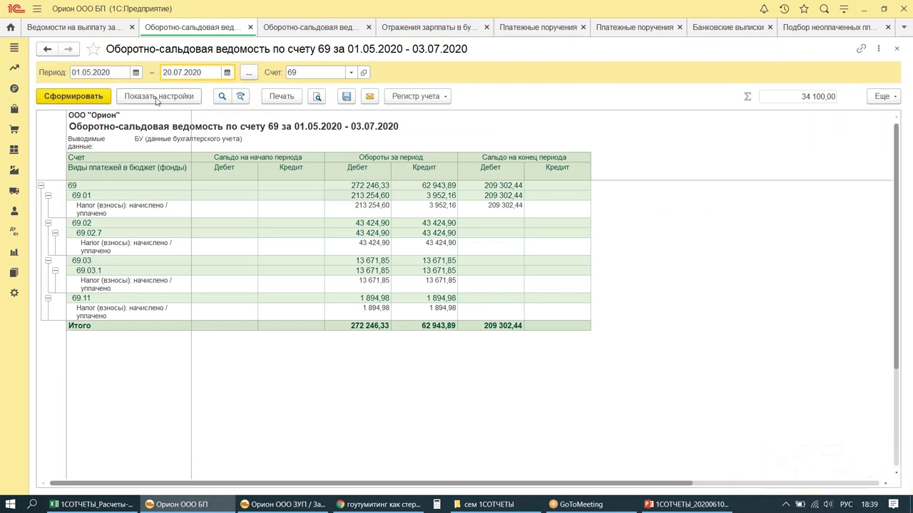
left_click(84, 100)
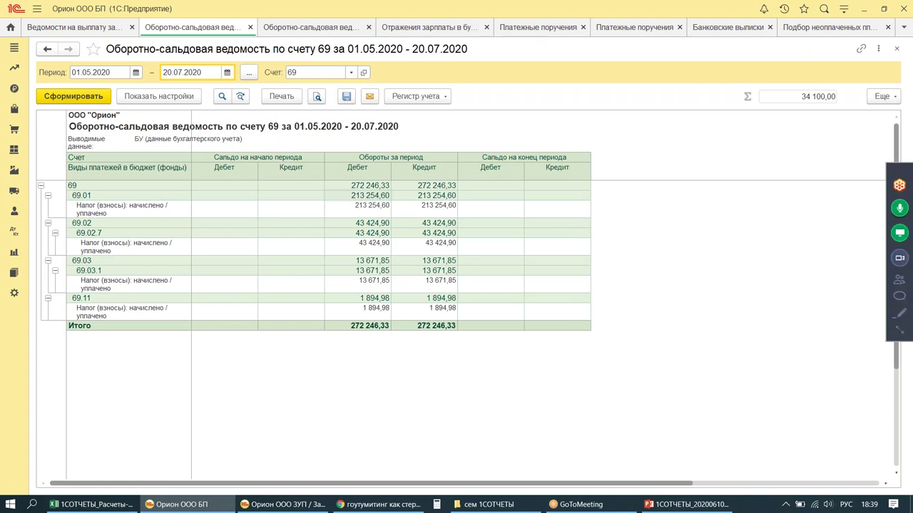
left_click_drag(459, 169, 695, 398)
mouse_move(667, 133)
left_mouse_down()
mouse_move(641, 157)
mouse_move(689, 146)
left_mouse_up()
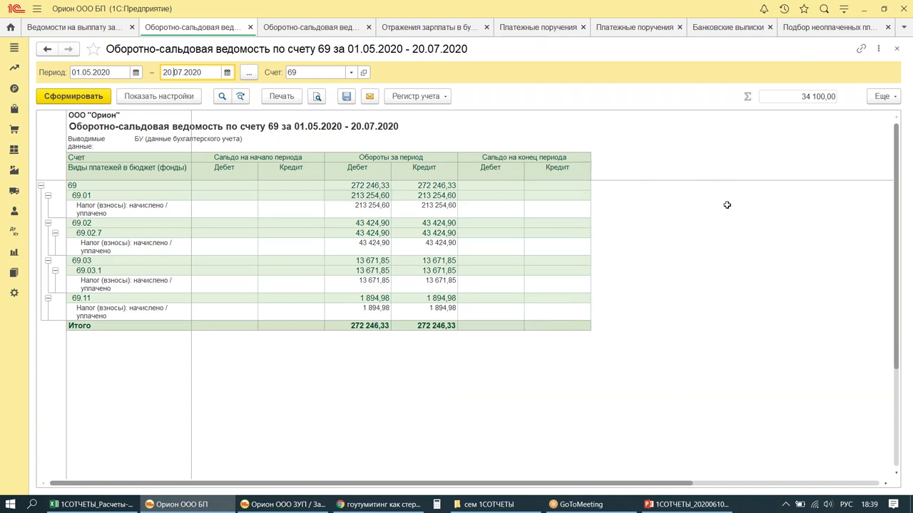
left_click(282, 504)
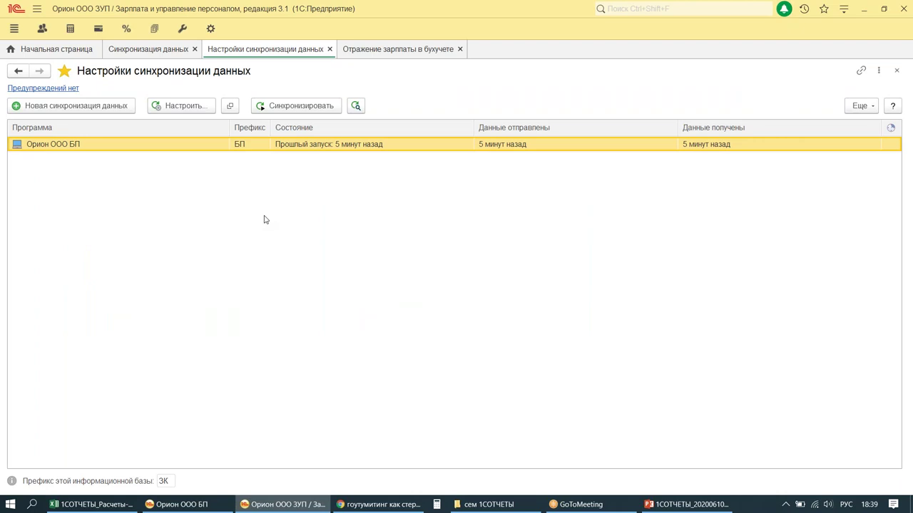
Step: Create and post an FSS benefit reimbursement dated 20.07.2020 for 209 302,44
left_click(127, 28)
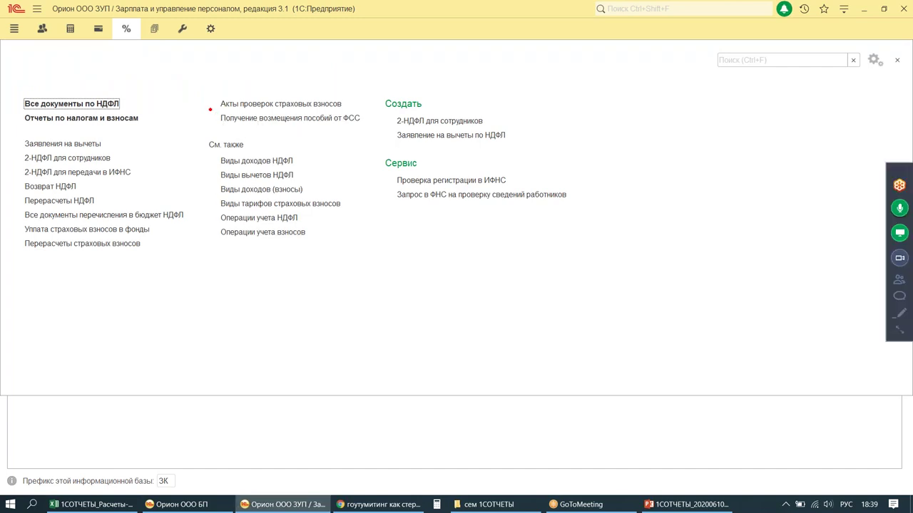
left_click_drag(211, 109, 373, 136)
left_click_drag(376, 57, 355, 95)
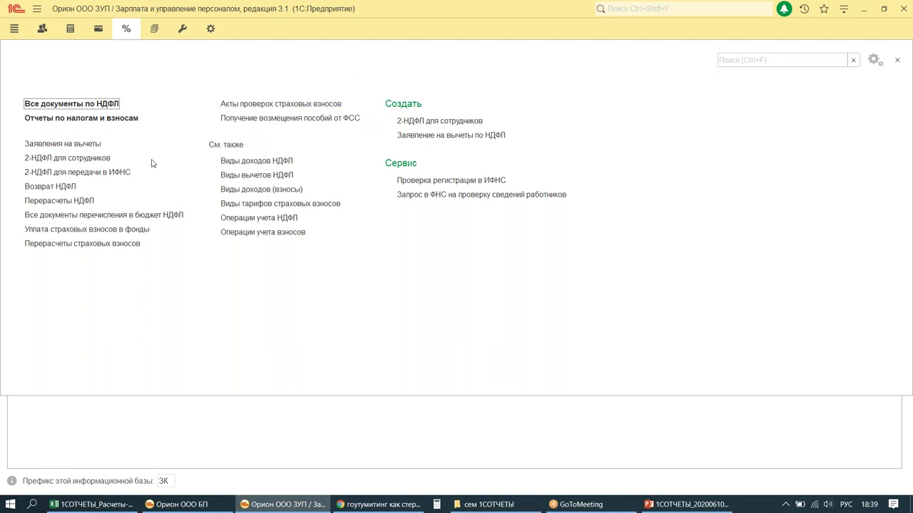
left_click(245, 121)
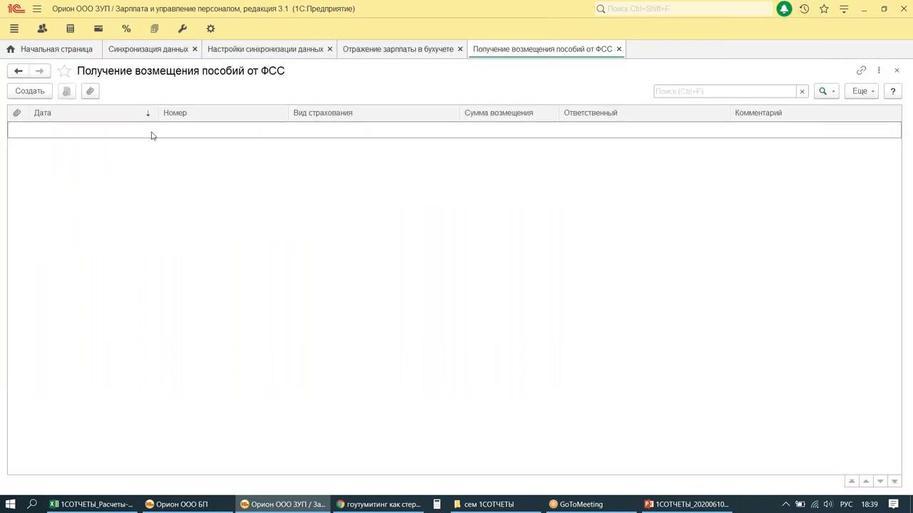
mouse_move(7, 74)
left_mouse_down()
mouse_move(65, 105)
mouse_move(34, 127)
mouse_move(68, 141)
mouse_move(154, 107)
mouse_move(216, 146)
left_mouse_up()
mouse_move(244, 117)
left_mouse_down()
mouse_move(249, 174)
mouse_move(275, 176)
left_mouse_up()
left_click(27, 95)
type("20072020")
key("Tab")
key("Tab")
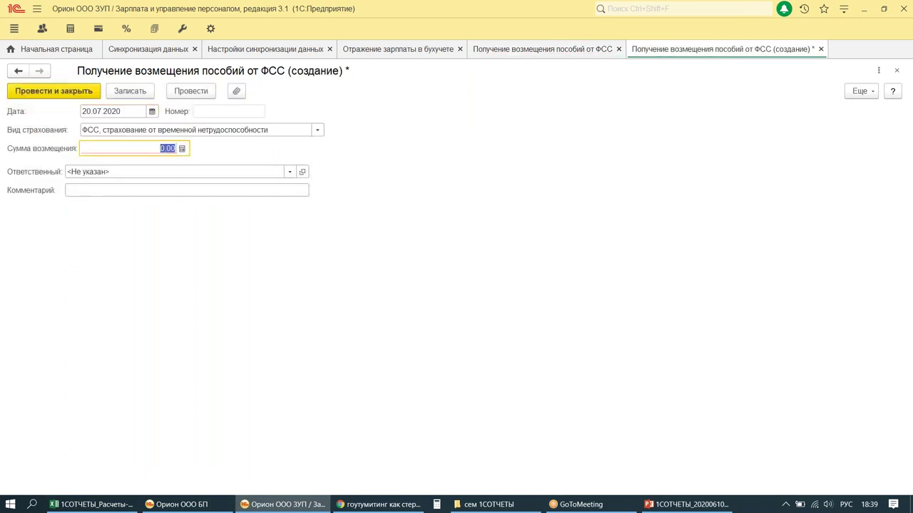
type("209302,44")
key("Tab")
left_click(71, 91)
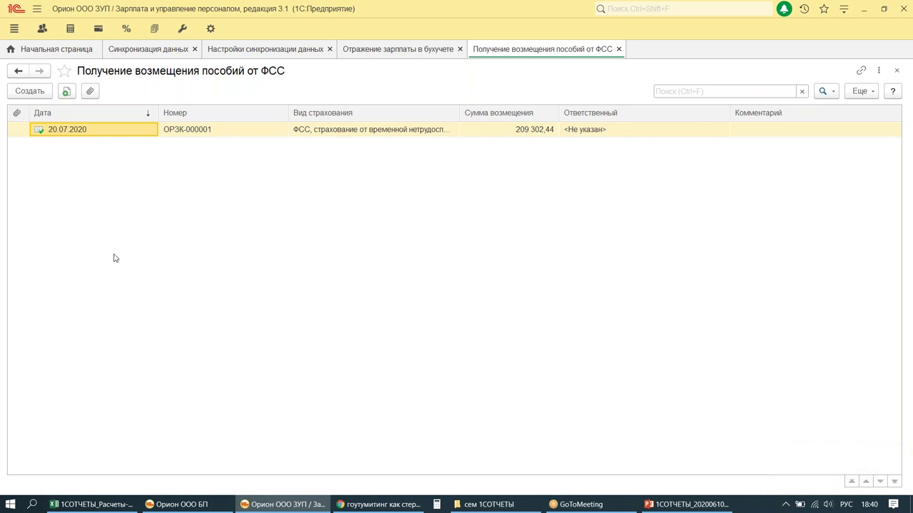
Step: Start a new one-time FSS benefit document from Расчеты и выплаты
left_click(70, 28)
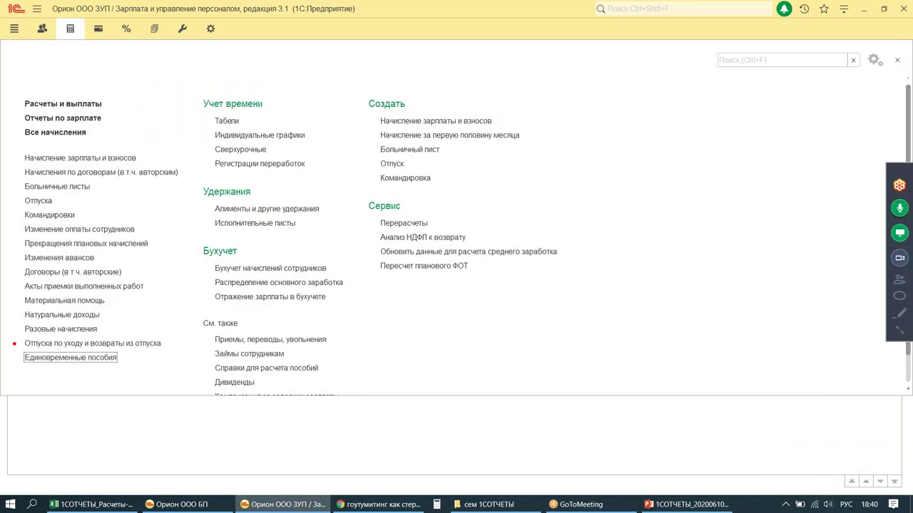
left_click_drag(12, 346, 149, 385)
mouse_move(177, 263)
left_mouse_down()
mouse_move(105, 344)
mouse_move(171, 332)
left_mouse_up()
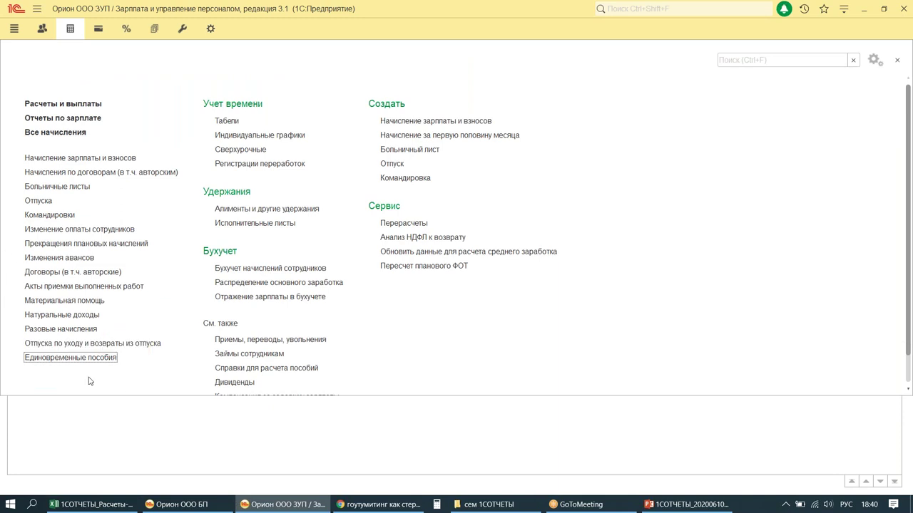
left_click(76, 358)
left_click(30, 91)
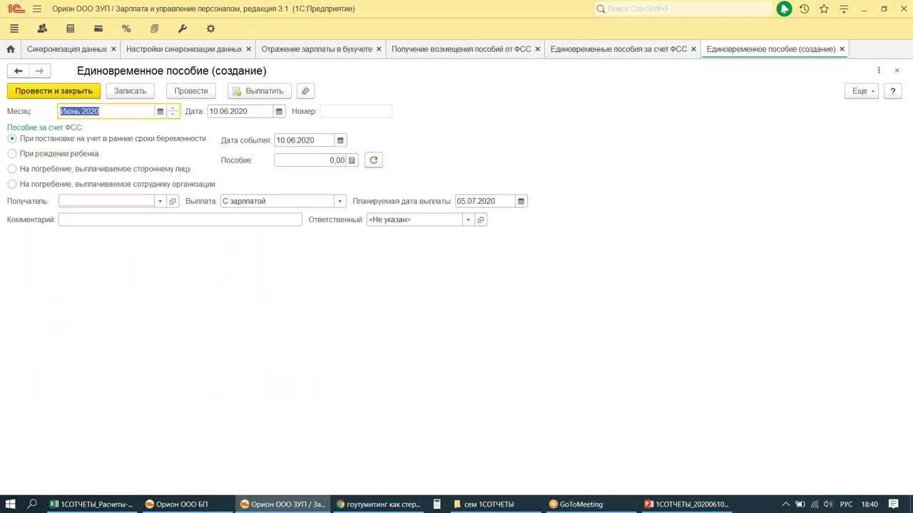
Step: Set September 2020, date 15.09.2020, childbirth benefit type and event date 01.09.2020
left_click(159, 112)
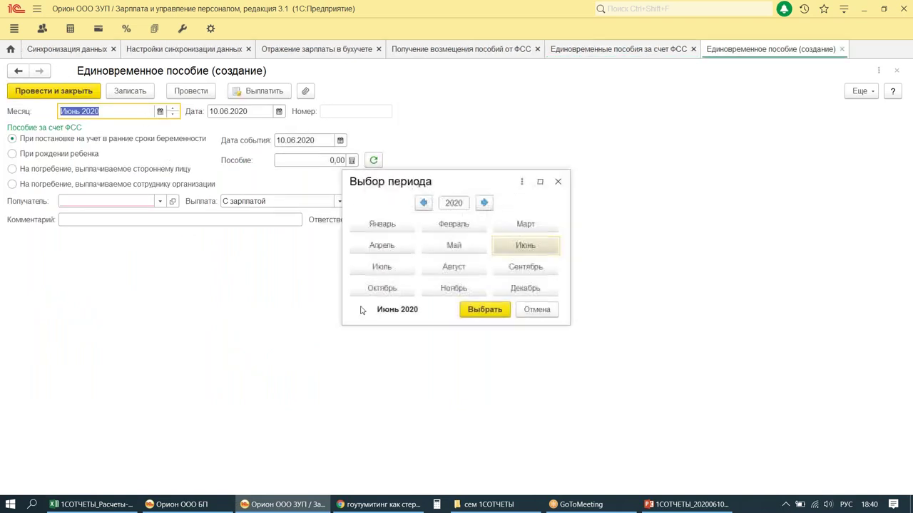
double_click(540, 268)
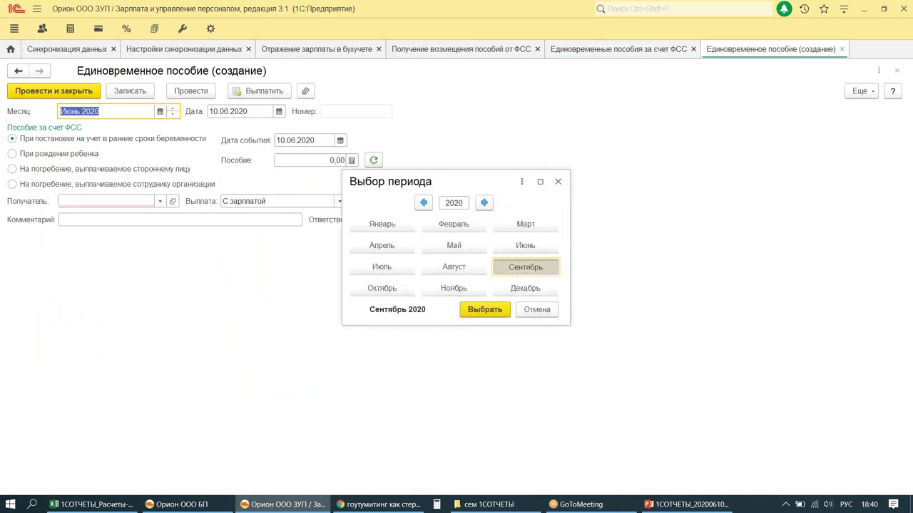
left_click(222, 110)
type("1")
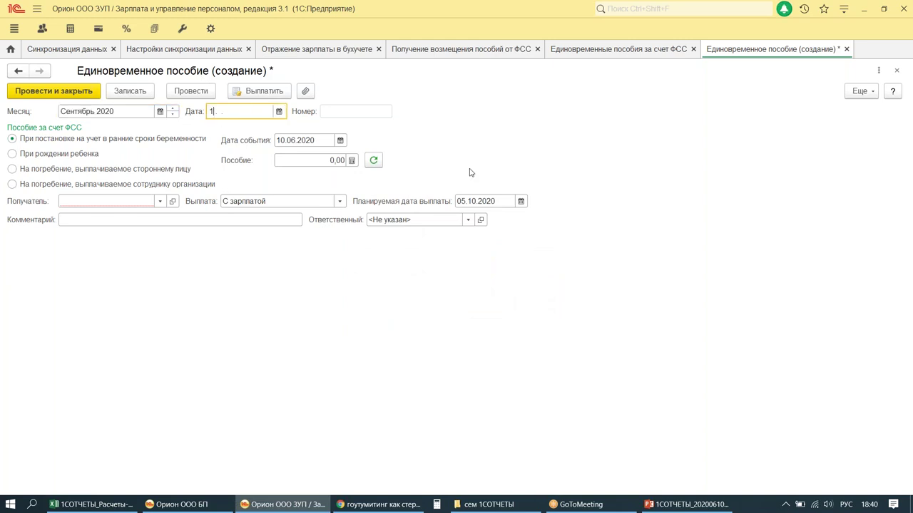
type("5.09.")
key("Tab")
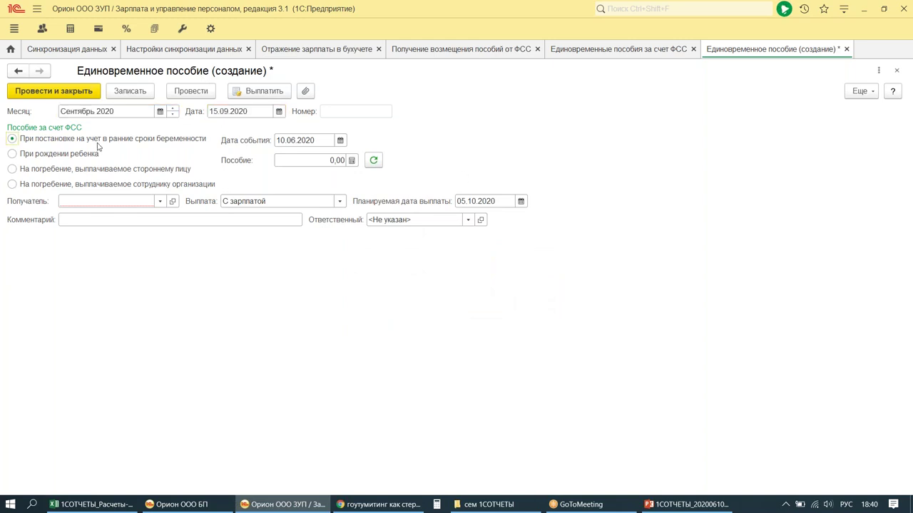
left_click(12, 155)
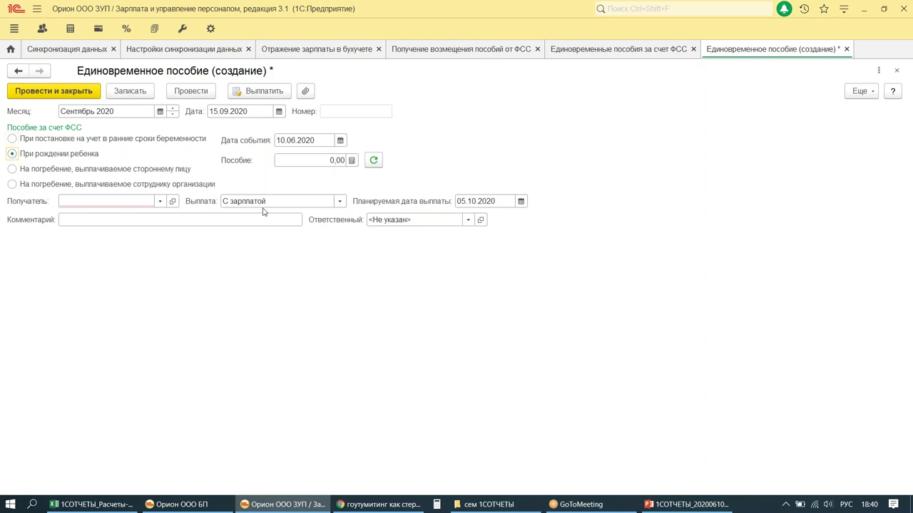
left_click(293, 140)
type("0109")
key("Tab")
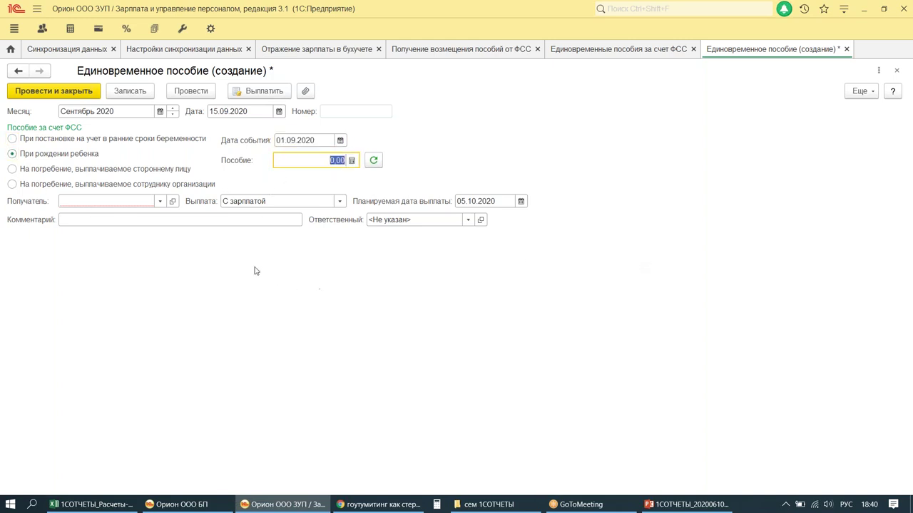
Step: Choose the employee as recipient, pay with the advance, and post the benefit
left_click(122, 201)
type("СН")
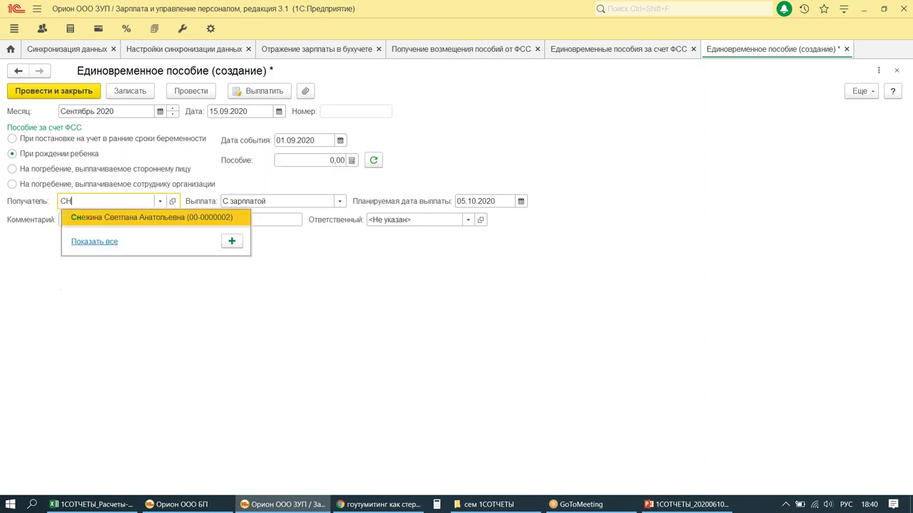
left_click(137, 220)
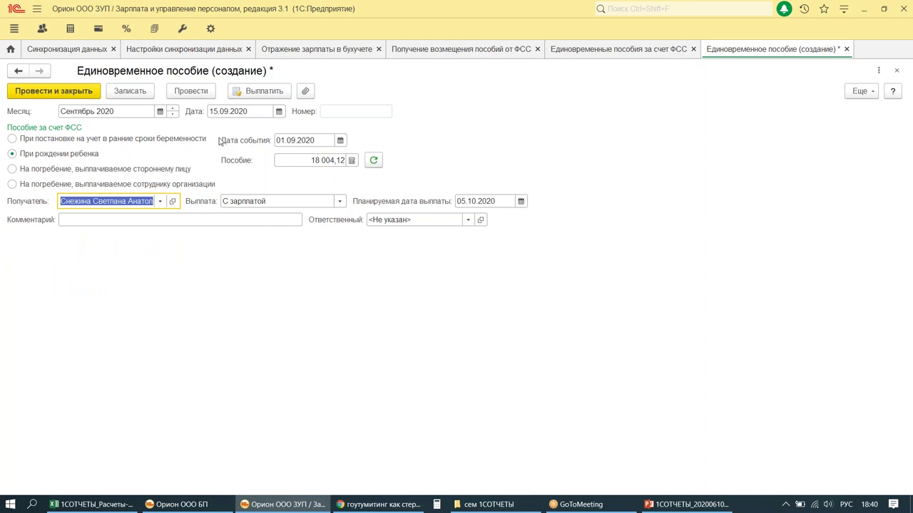
left_click(339, 201)
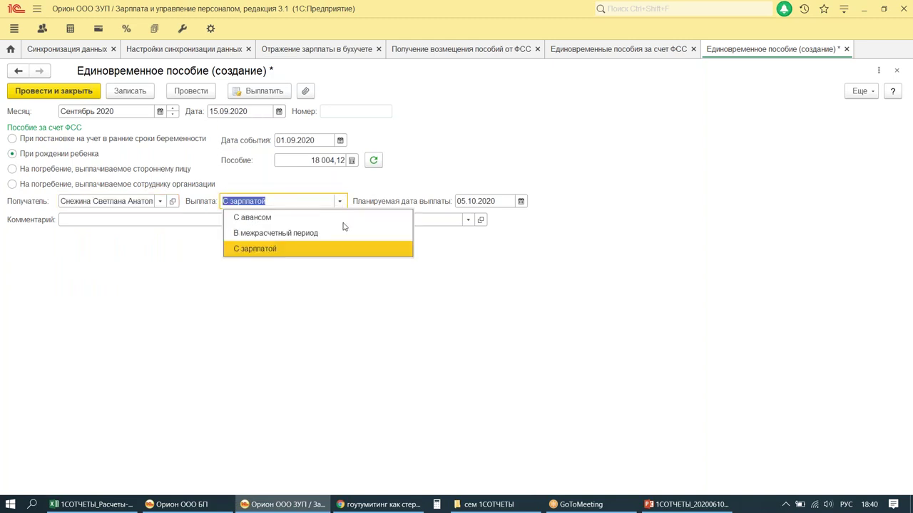
left_click(246, 214)
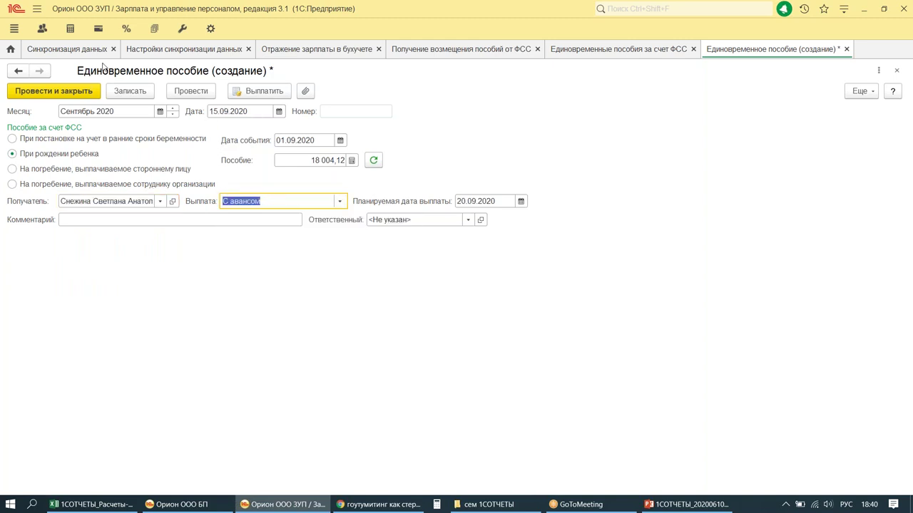
left_click(37, 92)
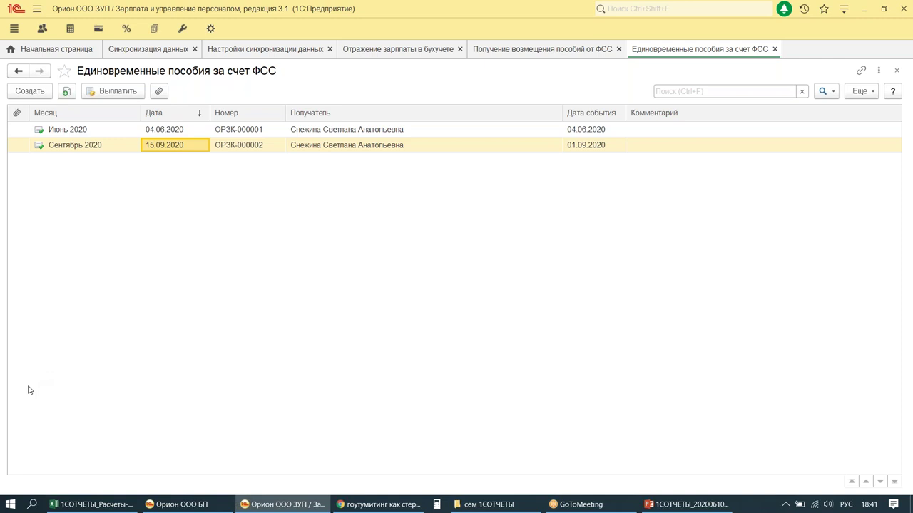
Step: Create a new parental leave document from the parental leaves list
left_click(41, 27)
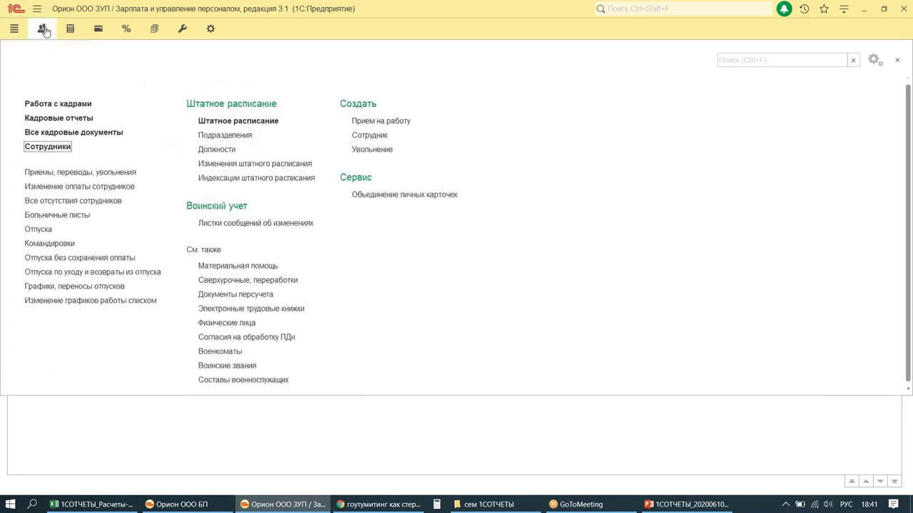
left_click(70, 29)
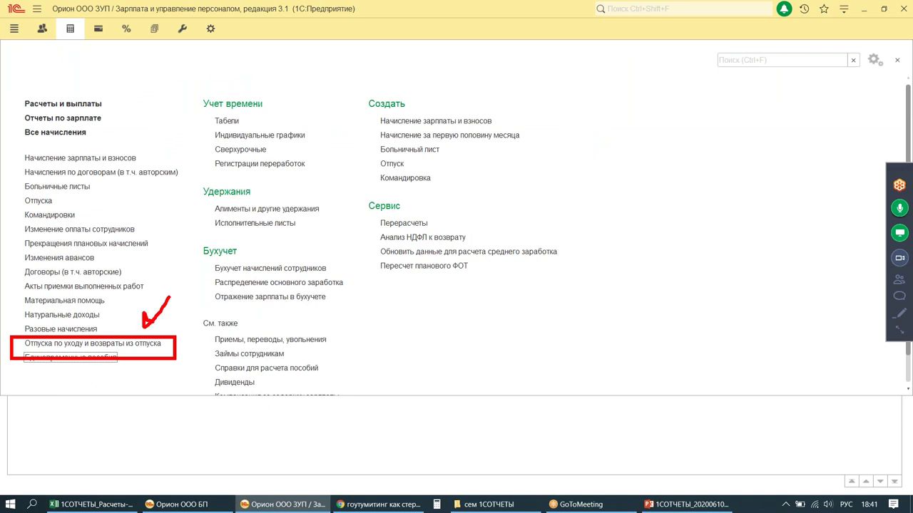
left_click(130, 343)
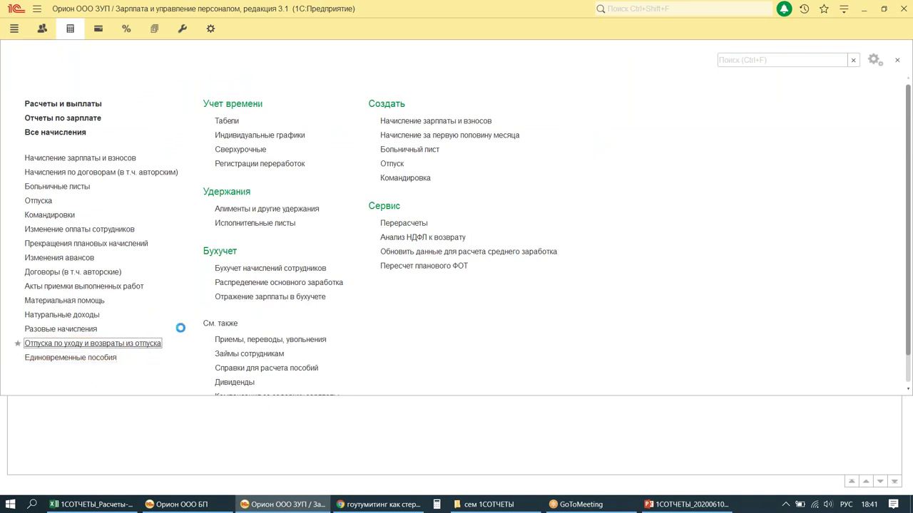
left_click(27, 110)
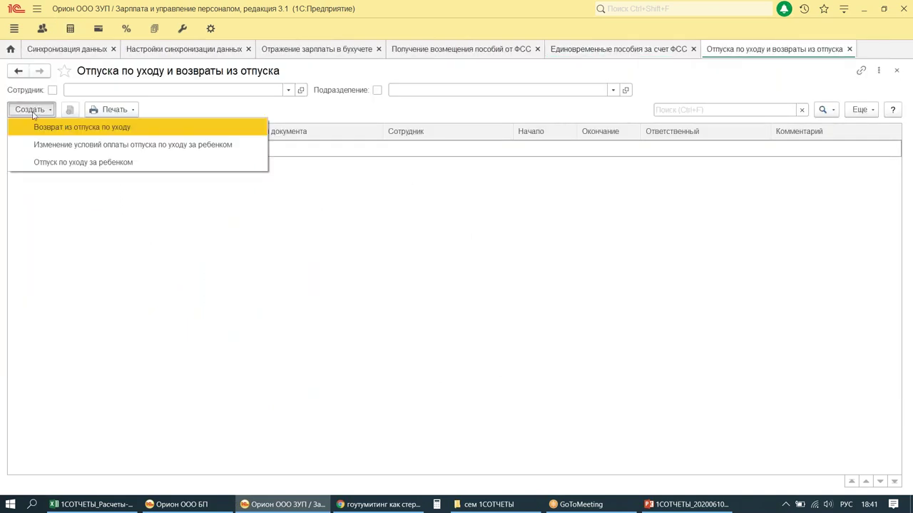
left_click(78, 163)
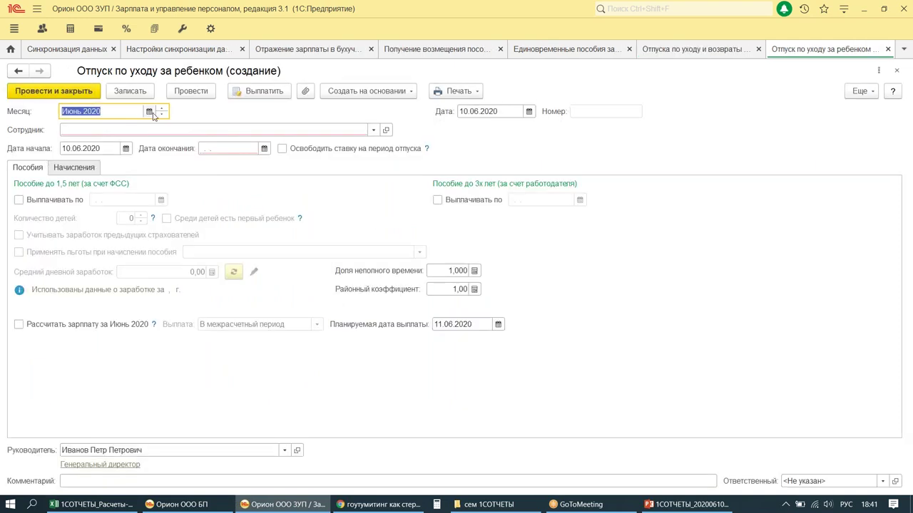
Step: Set month October 2020, document date 21.10.2020, and choose the employee
left_click(150, 113)
double_click(382, 289)
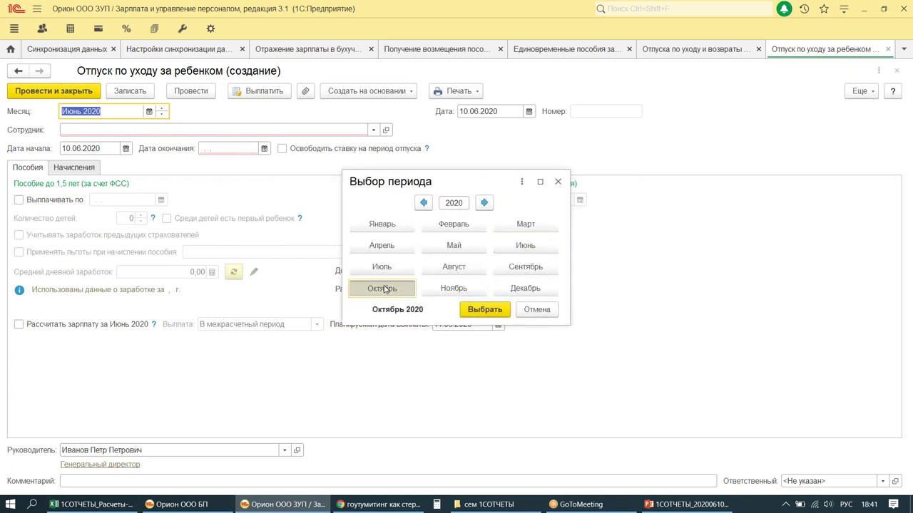
left_click(471, 111)
type("21.10.2020")
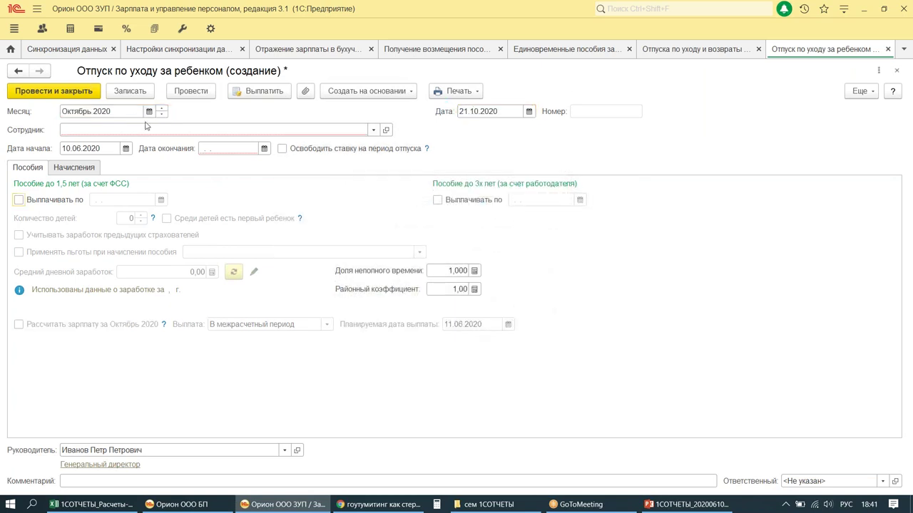
left_click(143, 129)
type("СНЕ")
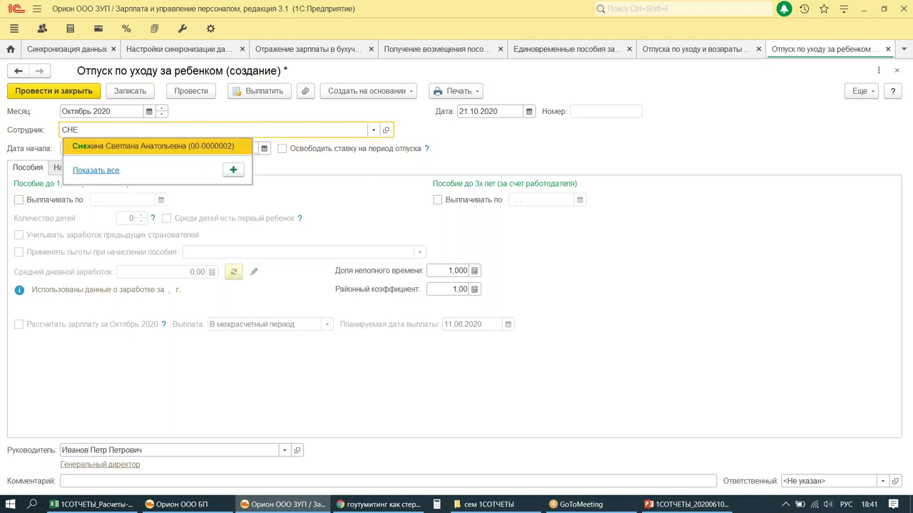
left_click(142, 146)
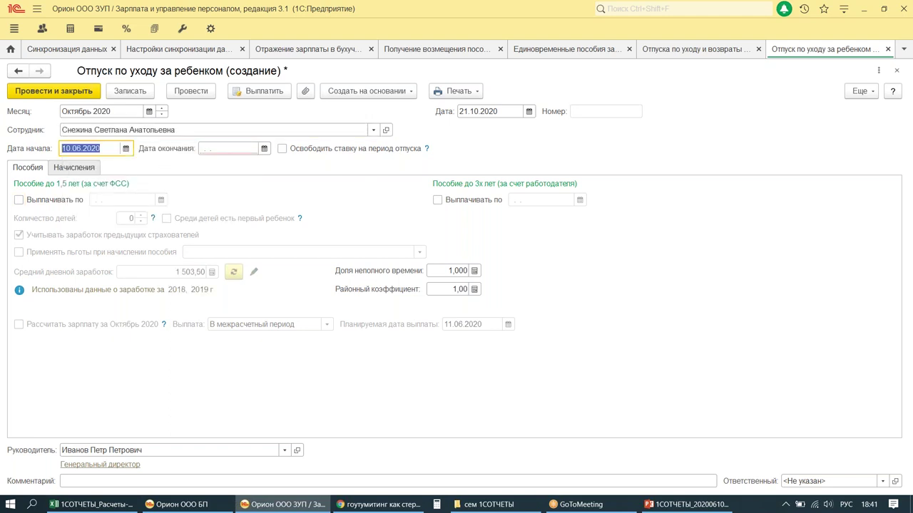
Step: Set leave 22.10.2020–01.09.2023, pay the under-1.5 benefit until 01.03.2022, for 1 child
type("22.1")
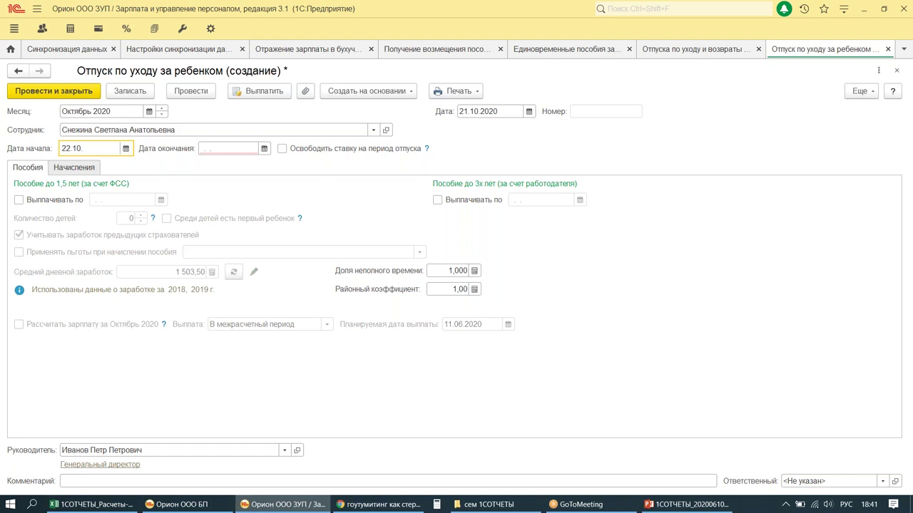
left_click(194, 149)
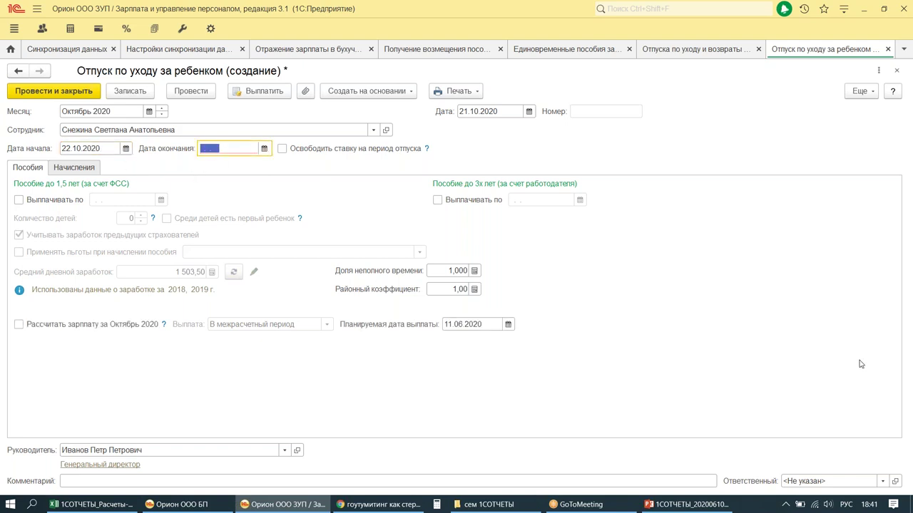
type("01.09.23")
key("Tab")
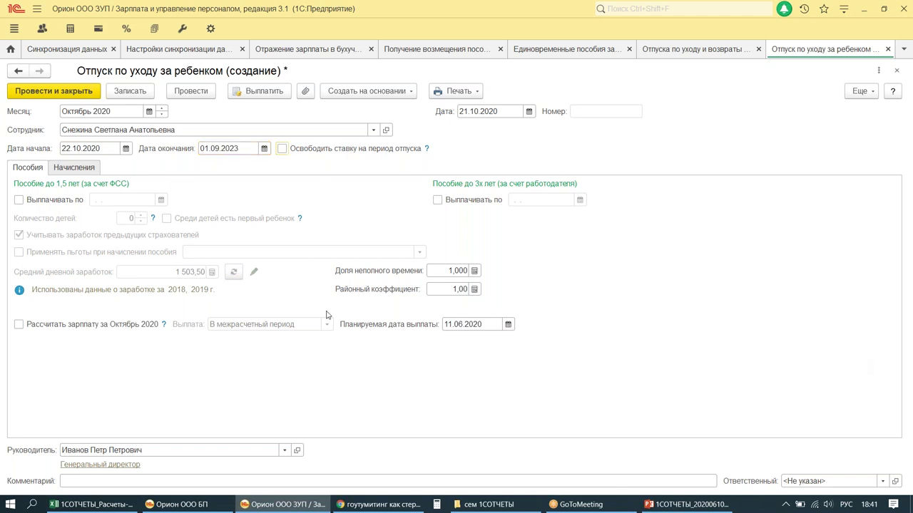
key("Tab")
key("space")
key("Tab")
type("01.0")
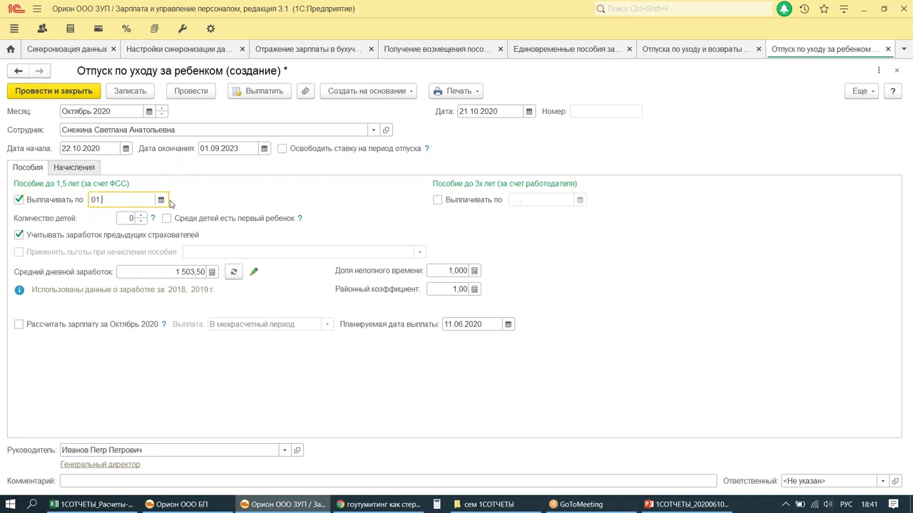
type("3.22")
key("Tab")
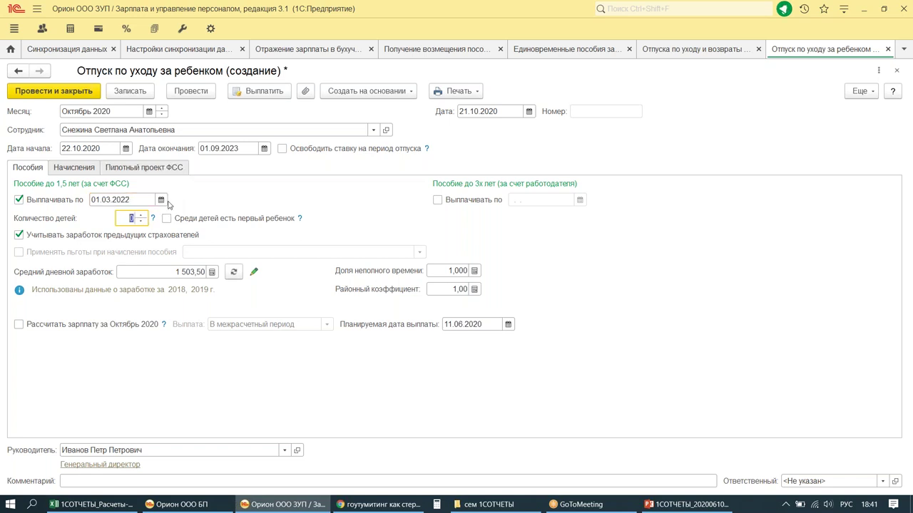
type("1")
key("Tab")
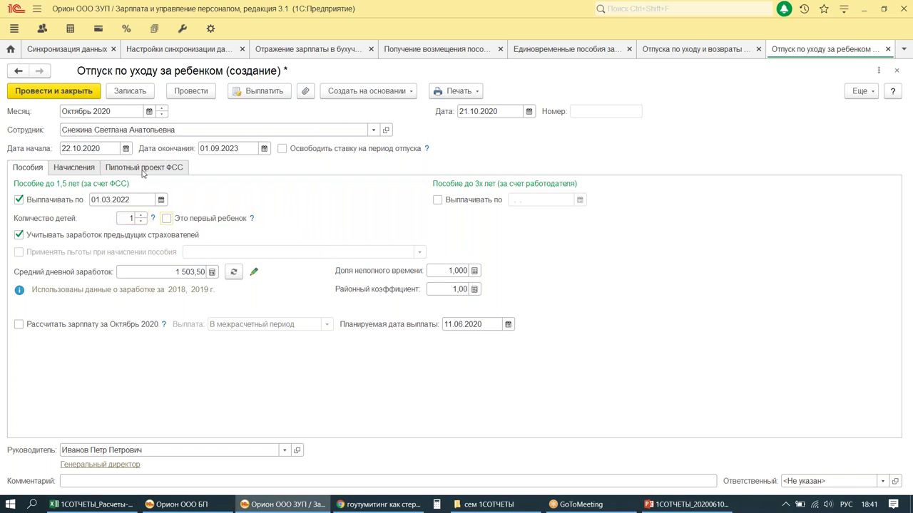
left_click(144, 169)
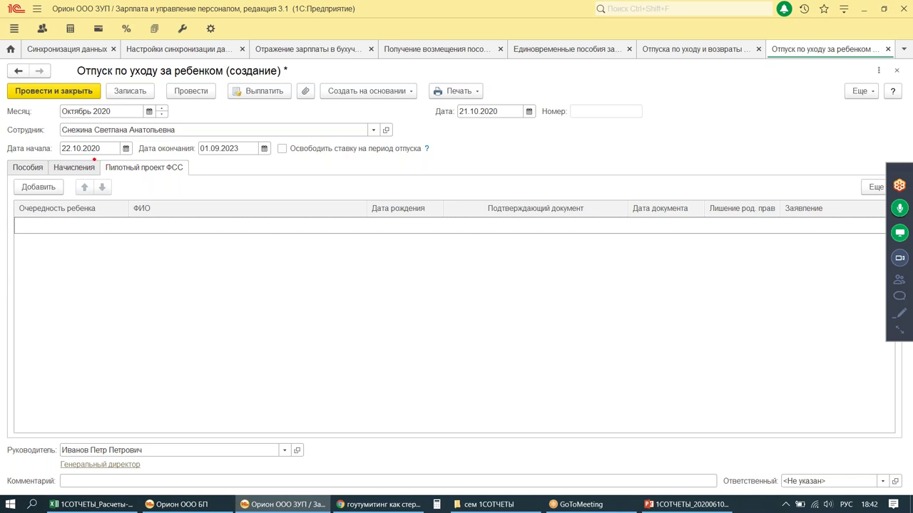
Step: Add a third-child row on the FSS pilot tab and enter the child's full name
mouse_move(78, 231)
left_mouse_down()
mouse_move(125, 239)
mouse_move(22, 227)
left_mouse_up()
left_click(39, 188)
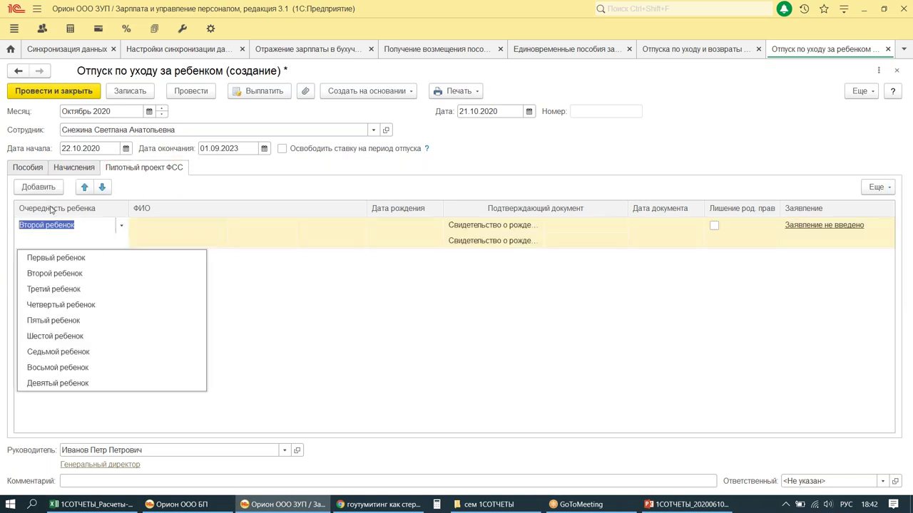
left_click(53, 291)
left_click(169, 228)
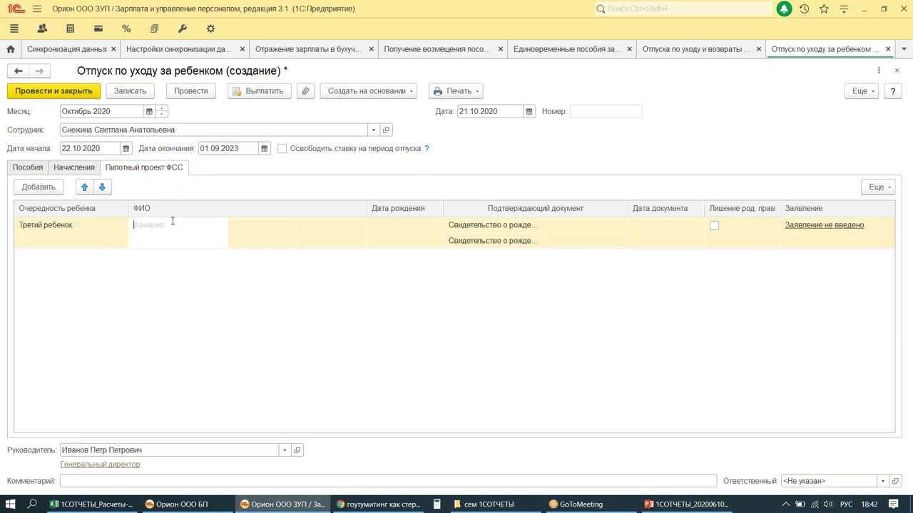
type("сНЕЖИН")
key("BackSpace")
key("BackSpace")
key("BackSpace")
key("BackSpace")
key("BackSpace")
key("BackSpace")
key("Tab")
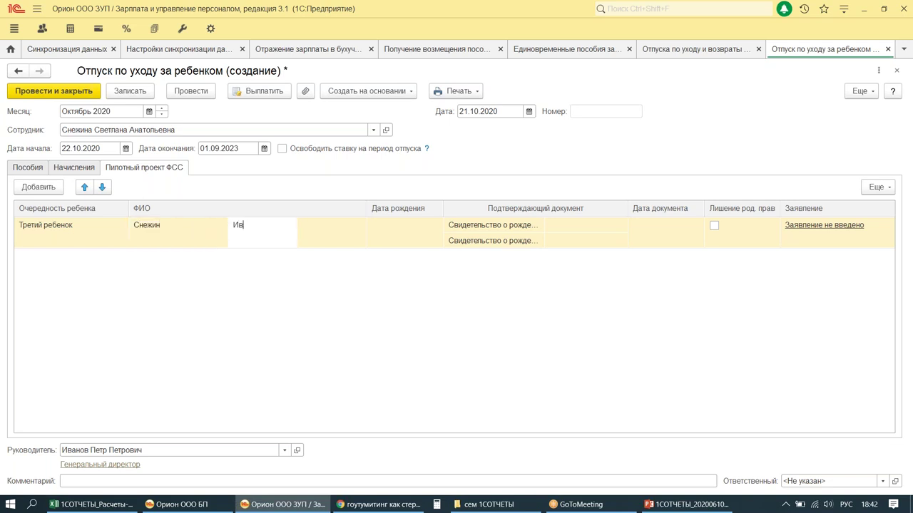
key("Tab")
Step: Enter the child's birth date 01.09.2020, keep the birth certificate, and post the leave
left_click(381, 230)
type("01.09.2020")
key("Tab")
key("Escape")
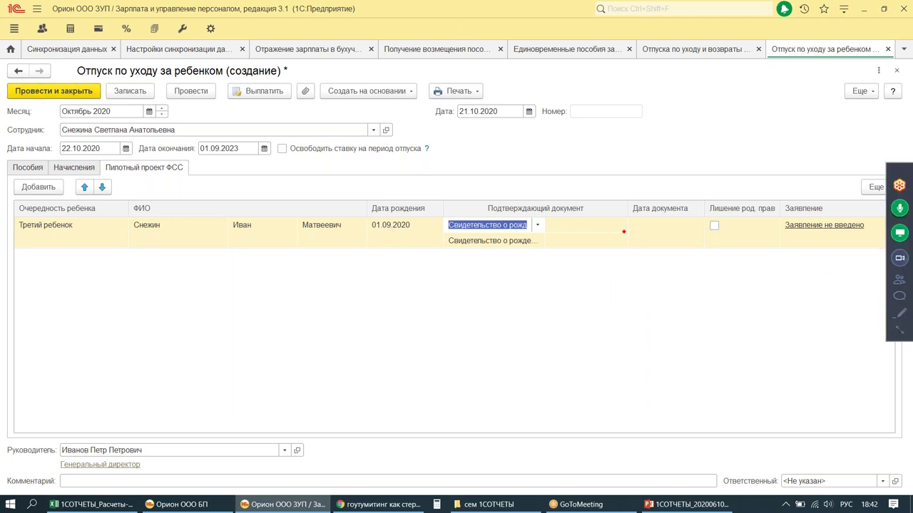
left_click_drag(586, 177, 856, 294)
left_click_drag(689, 358, 629, 410)
mouse_move(676, 335)
left_mouse_down()
mouse_move(638, 360)
mouse_move(706, 396)
left_mouse_up()
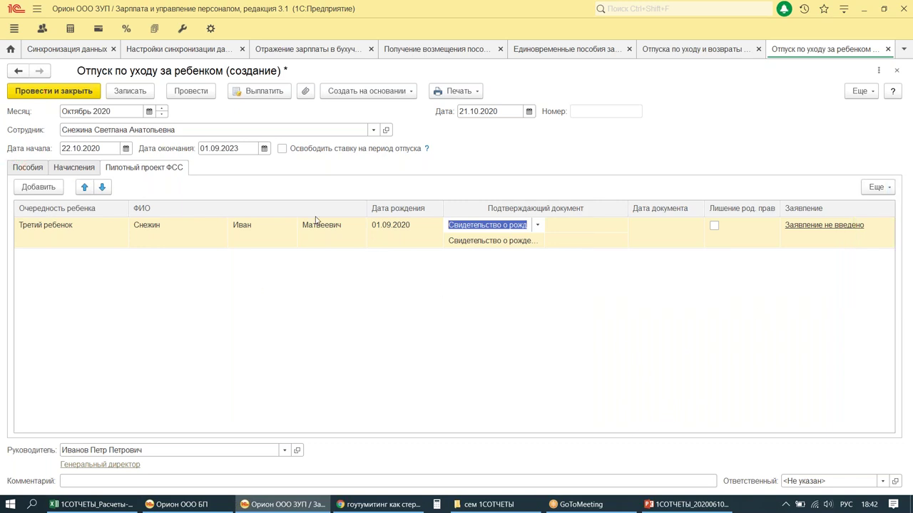
left_click(45, 93)
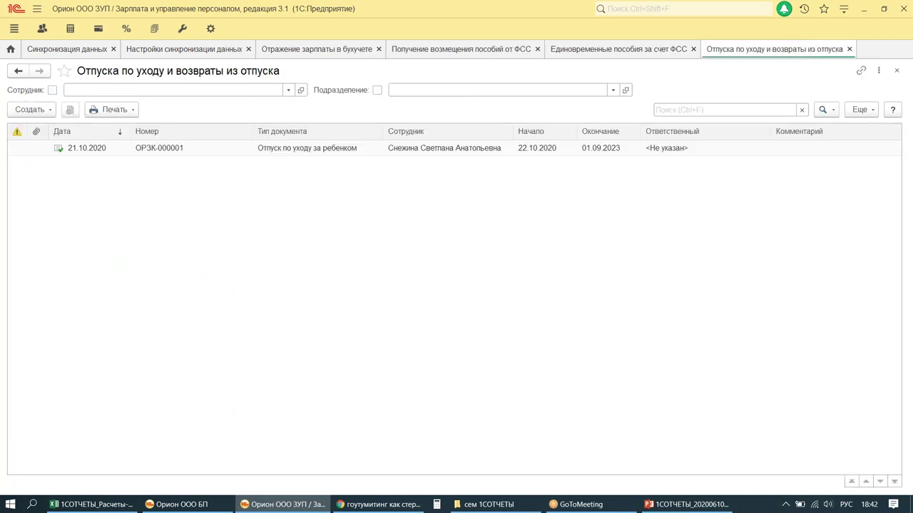
Step: Open leave document ОРЗК-000001 and dismiss the licence check message
mouse_move(496, 504)
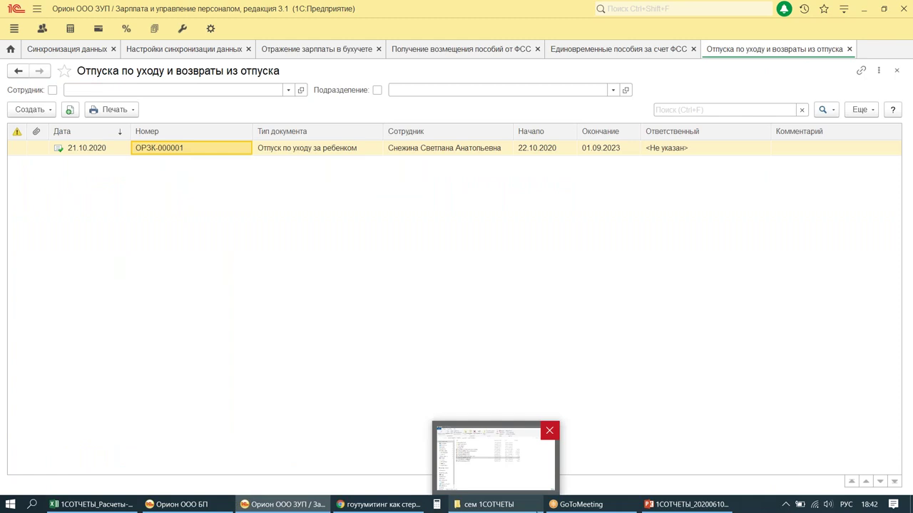
key("Return")
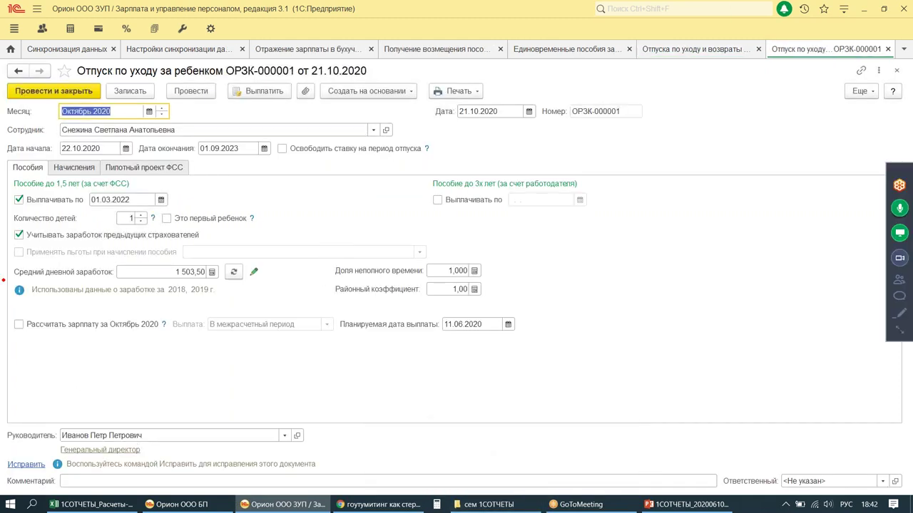
mouse_move(2, 253)
left_mouse_down()
mouse_move(319, 373)
mouse_move(595, 376)
left_mouse_up()
left_click_drag(489, 325, 420, 315)
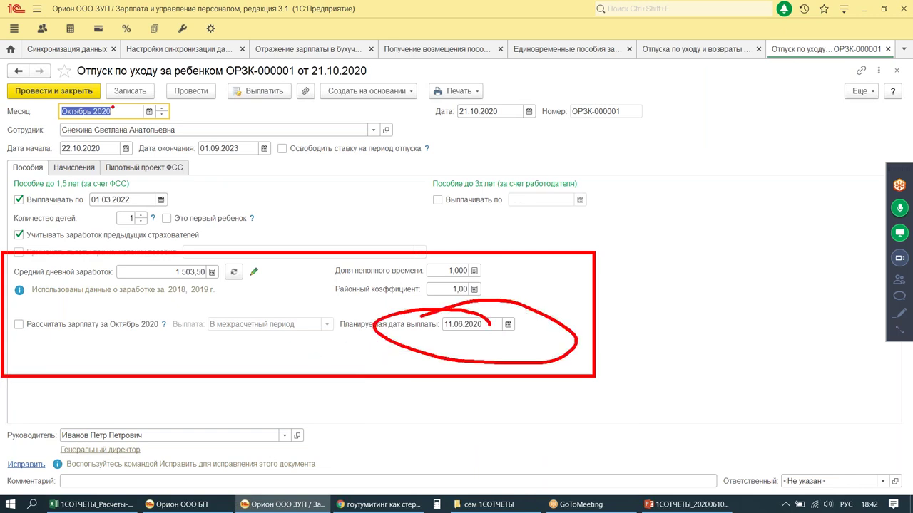
mouse_move(71, 59)
left_mouse_down()
mouse_move(80, 77)
mouse_move(384, 79)
left_mouse_up()
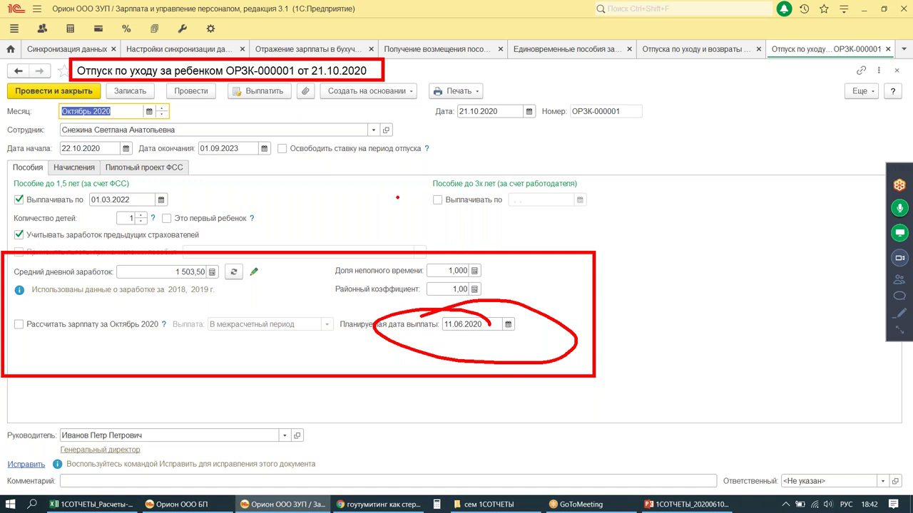
key("alt+shift")
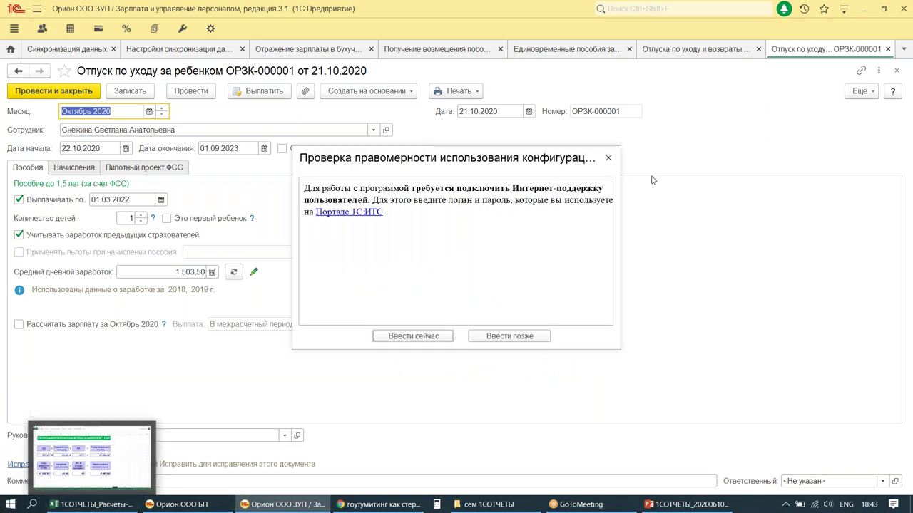
left_click(608, 158)
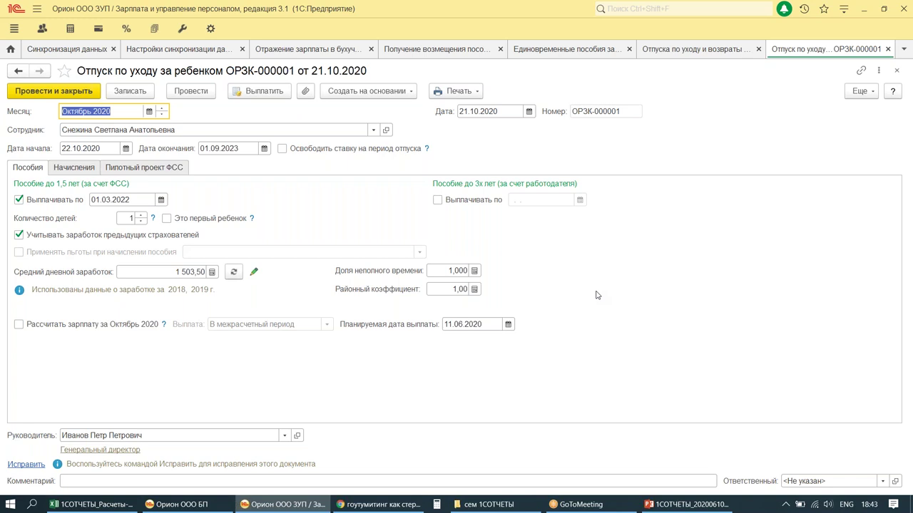
Step: Highlight the 1 503,50 average daily earnings and the October 2020 payroll line
key("ctrl+alt+d")
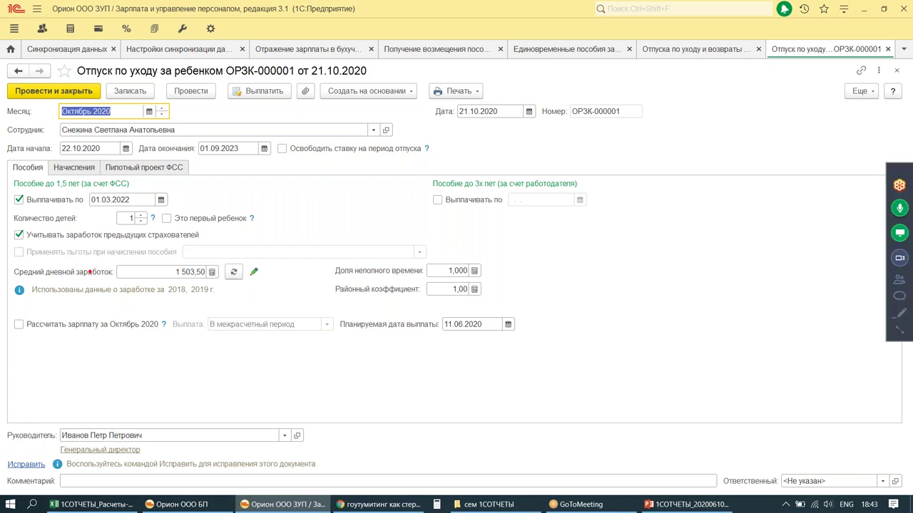
mouse_move(10, 262)
left_mouse_down()
mouse_move(70, 294)
mouse_move(276, 294)
left_mouse_up()
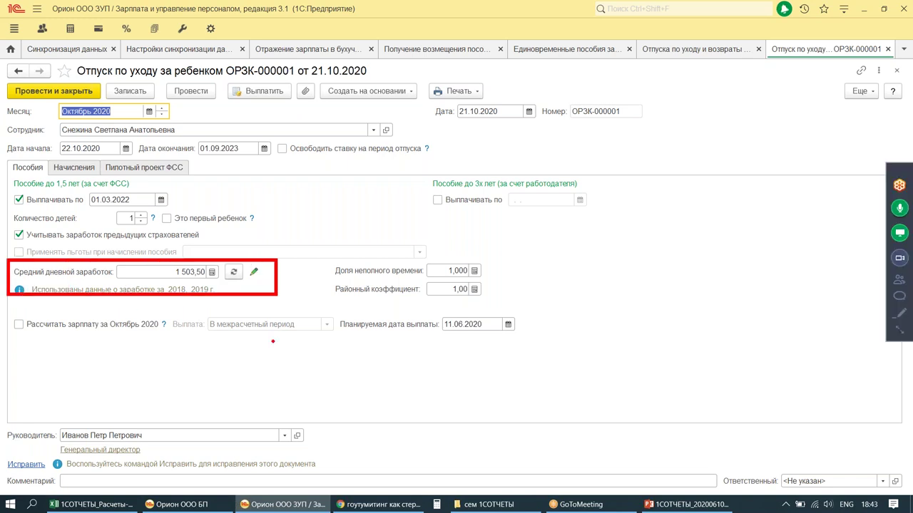
mouse_move(155, 313)
left_mouse_down()
mouse_move(177, 310)
mouse_move(206, 367)
left_mouse_up()
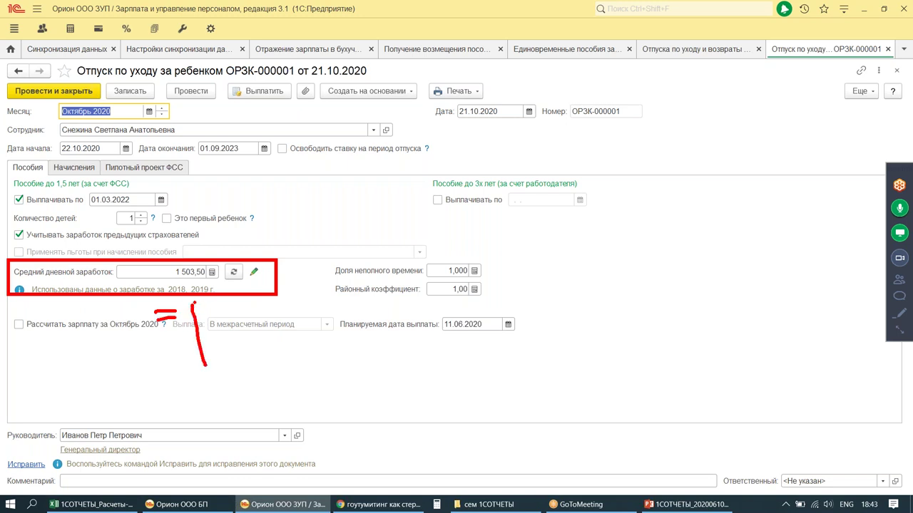
left_click_drag(193, 305, 214, 315)
left_click_drag(76, 283, 136, 290)
key("Escape")
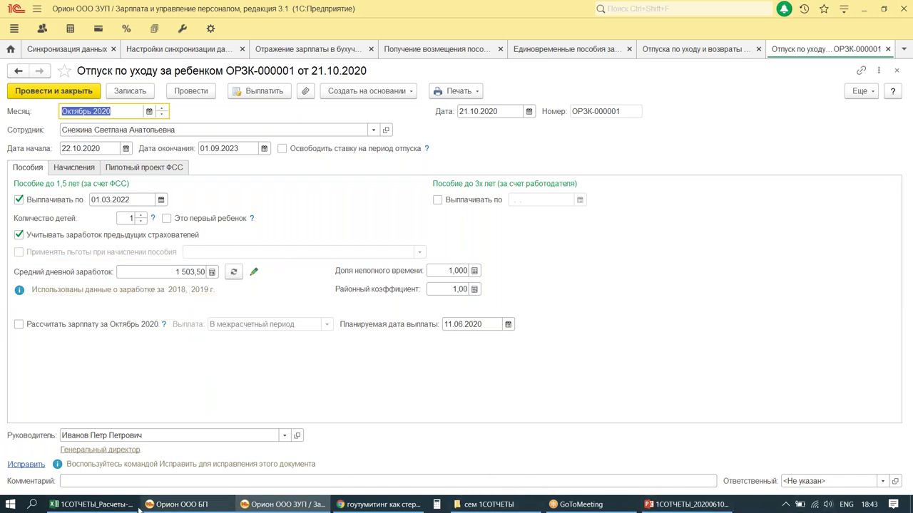
left_click(91, 505)
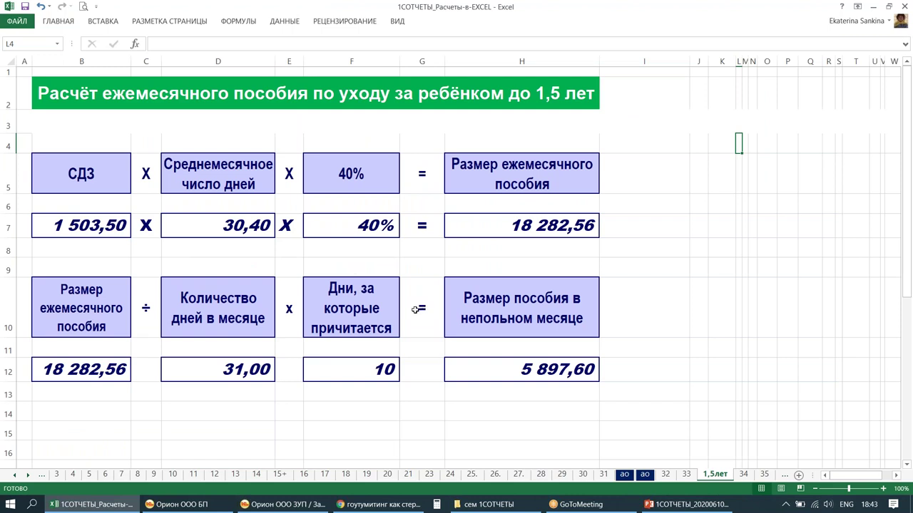
Step: Frame 1 503,50, 30,40 days, 40% and the 18 282,56 monthly benefit on the sheet
key("ctrl+alt+d")
left_click_drag(25, 205, 139, 244)
left_click_drag(153, 200, 280, 247)
left_click_drag(294, 206, 405, 245)
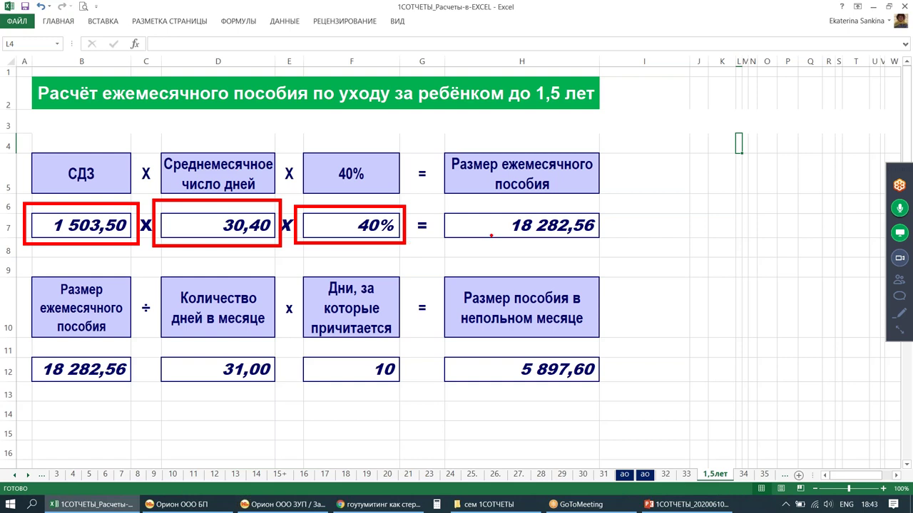
mouse_move(439, 210)
left_mouse_down()
mouse_move(541, 242)
mouse_move(617, 238)
left_mouse_up()
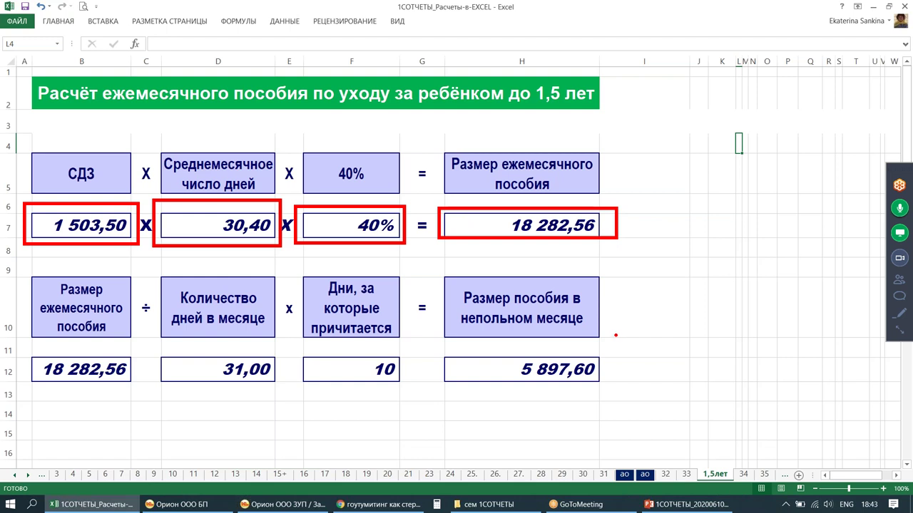
mouse_move(639, 191)
left_mouse_down()
mouse_move(638, 254)
mouse_move(672, 327)
left_mouse_up()
Step: Write the leave dates 22.10 and 31.10 and circle the 10 days in F12
left_click_drag(686, 281, 726, 339)
left_click_drag(761, 273, 764, 332)
mouse_move(793, 282)
left_mouse_down()
mouse_move(817, 280)
mouse_move(788, 300)
left_mouse_up()
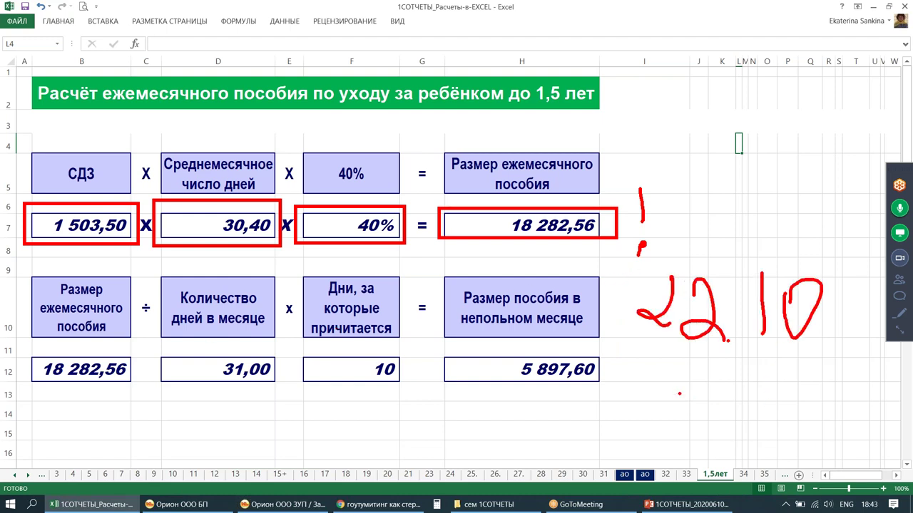
left_click_drag(665, 390, 683, 426)
left_click_drag(710, 396, 716, 427)
left_click(733, 428)
left_click_drag(763, 388, 759, 418)
mouse_move(802, 381)
left_mouse_down()
mouse_move(793, 386)
mouse_move(814, 380)
left_mouse_up()
left_click_drag(385, 348, 404, 371)
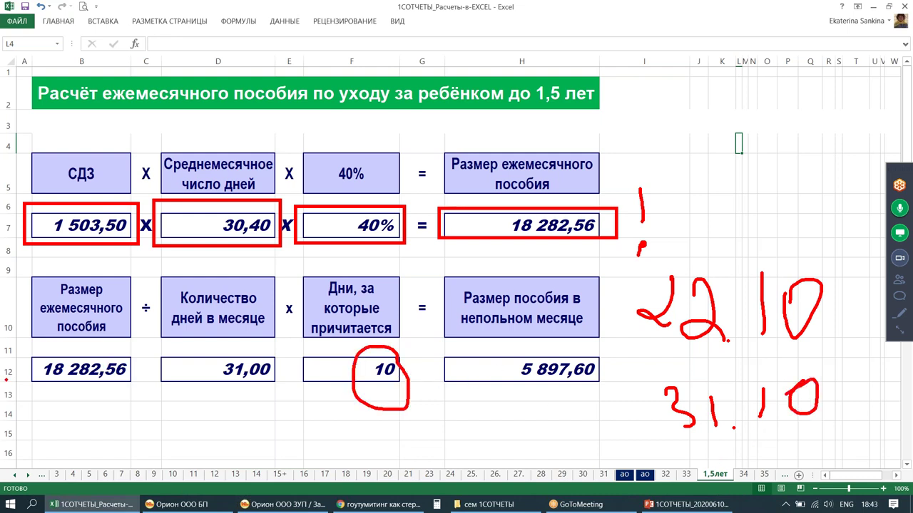
Step: Underline 18 282,56 and 31,00, write 30, and arrow to the 10 days
left_click_drag(34, 390, 144, 390)
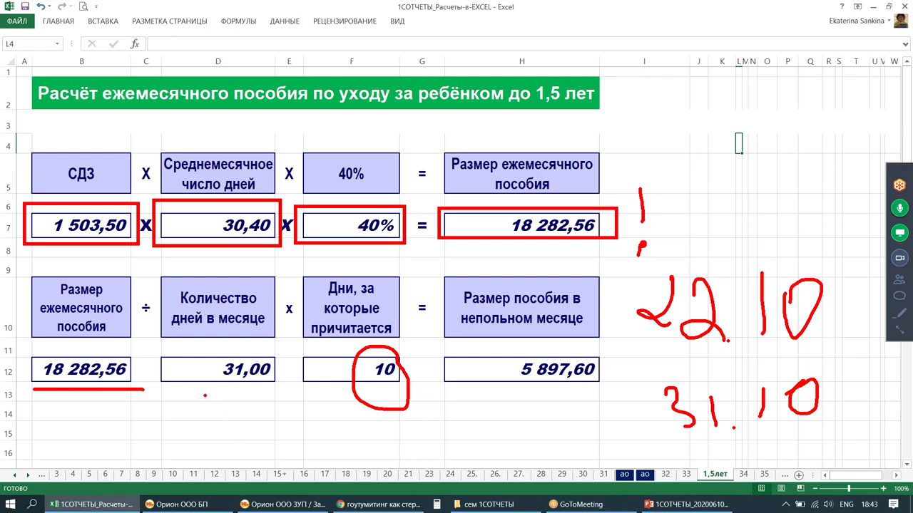
left_click_drag(205, 395, 295, 391)
mouse_move(222, 400)
left_mouse_down()
mouse_move(258, 424)
mouse_move(266, 412)
left_mouse_up()
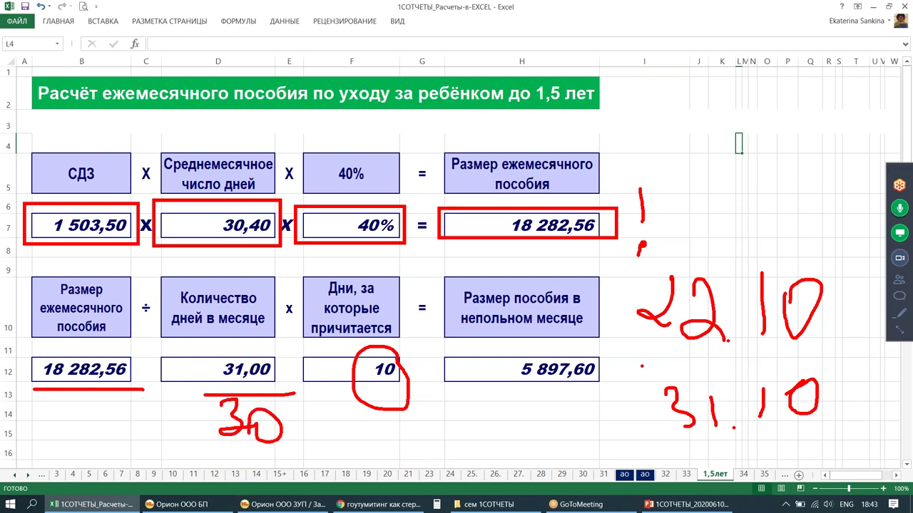
mouse_move(421, 333)
left_mouse_down()
mouse_move(405, 355)
mouse_move(582, 329)
mouse_move(542, 341)
mouse_move(627, 378)
mouse_move(592, 341)
left_mouse_up()
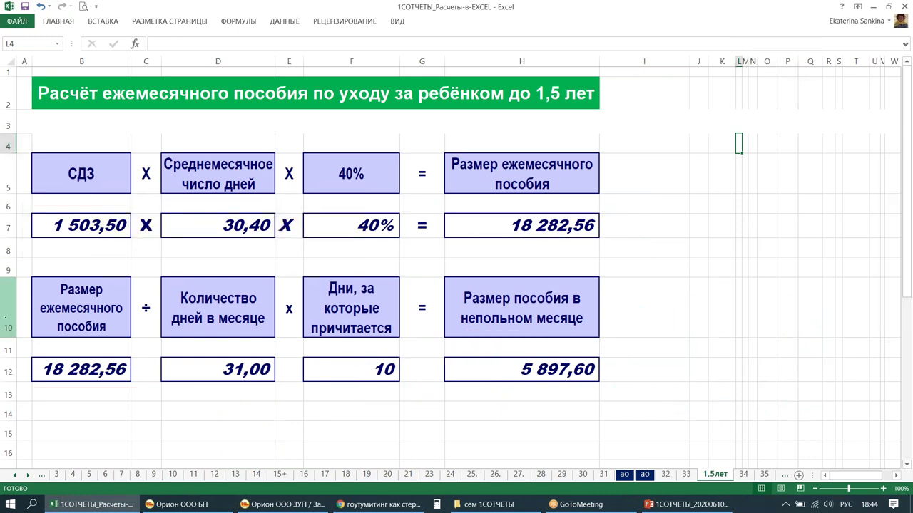
left_click(184, 504)
left_click(266, 504)
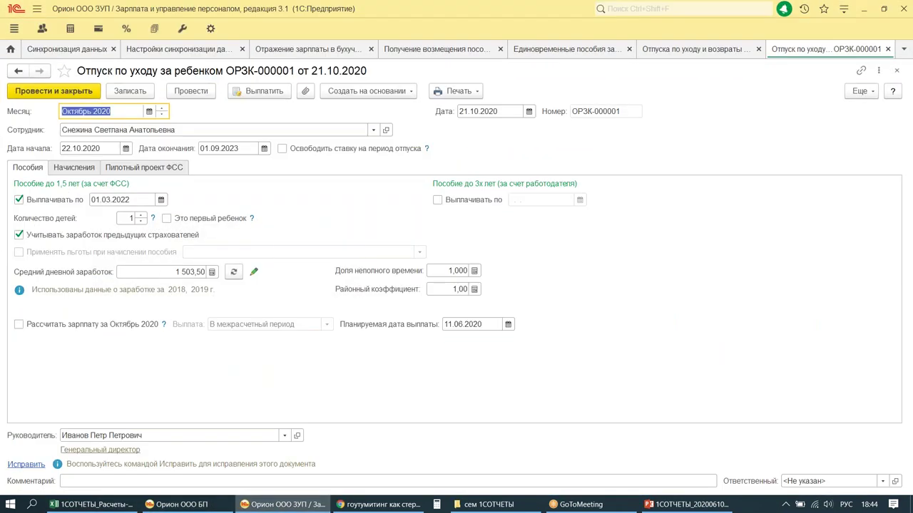
Step: Post the child-care leave and start a July 2020 salary accrual
left_click(49, 95)
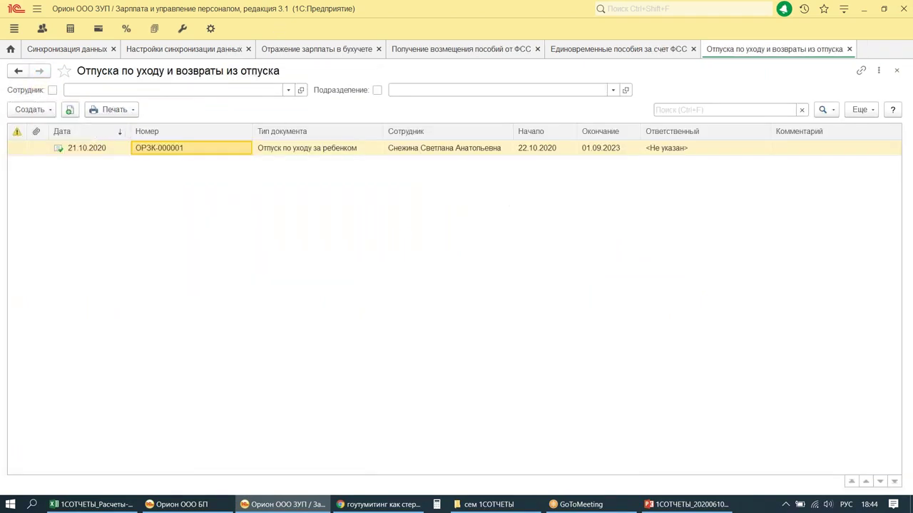
left_click(11, 49)
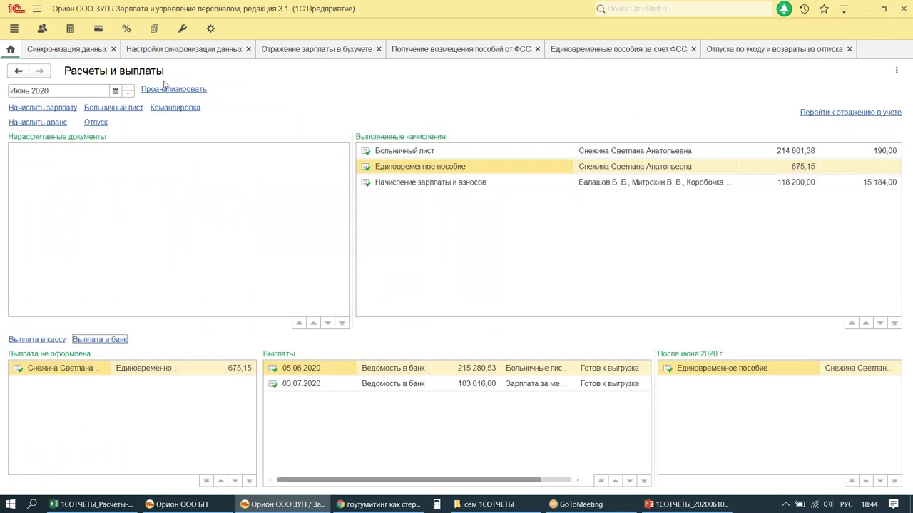
left_click(128, 87)
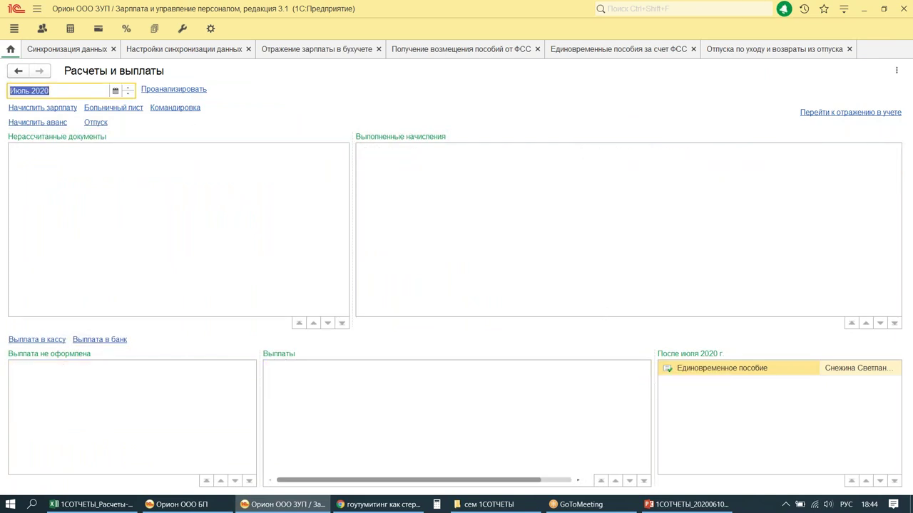
left_click(61, 108)
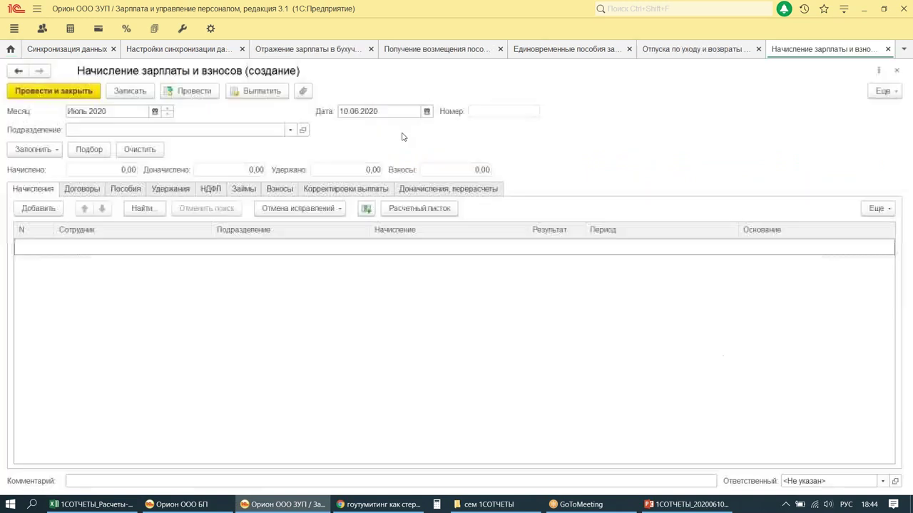
Step: Date the July accrual 31.07.2020, fill it with salaries, then advance to August 2020
double_click(383, 108)
type("31.07")
key("Tab")
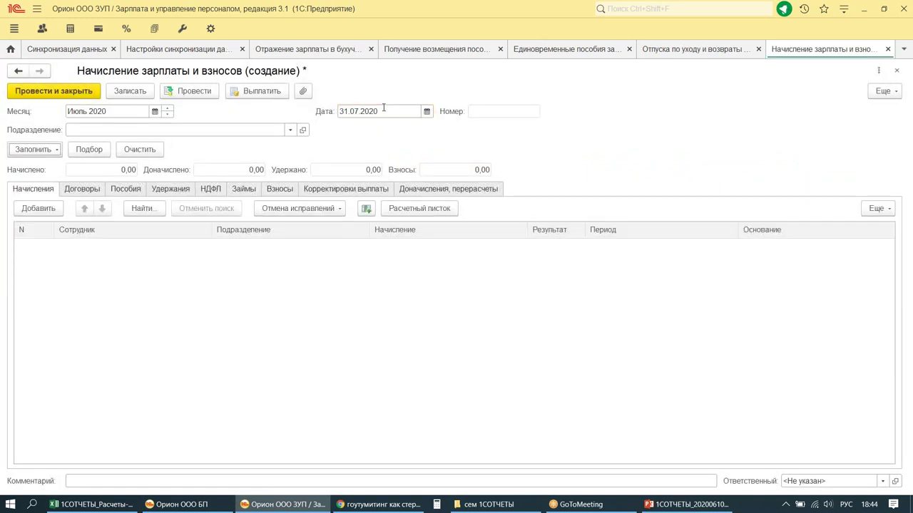
left_click(35, 150)
left_click(63, 169)
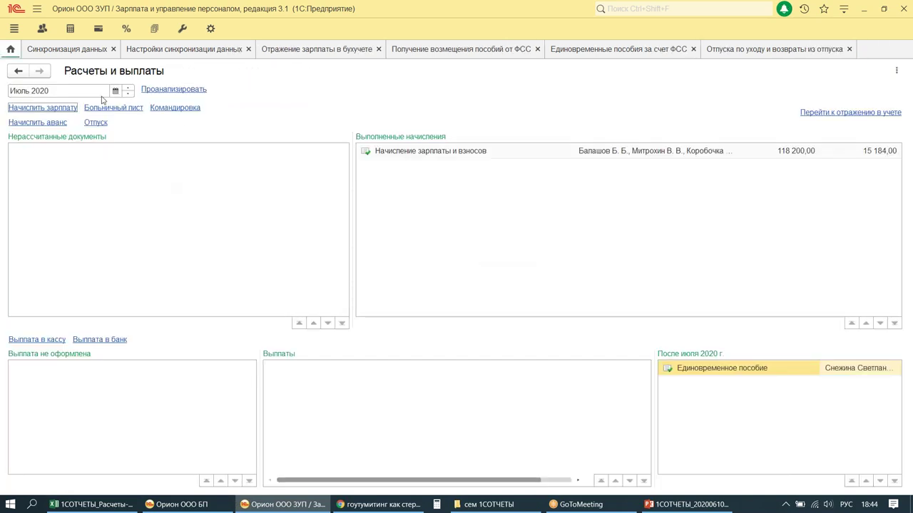
left_click(127, 88)
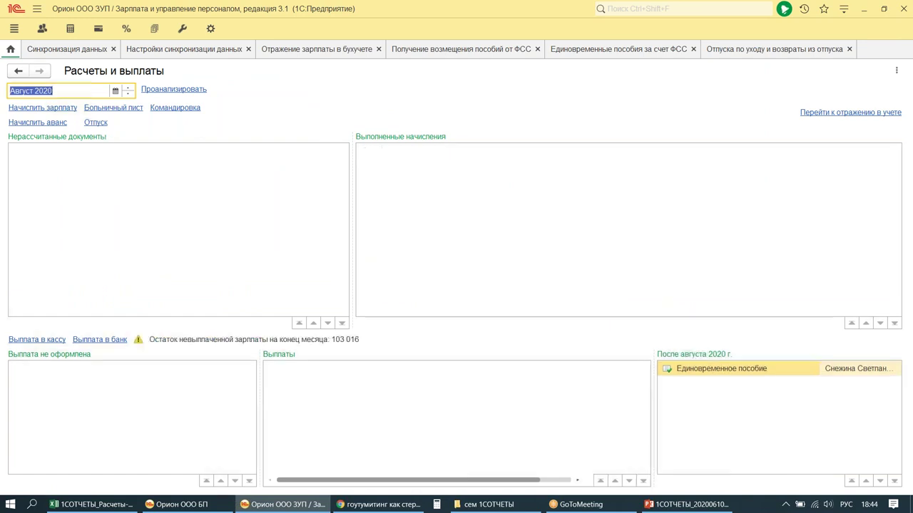
Step: Start a salary accrual, then discard the mistakenly set document without saving
left_click(41, 108)
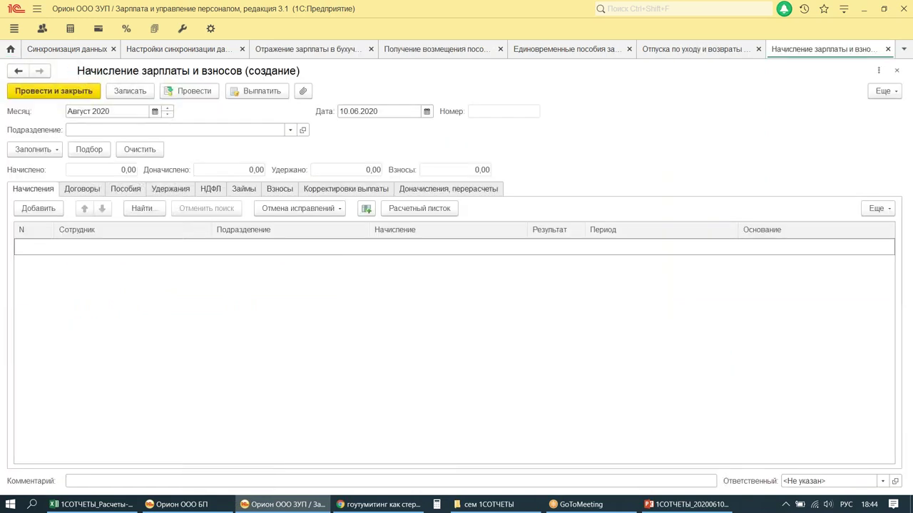
left_click(167, 109)
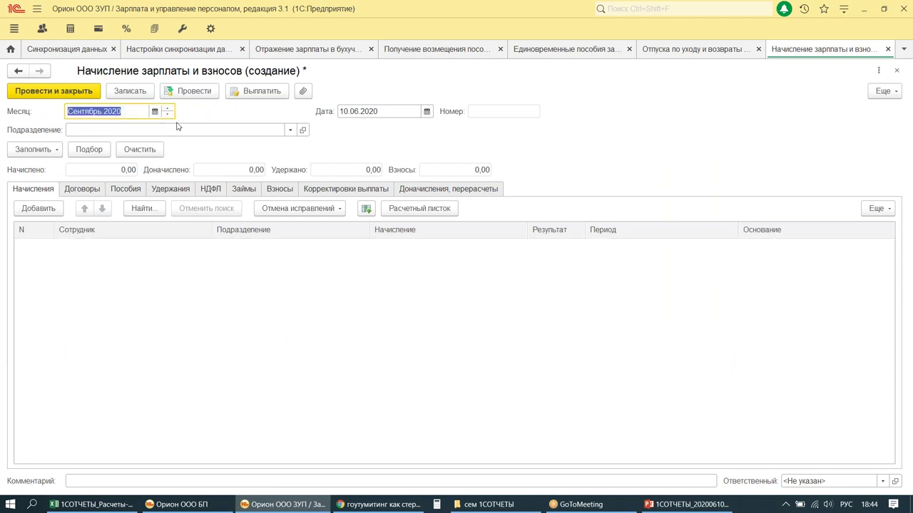
left_click(360, 114)
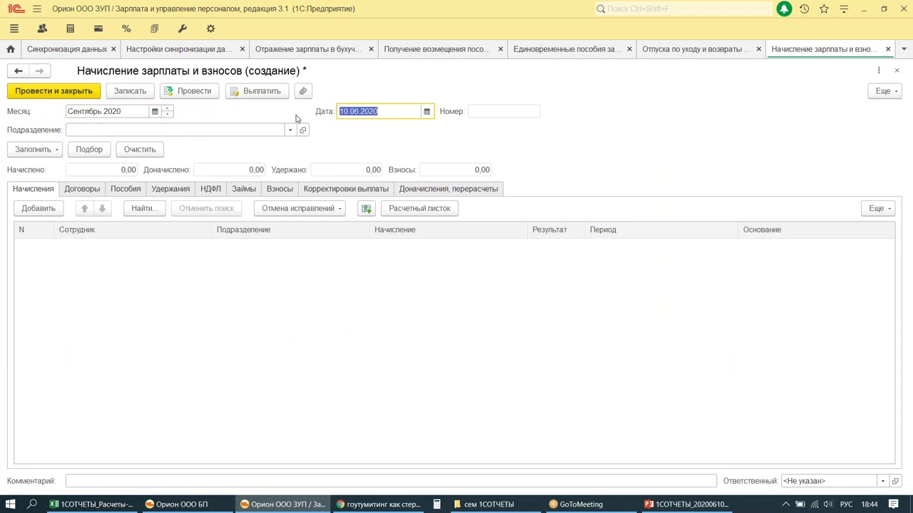
key("Escape")
left_click(493, 279)
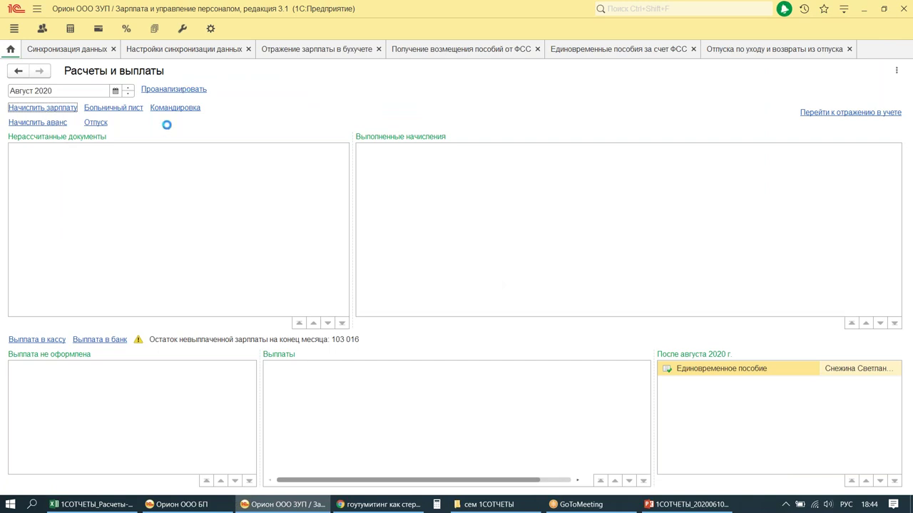
Step: Create the August accrual dated 31.08.2020, fill it with salaries, post it, and advance to September 2020
left_click(29, 107)
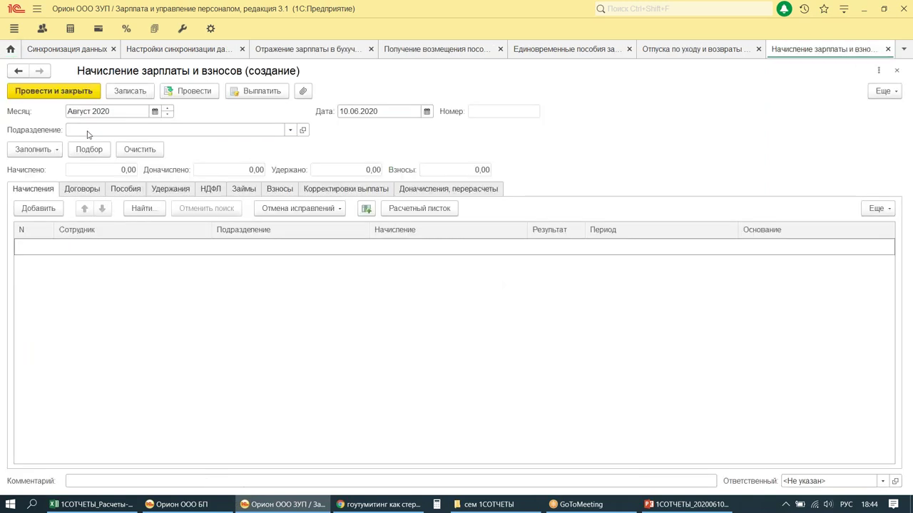
left_click(364, 112)
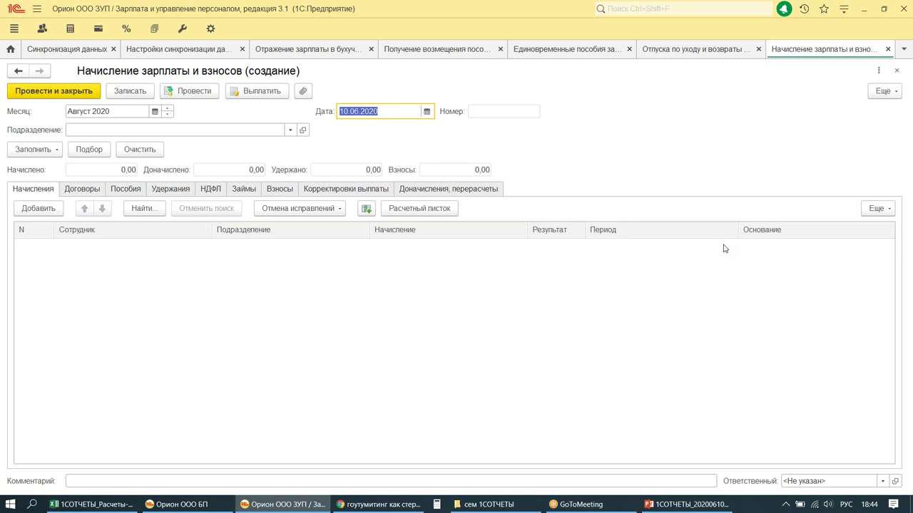
type("31.08")
key("Tab")
left_click(34, 150)
left_click(71, 169)
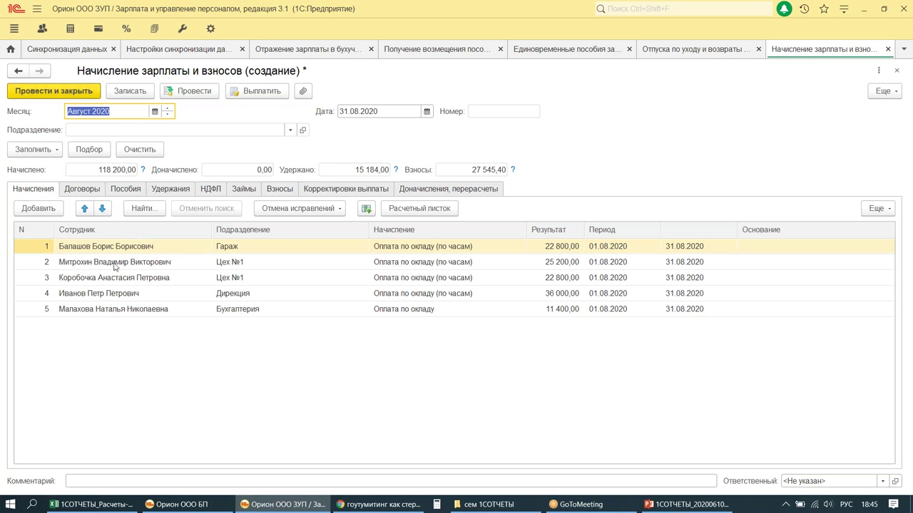
key("ctrl+Return")
left_click(129, 88)
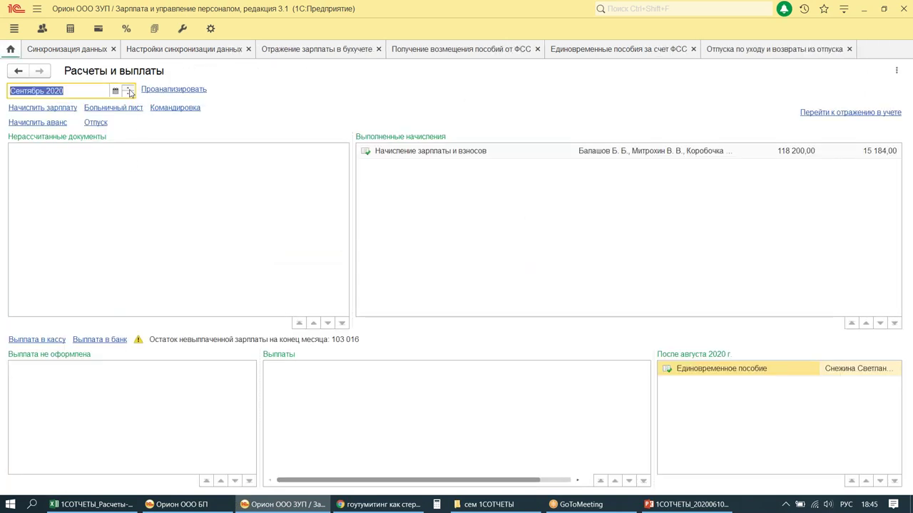
Step: Create the September accrual dated 30.09.2020, fill it with salaries, and move on to October 2020
left_click(29, 108)
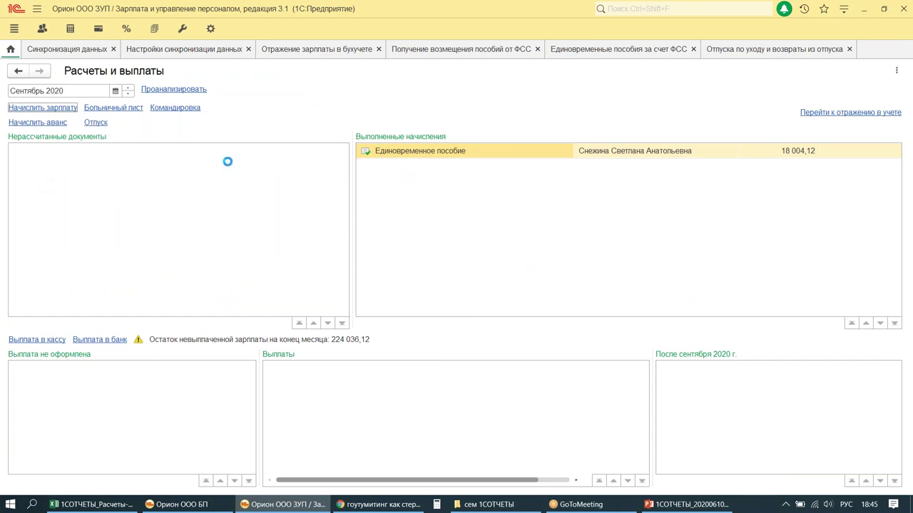
left_click(324, 113)
type("30092020")
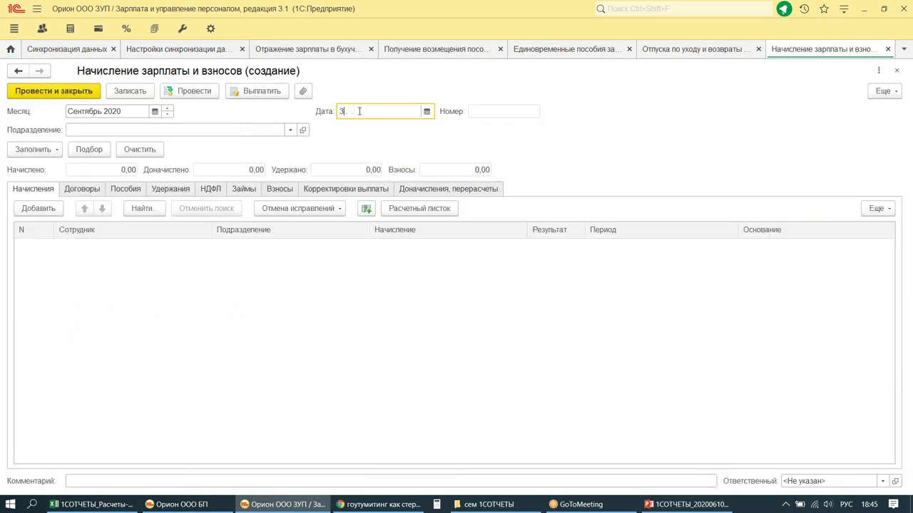
key("Tab")
left_click(50, 149)
left_click(40, 164)
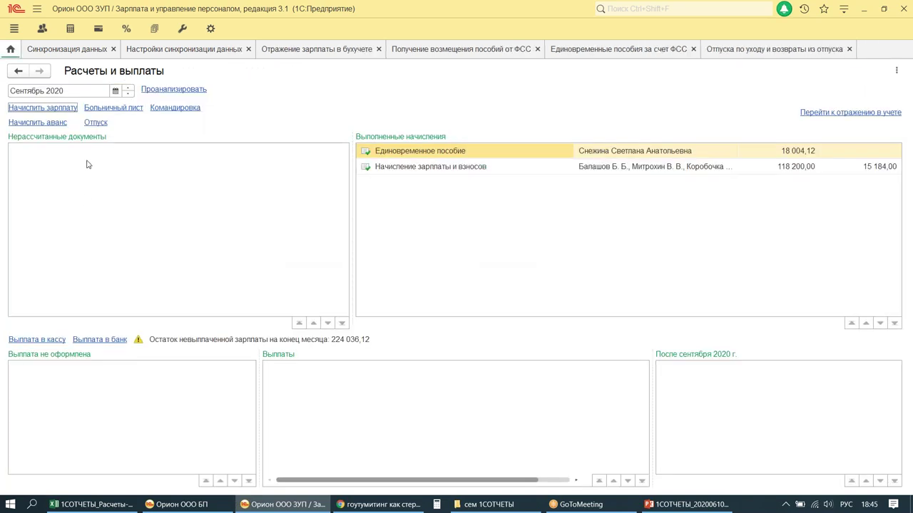
left_click(128, 87)
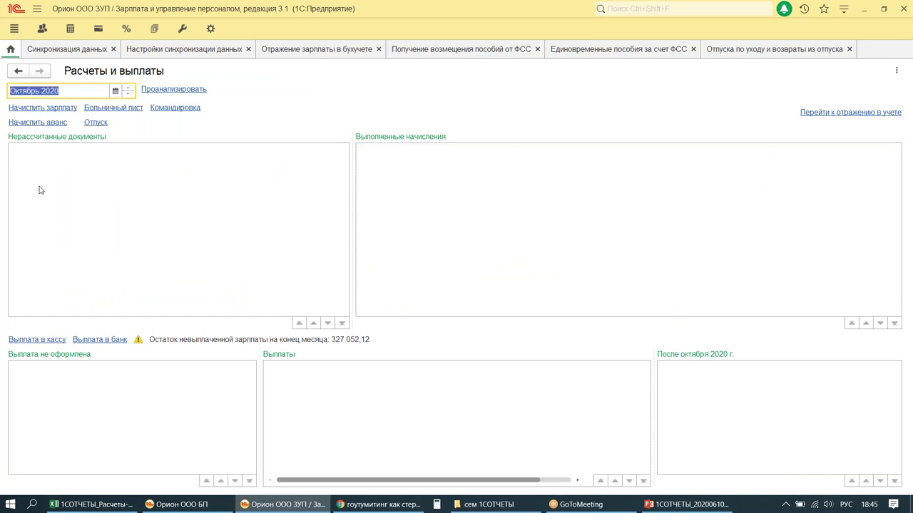
Step: Fill the 31.10.2020 accrual (124 097,60, incl. 5 897,60 childcare benefit), post it, and switch to November
left_click(26, 112)
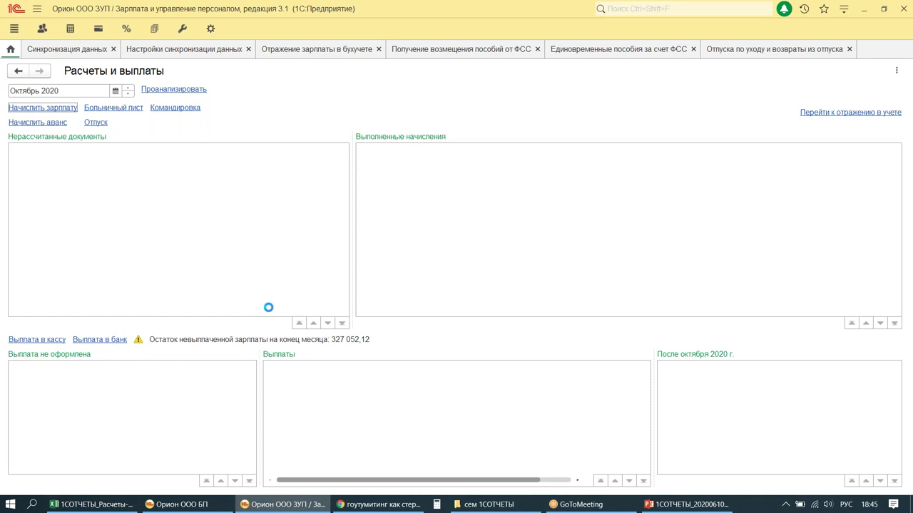
left_click(348, 114)
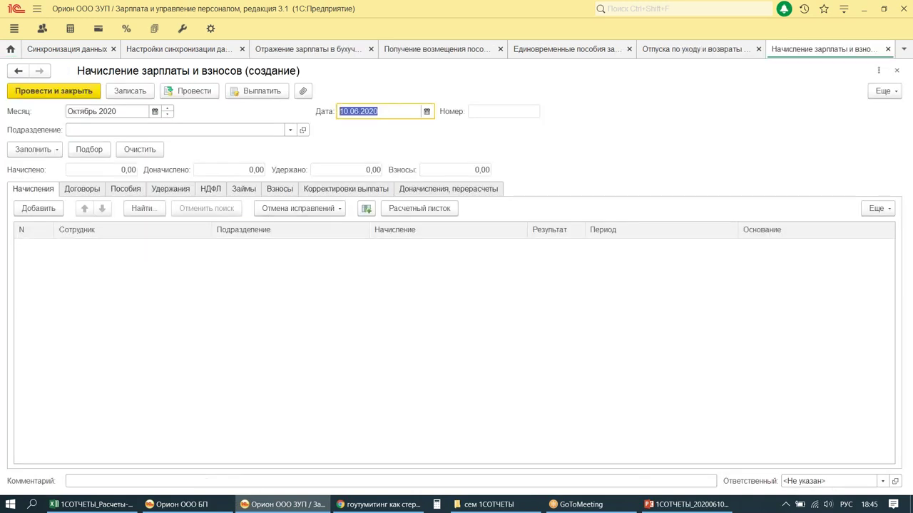
type("3110")
key("Tab")
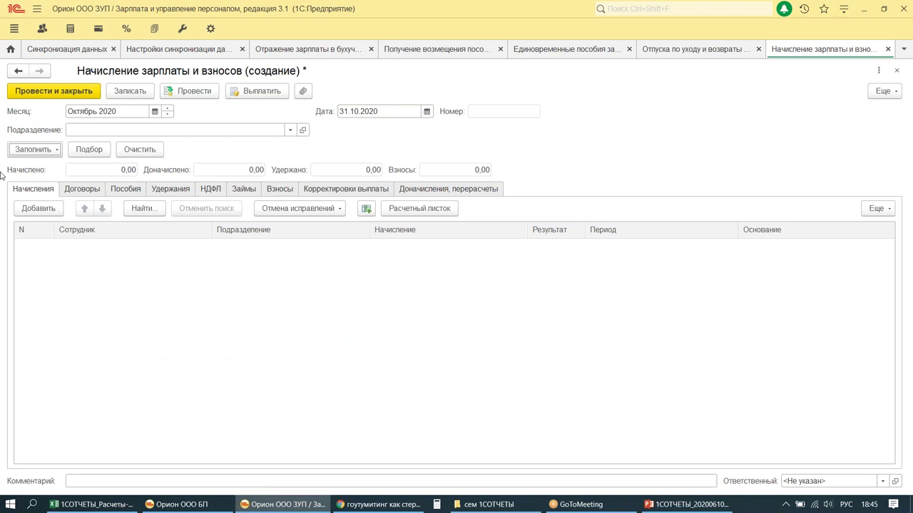
left_click(40, 149)
left_click(62, 166)
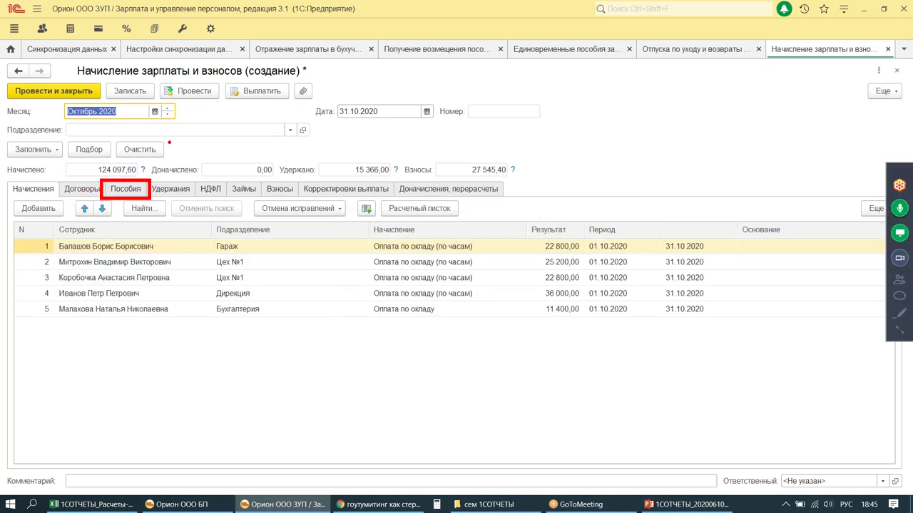
left_click(125, 189)
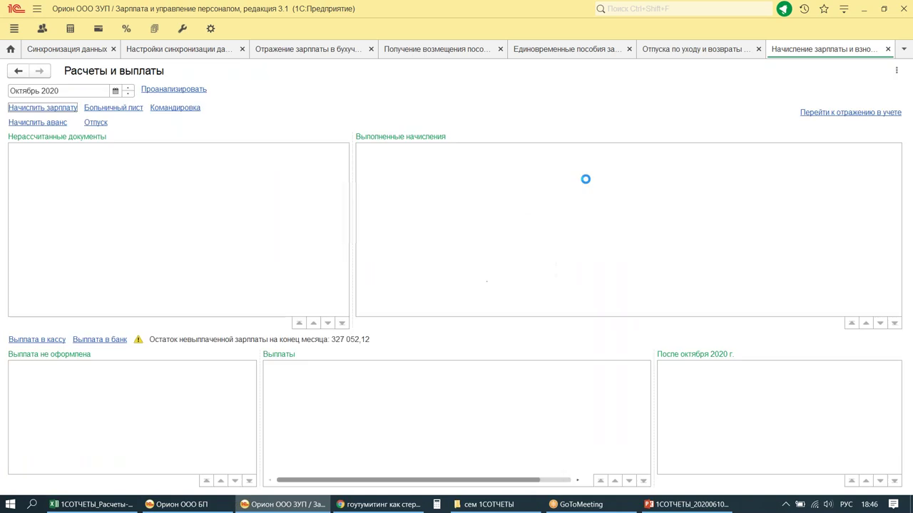
left_click(129, 87)
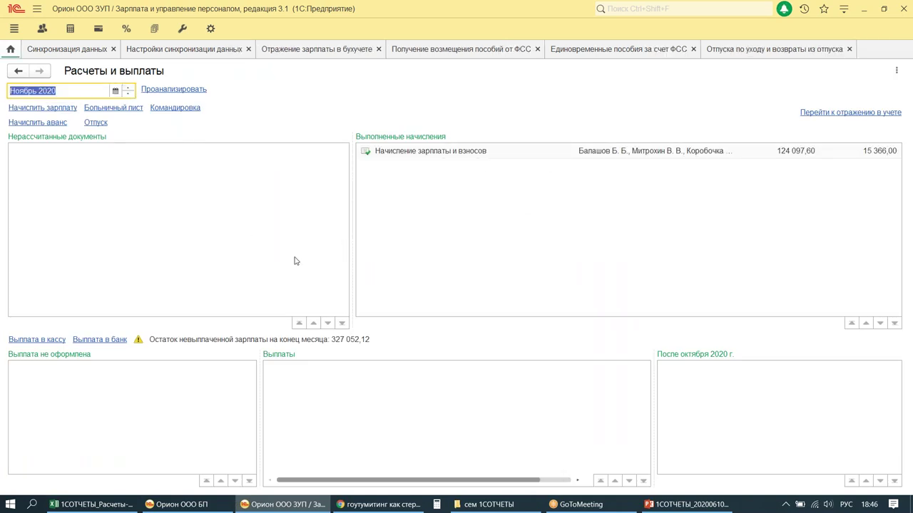
Step: Create the November accrual dated 30.11.2020, fill it, review the 18 282,56 childcare benefit, and post it
left_click(29, 108)
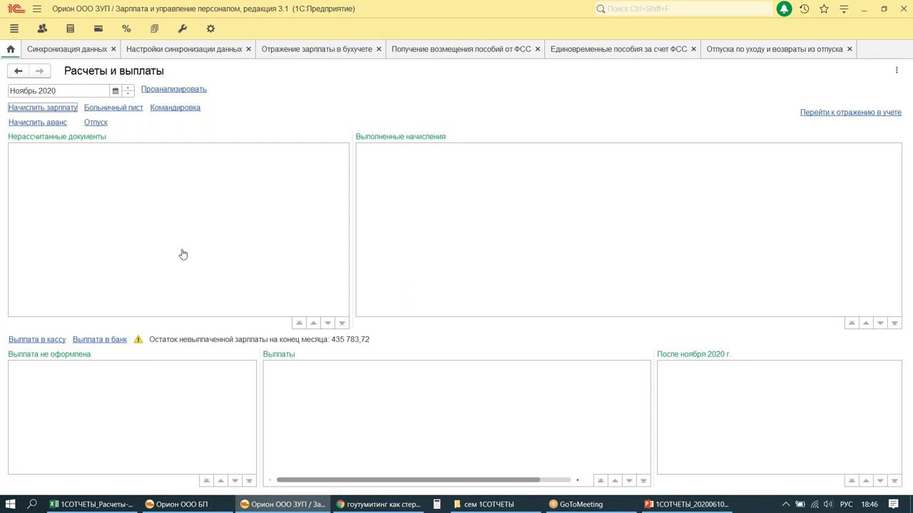
left_click(335, 110)
type("30112020")
key("Return")
left_click(27, 150)
left_click(34, 166)
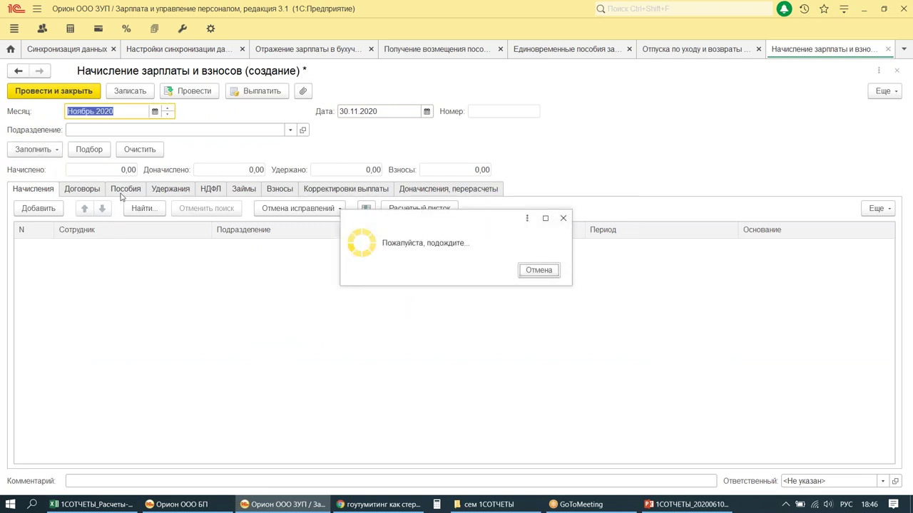
left_click(124, 190)
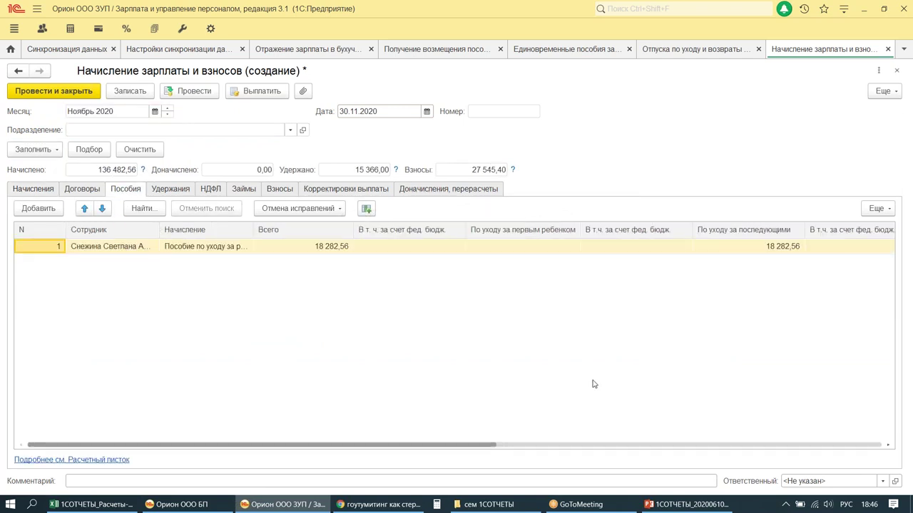
left_click(47, 94)
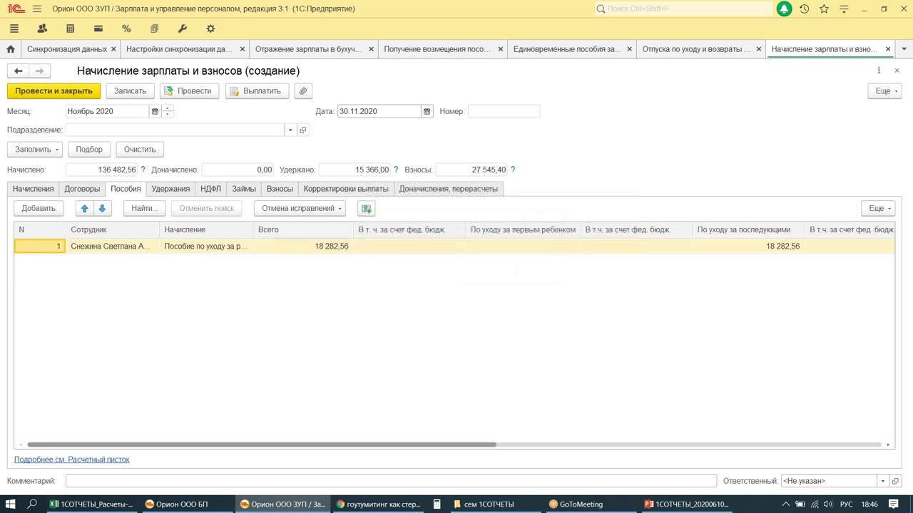
Step: Switch to December 2020 and start a new payroll accrual, entering an initial document date
left_click(127, 89)
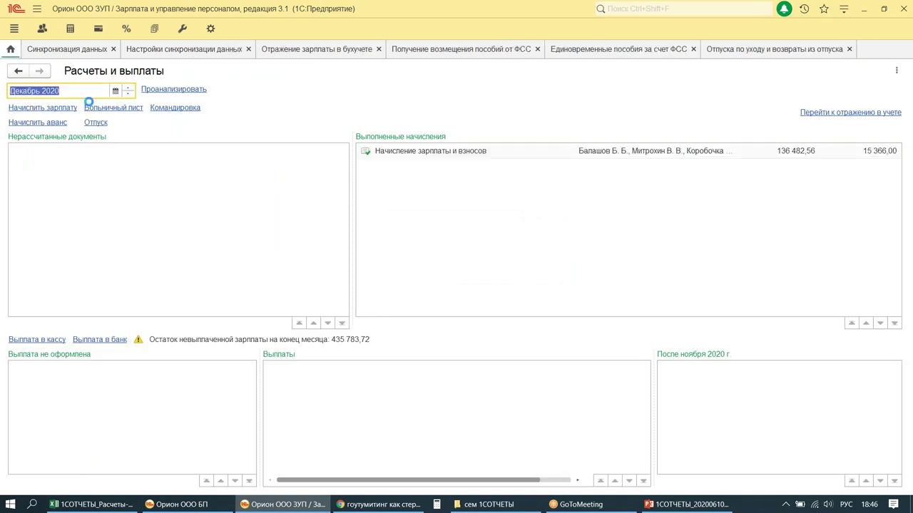
left_click(27, 108)
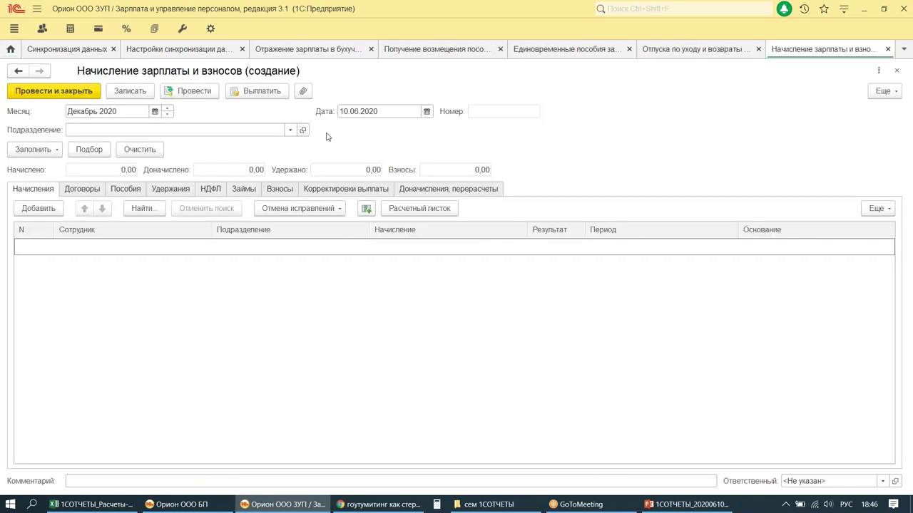
double_click(346, 110)
type("31.10.2019")
key("Tab")
Step: Correct the document date to 31.12.2020
left_click(394, 111)
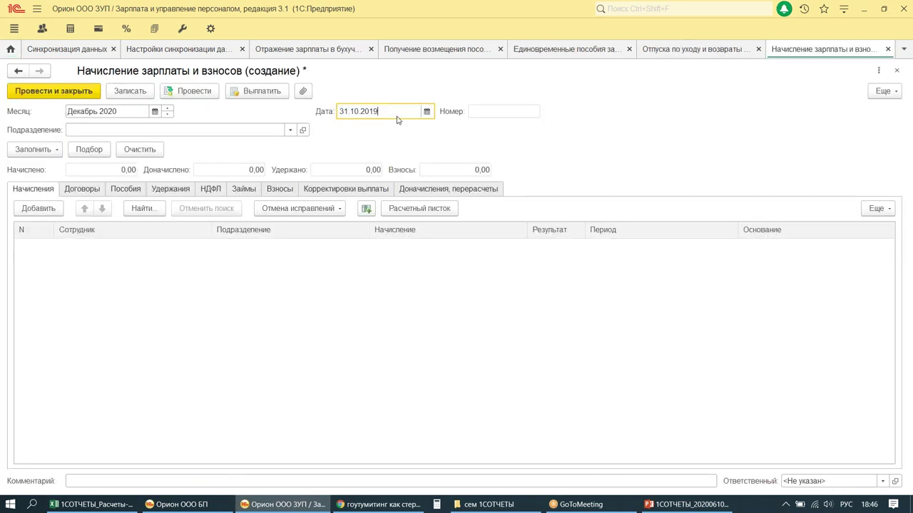
key("BackSpace")
key("BackSpace")
type("20")
key("Tab")
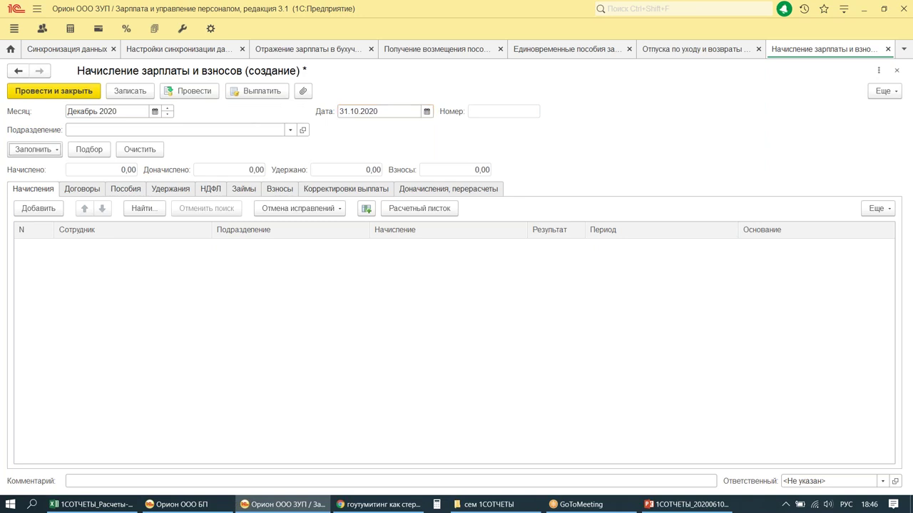
key("shift+Tab")
key("Home")
key("Right")
key("Right")
key("Right")
key("Right")
type("2")
Step: Fill the December payroll for the five employees and check its benefit accruals
left_click(43, 149)
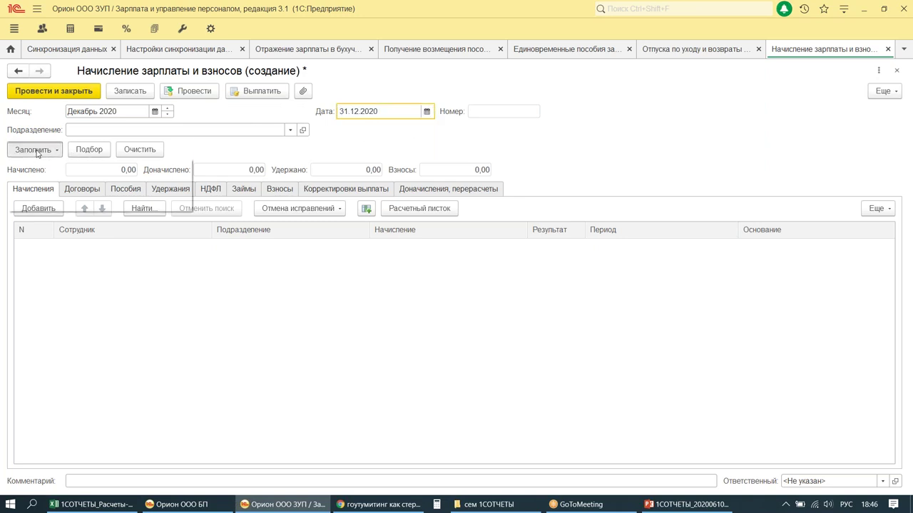
left_click(45, 167)
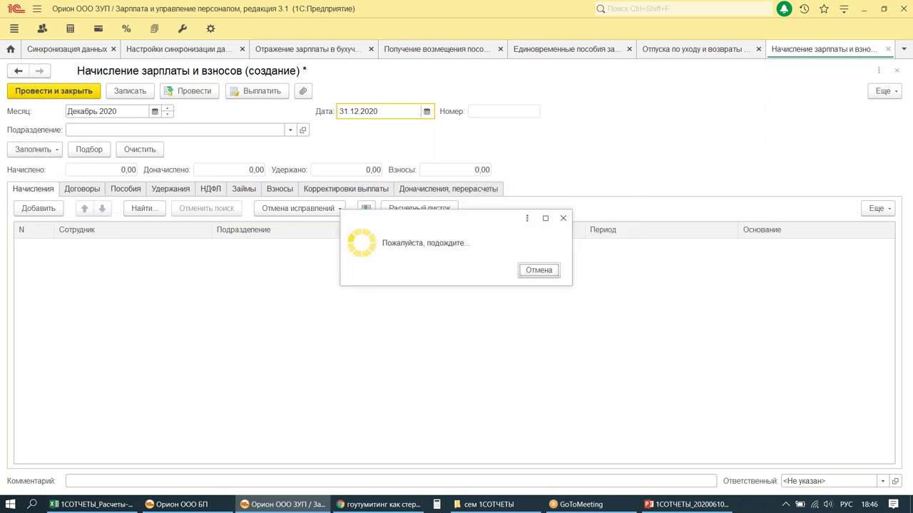
left_click(125, 190)
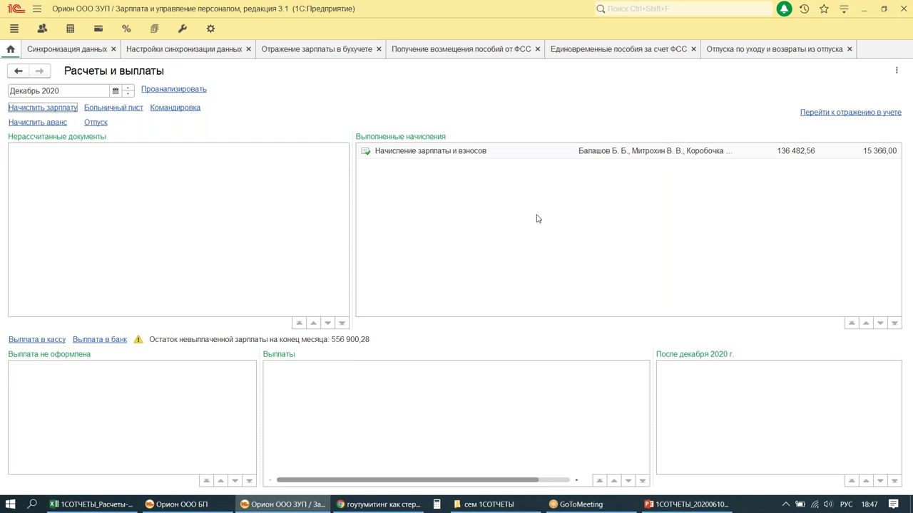
Step: Open the data synchronization settings and review the Орион ООО БП exchange
left_click(191, 49)
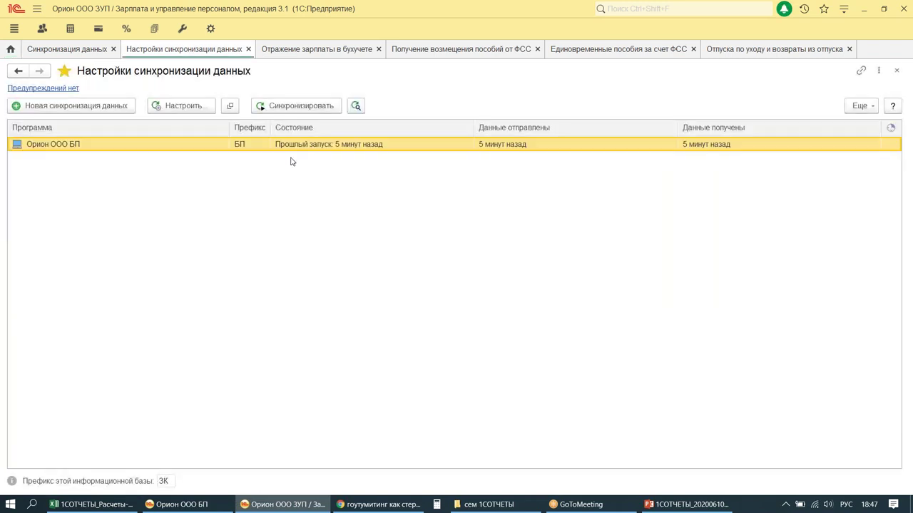
left_click_drag(240, 89, 370, 131)
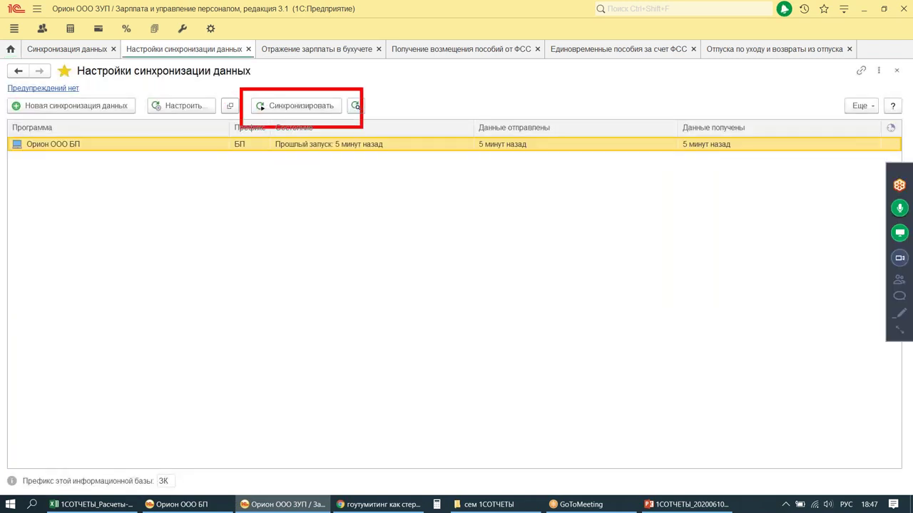
left_click_drag(254, 166, 246, 266)
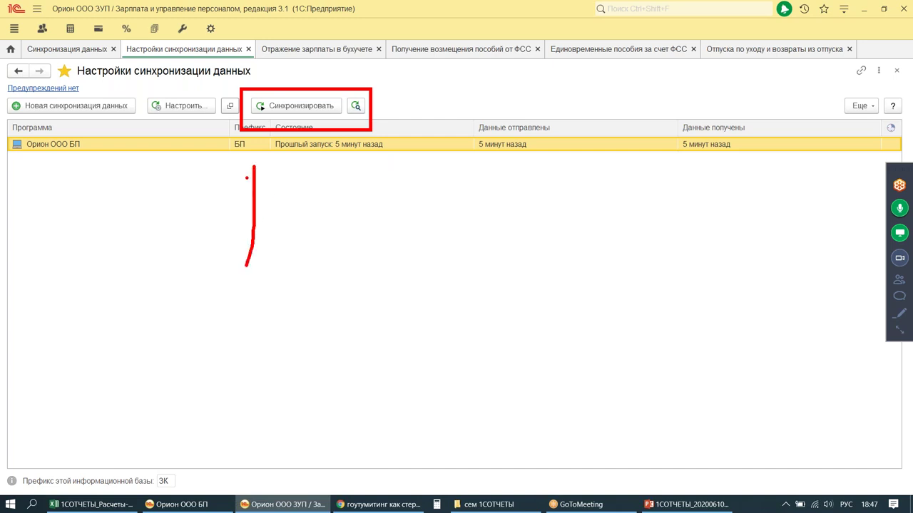
left_click_drag(255, 167, 268, 190)
left_click_drag(319, 153, 359, 241)
mouse_move(341, 271)
left_mouse_down()
mouse_move(460, 253)
mouse_move(419, 310)
left_mouse_up()
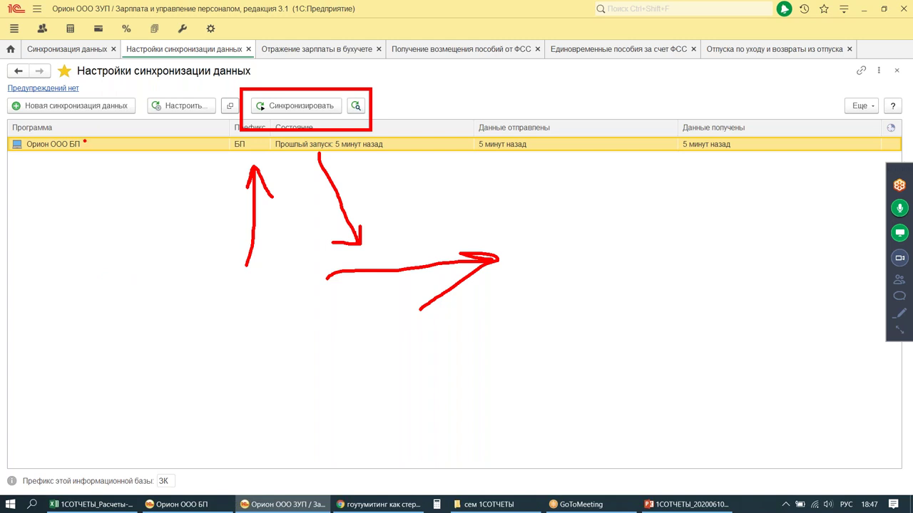
key("Escape")
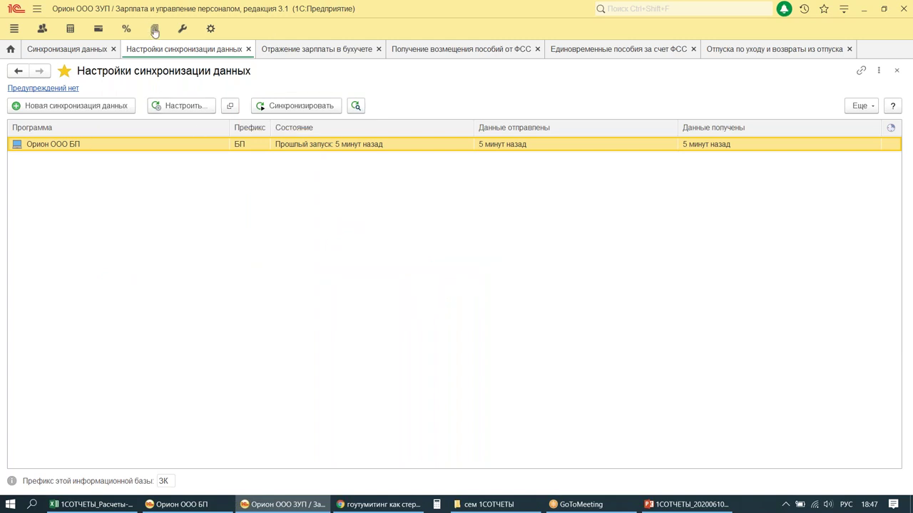
left_click(154, 30)
Step: In 1С-Отчетность, skip the login and create a Расчет по страховым взносам for 1 квартал 2020
left_click(55, 104)
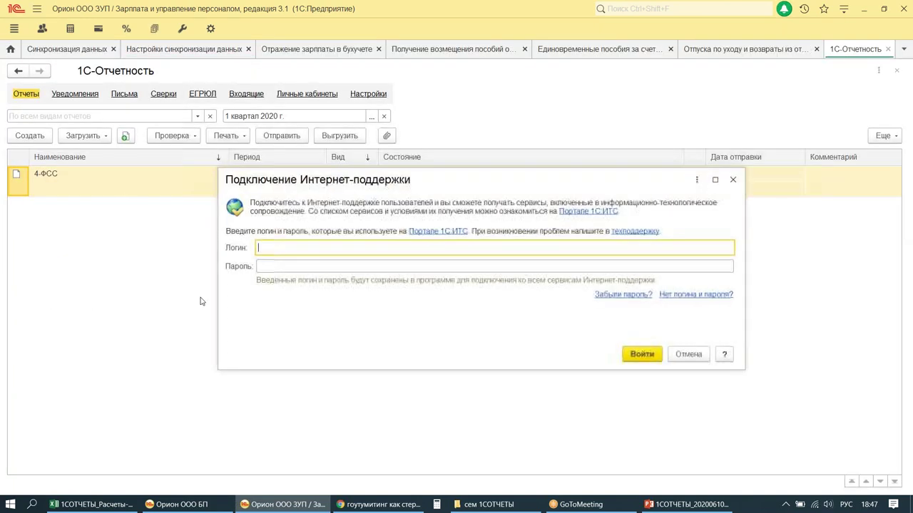
left_click(733, 179)
left_click(27, 137)
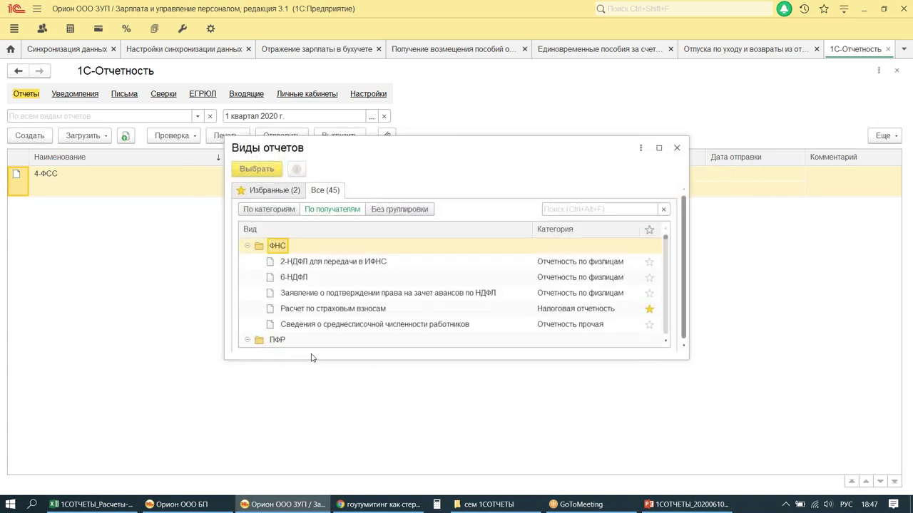
double_click(308, 311)
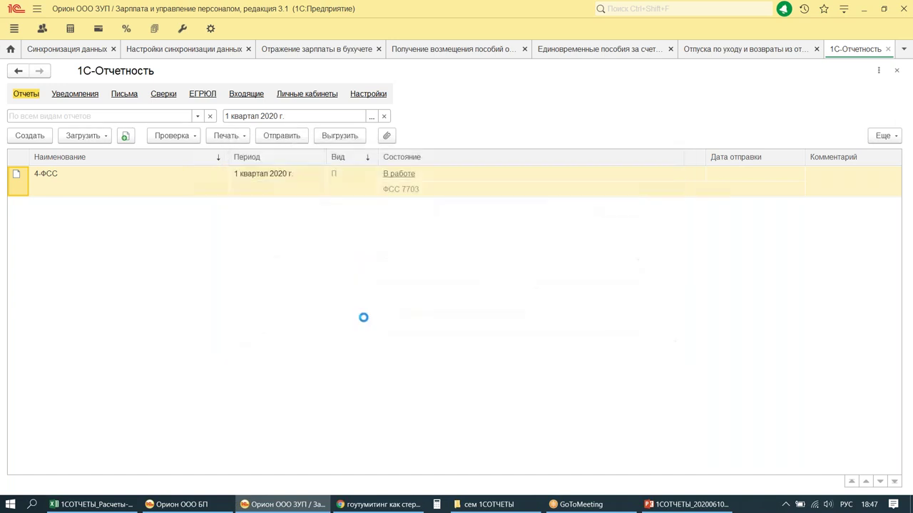
left_click(350, 194)
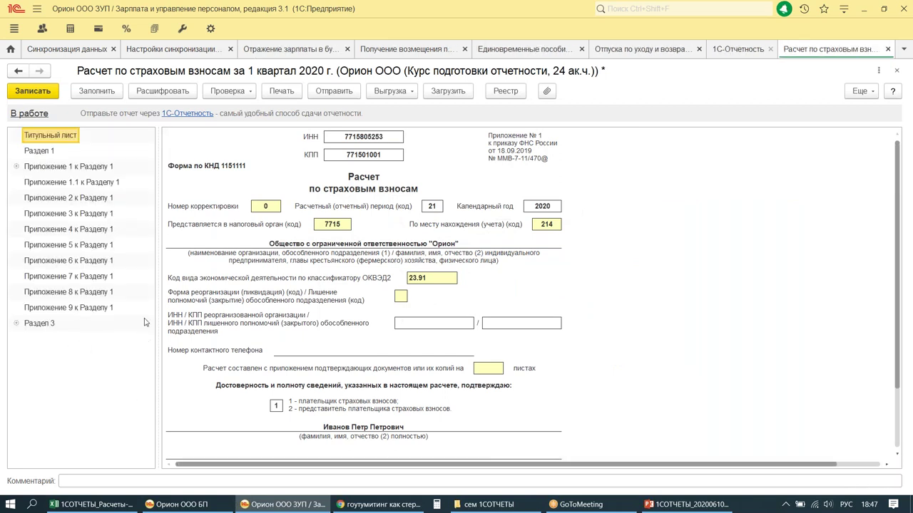
Step: Fill the Q1 report and check Приложение 3 row 010: 1 case, 1 day, 1 869,86
left_click(77, 93)
left_click(52, 217)
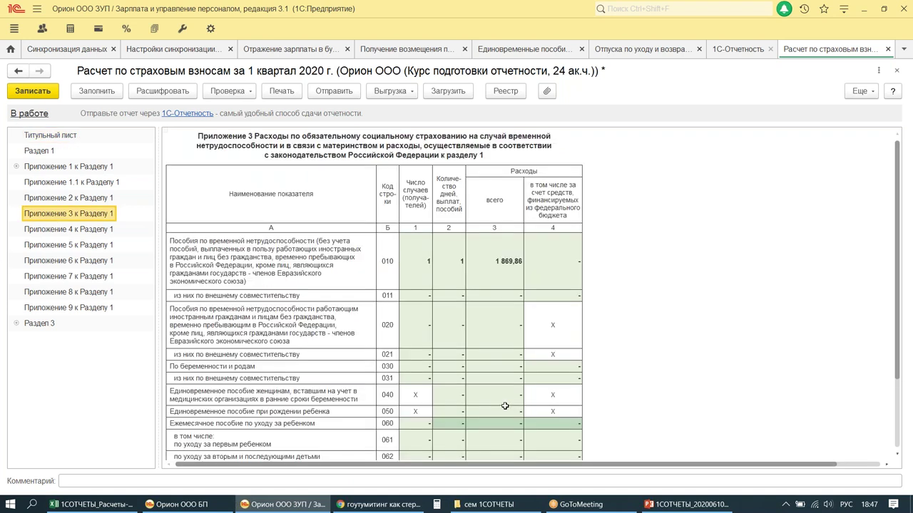
left_click_drag(374, 223, 621, 425)
mouse_move(5, 205)
left_mouse_down()
mouse_move(72, 223)
mouse_move(124, 221)
left_mouse_up()
left_click_drag(90, 358, 179, 394)
mouse_move(570, 256)
left_mouse_down()
mouse_move(547, 301)
mouse_move(549, 252)
left_mouse_up()
Step: Save the filled Q1 report and close it
left_click(33, 90)
left_click(33, 90)
left_click(30, 96)
key("Escape")
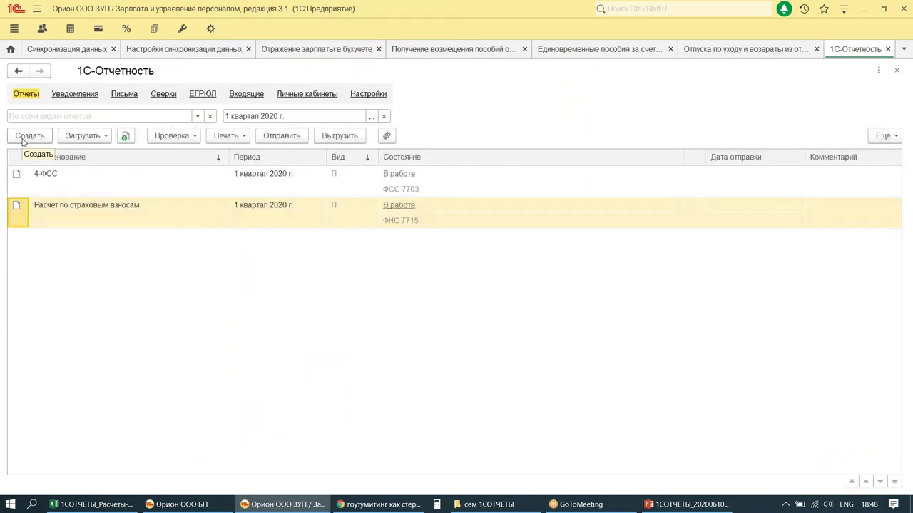
Step: Filter the report list to Расчет по страховым взносам for 2 квартал 2020 and create the half-year report
left_click(22, 141)
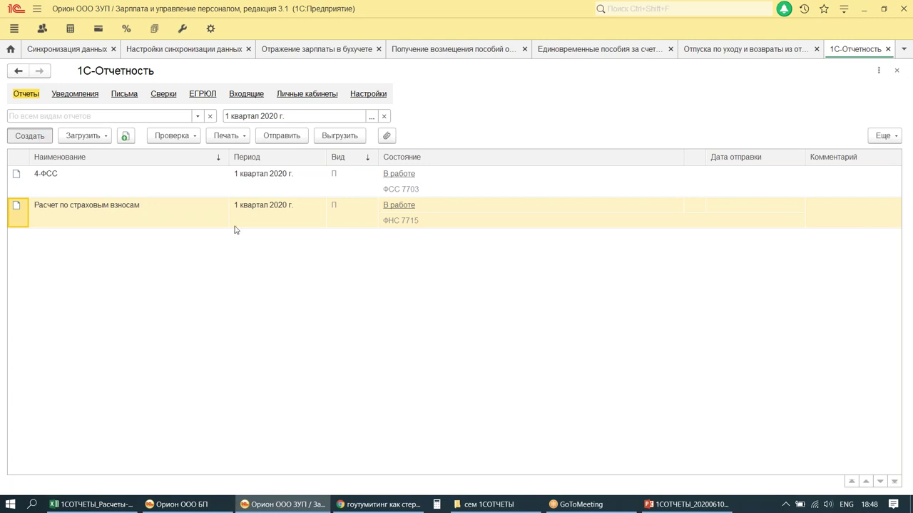
left_click(676, 147)
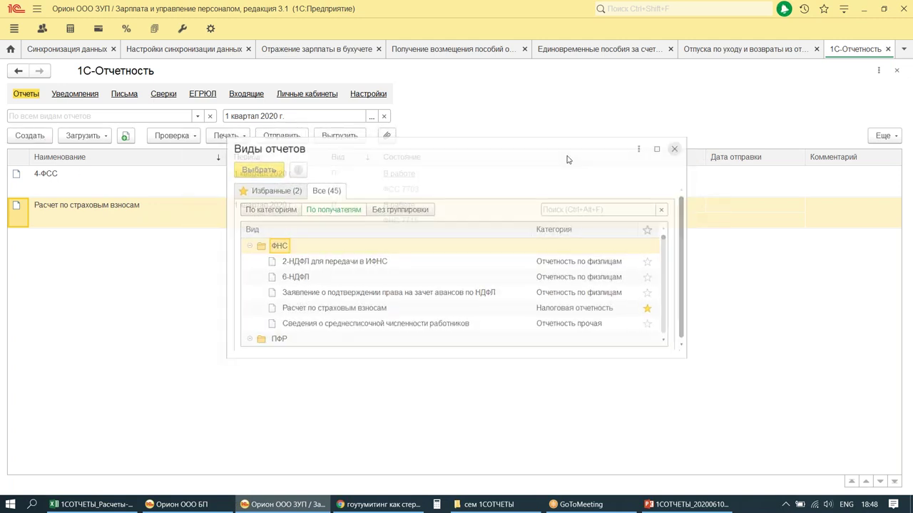
left_click(198, 116)
left_click(97, 148)
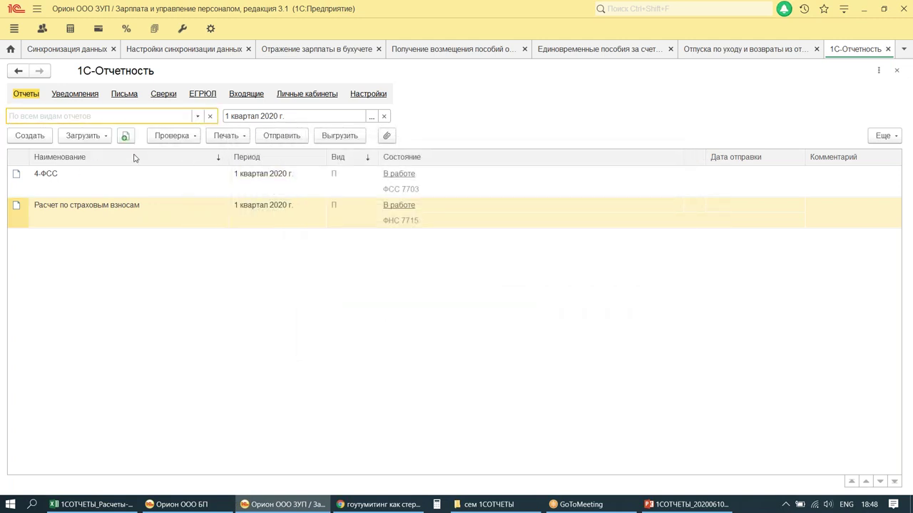
left_click(371, 117)
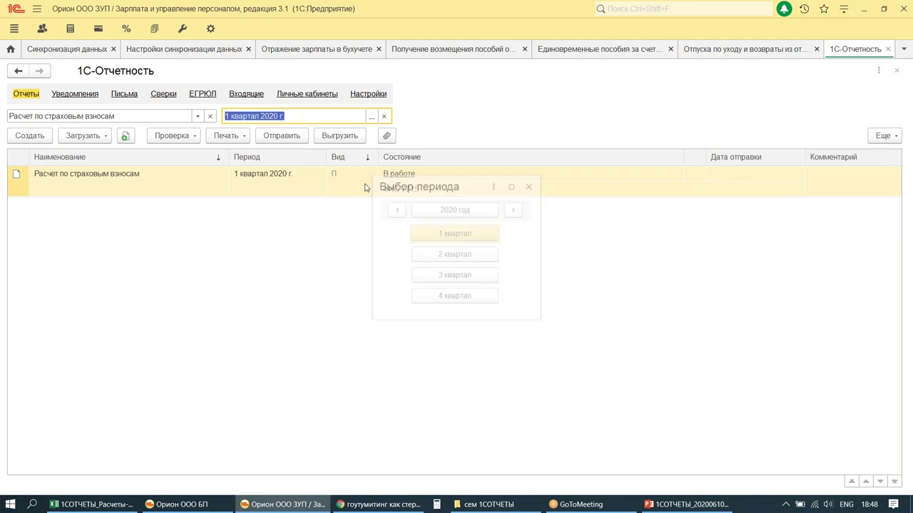
left_click(458, 257)
left_click(16, 134)
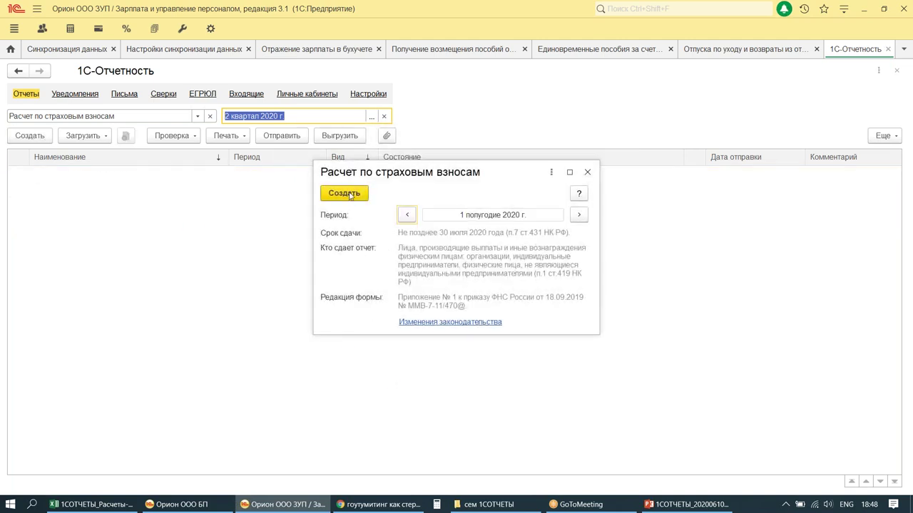
left_click(345, 193)
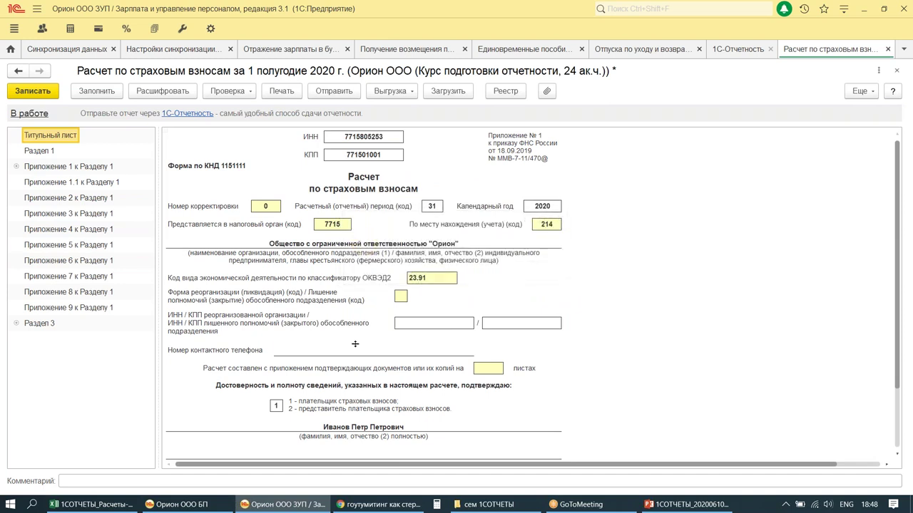
Step: Check Приложение 3: maternity row 030 at 210 490,00 for 140 days, ИТОГО 213 035,01
left_click_drag(9, 192, 129, 223)
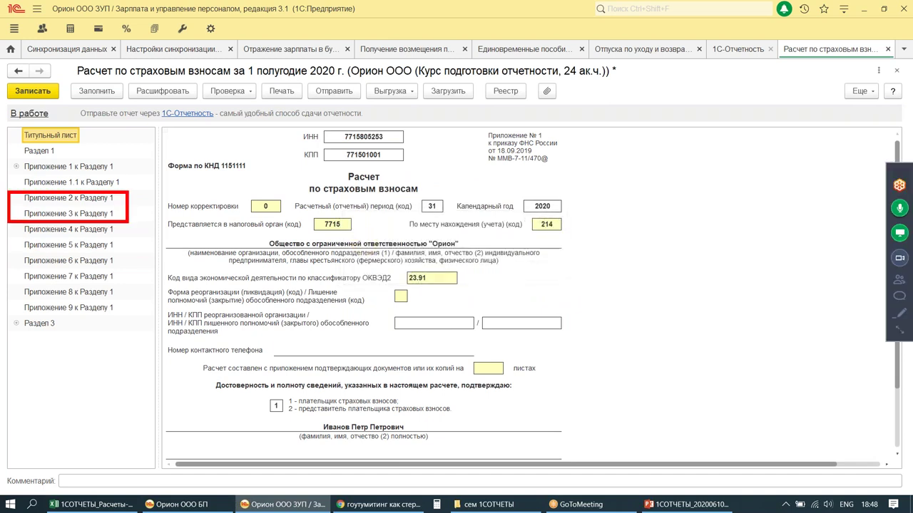
mouse_move(12, 137)
left_mouse_down()
mouse_move(34, 160)
mouse_move(57, 159)
left_mouse_up()
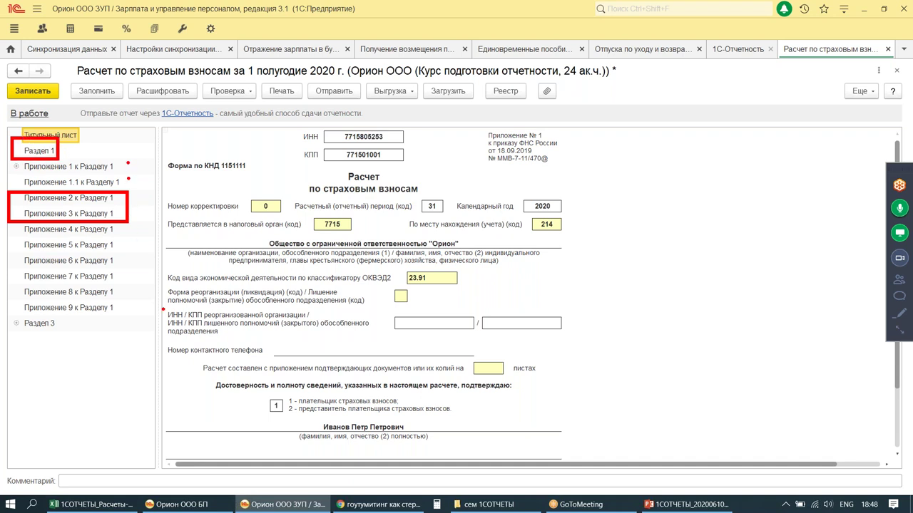
key("Escape")
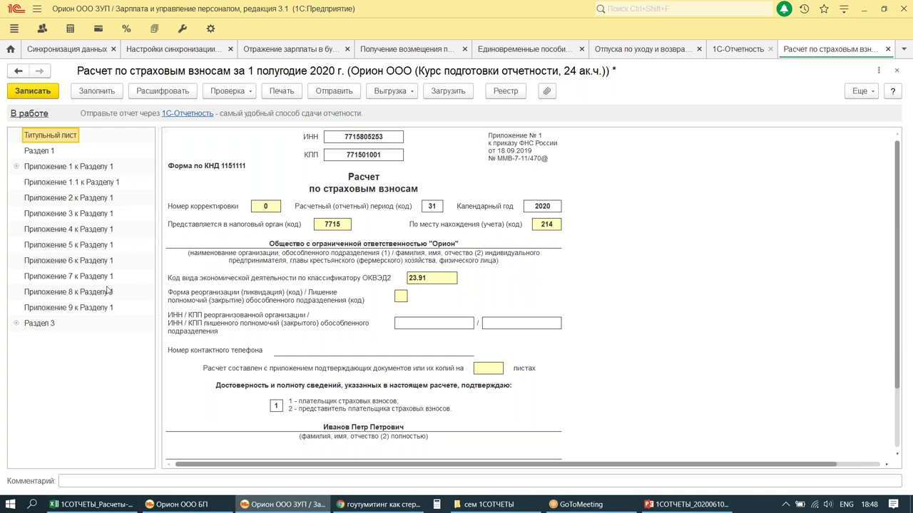
left_click(47, 215)
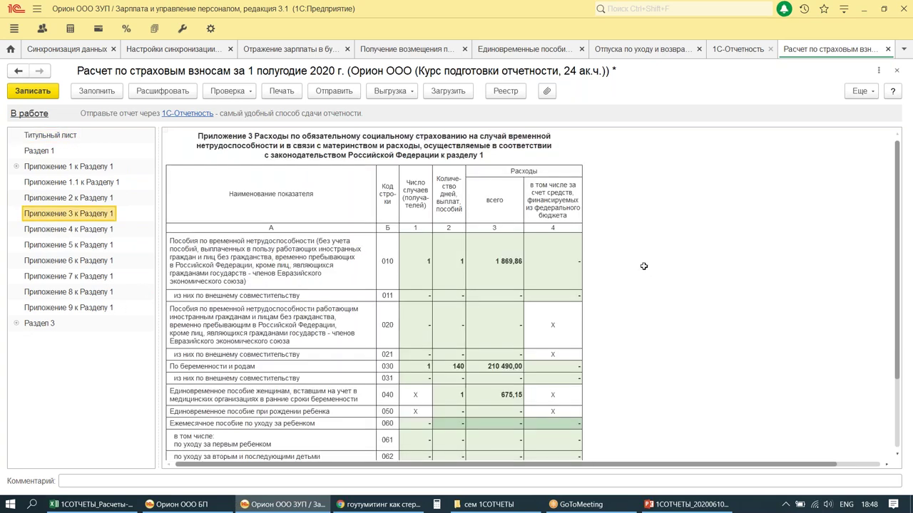
scroll(657, 258, "down", 2)
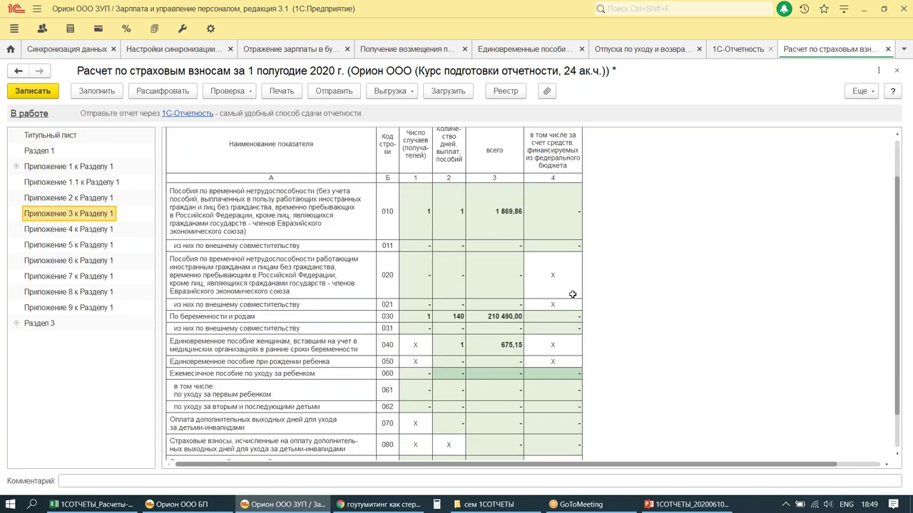
mouse_move(162, 305)
left_mouse_down()
mouse_move(428, 325)
mouse_move(596, 327)
left_mouse_up()
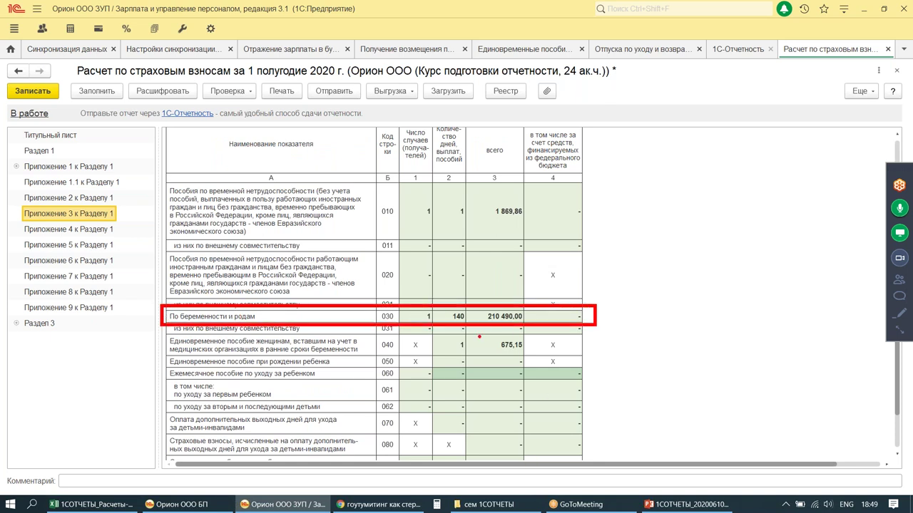
mouse_move(477, 332)
left_mouse_down()
mouse_move(483, 346)
mouse_move(534, 361)
left_mouse_up()
left_click_drag(624, 286, 711, 300)
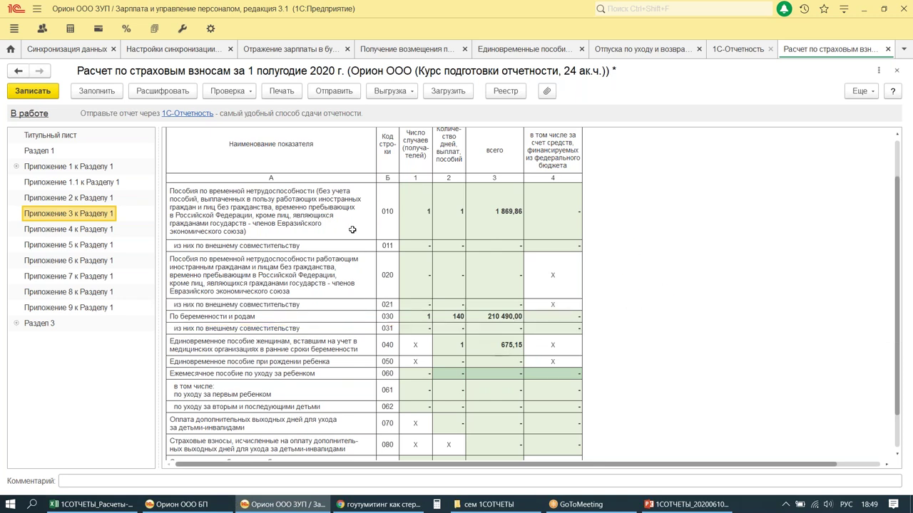
scroll(352, 230, "down", 5)
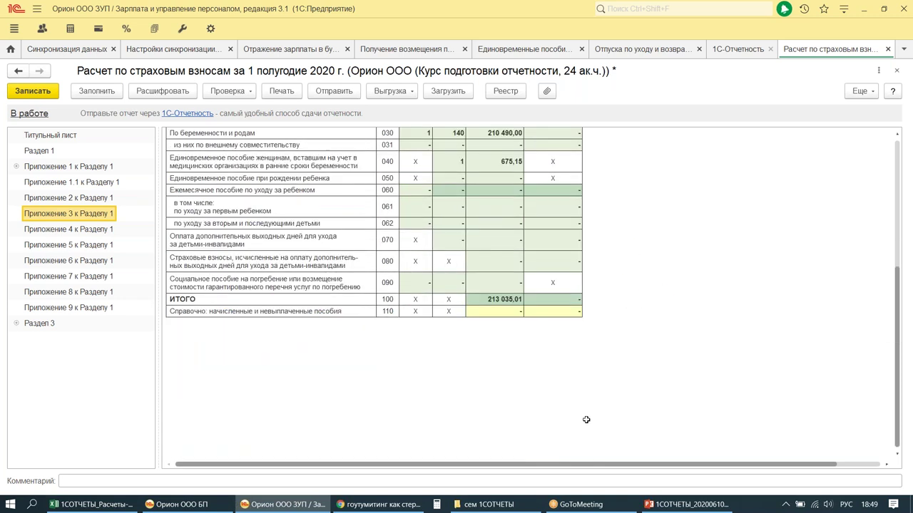
left_click_drag(461, 292, 525, 309)
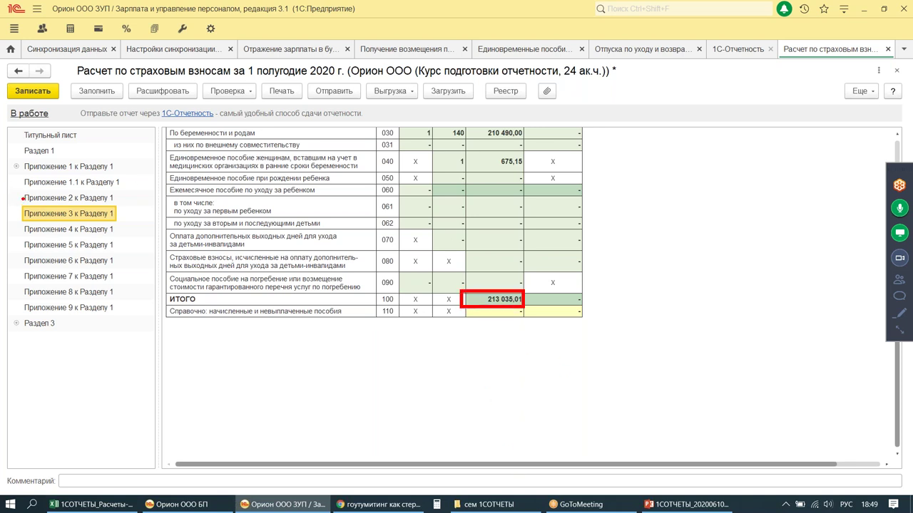
Step: Check Приложение 2 row 070 (213 035,01 expenses) and the third-month sign 2 in row 090
left_click(89, 202)
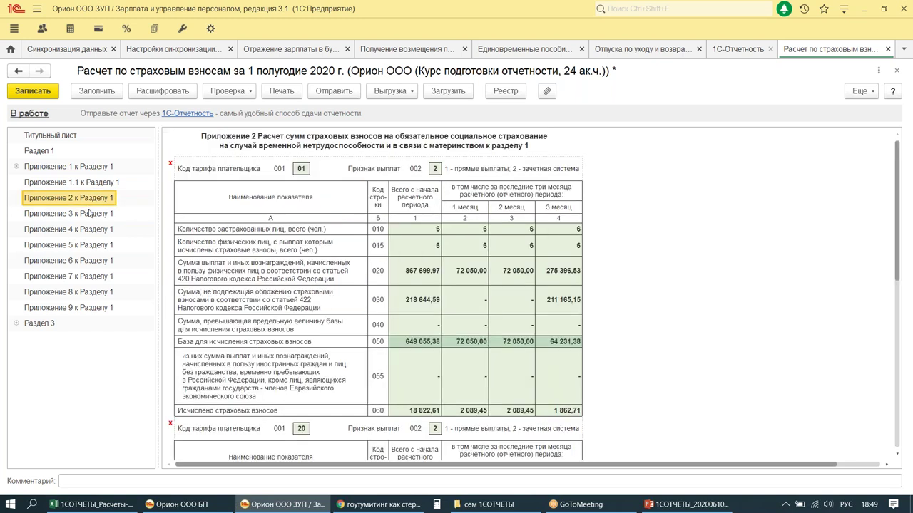
mouse_move(15, 189)
left_mouse_down()
mouse_move(57, 211)
mouse_move(125, 210)
left_mouse_up()
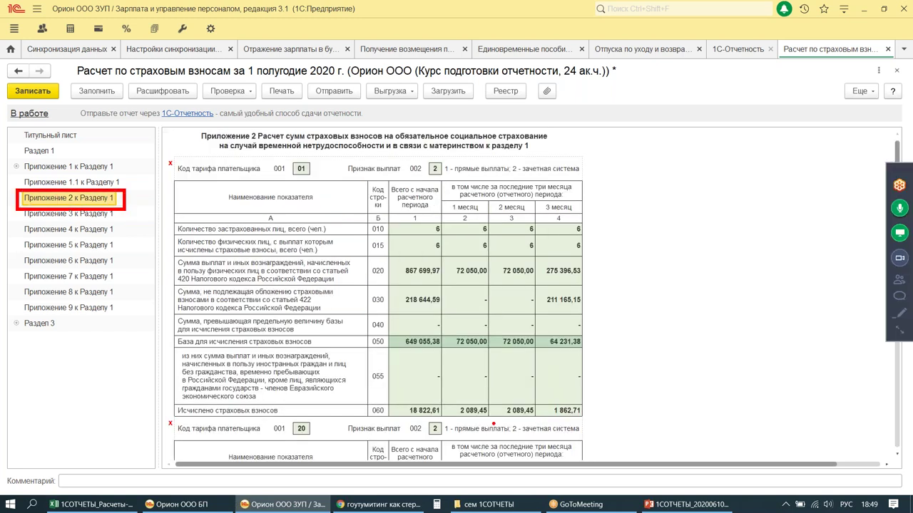
key("Escape")
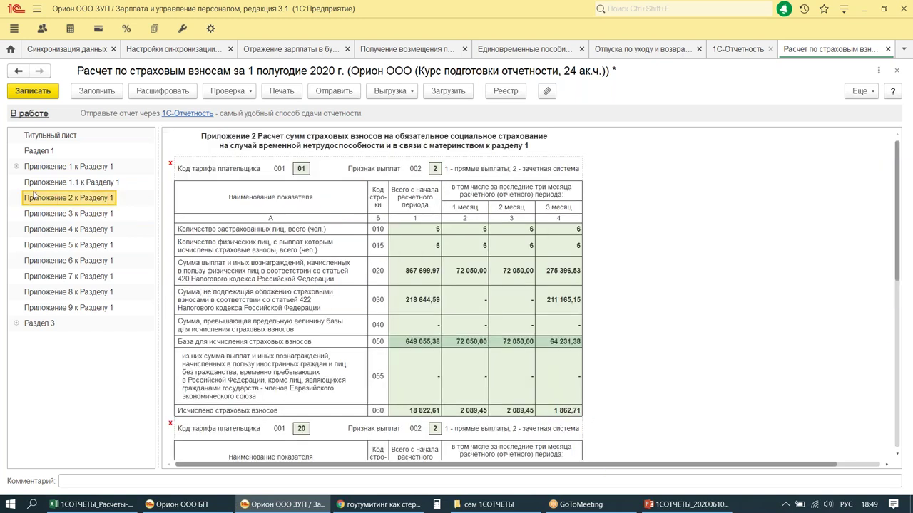
left_click(631, 267)
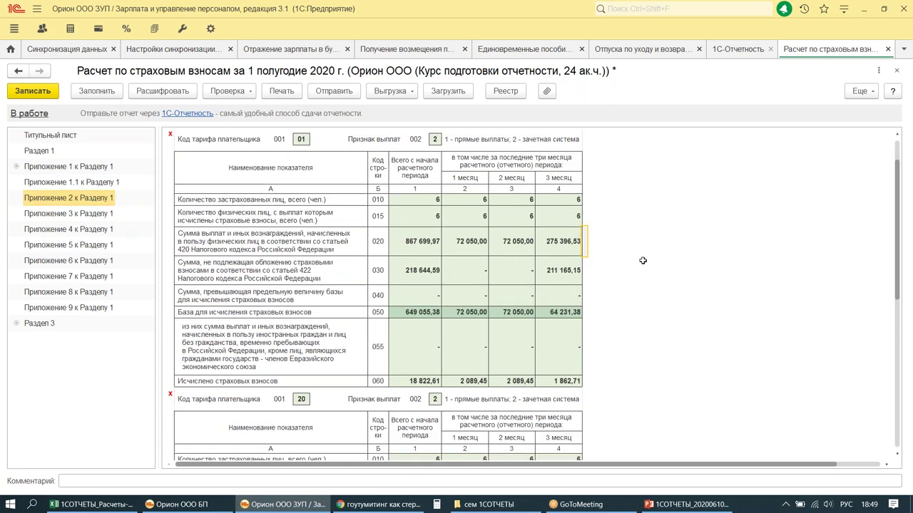
scroll(644, 262, "down", 10)
scroll(640, 262, "down", 3)
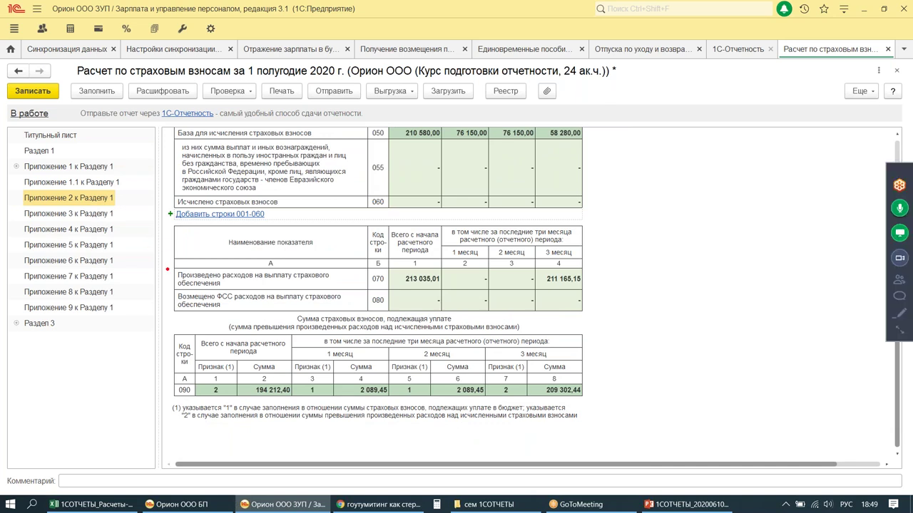
left_click_drag(167, 268, 586, 291)
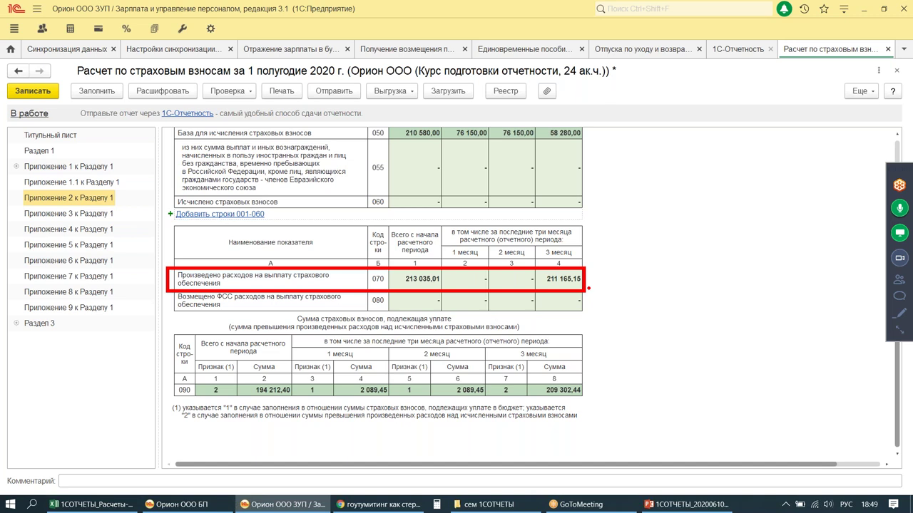
left_click_drag(572, 245, 582, 266)
mouse_move(616, 236)
left_mouse_down()
mouse_move(630, 221)
mouse_move(688, 224)
left_mouse_up()
left_click_drag(401, 285, 447, 273)
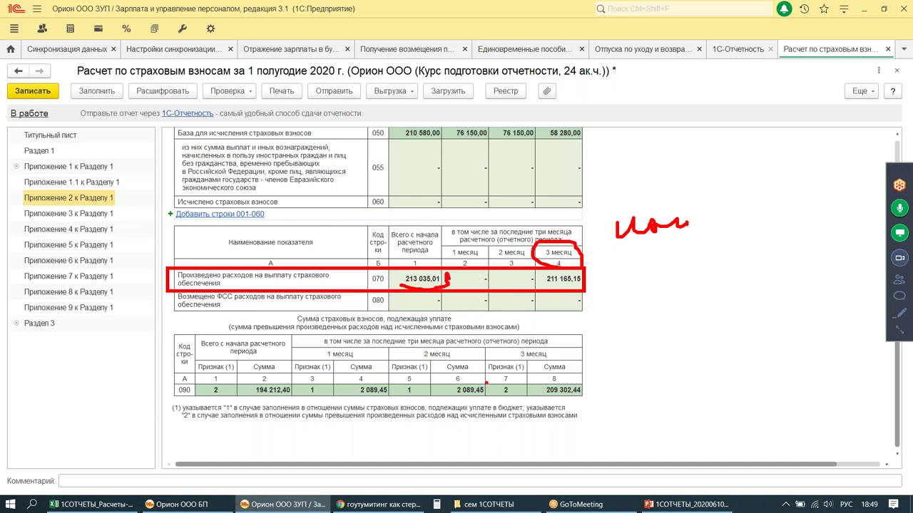
left_click_drag(485, 382, 524, 398)
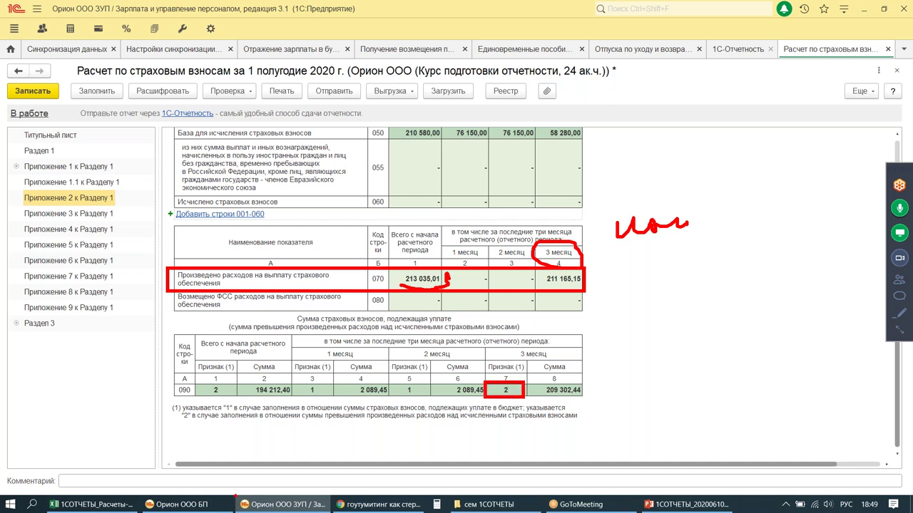
mouse_move(177, 408)
left_mouse_down()
mouse_move(193, 427)
mouse_move(177, 427)
left_mouse_up()
mouse_move(201, 381)
left_mouse_down()
mouse_move(156, 394)
mouse_move(206, 385)
left_mouse_up()
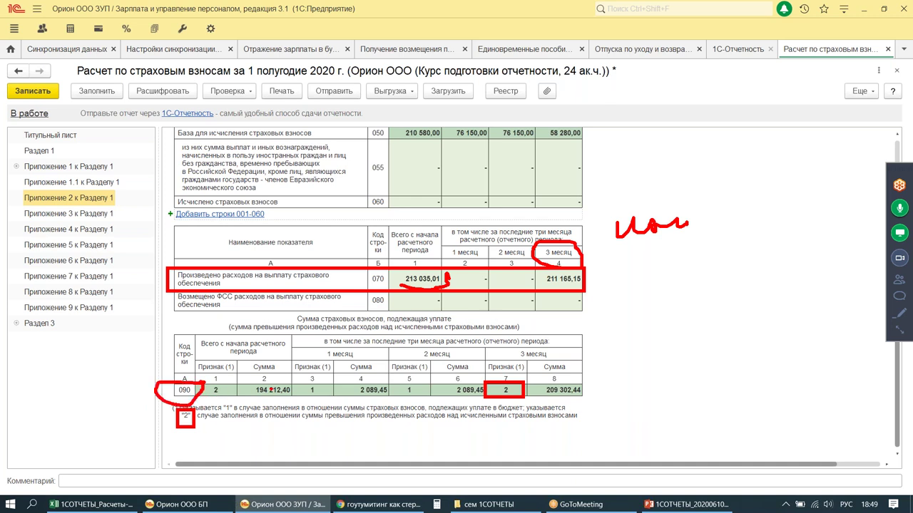
key("Escape")
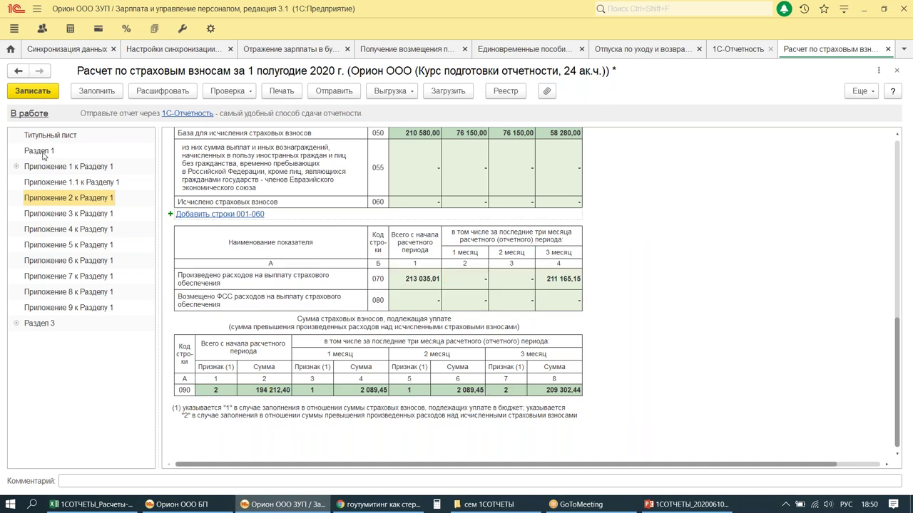
Step: Review Раздел 1 rows 110–123, including excess 209 302,44, then close the half-year report
left_click(41, 152)
scroll(552, 202, "down", 5)
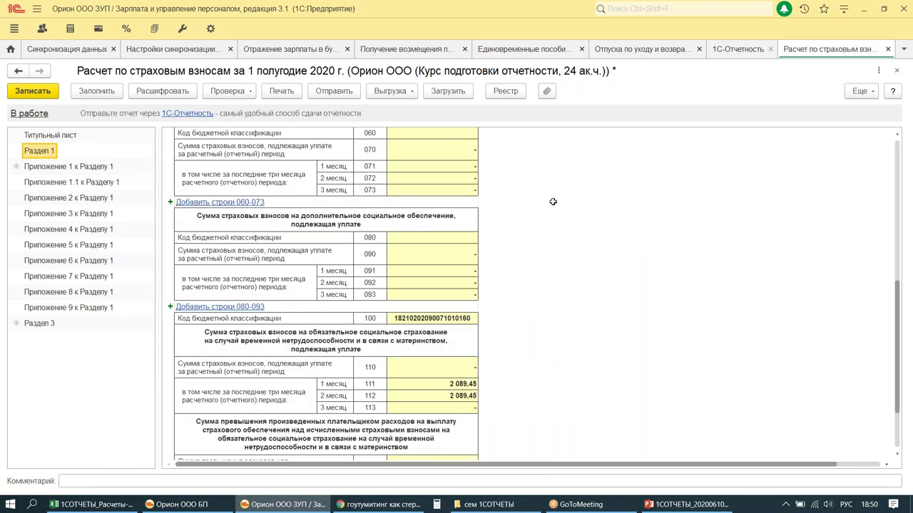
scroll(553, 202, "down", 5)
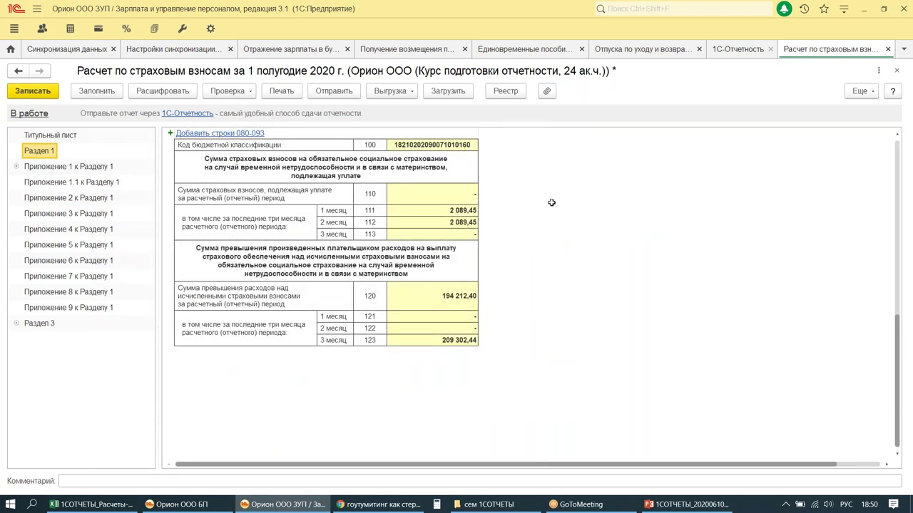
mouse_move(154, 150)
left_mouse_down()
mouse_move(160, 166)
mouse_move(557, 379)
left_mouse_up()
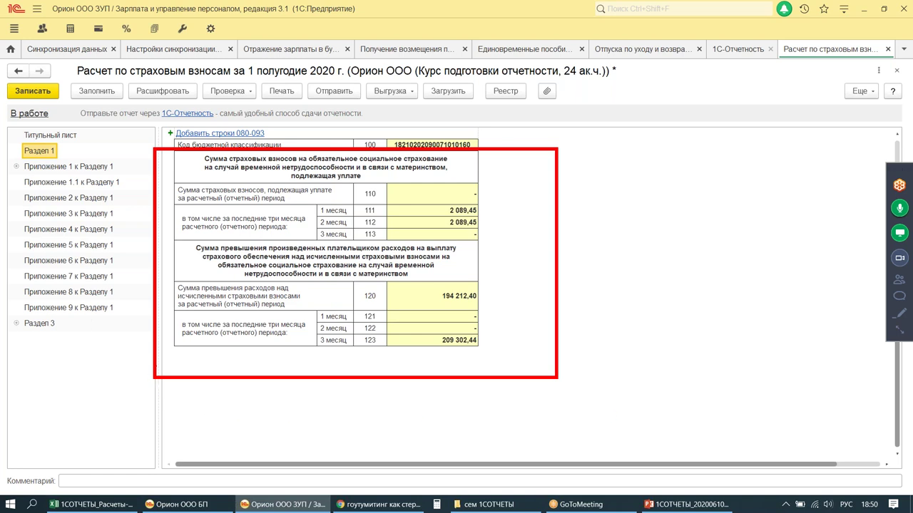
mouse_move(168, 273)
left_mouse_down()
mouse_move(285, 308)
mouse_move(332, 312)
left_mouse_up()
mouse_move(493, 340)
left_mouse_down()
mouse_move(492, 361)
mouse_move(490, 323)
left_mouse_up()
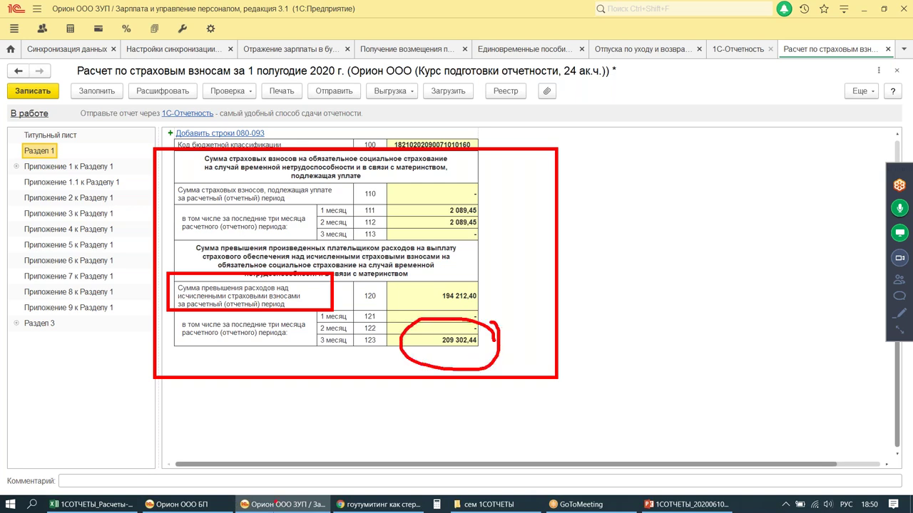
left_click(888, 49)
Step: Save the half-year report, then create and fill the contributions report for 9 months 2020
left_click(438, 278)
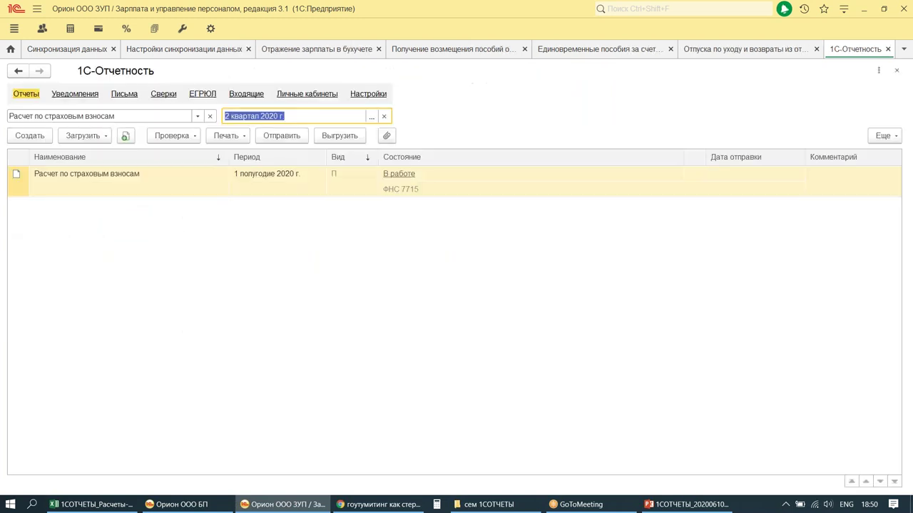
left_click(372, 116)
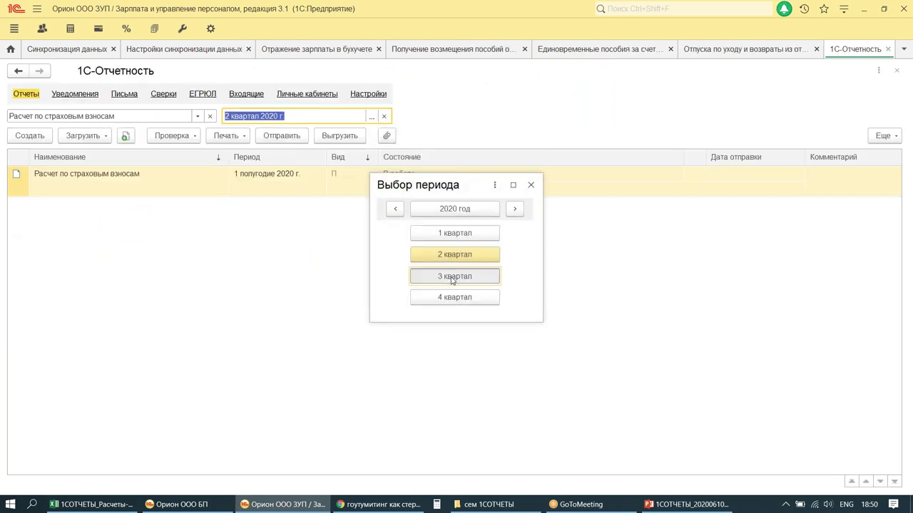
left_click(454, 276)
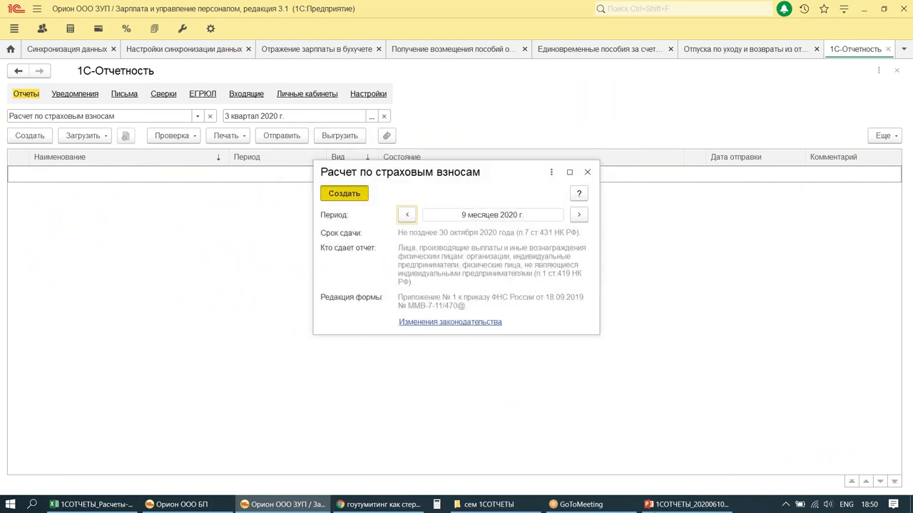
key("Return")
left_click(79, 96)
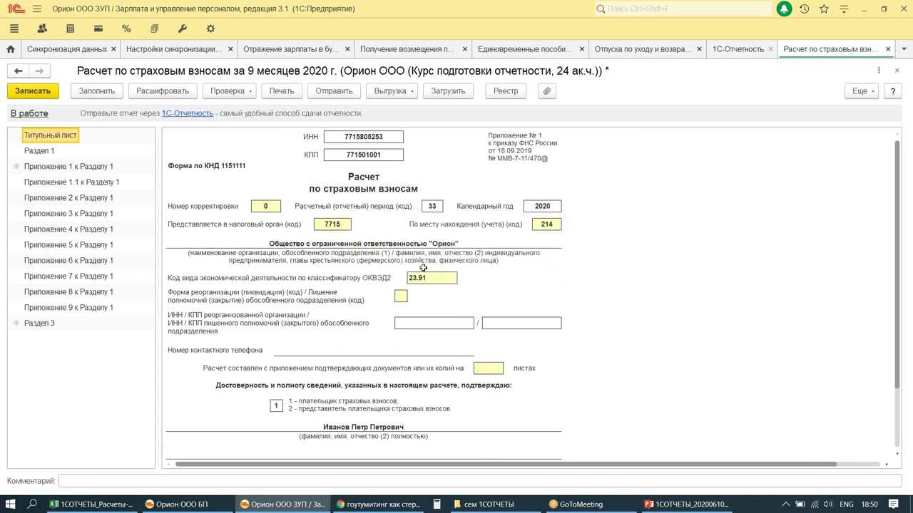
left_click(96, 94)
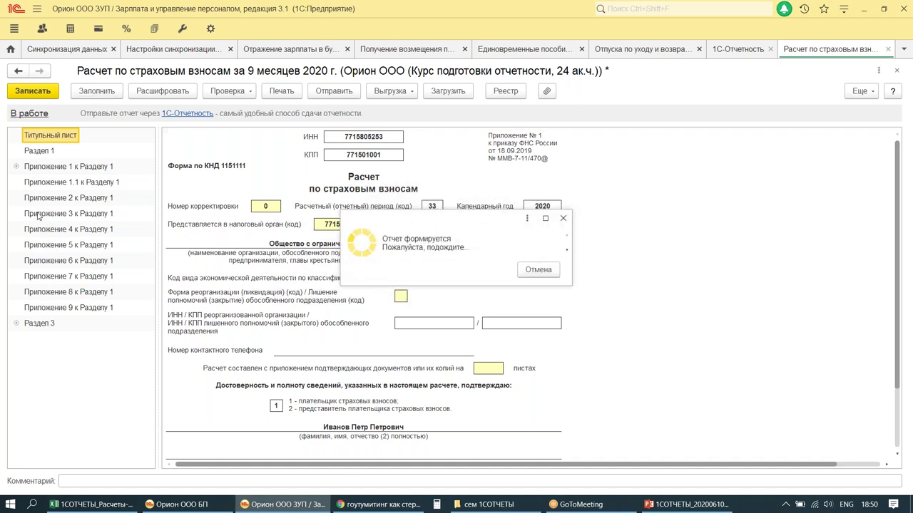
Step: Check the 9-month Приложение 3 birth benefit of 18 004,12 and the amounts in rows 090–110
left_click(40, 214)
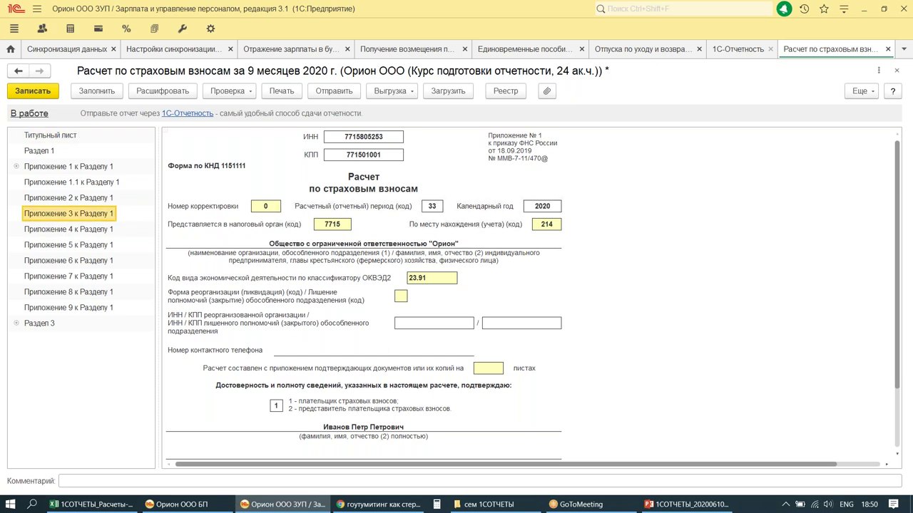
scroll(563, 288, "down", 4)
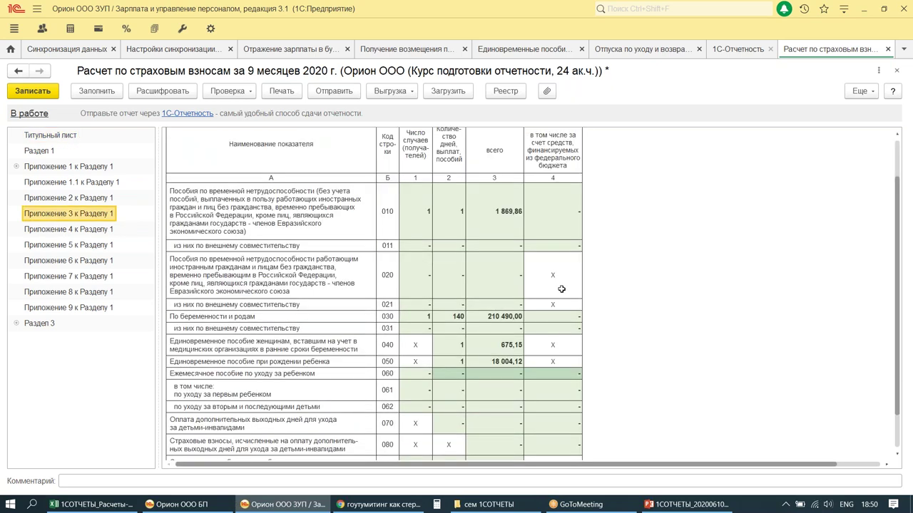
key("ctrl+2")
left_click_drag(460, 239, 557, 264)
left_click_drag(452, 356, 565, 411)
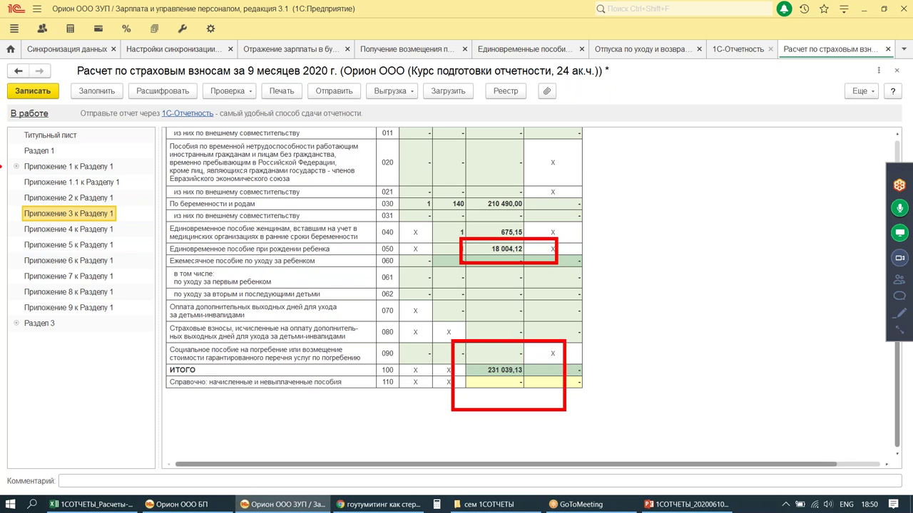
key("ctrl+2")
Step: Review the 9-month Приложение 2 rows, including line 090 excess 16 266,44, then save and close
left_click(69, 199)
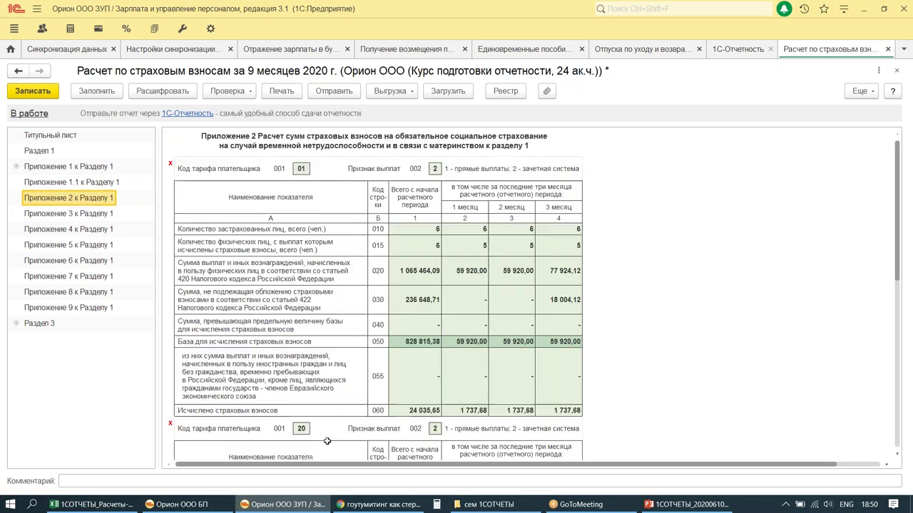
scroll(592, 246, "down", 5)
scroll(595, 261, "down", 5)
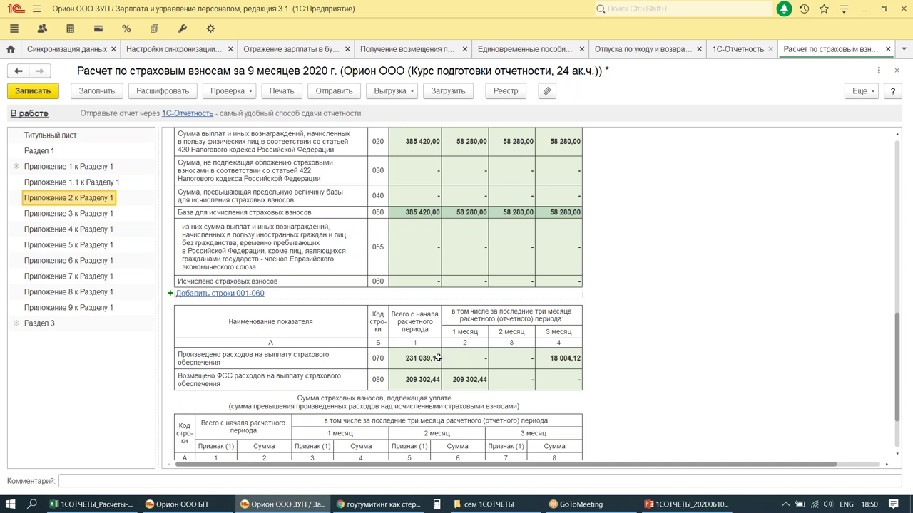
key("ctrl+1")
left_click_drag(114, 12, 138, 46)
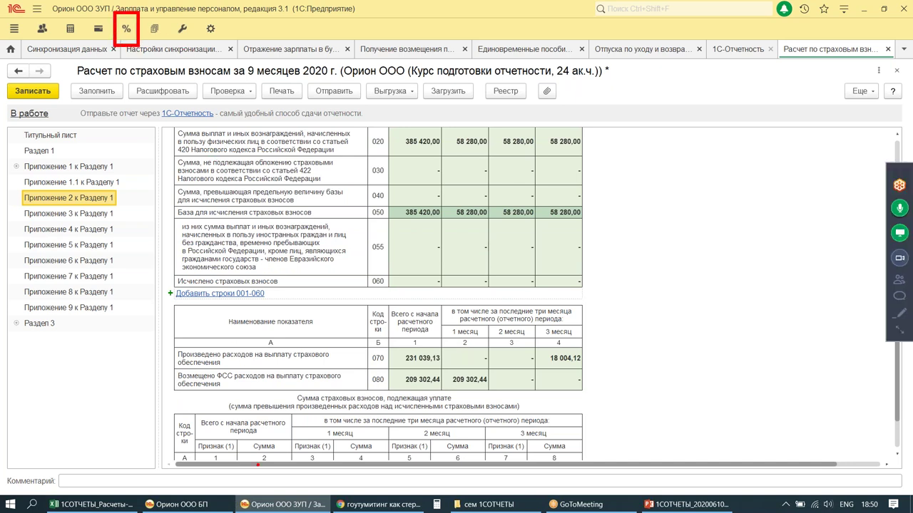
mouse_move(177, 368)
left_mouse_down()
mouse_move(185, 383)
mouse_move(582, 391)
left_mouse_up()
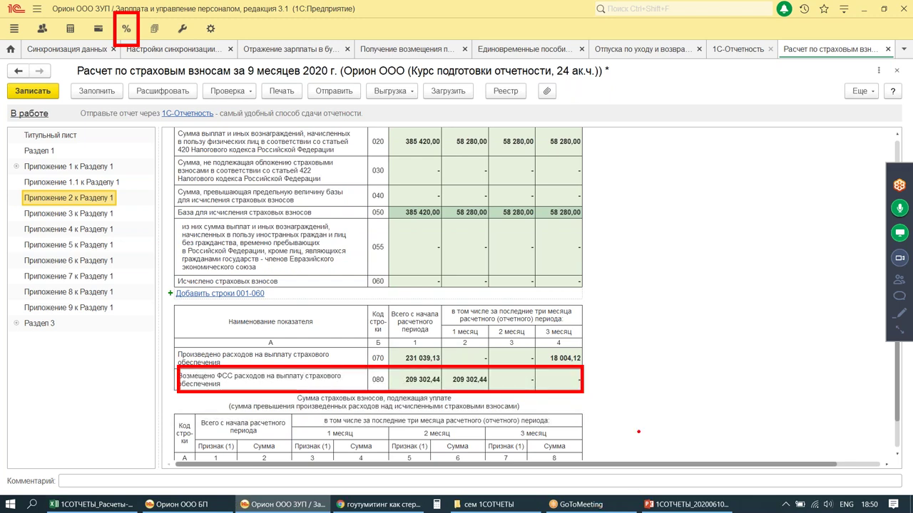
key("ctrl+1")
scroll(629, 302, "down", 5)
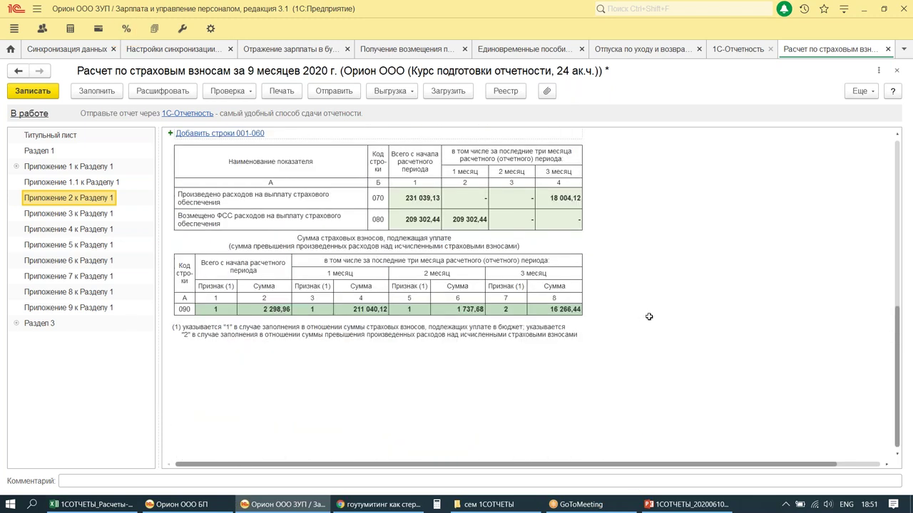
key("ctrl+1")
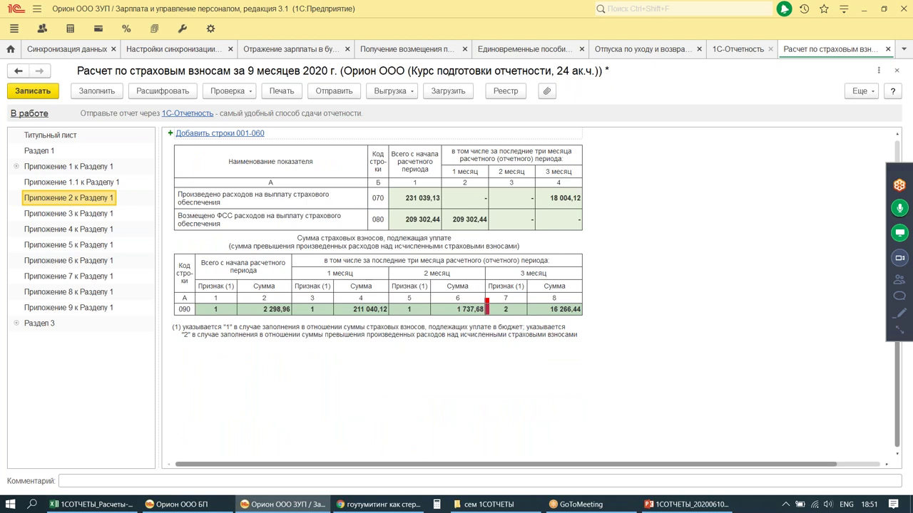
left_click_drag(487, 298, 592, 325)
left_click_drag(633, 291, 640, 330)
left_click_drag(659, 282, 665, 327)
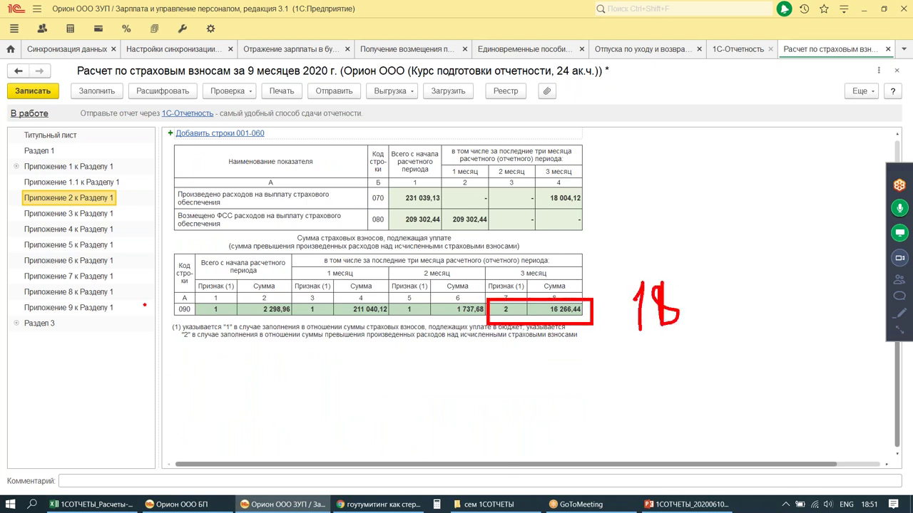
key("ctrl+1")
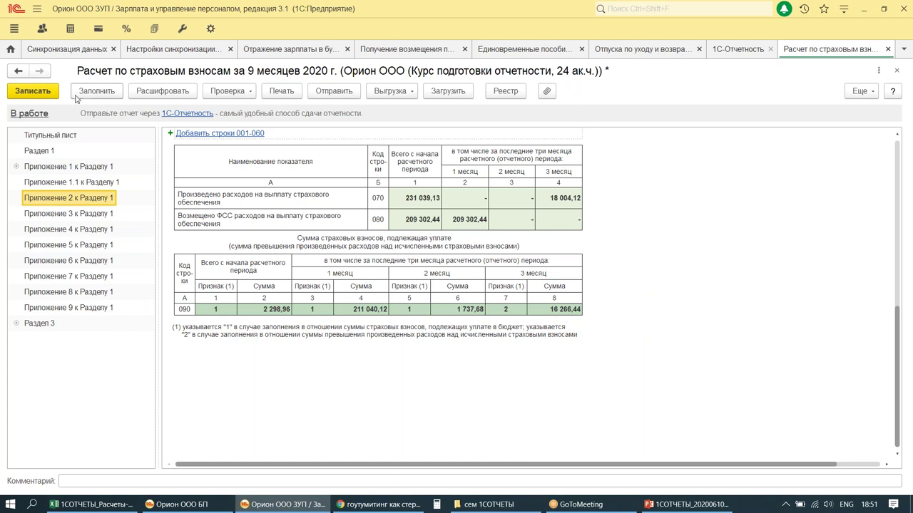
left_click(28, 91)
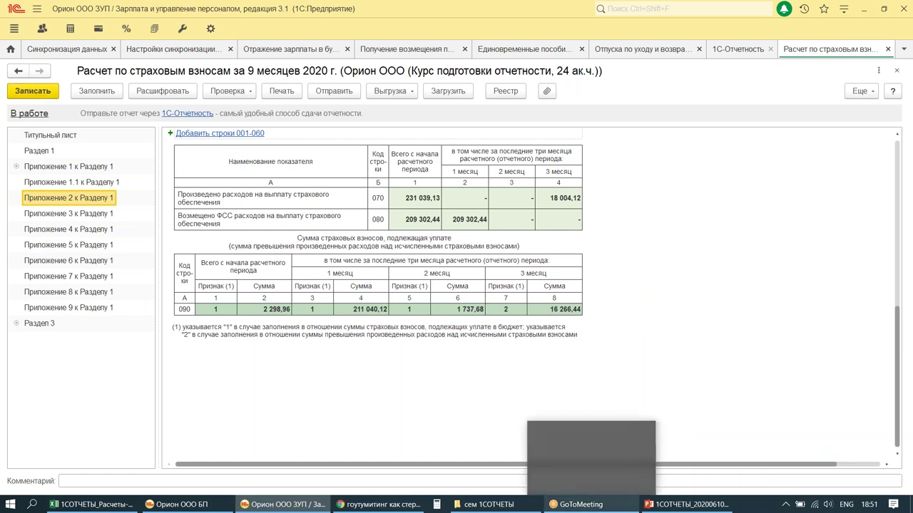
left_click(888, 49)
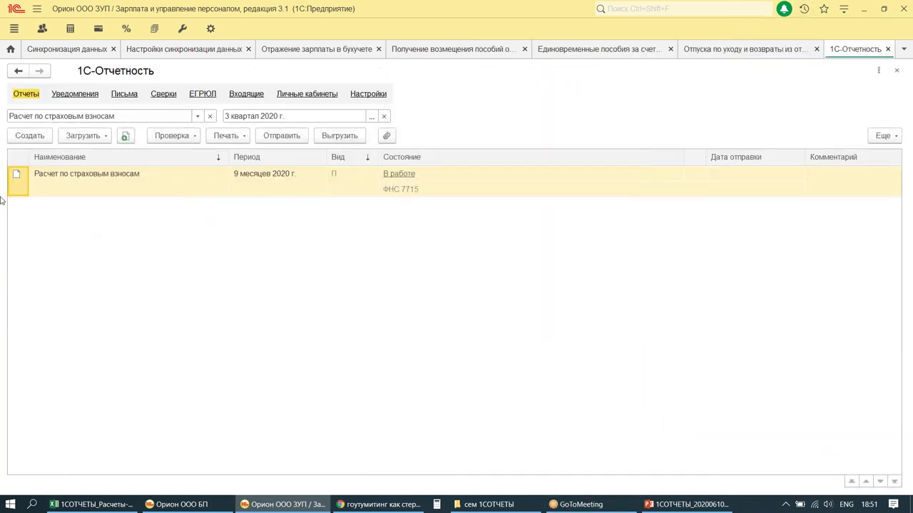
Step: Set the period to 4 квартал 2020 and create the annual contributions report
left_click(367, 115)
left_click(455, 296)
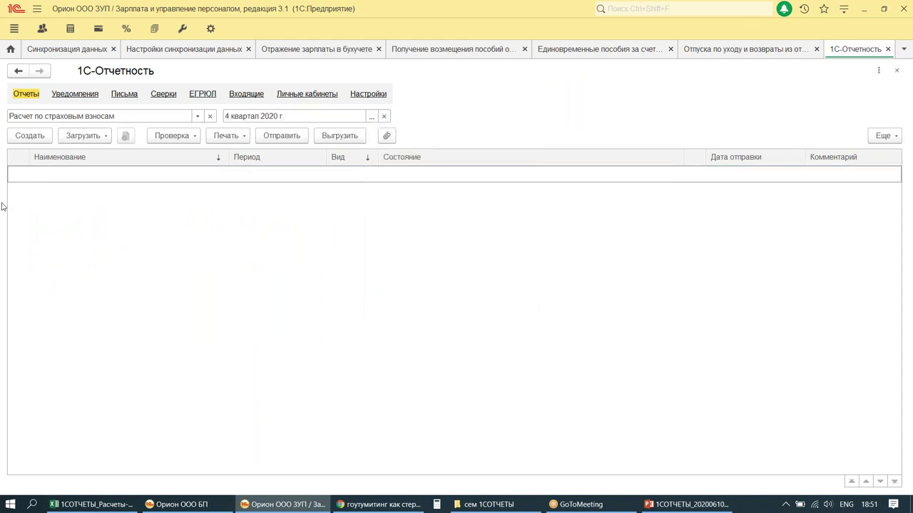
left_click(29, 136)
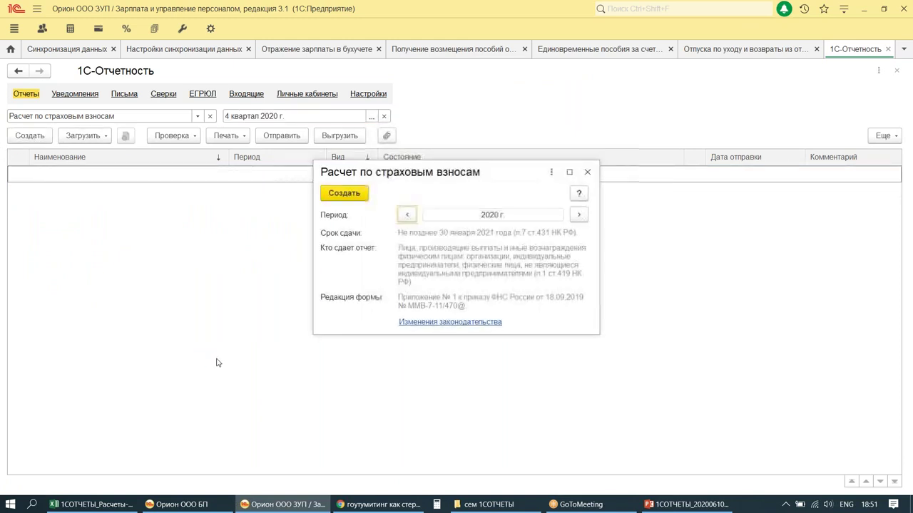
left_click(343, 195)
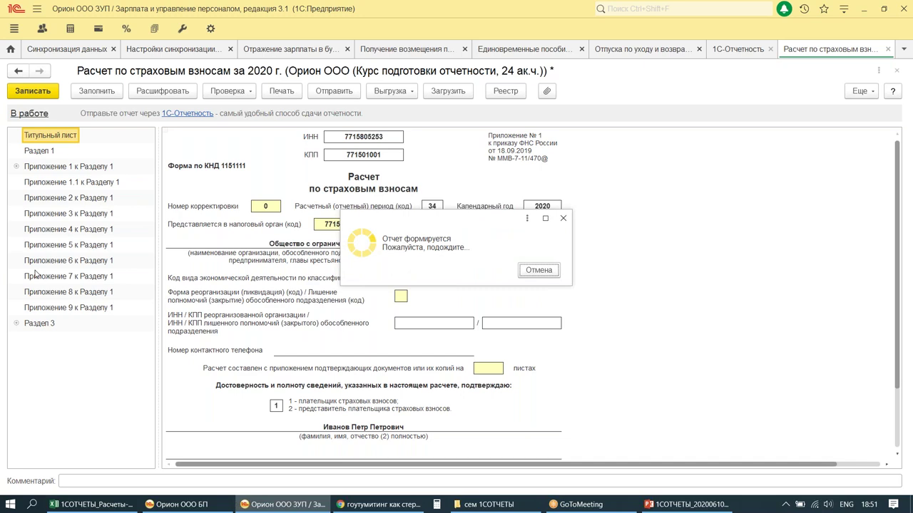
Step: Check the employee breakdown of Приложение 3 childcare line 062 (42 462,72), then save the report
left_click(44, 214)
scroll(637, 265, "down", 5)
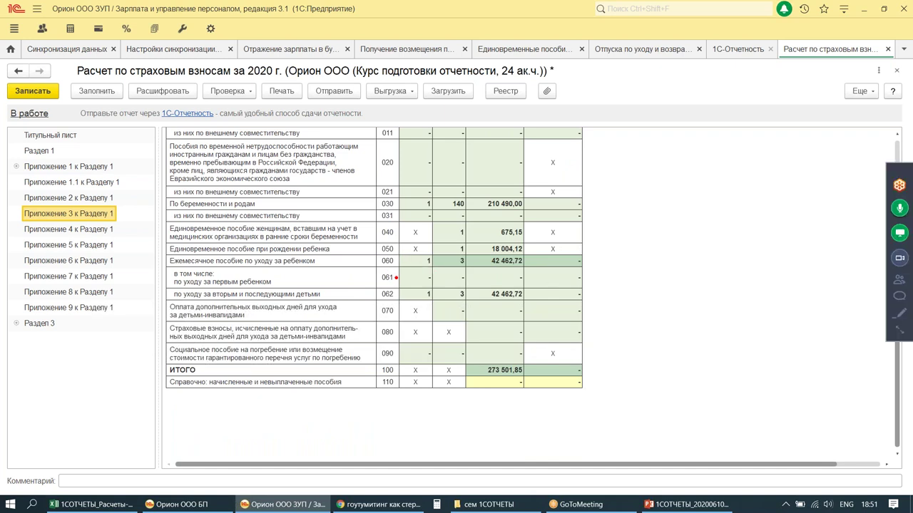
left_click_drag(396, 278, 622, 316)
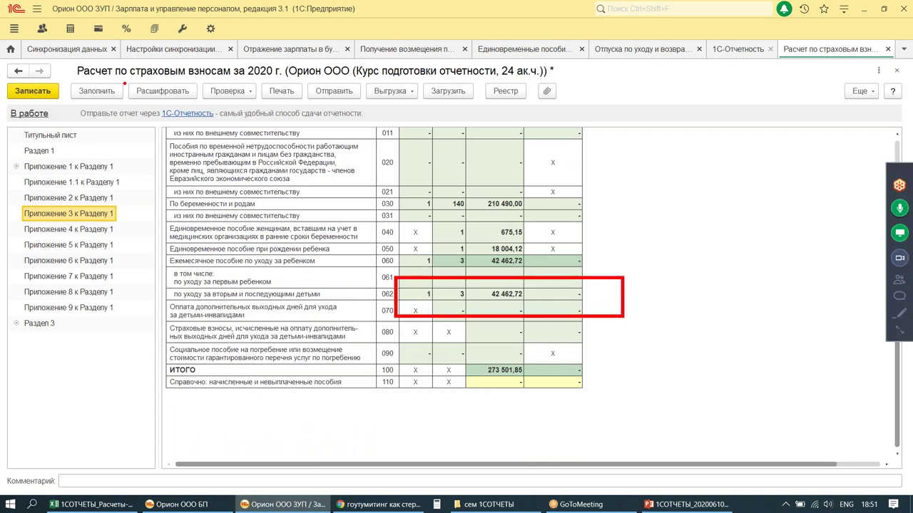
left_click_drag(124, 92, 199, 105)
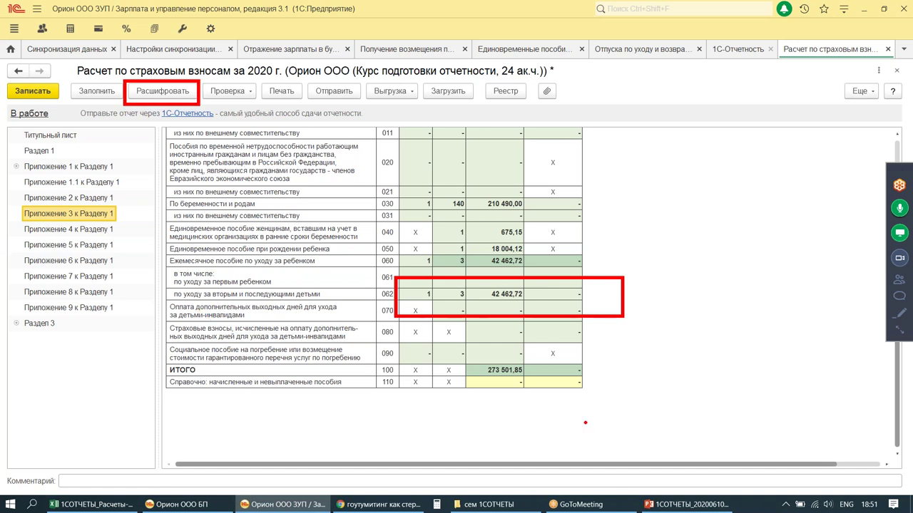
mouse_move(653, 202)
left_mouse_down()
mouse_move(601, 256)
mouse_move(631, 261)
left_mouse_up()
left_click(484, 294)
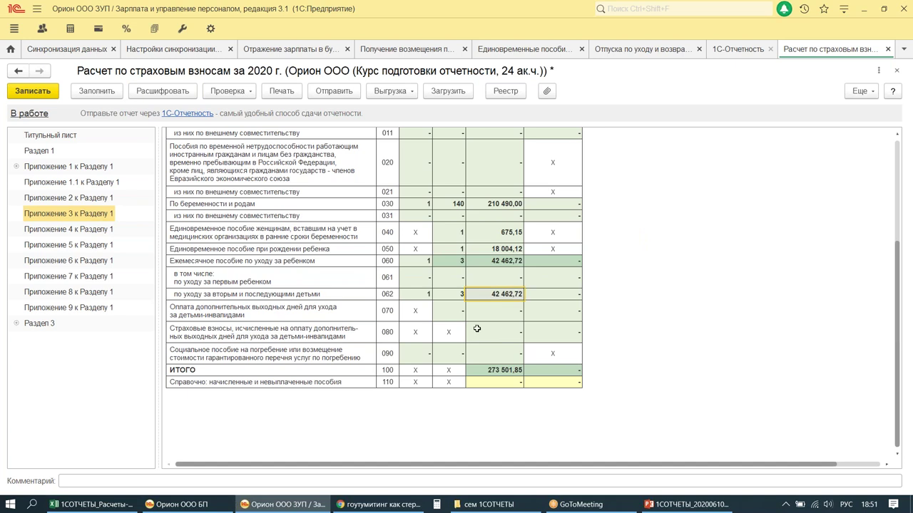
key("ctrl+alt+d")
left_click_drag(458, 283, 534, 301)
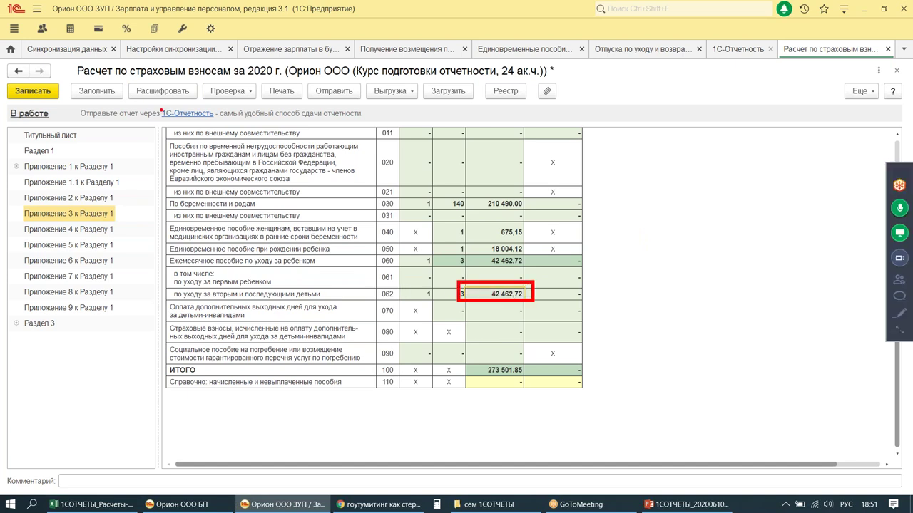
key("ctrl+alt+d")
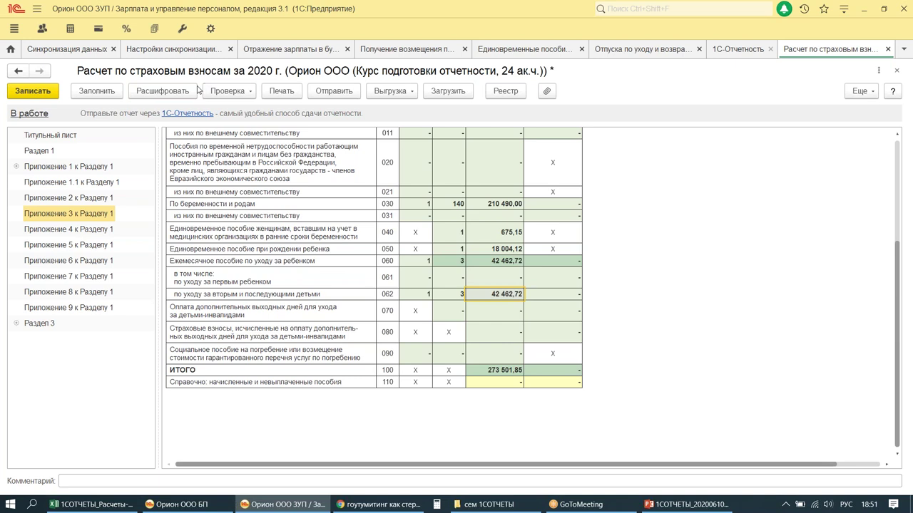
left_click(154, 89)
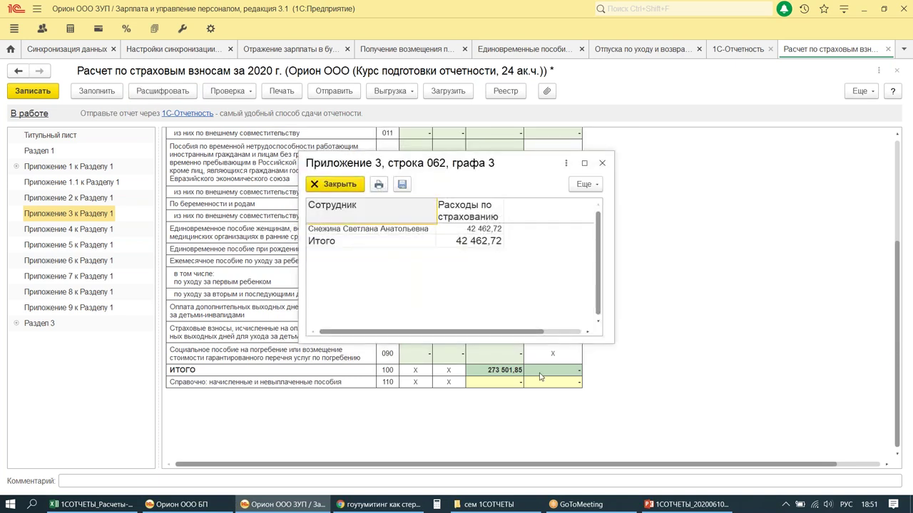
left_click(601, 164)
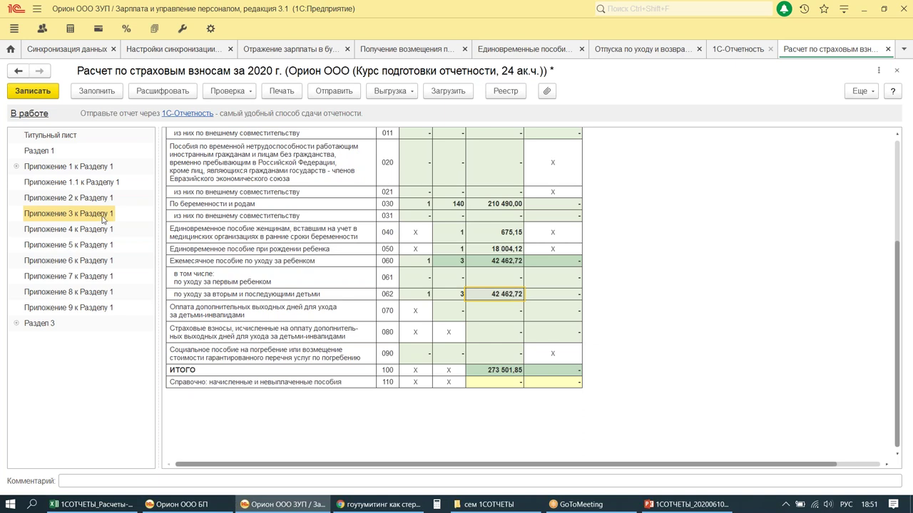
left_click(30, 91)
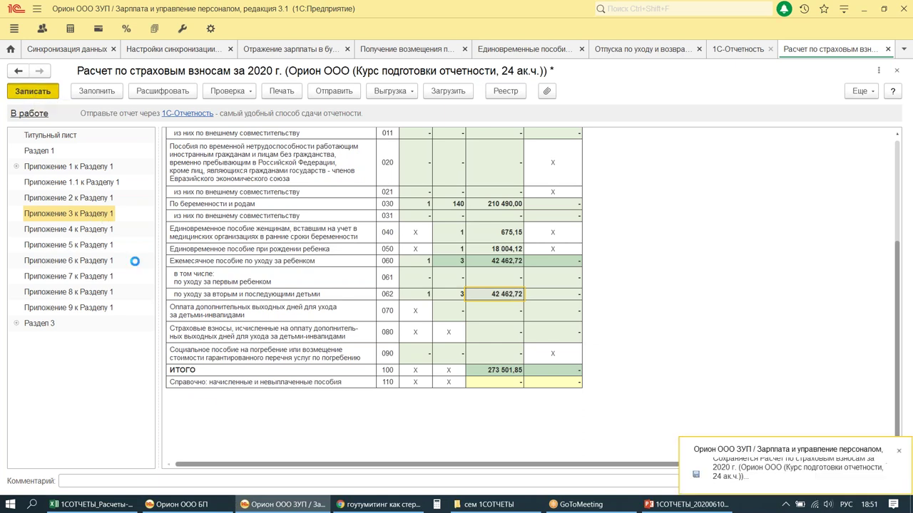
Step: Open childcare leave ОРЗК-000001 of 21.10.2020 from Отпуска по уходу и возвраты из отпуска
left_click(70, 28)
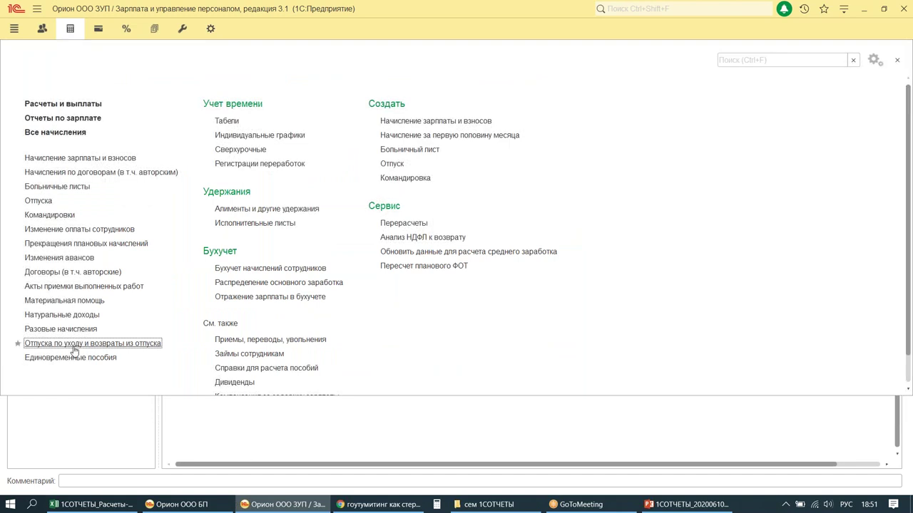
left_click(75, 346)
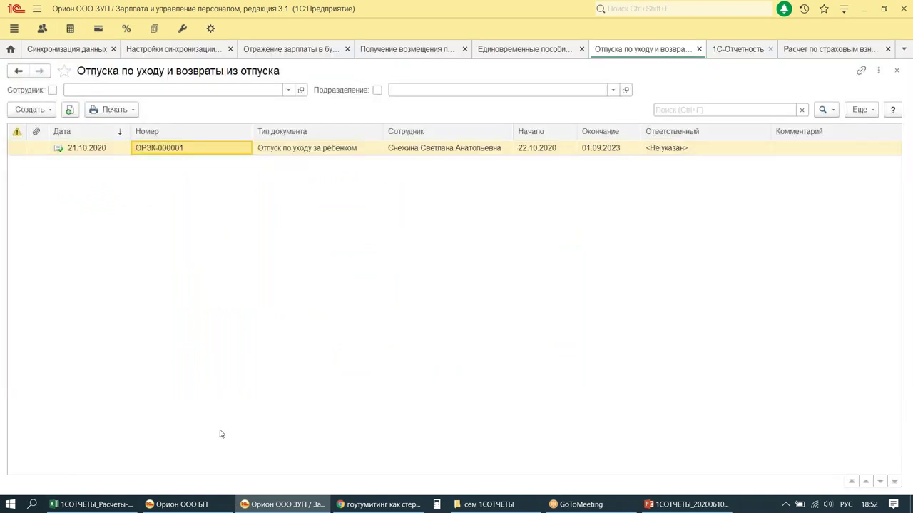
left_click_drag(63, 60, 287, 83)
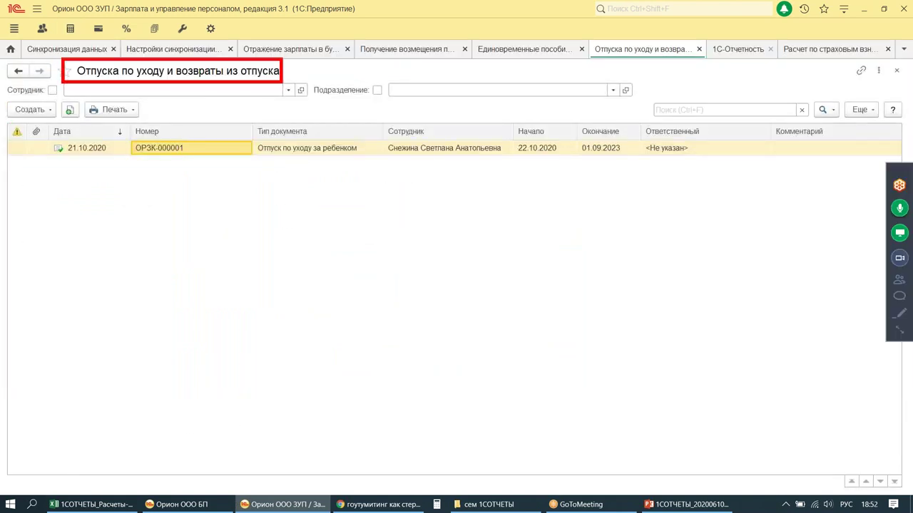
mouse_move(239, 160)
left_mouse_down()
mouse_move(382, 159)
mouse_move(247, 173)
left_mouse_up()
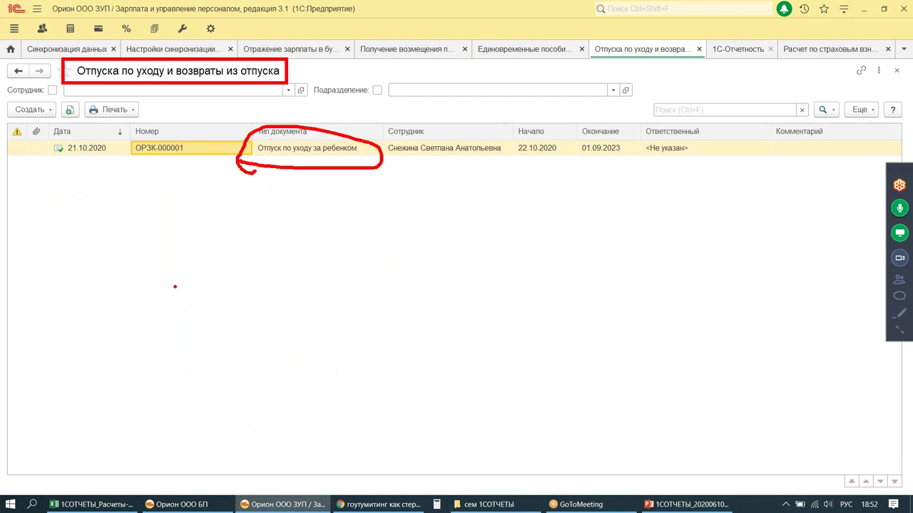
left_click(273, 152)
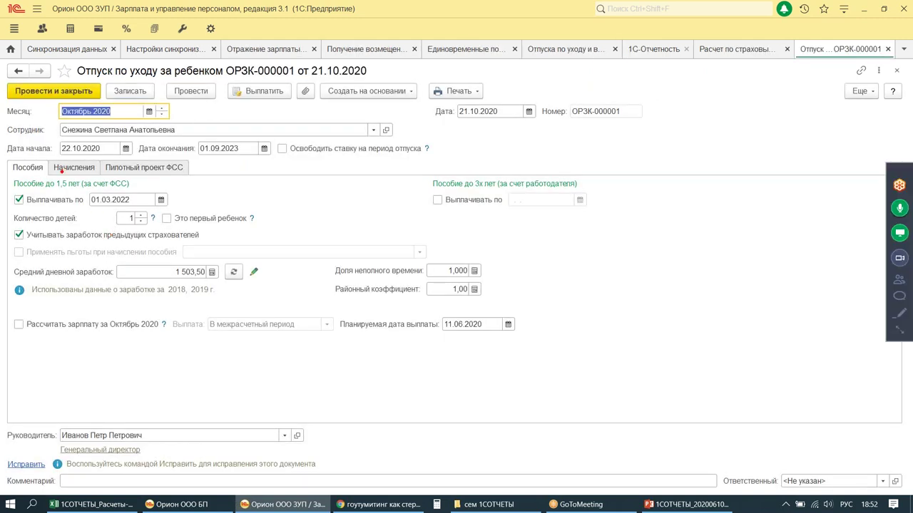
left_click_drag(183, 139, 286, 163)
left_click_drag(228, 102, 230, 135)
mouse_move(221, 120)
left_mouse_down()
mouse_move(229, 136)
mouse_move(251, 115)
left_mouse_up()
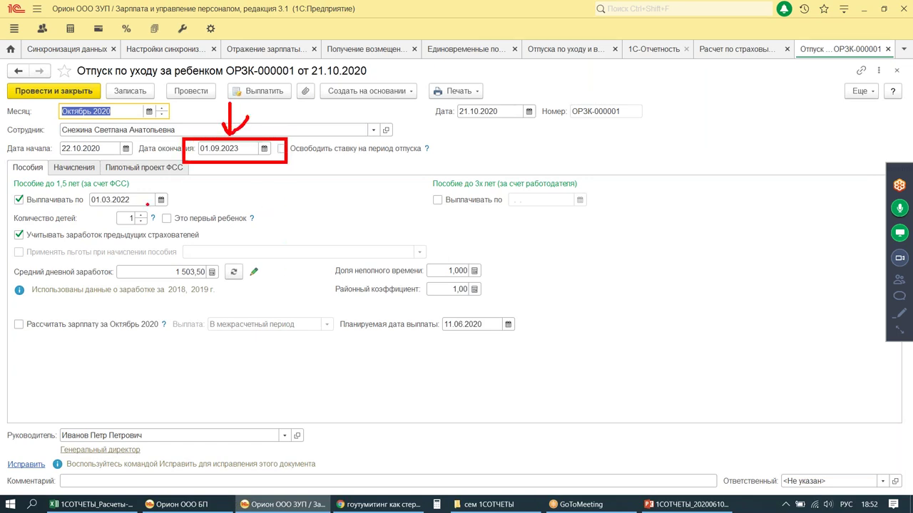
Step: Review the leave's accruals, then start a return-from-leave document and discard it
left_click(68, 170)
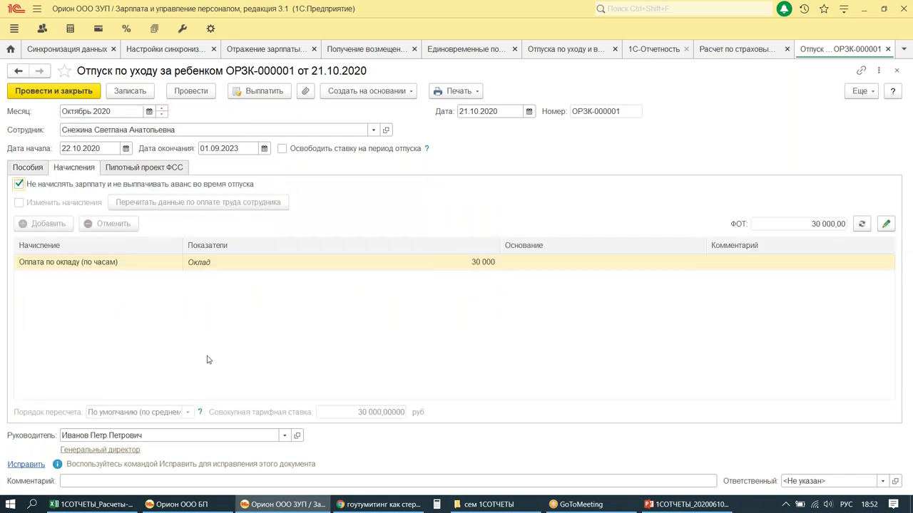
mouse_move(3, 174)
left_mouse_down()
mouse_move(54, 187)
mouse_move(310, 192)
left_mouse_up()
left_click_drag(177, 131, 277, 162)
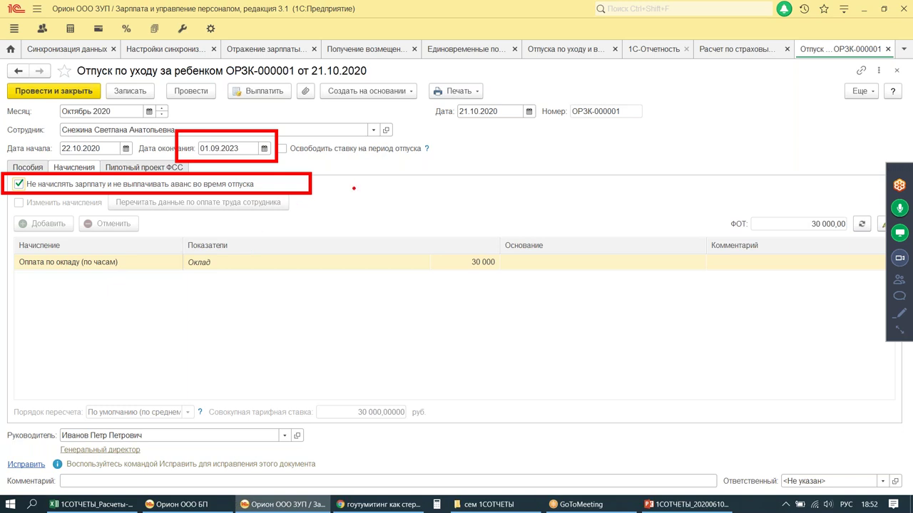
left_click(349, 93)
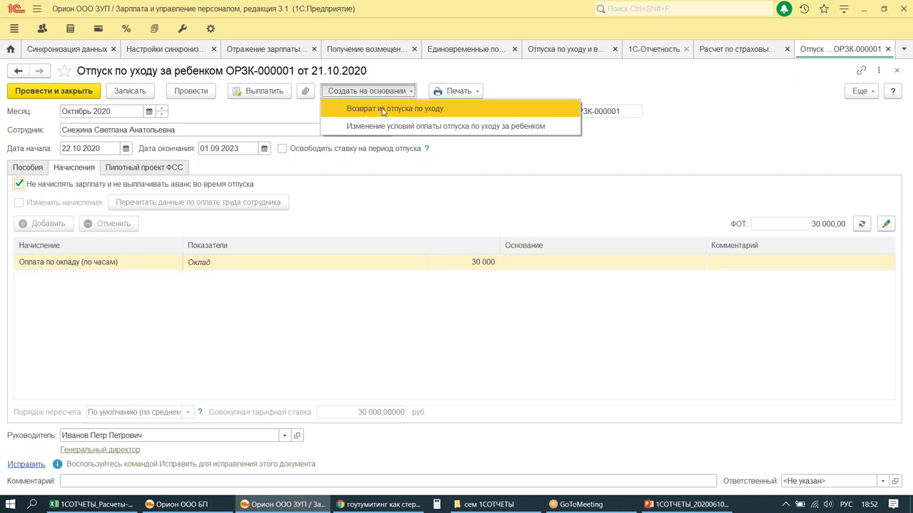
left_click(383, 111)
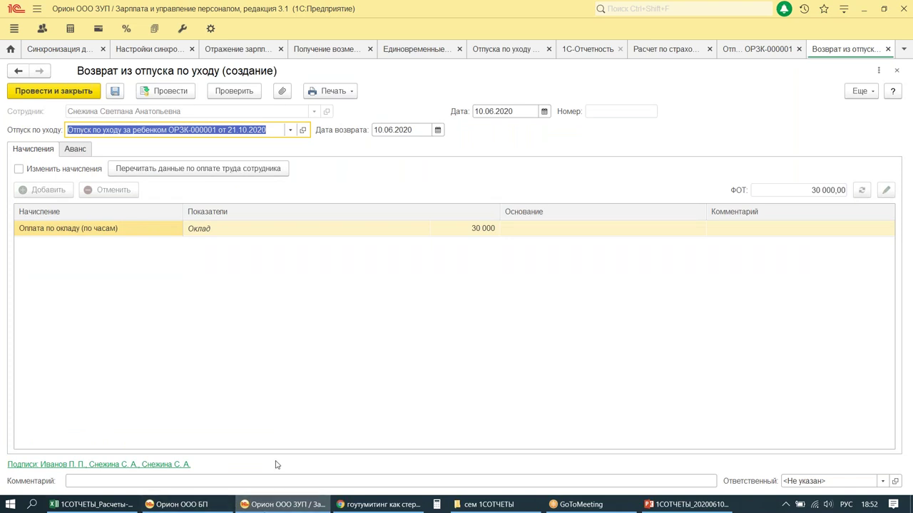
key("Escape")
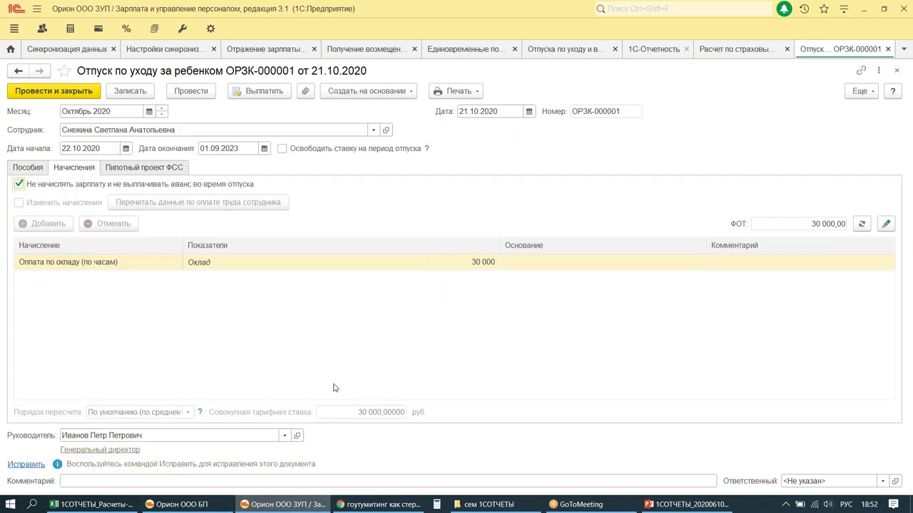